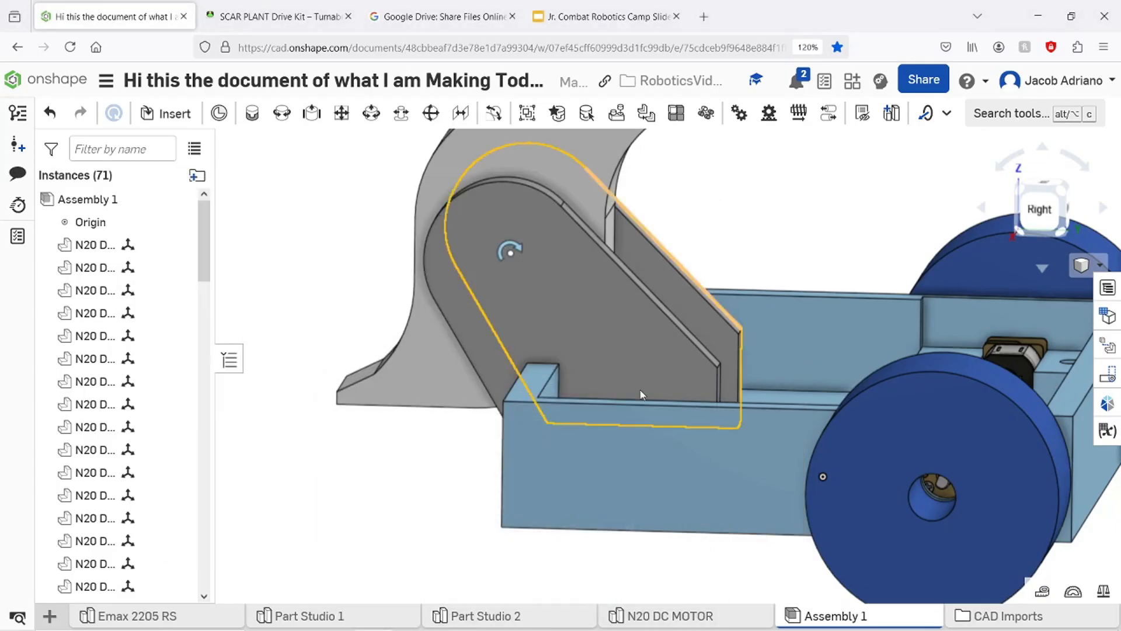
Open Part Studio 1 and view the chassis from its weapon side.
mouse_move(438, 542)
right_down()
mouse_move(488, 508)
mouse_move(477, 493)
right_up()
click(414, 527)
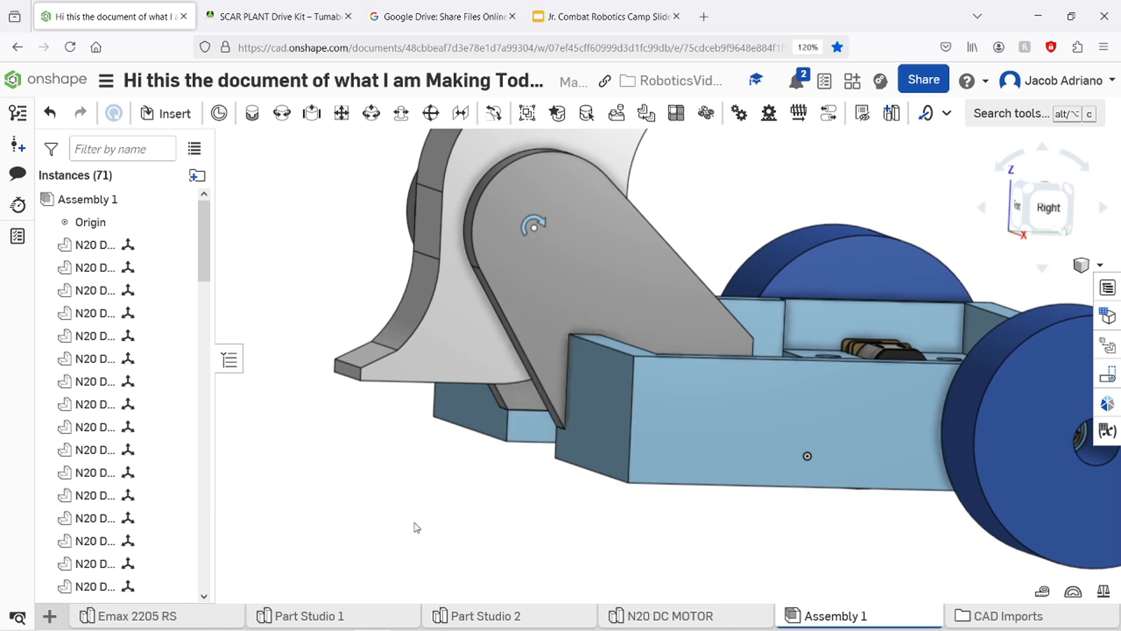
click(298, 619)
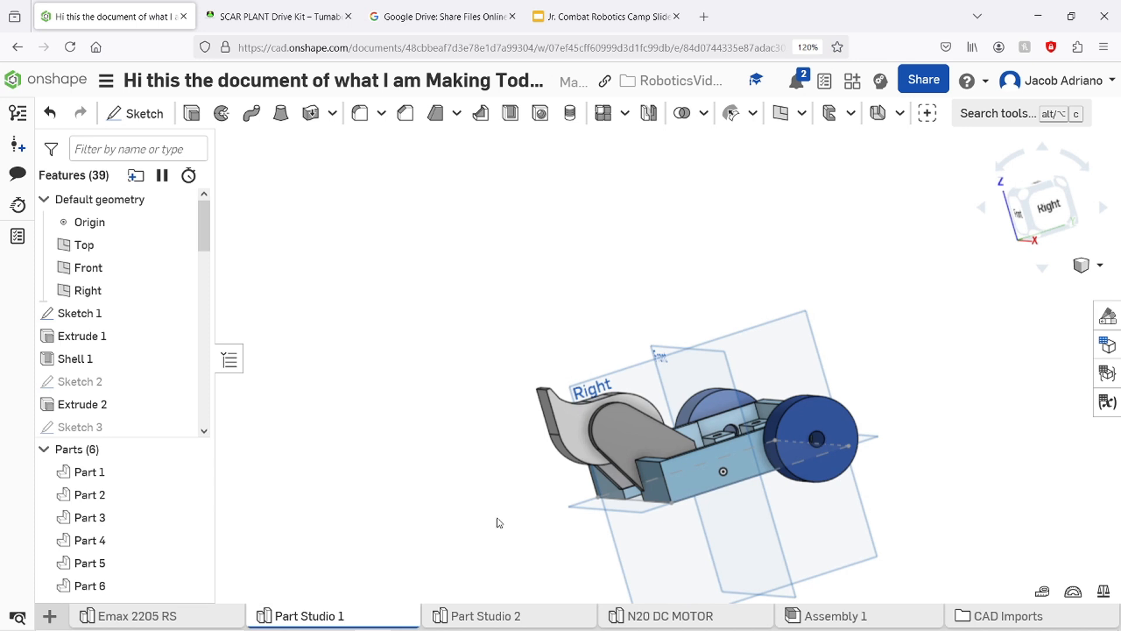
key(shift+1)
right_drag(691, 521, 844, 536)
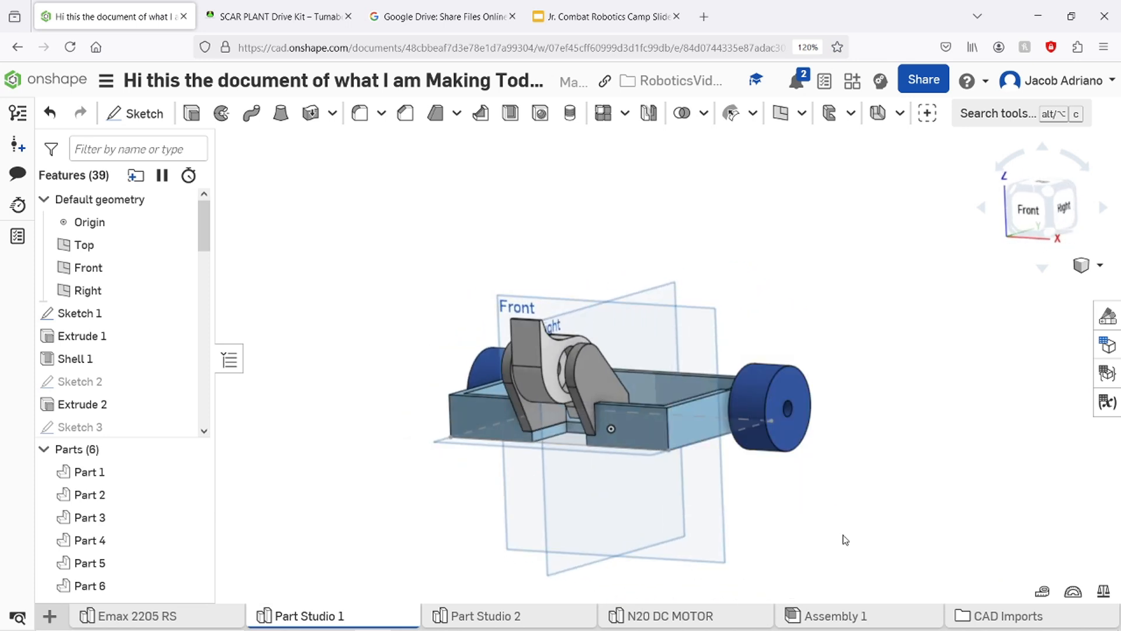
Start a new sketch on the chassis's outer side face beside the wheel.
click(634, 429)
click(891, 488)
scroll(806, 470, up, 6)
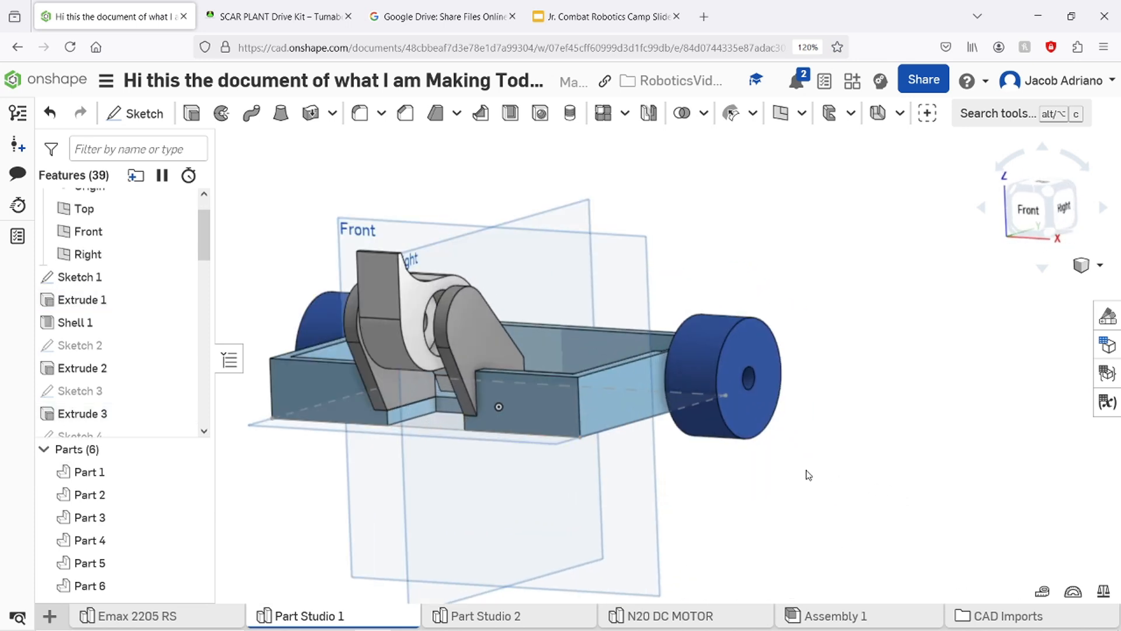
middle_drag(427, 299, 678, 390)
key(shift+s)
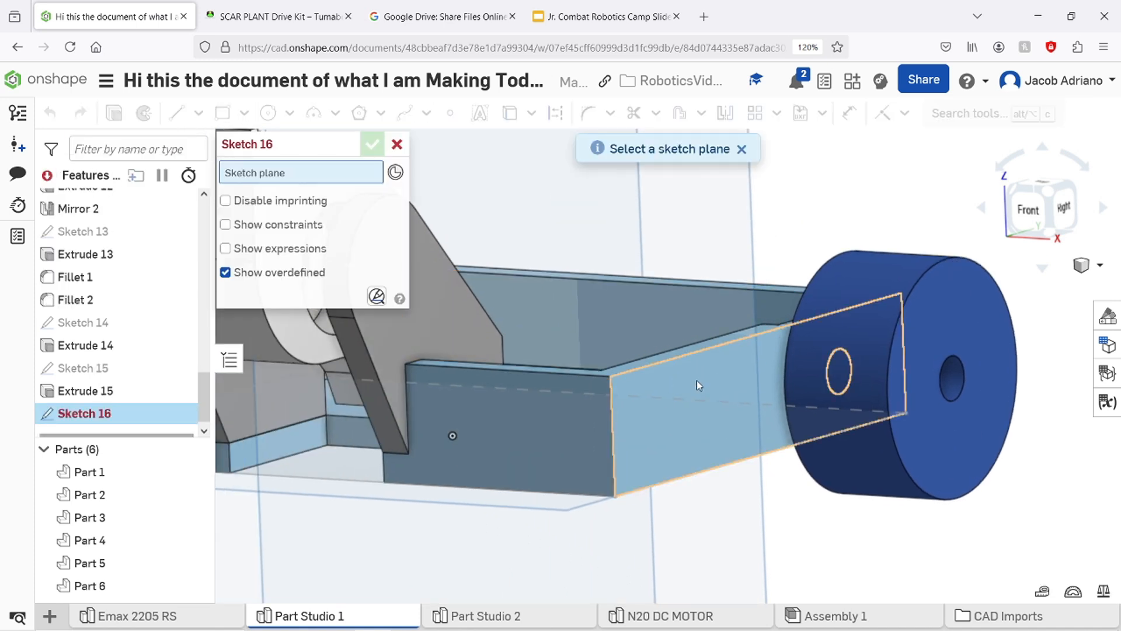
click(696, 380)
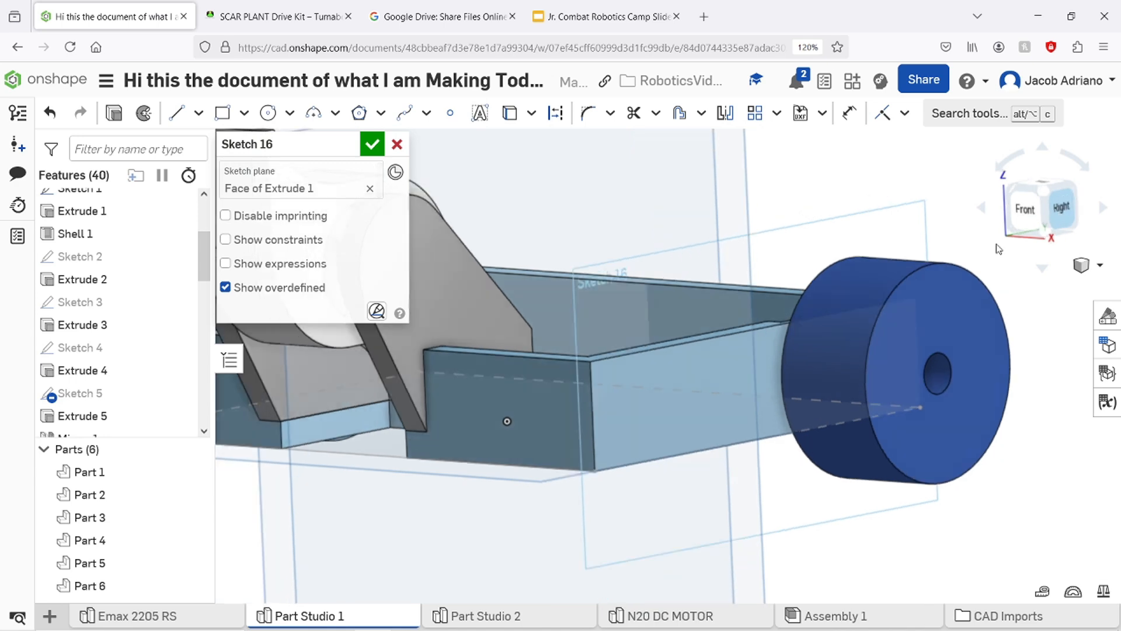
Draw a 2 in horizontal line forward from the chassis's lower front corner, in line with its bottom edge.
scroll(501, 280, down, 4)
scroll(502, 295, up, 8)
middle_drag(512, 318, 581, 358)
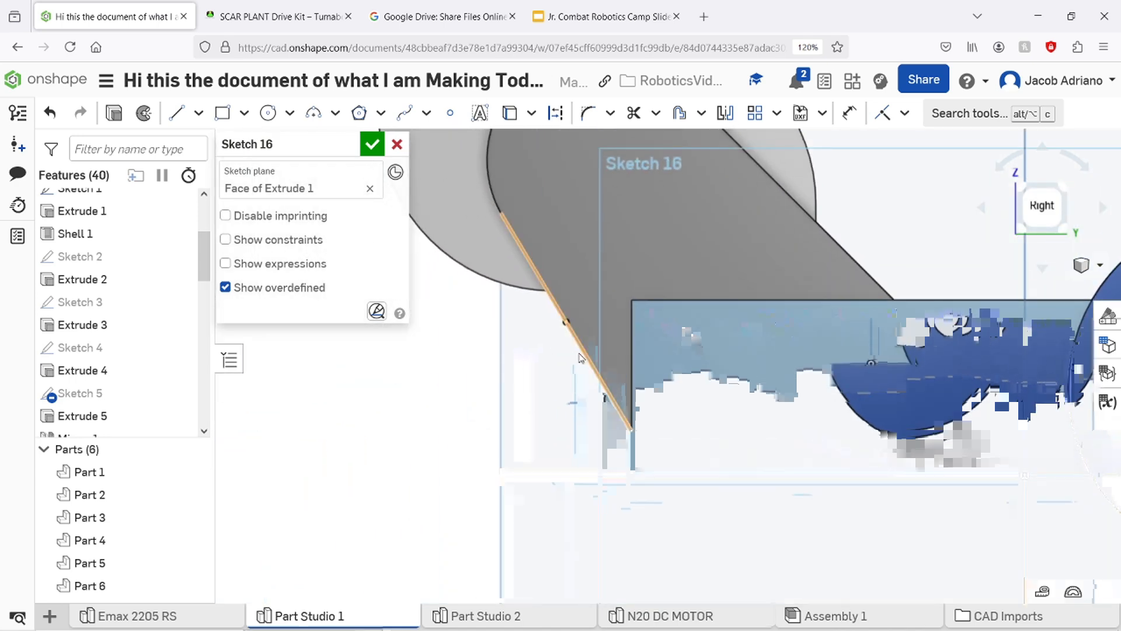
middle_drag(468, 393, 524, 425)
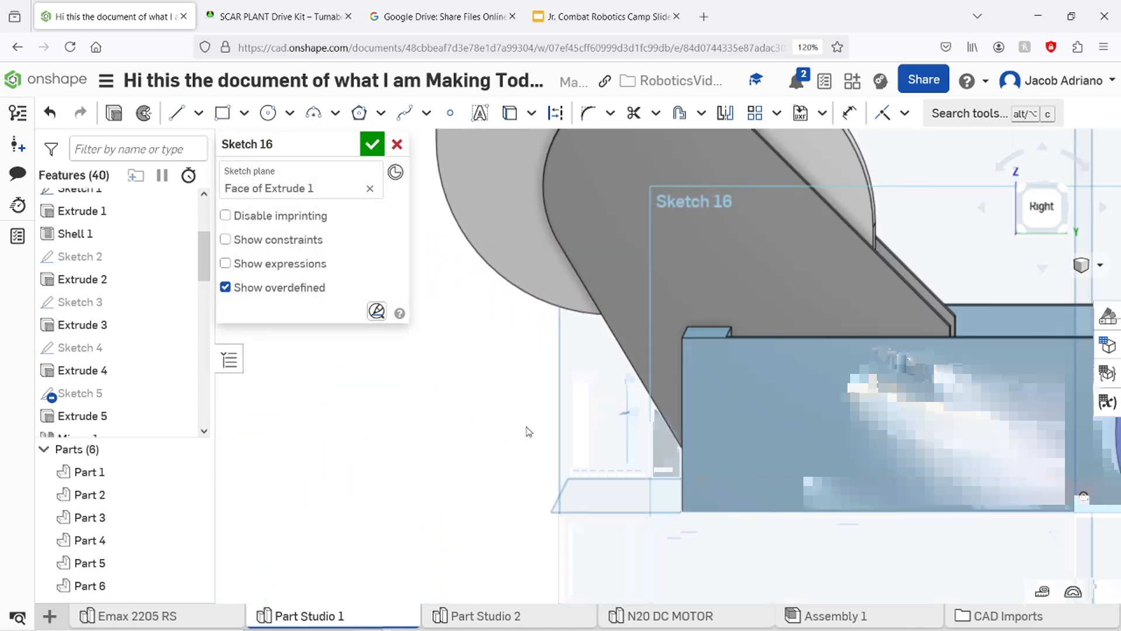
key(l)
click(1042, 206)
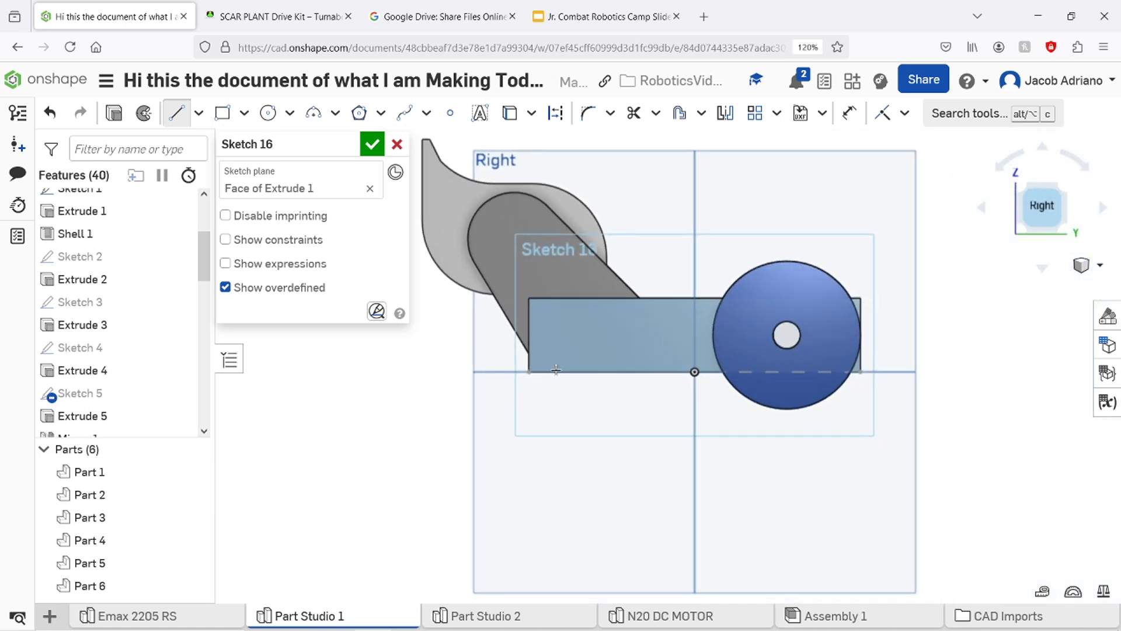
scroll(443, 300, down, 2)
scroll(443, 300, up, 6)
middle_drag(443, 300, 710, 353)
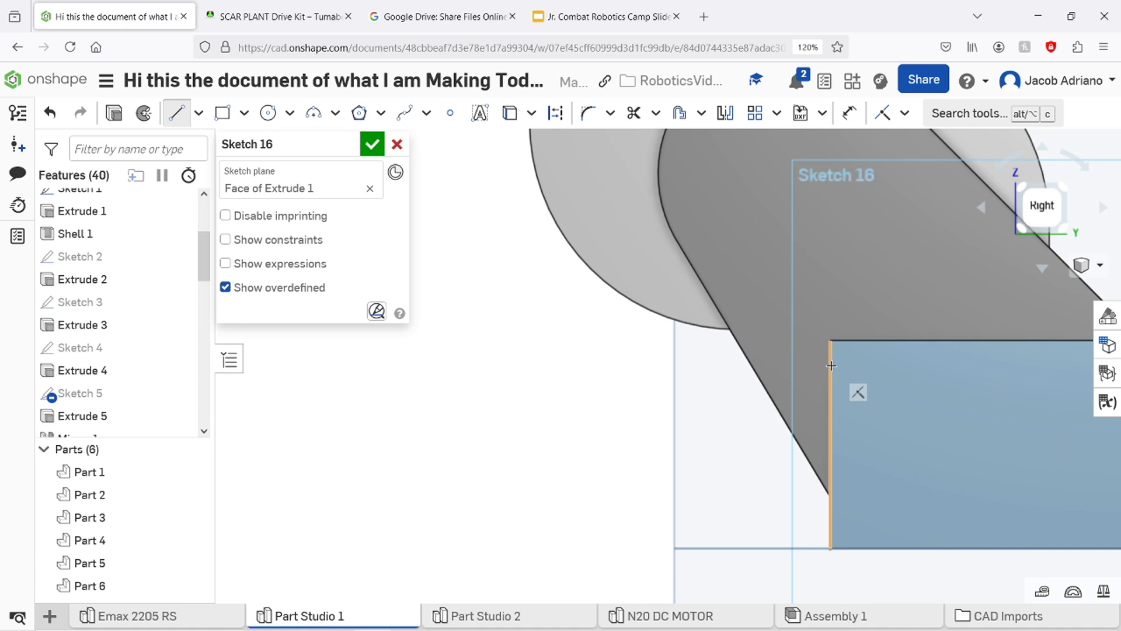
scroll(815, 485, down, 5)
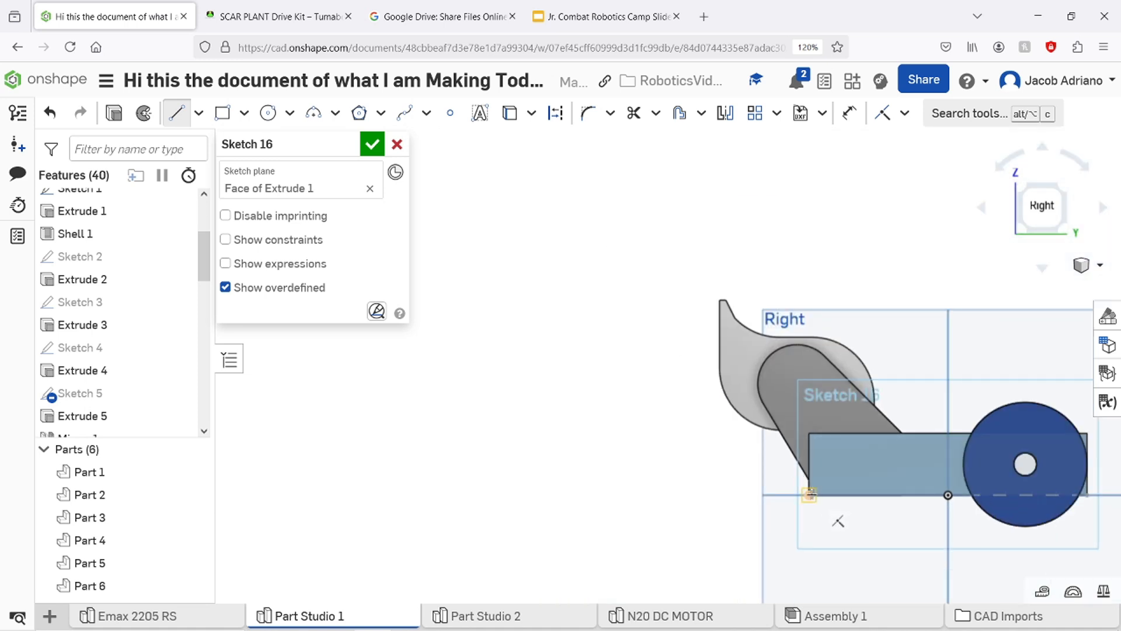
click(808, 494)
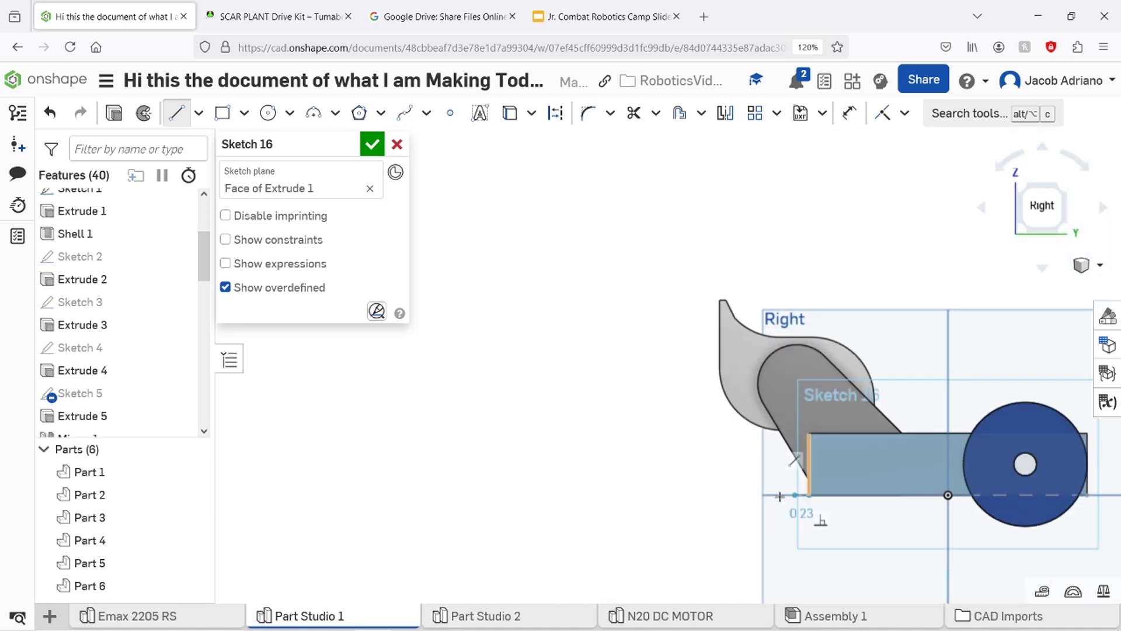
click(690, 496)
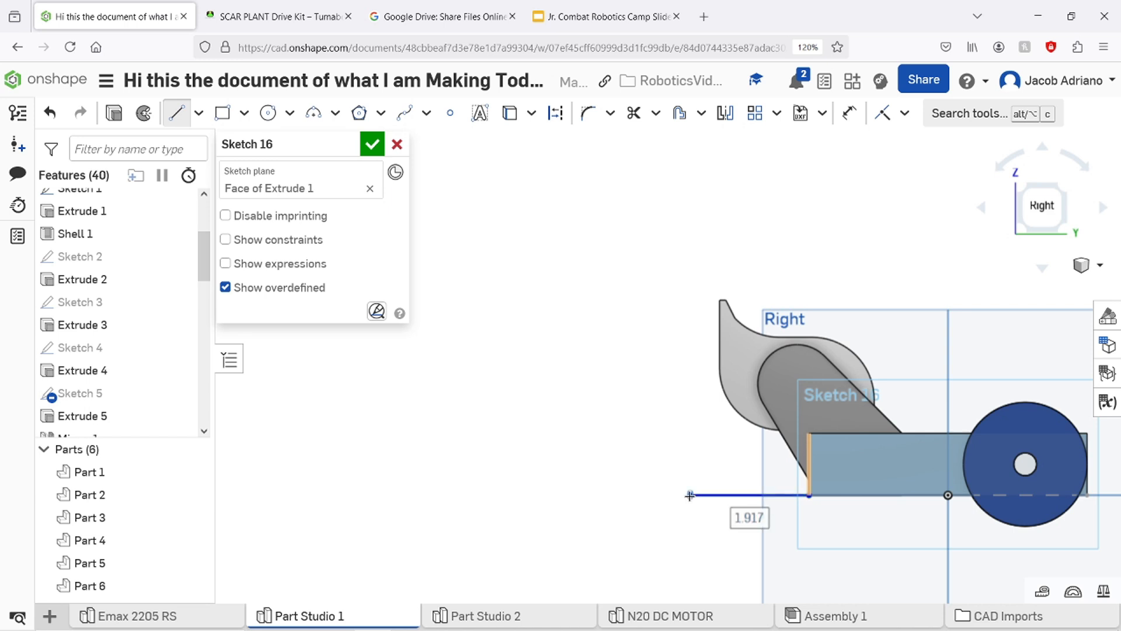
text(2)
key(Return)
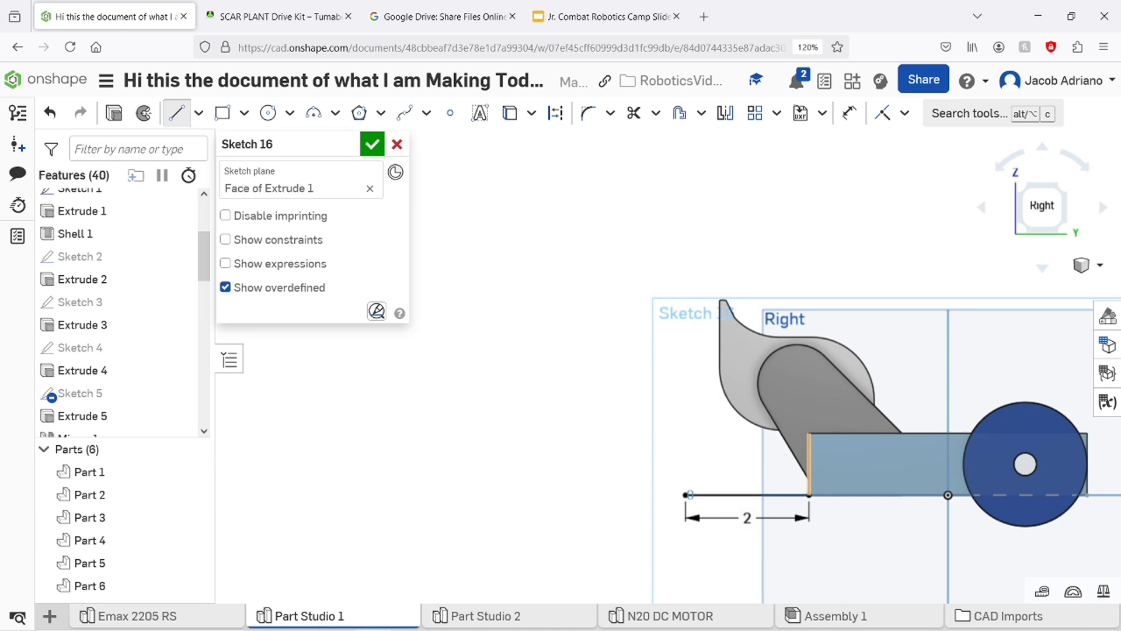
key(Escape)
Set the horizontal line's length to 1.75 in.
double_click(747, 518)
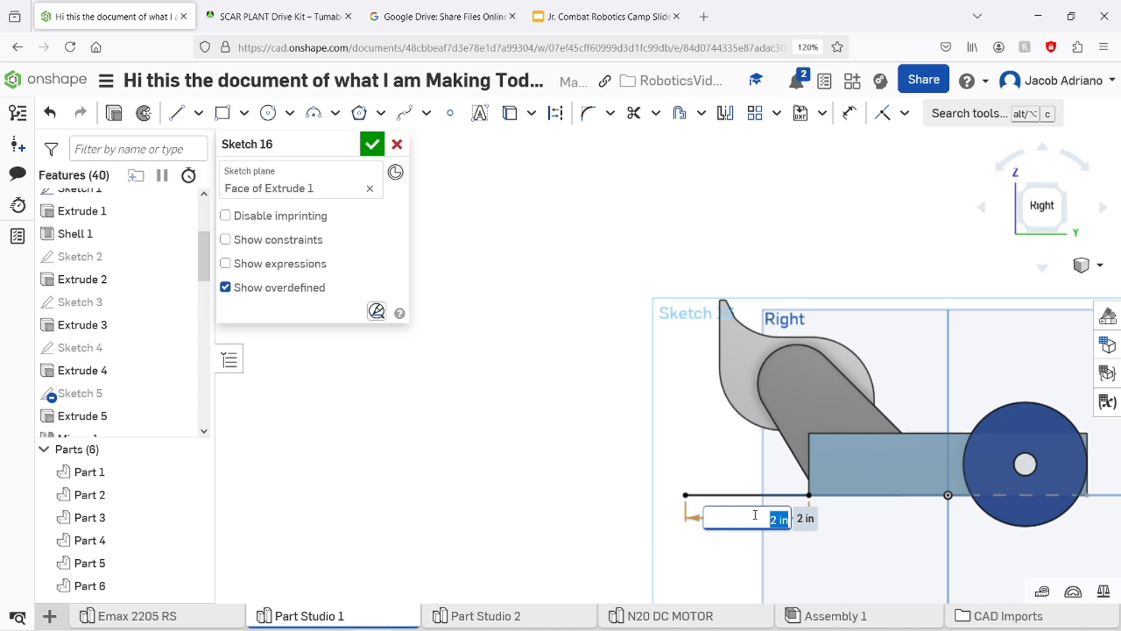
key(BackSpace)
text(1.575)
key(Return)
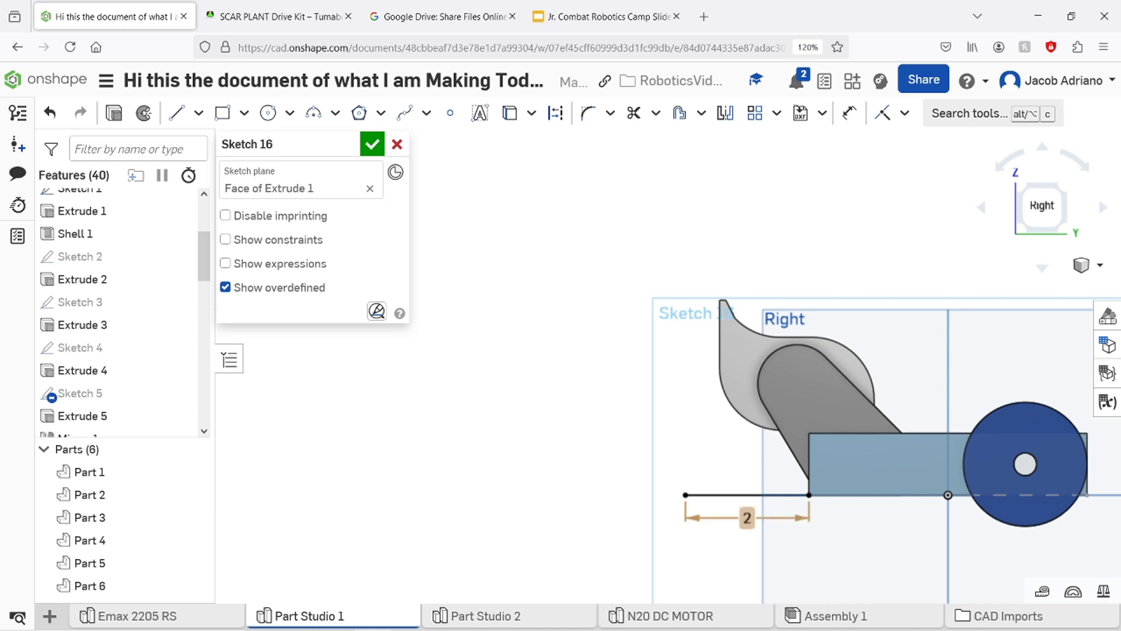
key(l)
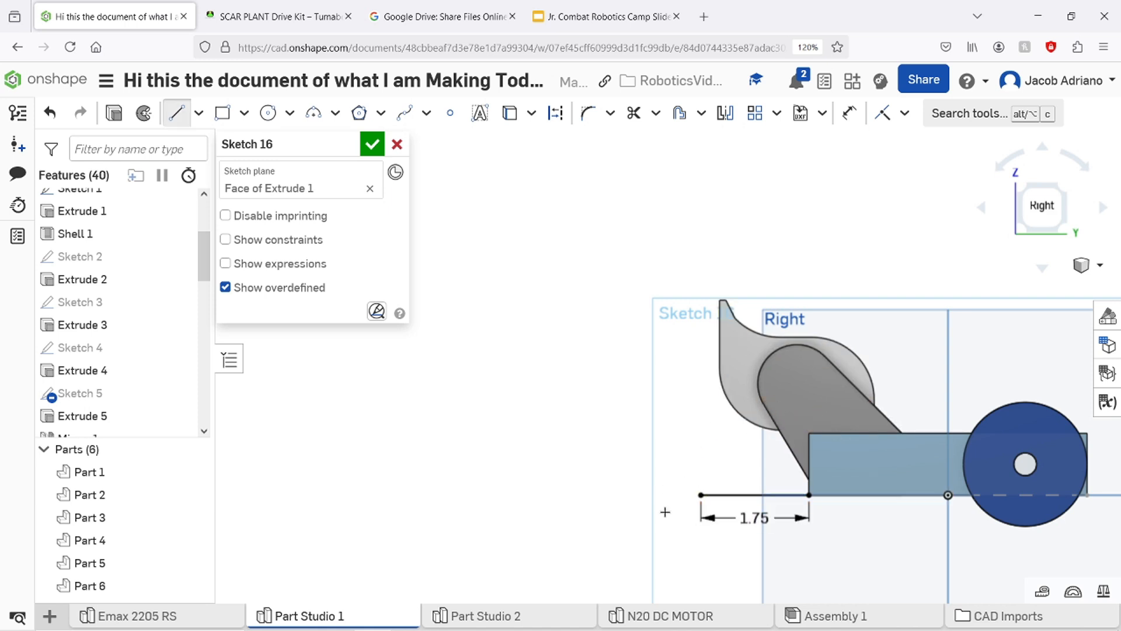
click(701, 495)
click(1043, 206)
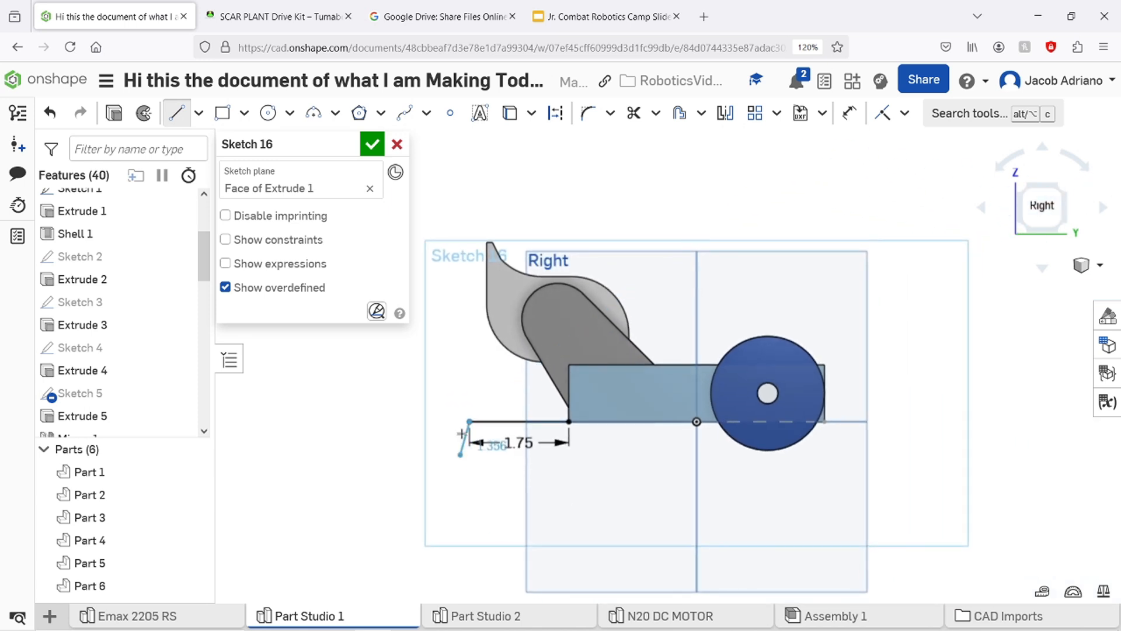
scroll(480, 370, down, 3)
scroll(480, 368, up, 5)
click(457, 369)
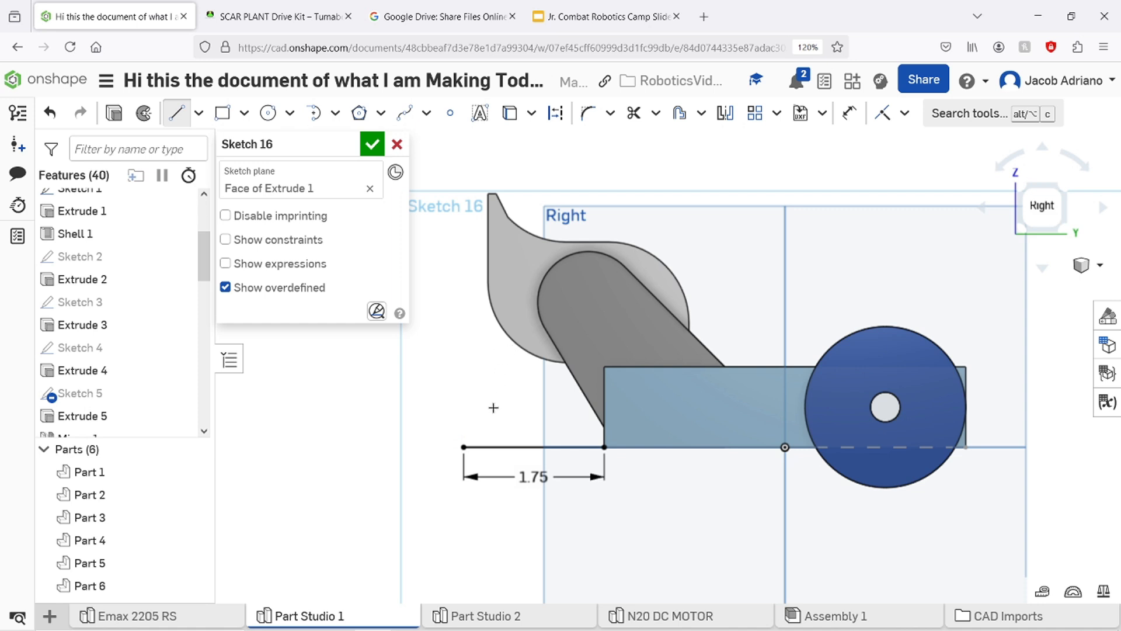
key(Escape)
Set the horizontal line's length to 1.5 in.
double_click(541, 476)
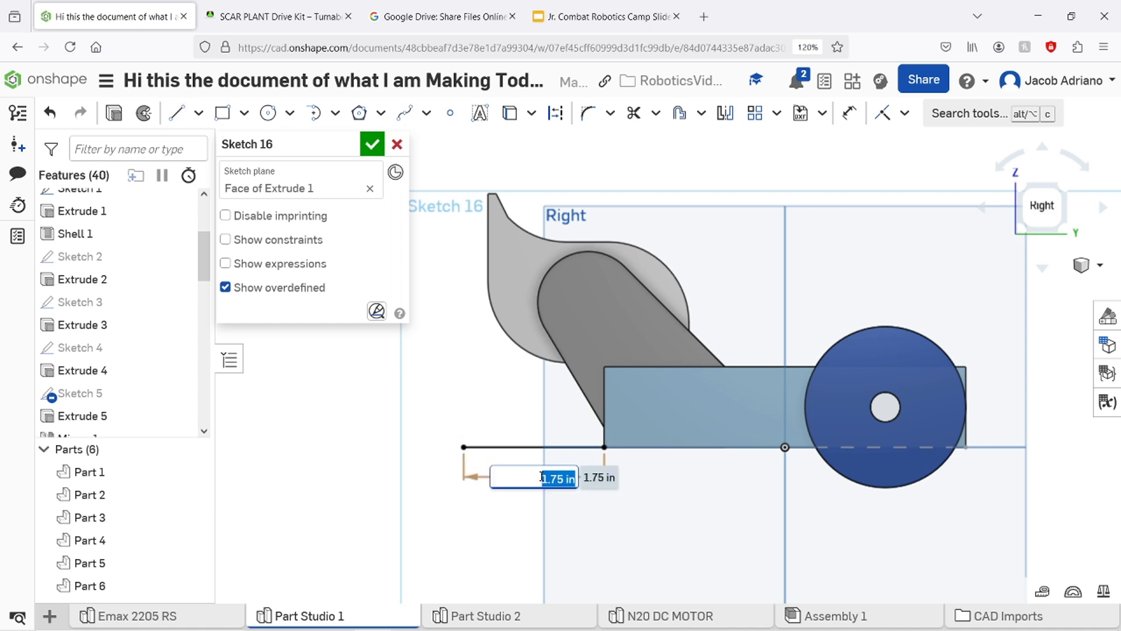
text(1.5)
key(Return)
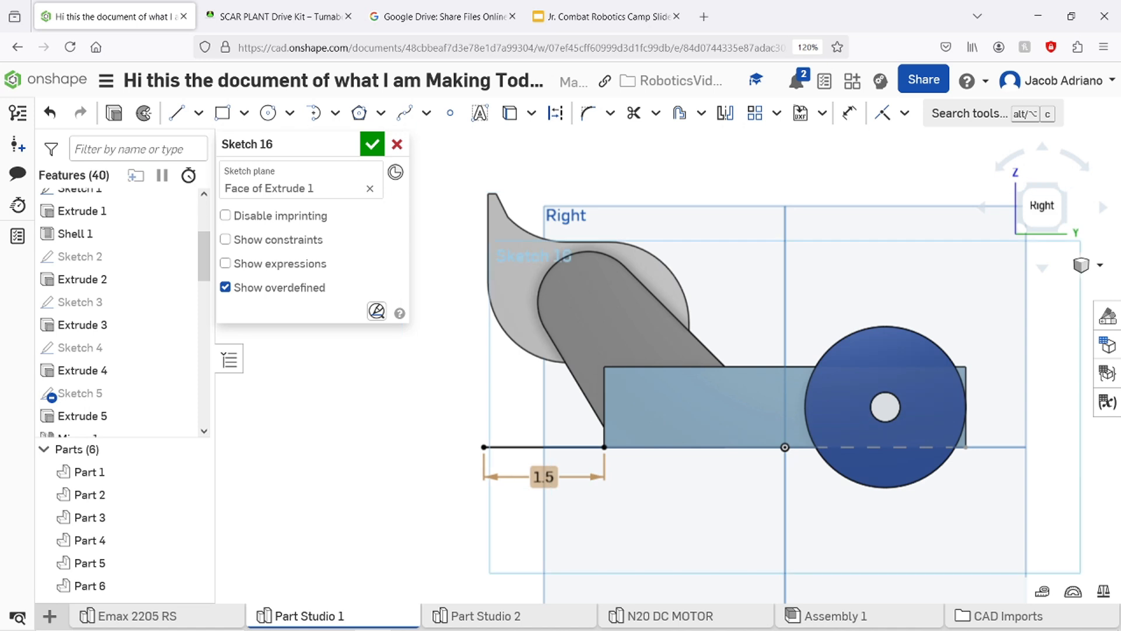
Set the horizontal line's length to 1.25 in.
middle_drag(480, 426, 552, 430)
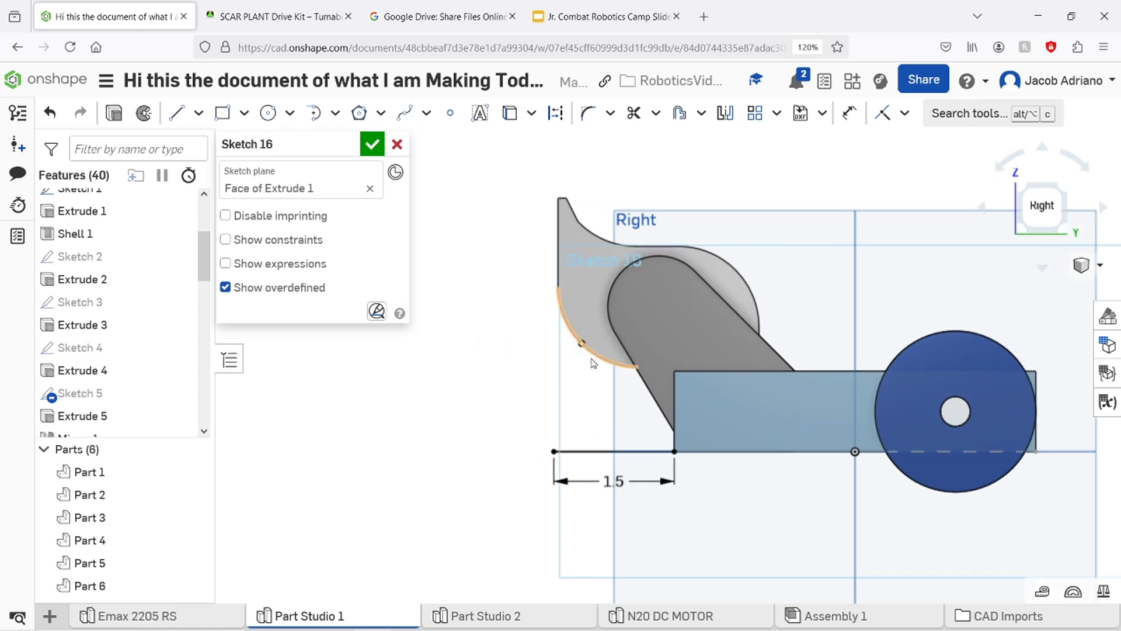
double_click(614, 481)
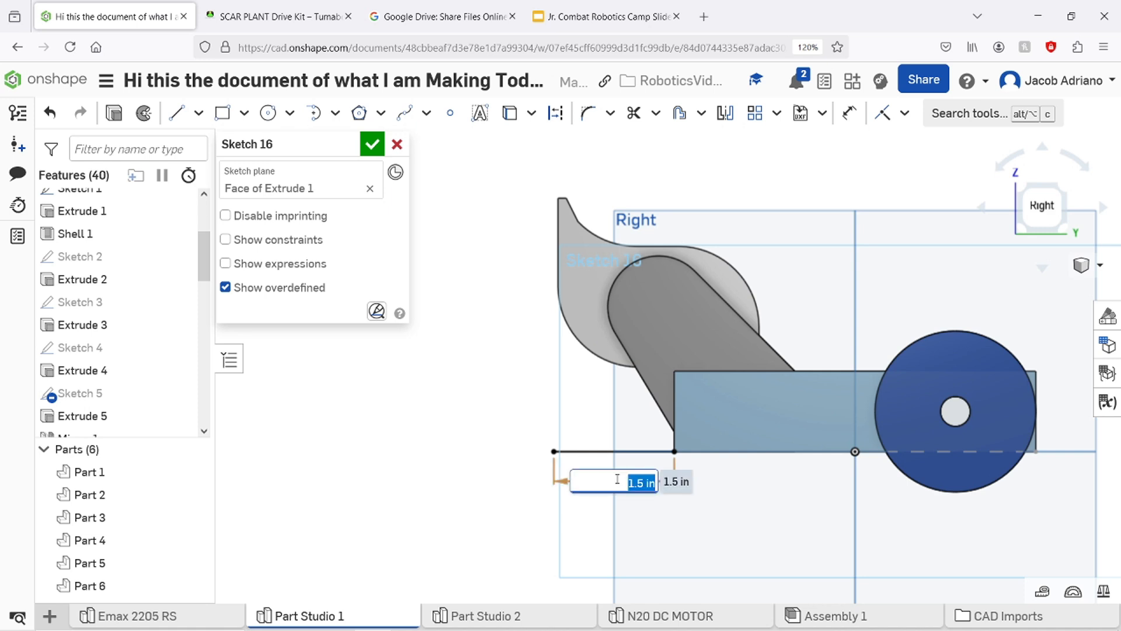
text(1.25)
key(Return)
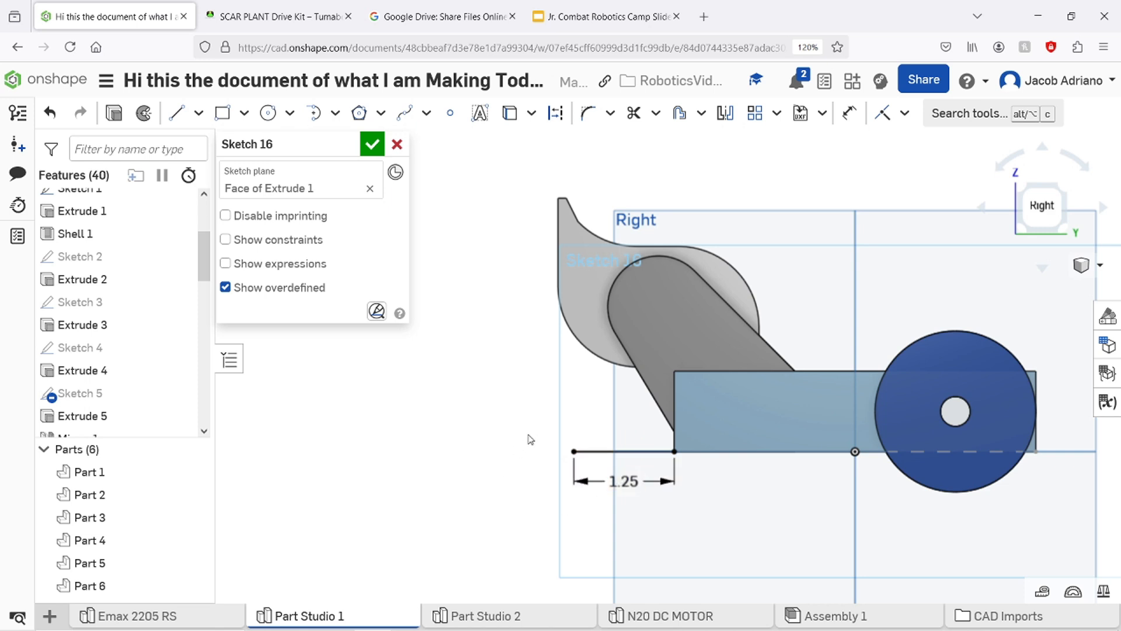
Draw a diagonal line from the horizontal line's free end to the chassis's upper front corner.
scroll(573, 450, down, 2)
scroll(571, 425, up, 5)
key(l)
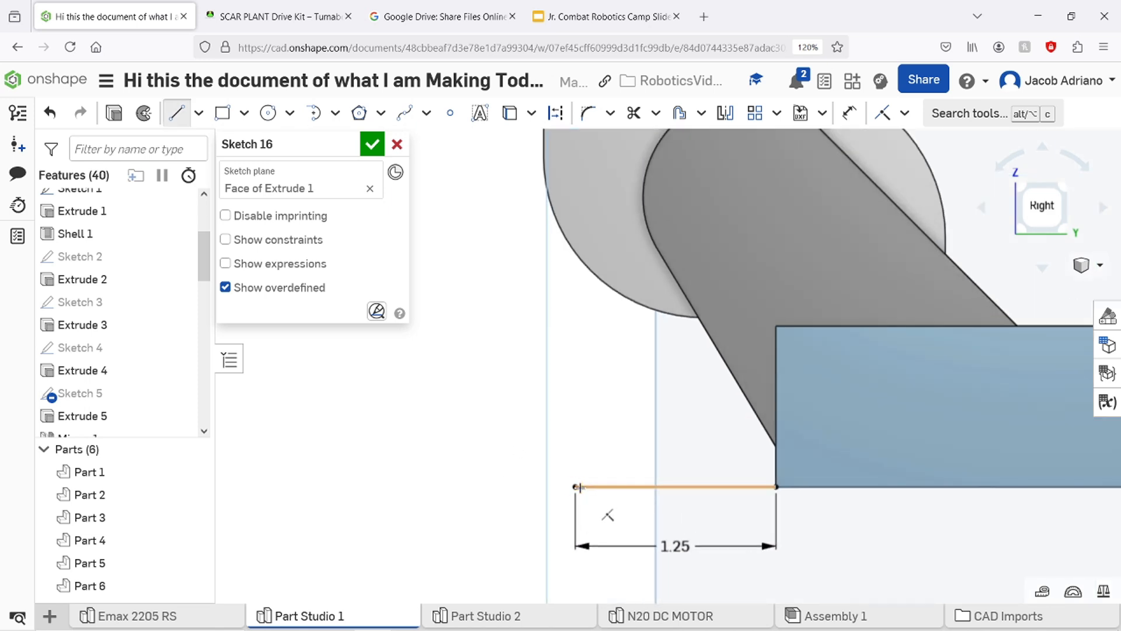
click(575, 486)
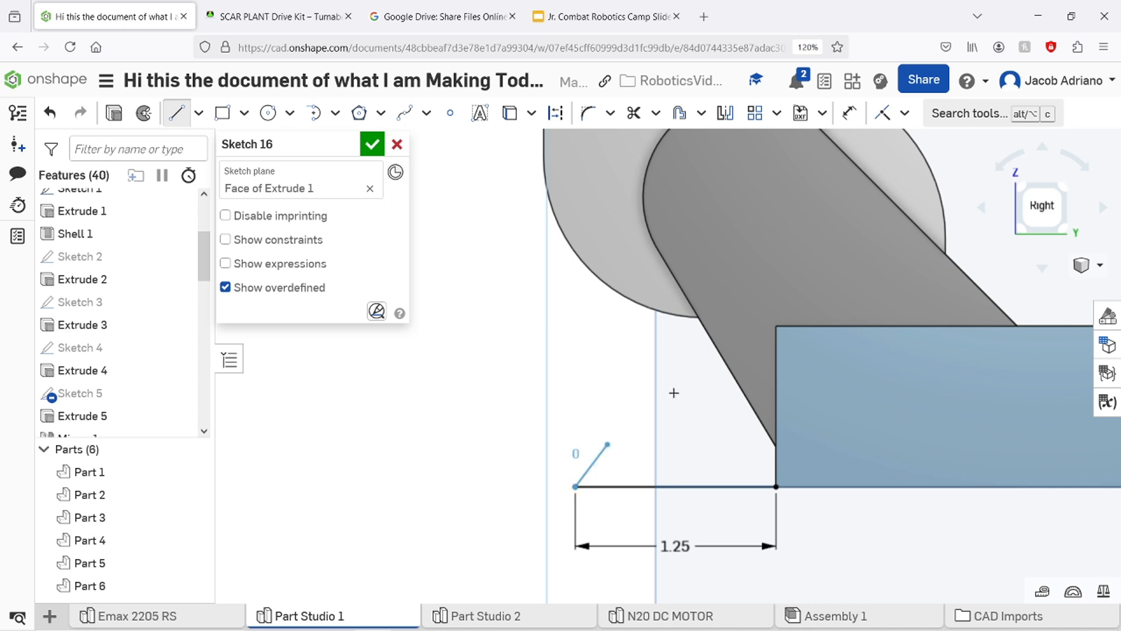
click(776, 325)
scroll(759, 380, down, 6)
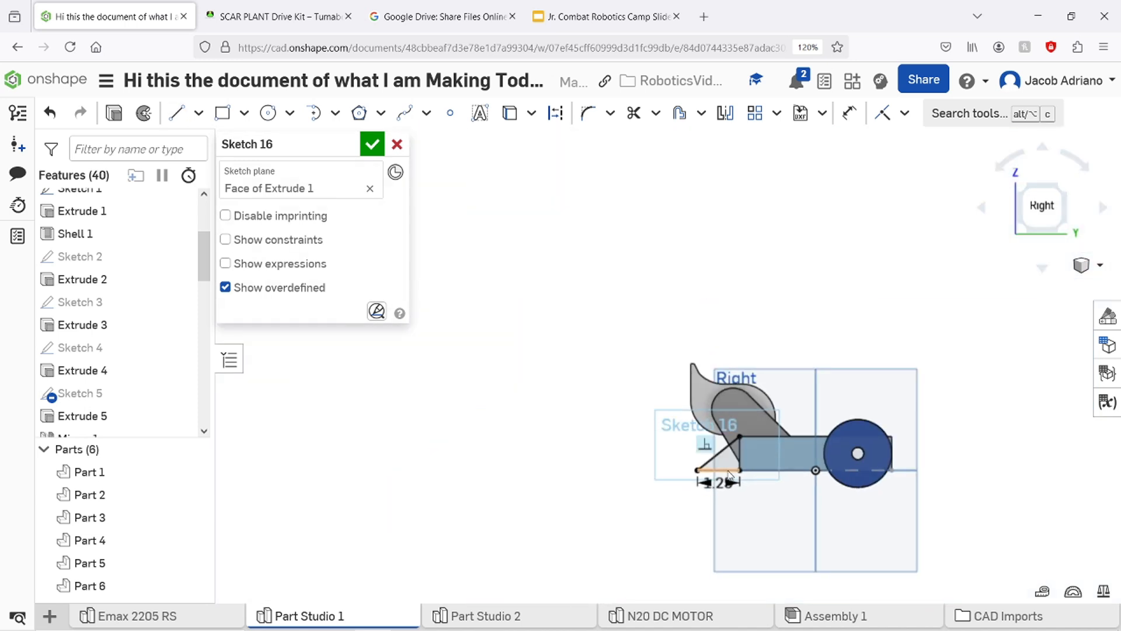
key(Escape)
Delete the diagonal line running to the chassis's upper front corner.
scroll(734, 471, up, 6)
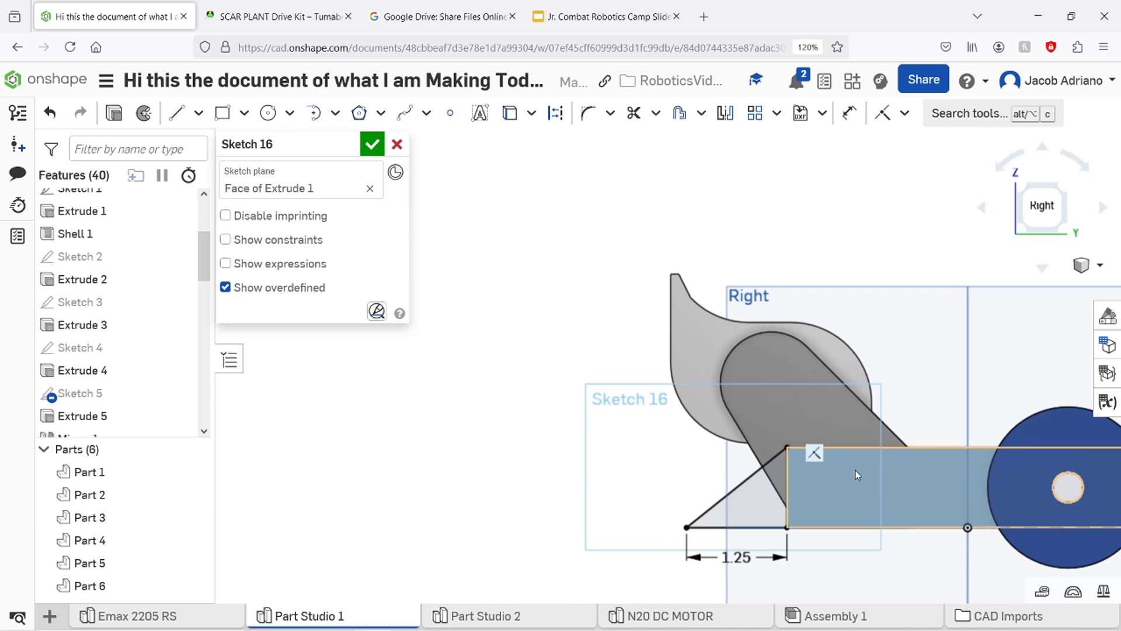
mouse_move(873, 495)
right_down()
mouse_move(898, 511)
mouse_move(880, 501)
right_up()
click(1038, 207)
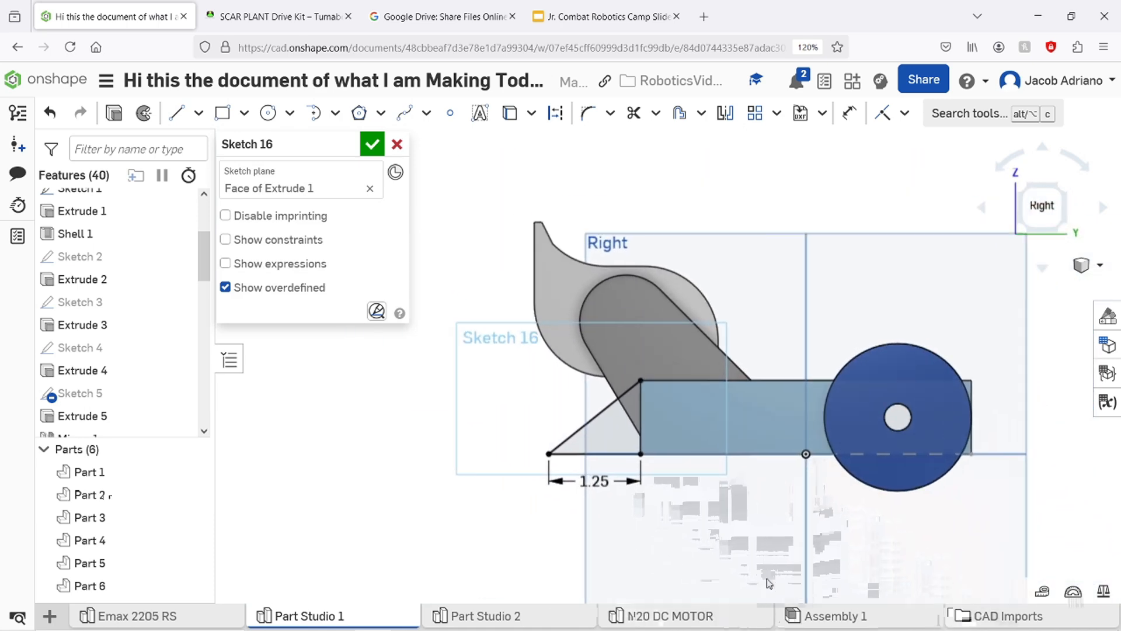
scroll(554, 409, up, 5)
scroll(583, 428, down, 1)
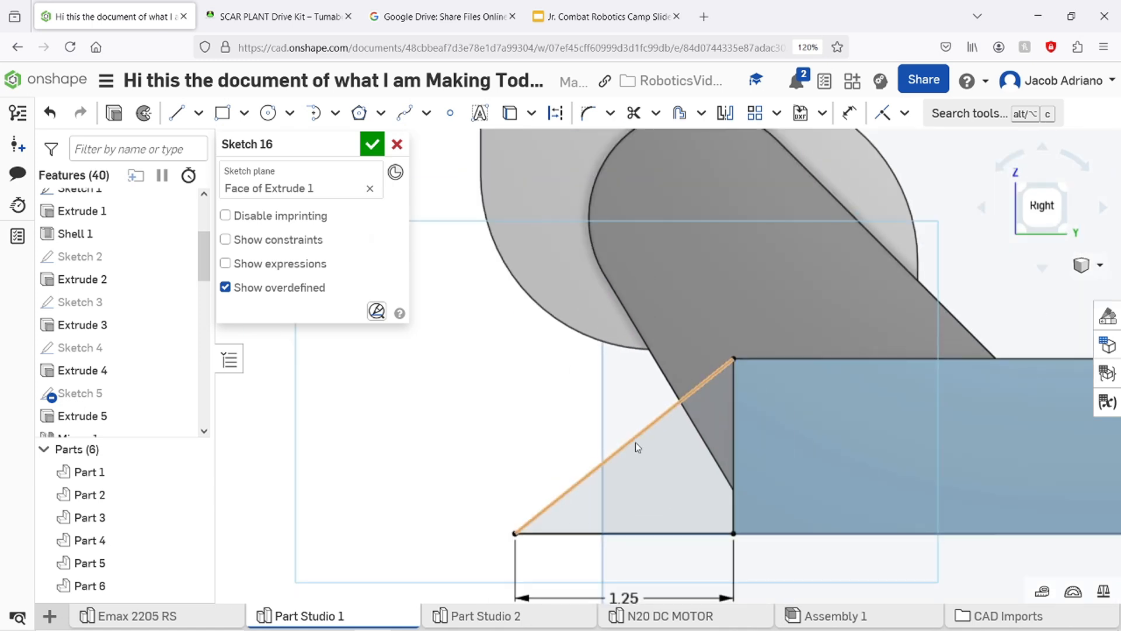
click(635, 443)
key(Delete)
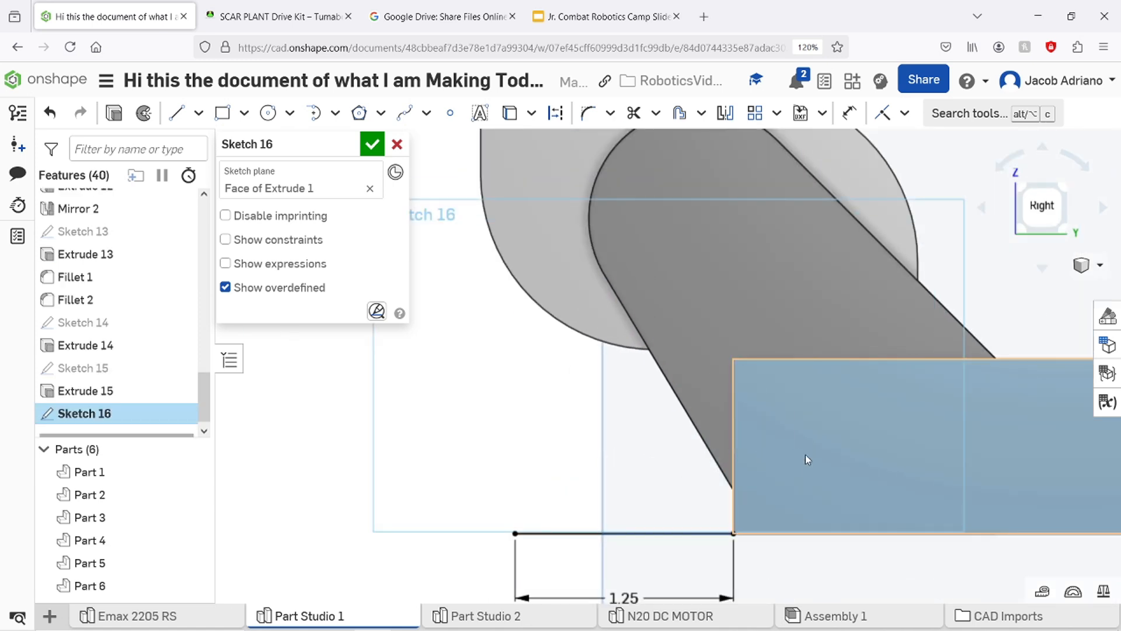
Draw a 0.25 in vertical line upward from the chassis's upper front corner.
key(l)
click(734, 358)
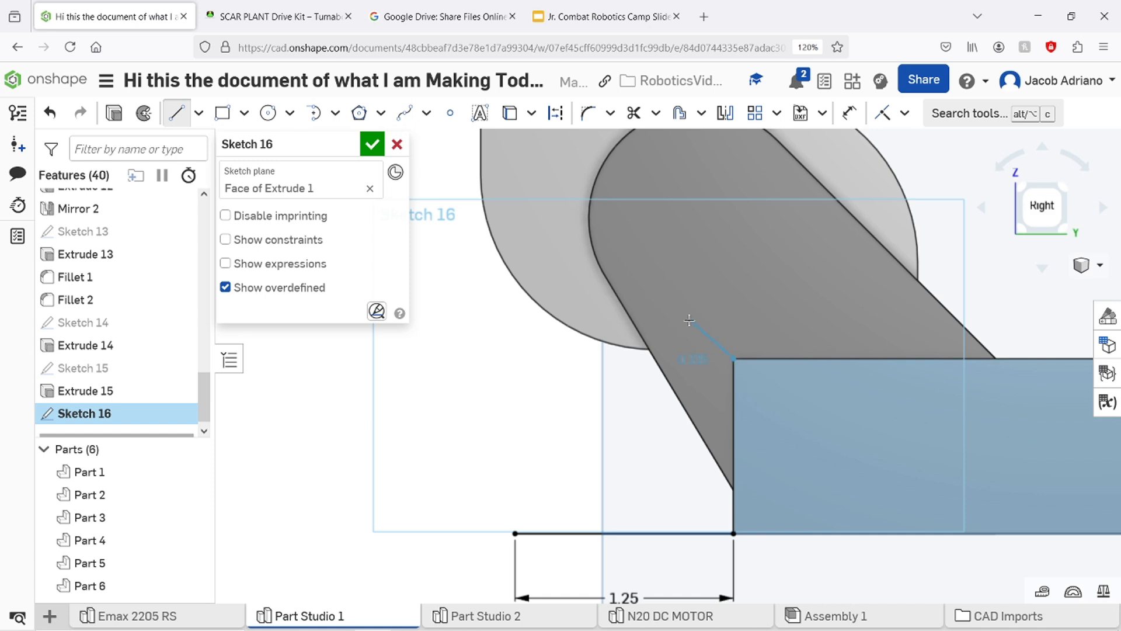
click(734, 316)
text(0.25)
key(Return)
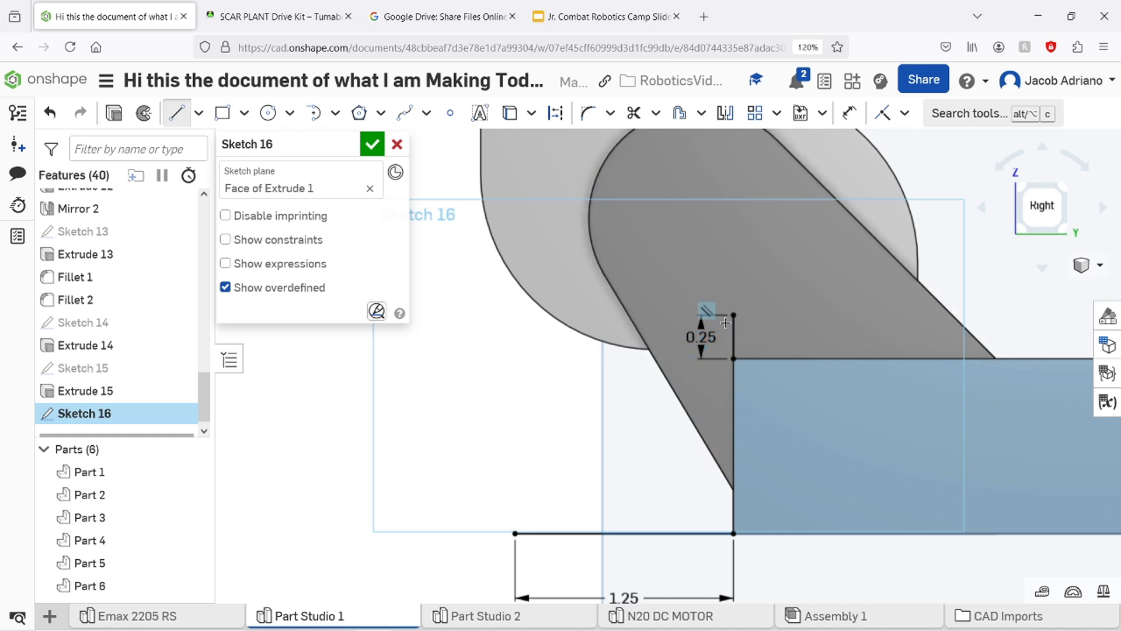
click(514, 532)
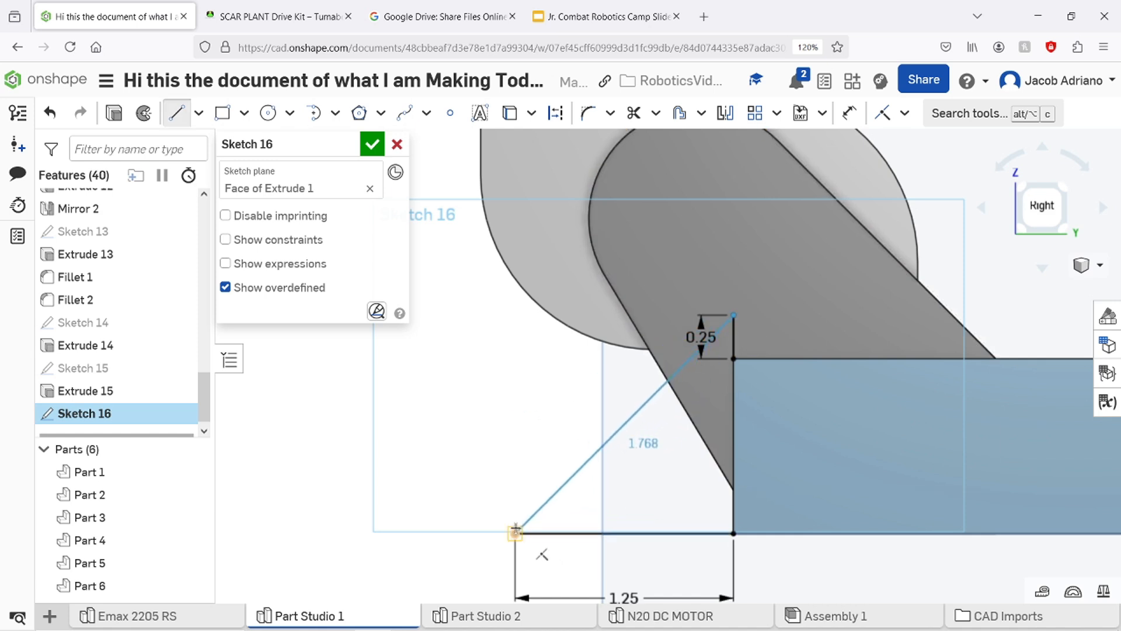
key(Escape)
key(Escape)
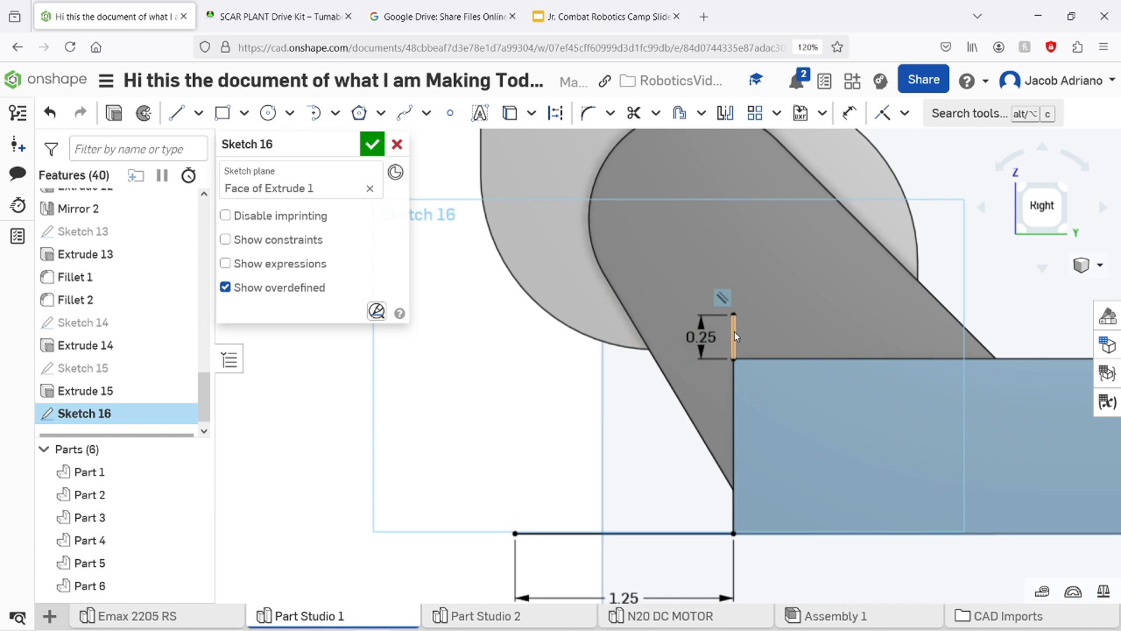
Replace the short vertical line with a slanted line of about 0.25 in from the chassis corner, closed by a diagonal to the horizontal line's free end.
click(734, 332)
key(Delete)
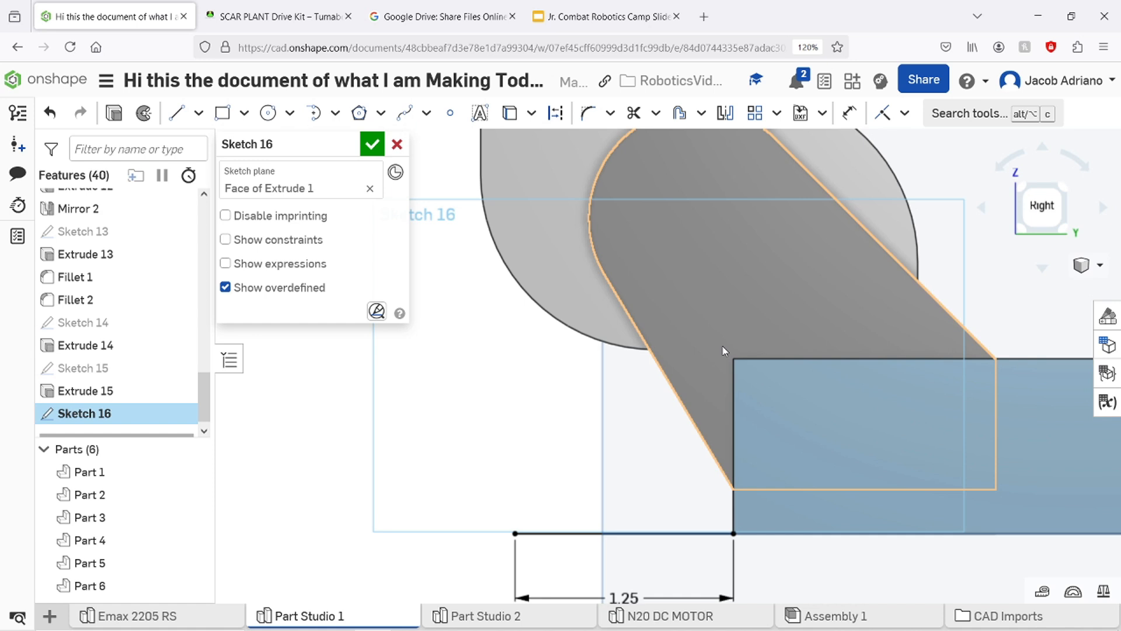
key(l)
click(735, 358)
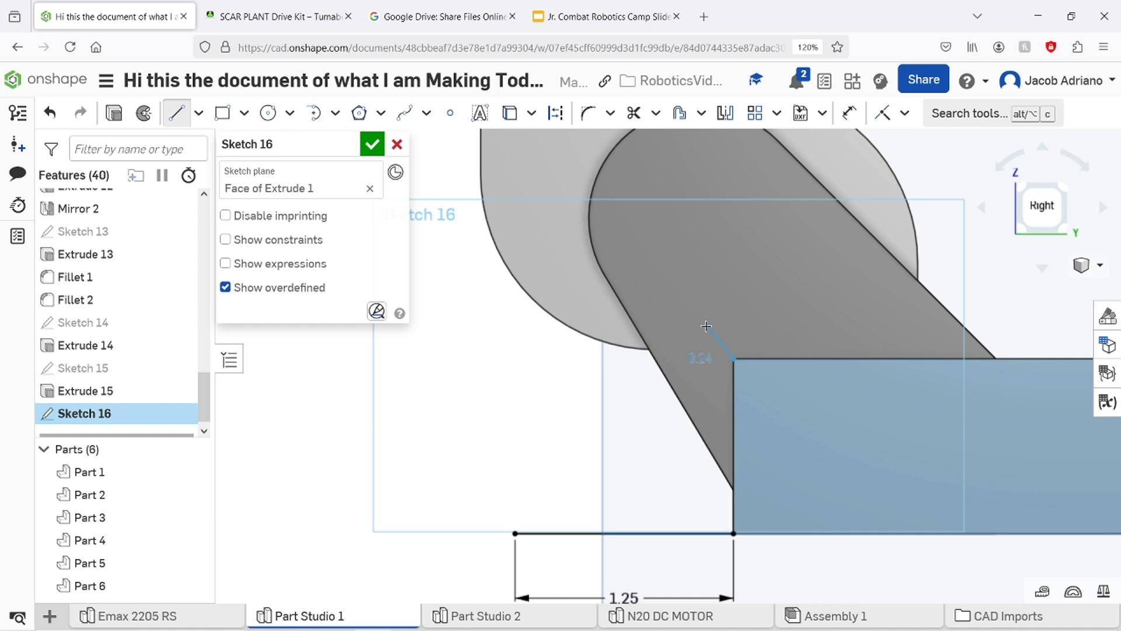
middle_drag(710, 331, 733, 334)
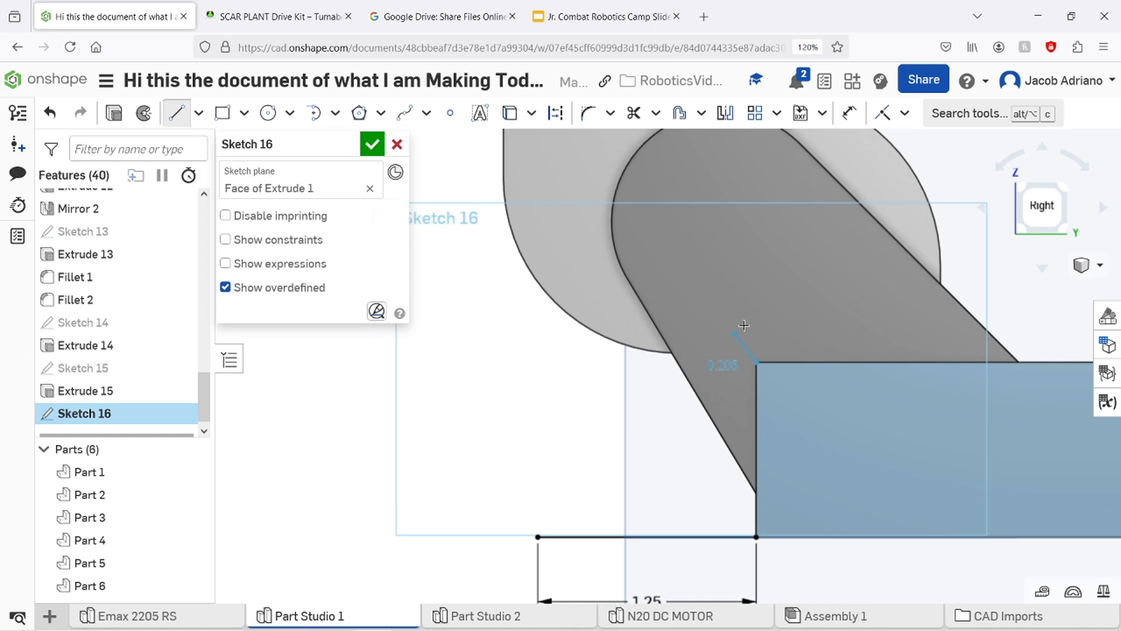
click(732, 326)
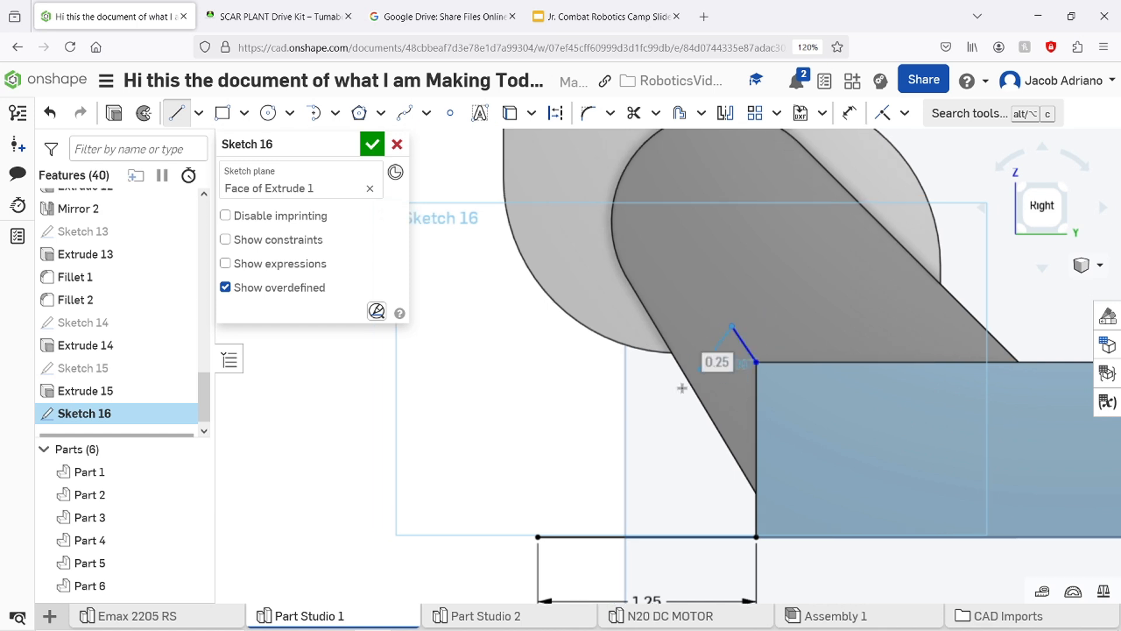
click(538, 536)
Inspect the closed wedge profile from the side and from angled views against the chassis front and weapon arm.
right_drag(830, 444, 810, 455)
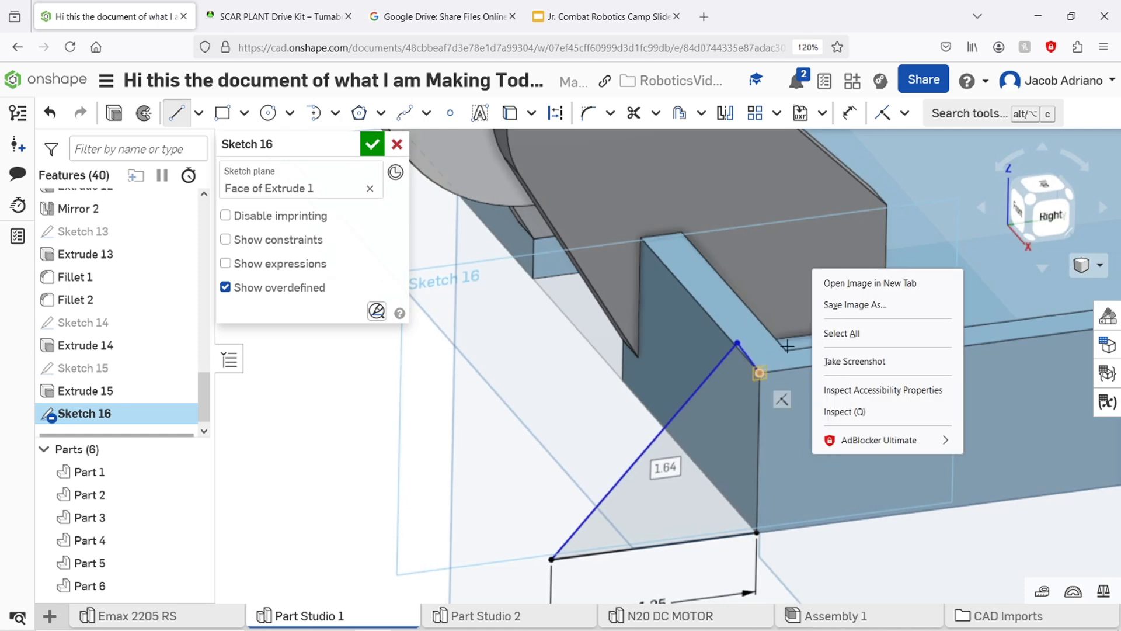
click(1051, 216)
right_drag(712, 492, 691, 550)
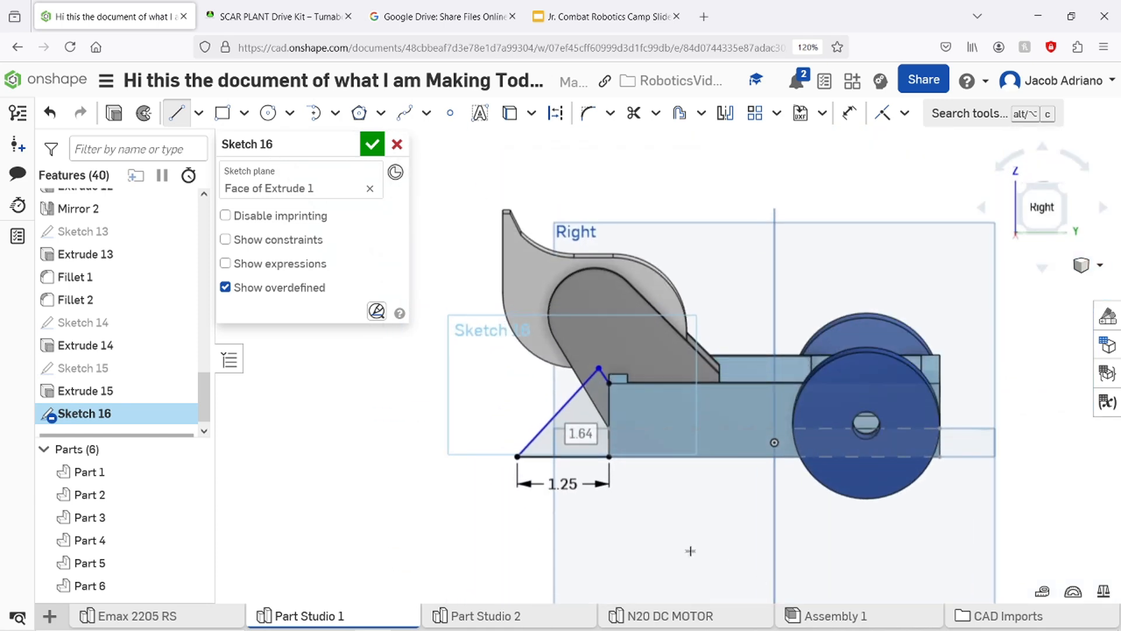
scroll(548, 403, up, 3)
click(1045, 214)
scroll(710, 362, up, 5)
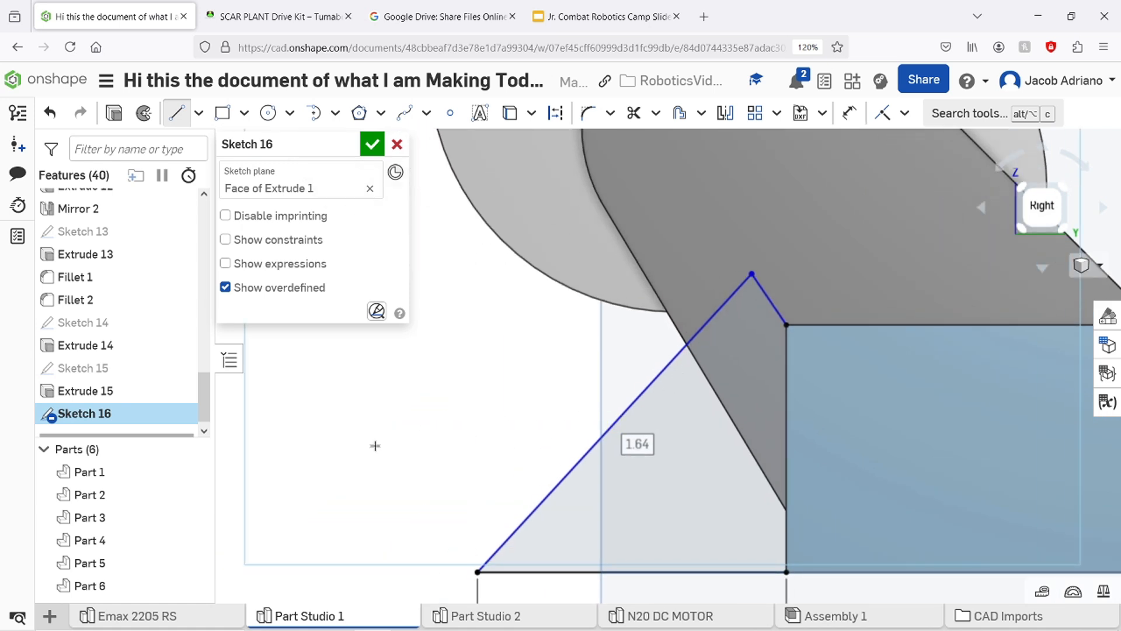
scroll(474, 413, down, 2)
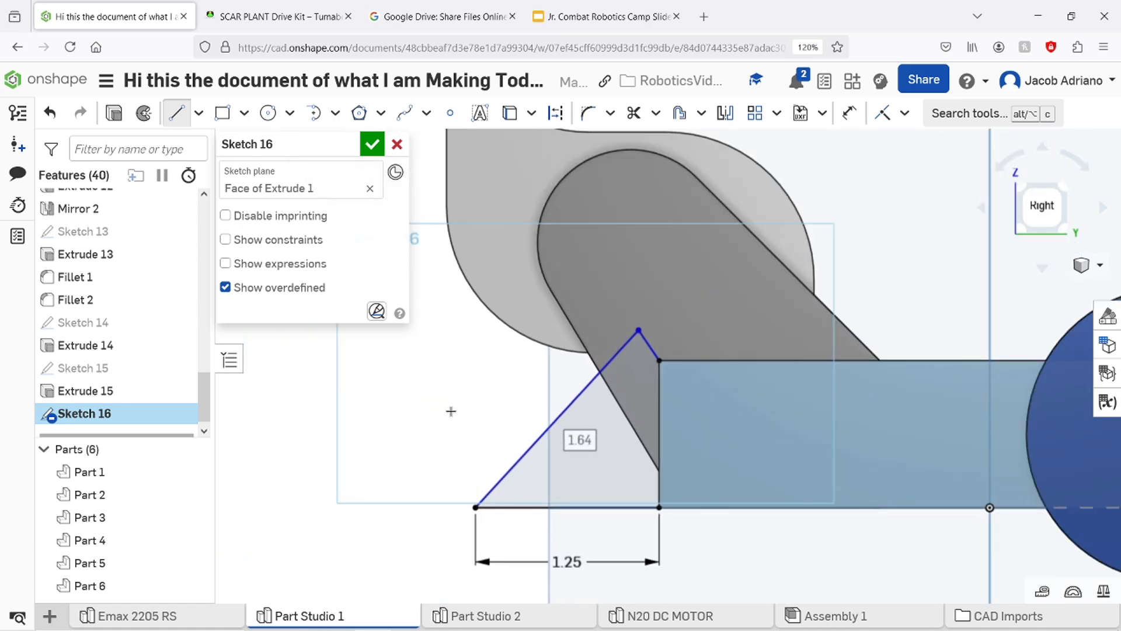
mouse_move(531, 409)
middle_down()
mouse_move(575, 410)
mouse_move(591, 445)
middle_up()
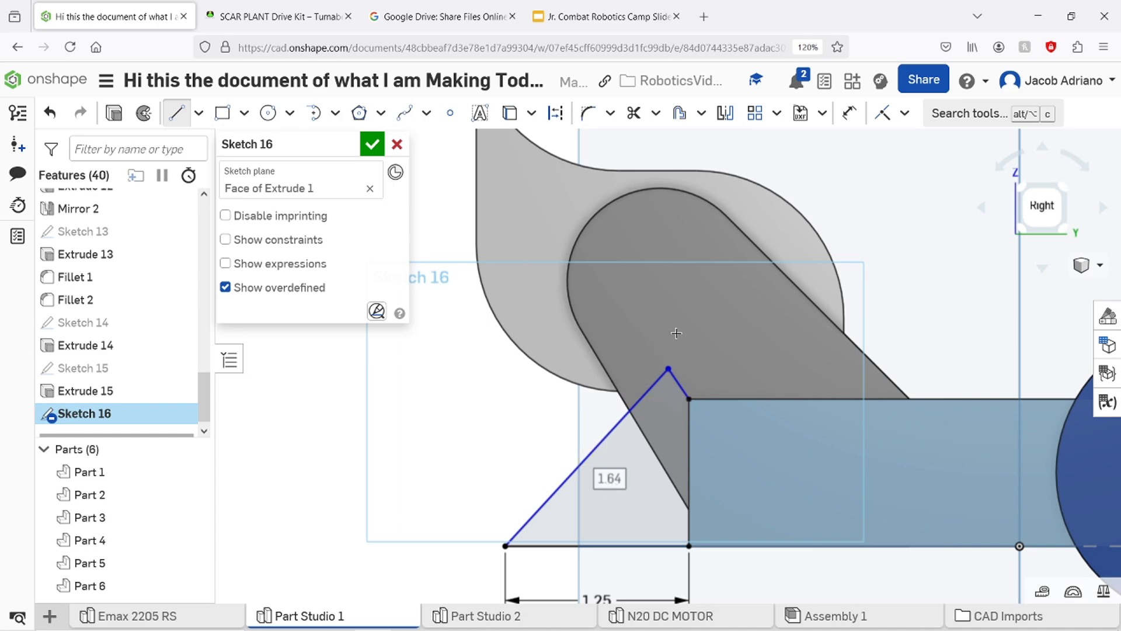
right_drag(876, 366, 887, 379)
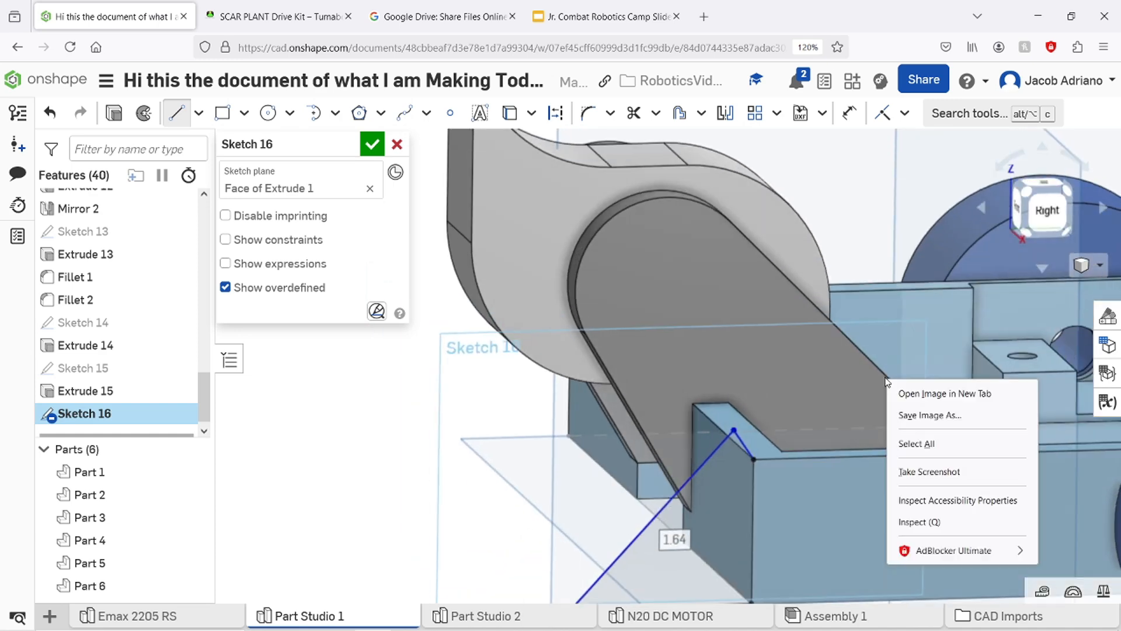
click(1049, 212)
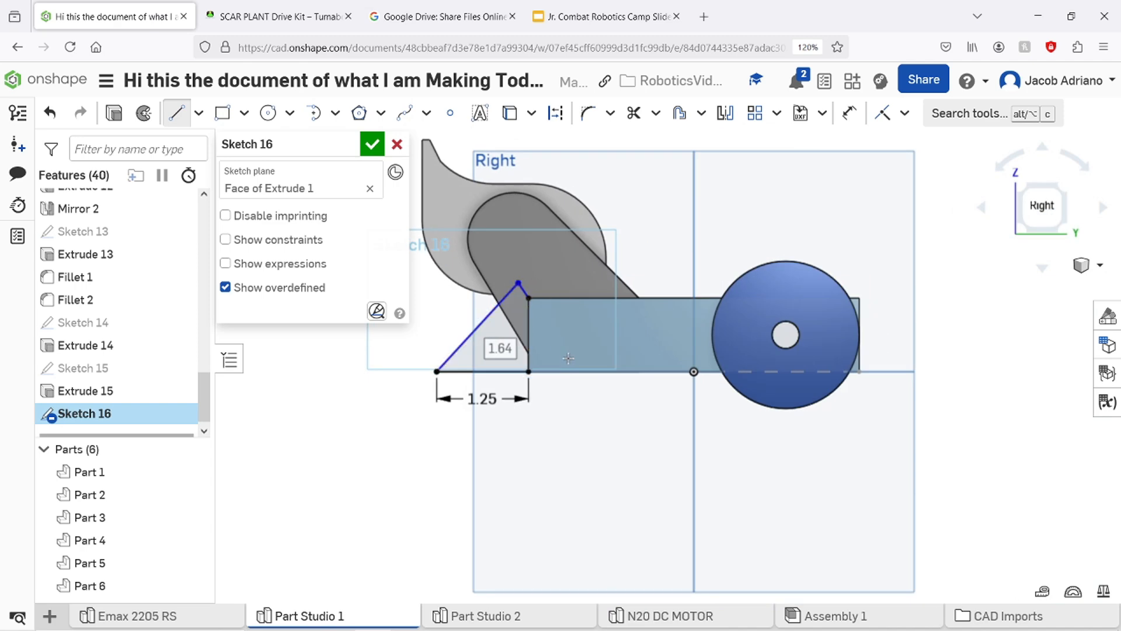
right_drag(536, 279, 544, 323)
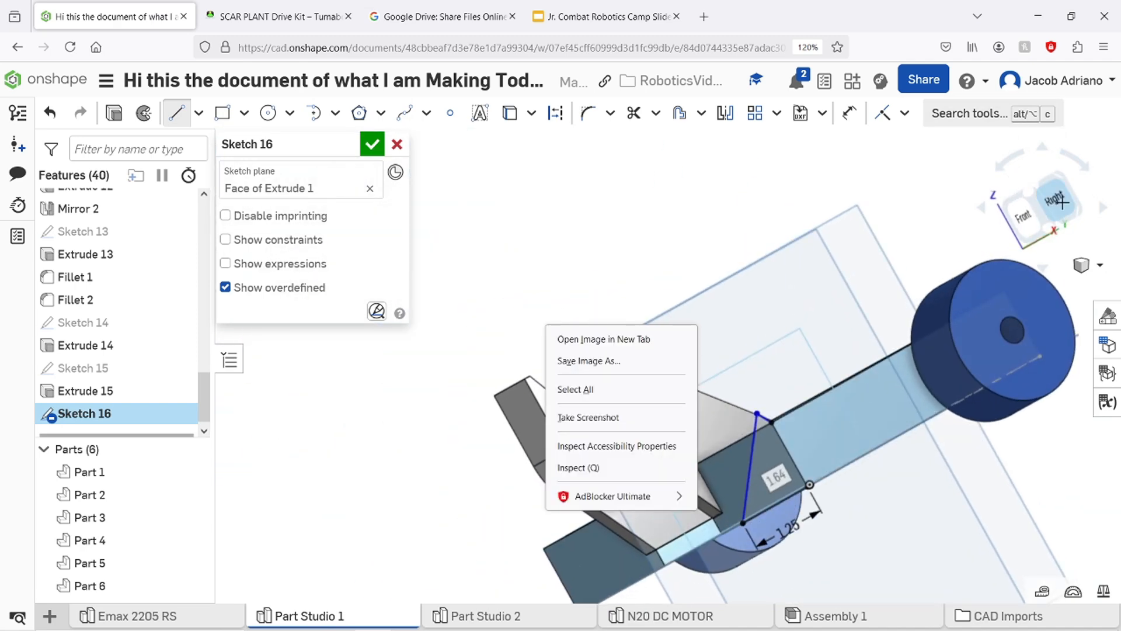
click(1053, 201)
scroll(449, 281, down, 1)
scroll(450, 280, up, 5)
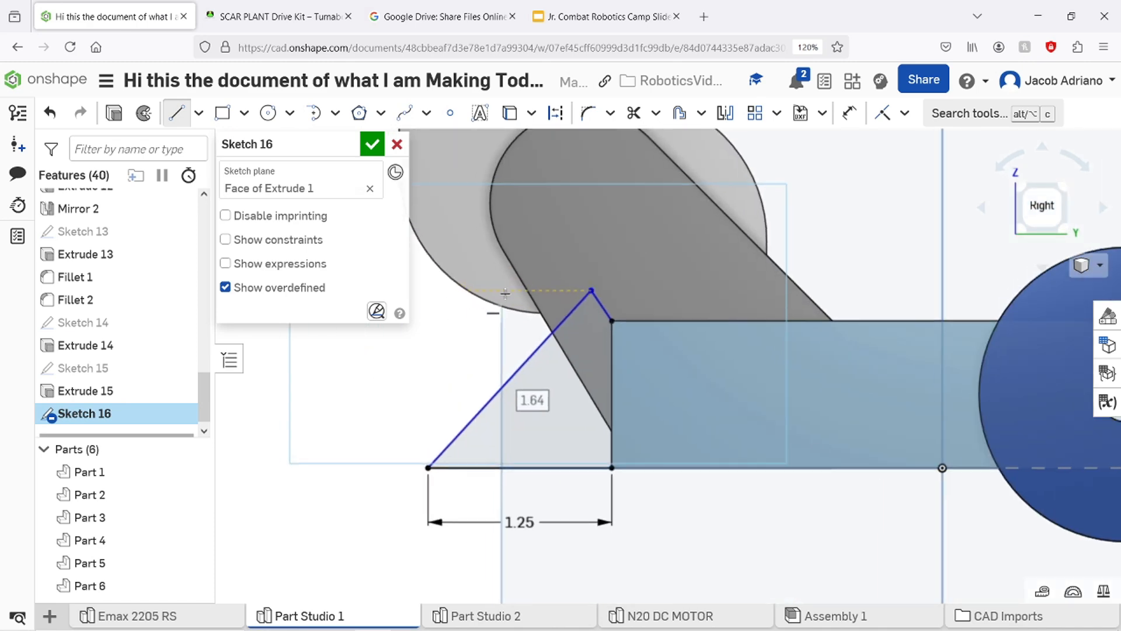
middle_drag(473, 283, 551, 282)
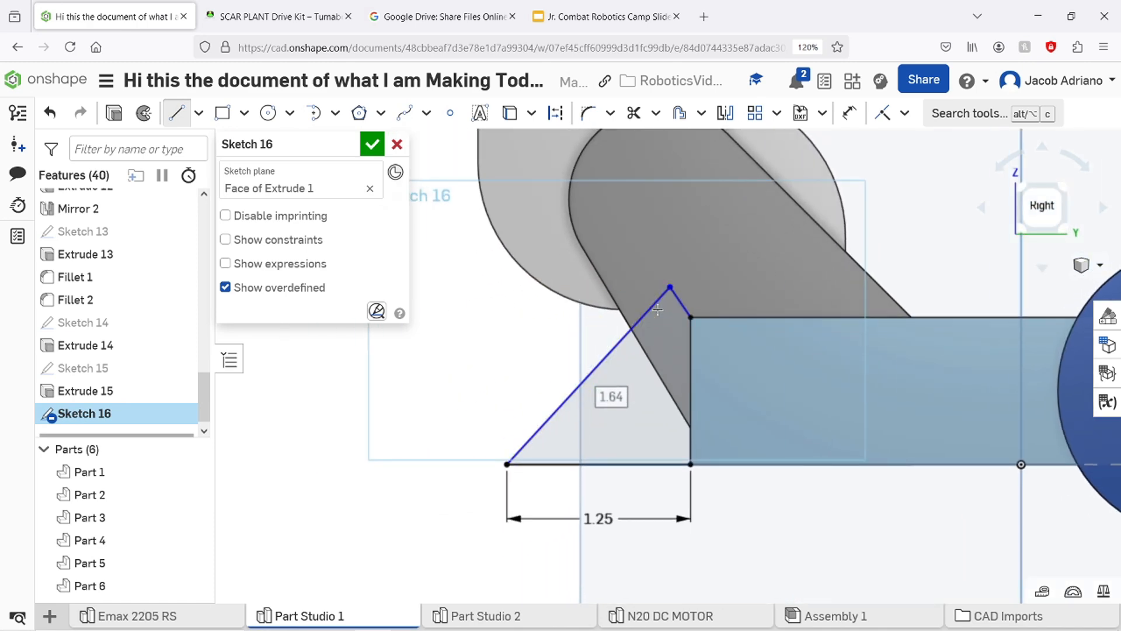
Dimension the short slanted line at the chassis's upper front corner to 0.3 in.
key(Escape)
click(679, 304)
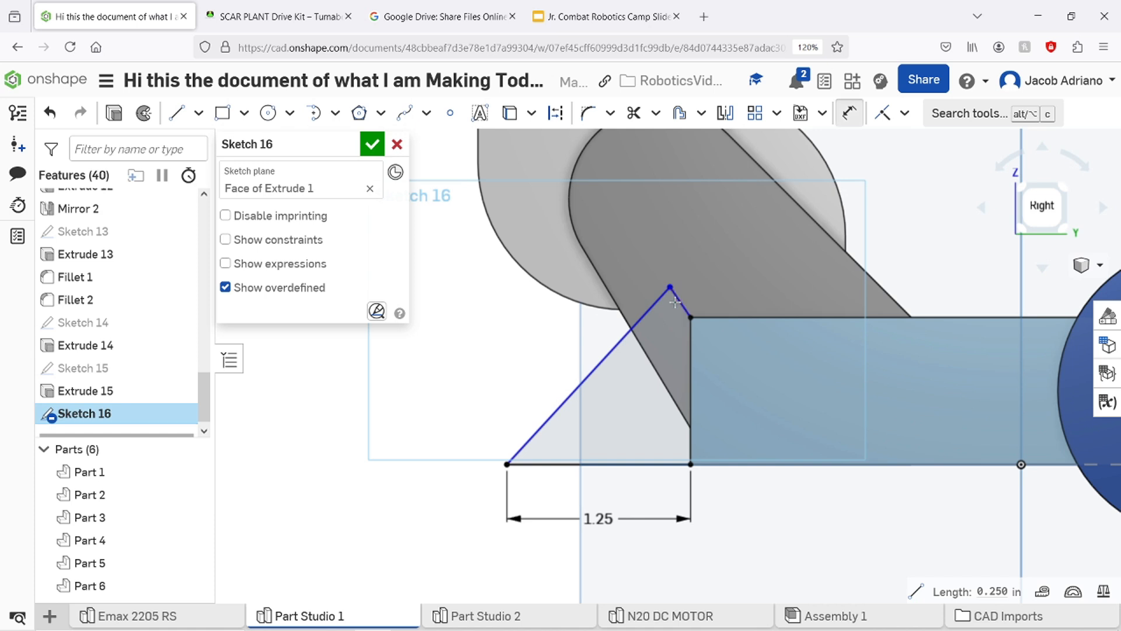
double_click(694, 300)
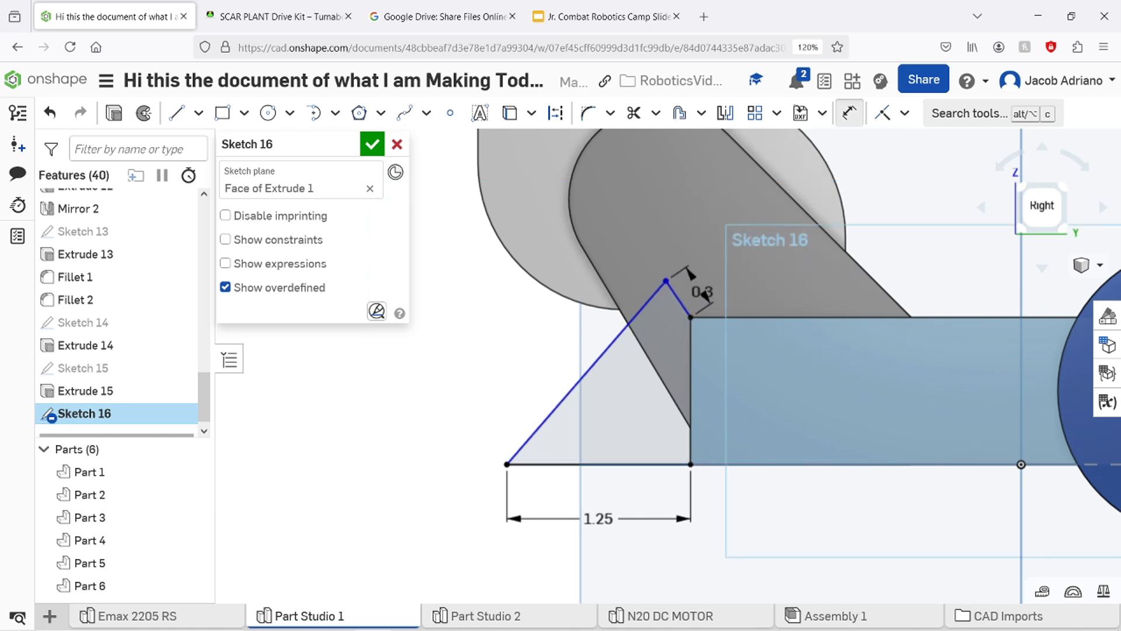
Examine the dimensioned wedge profile against the chassis front wall from angled and side views.
mouse_move(591, 503)
right_down()
mouse_move(658, 508)
mouse_move(595, 506)
right_up()
click(665, 551)
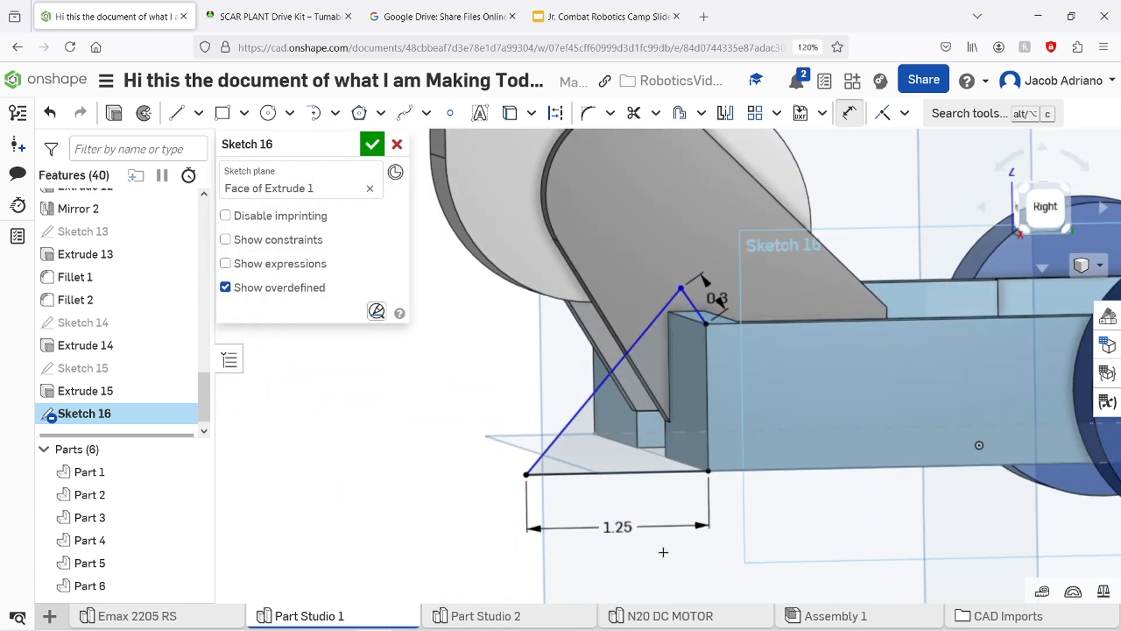
mouse_move(663, 550)
right_down()
mouse_move(625, 541)
mouse_move(650, 549)
mouse_move(659, 366)
right_up()
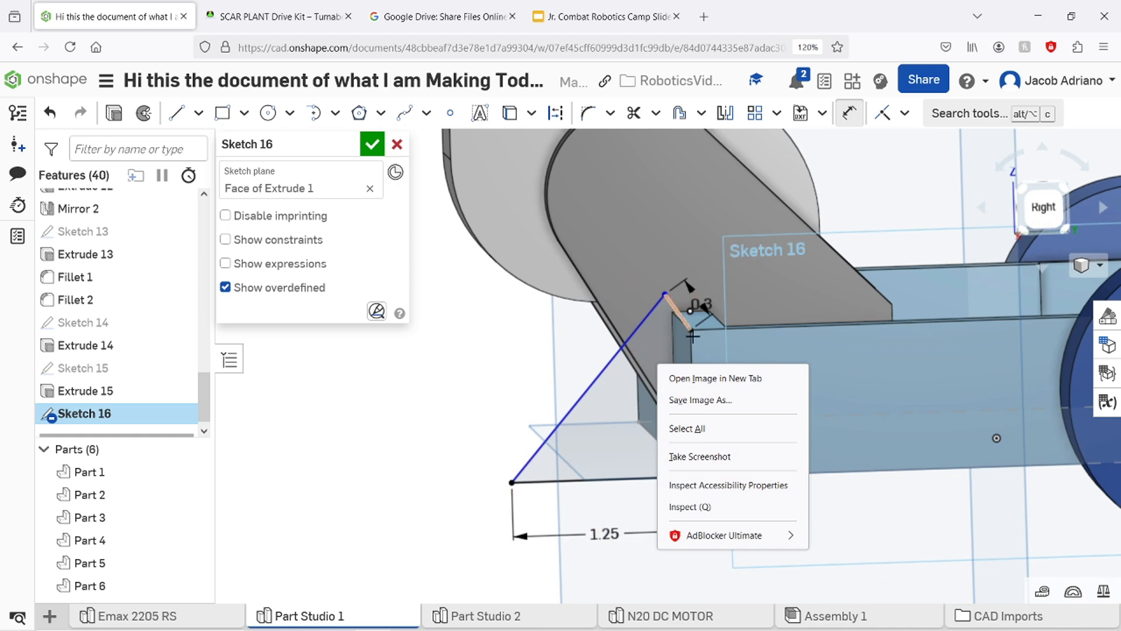
click(1045, 205)
scroll(542, 303, up, 3)
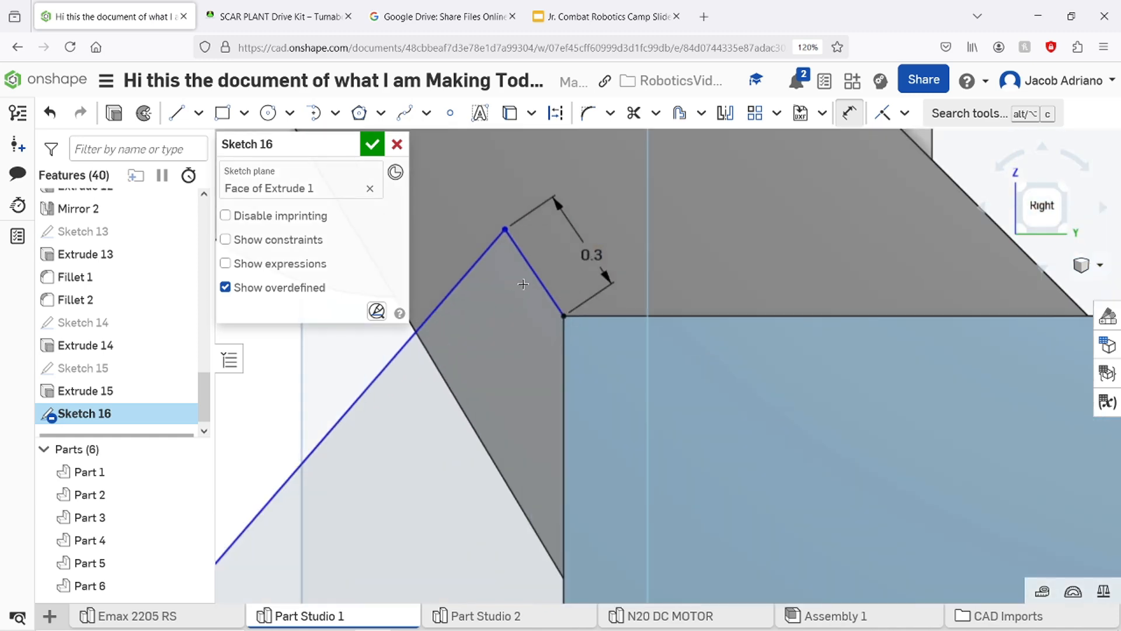
scroll(542, 304, down, 1)
right_drag(346, 517, 392, 533)
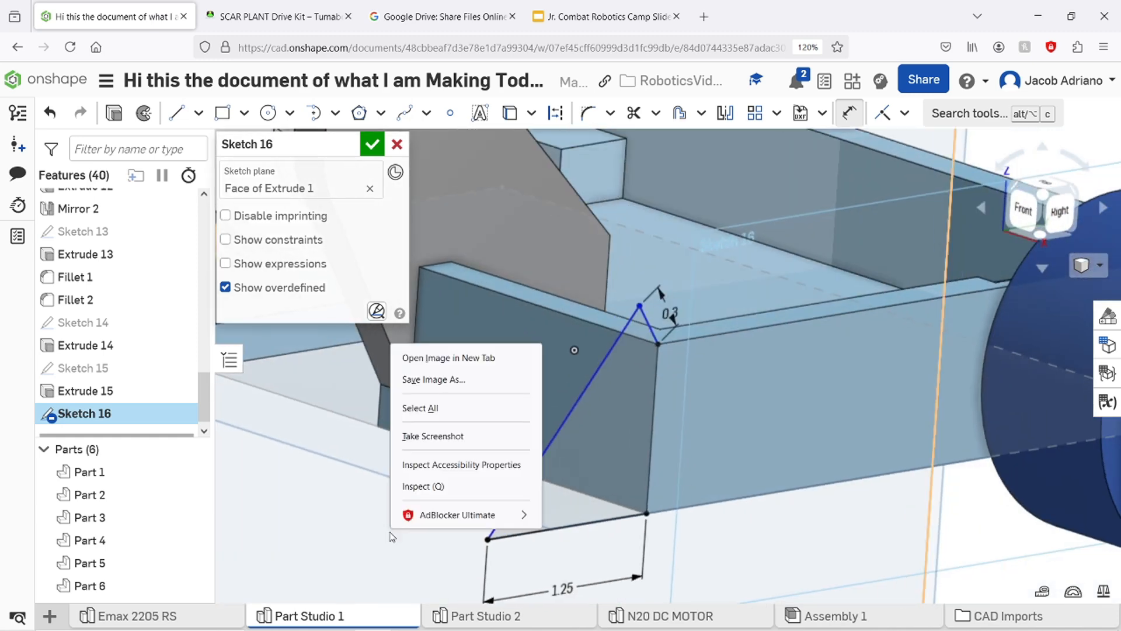
click(631, 562)
Start a blind extrusion of the wedge region inward along the chassis's front wall, about 1.67 in deep, with only the sketch region selected.
key(e)
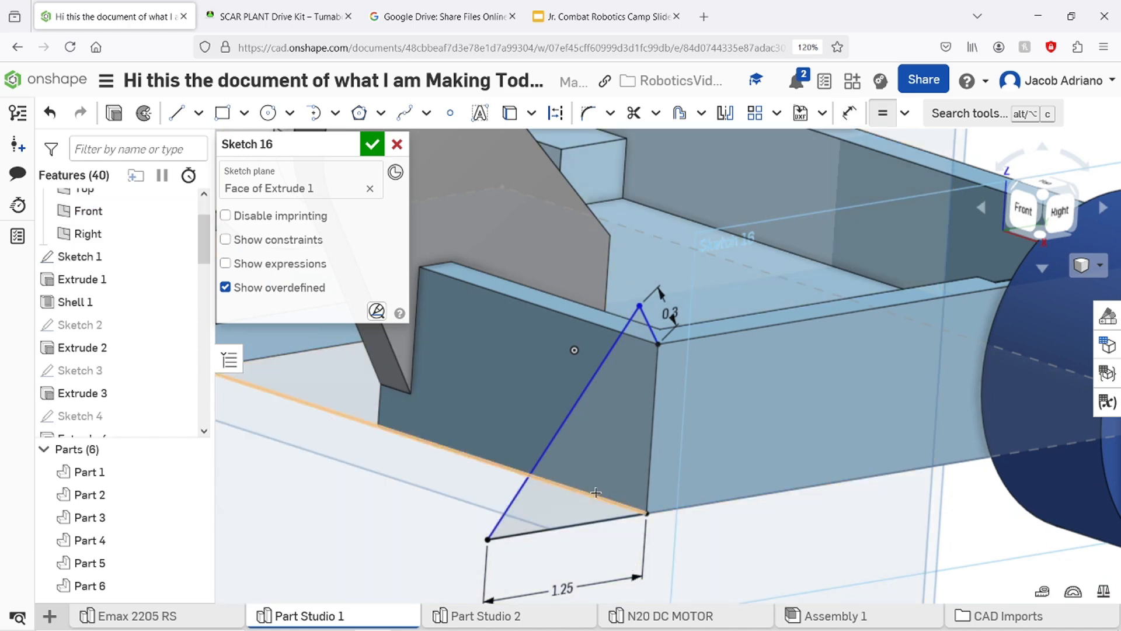
key(Escape)
click(584, 475)
key(shift+e)
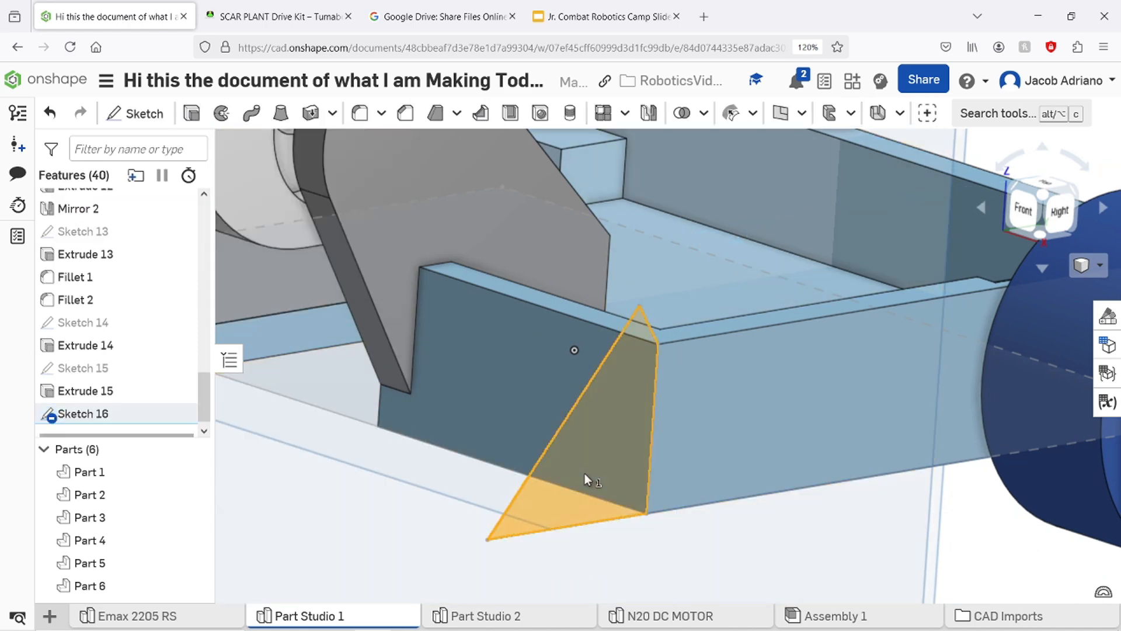
middle_drag(733, 508, 843, 506)
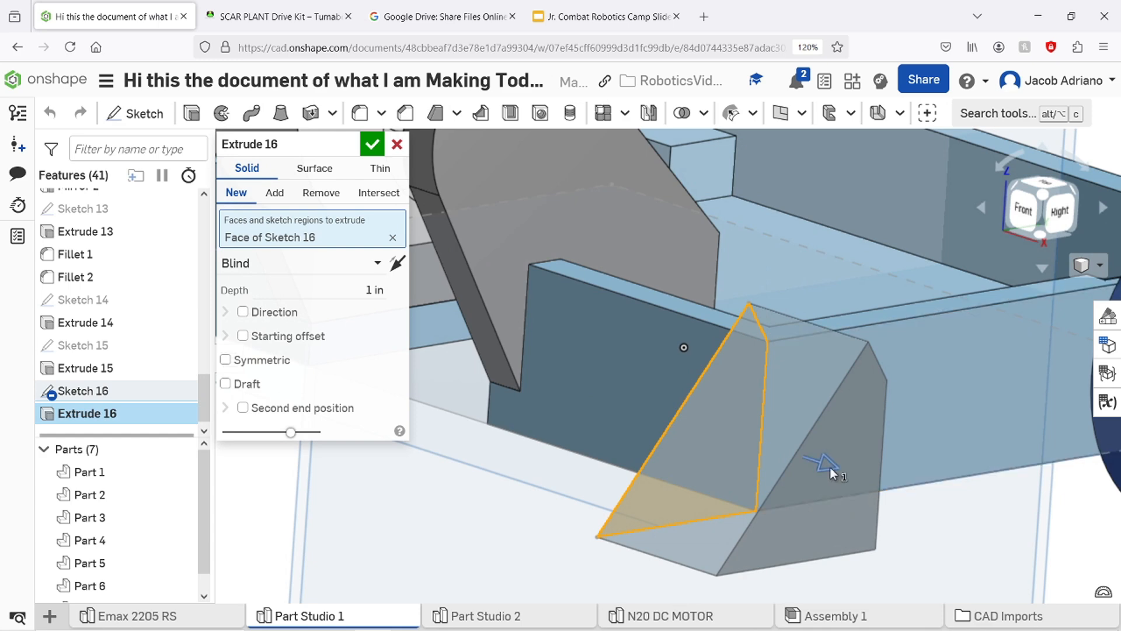
drag(830, 467, 516, 352)
right_drag(516, 352, 692, 219)
click(685, 236)
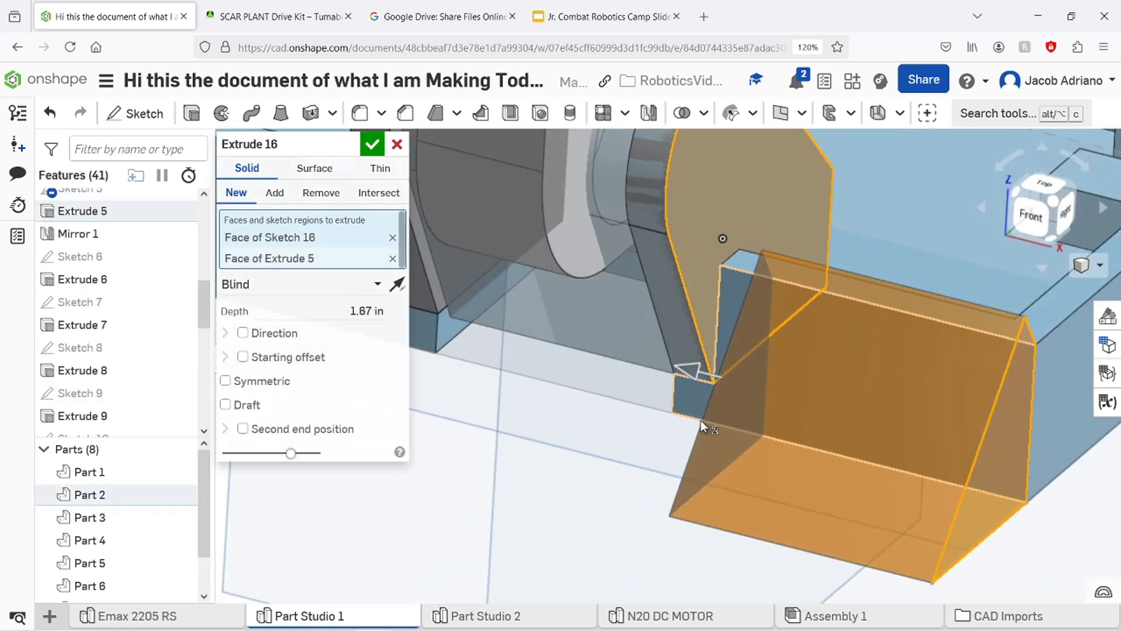
scroll(643, 421, down, 5)
key(ctrl+z)
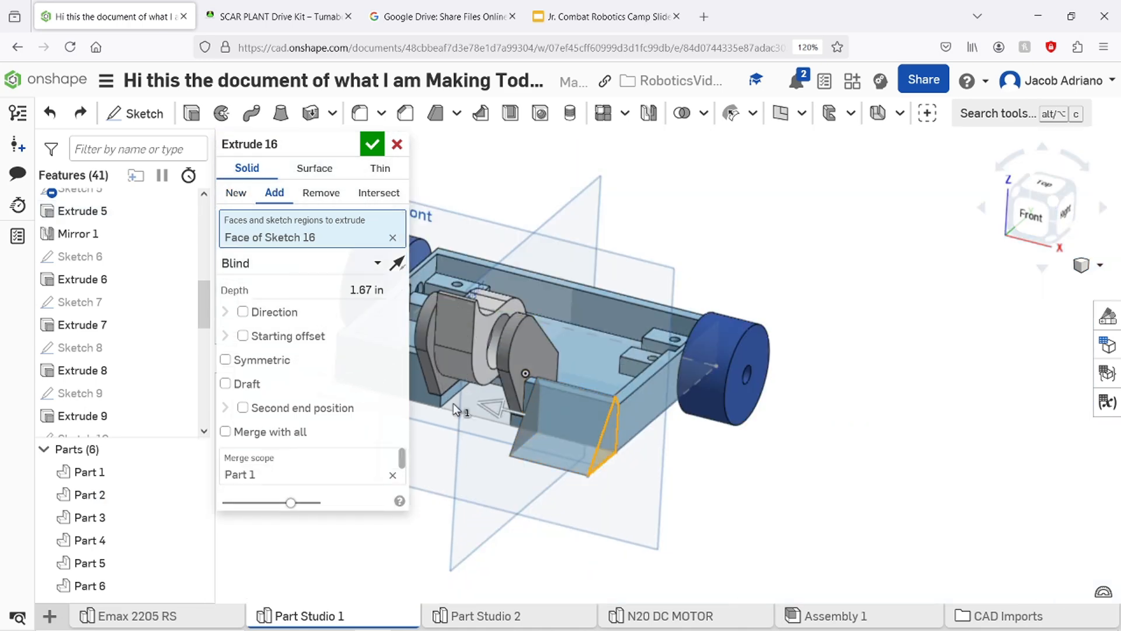
Set the wedge extrusion's depth to 2 in and accept it as a new part.
scroll(479, 425, down, 2)
scroll(481, 426, up, 7)
right_drag(482, 427, 507, 423)
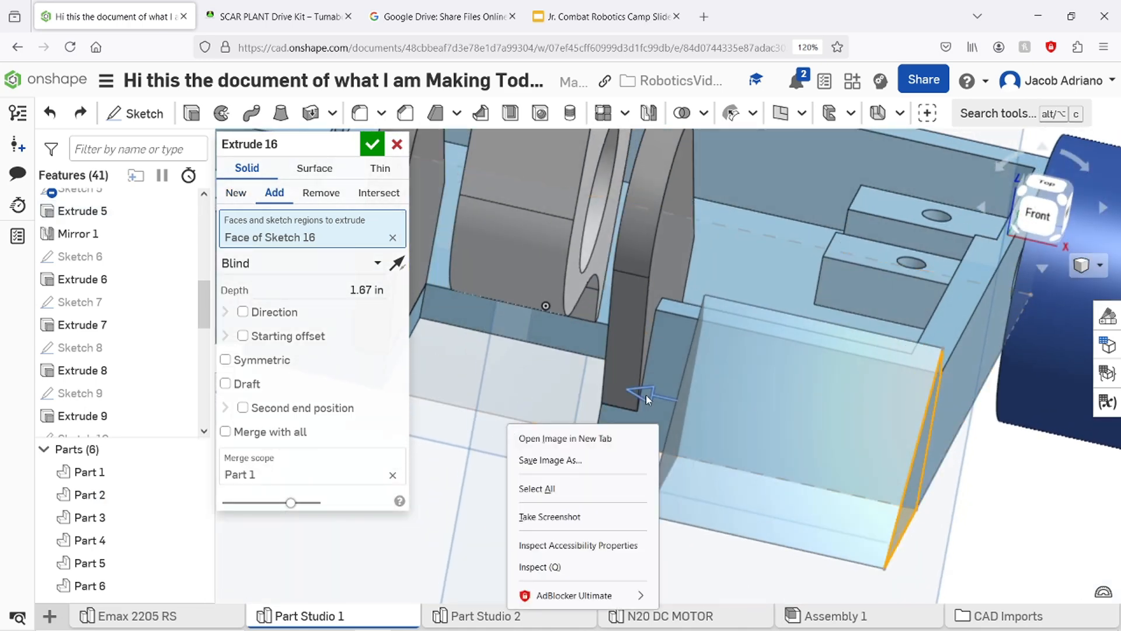
drag(646, 395, 595, 374)
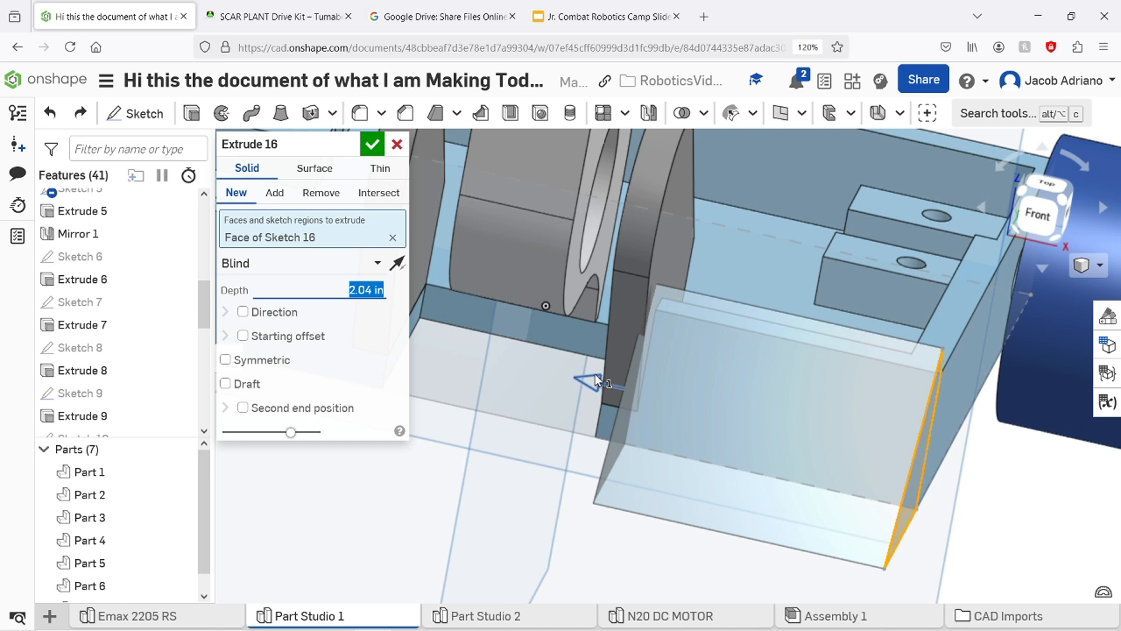
text(2)
click(373, 145)
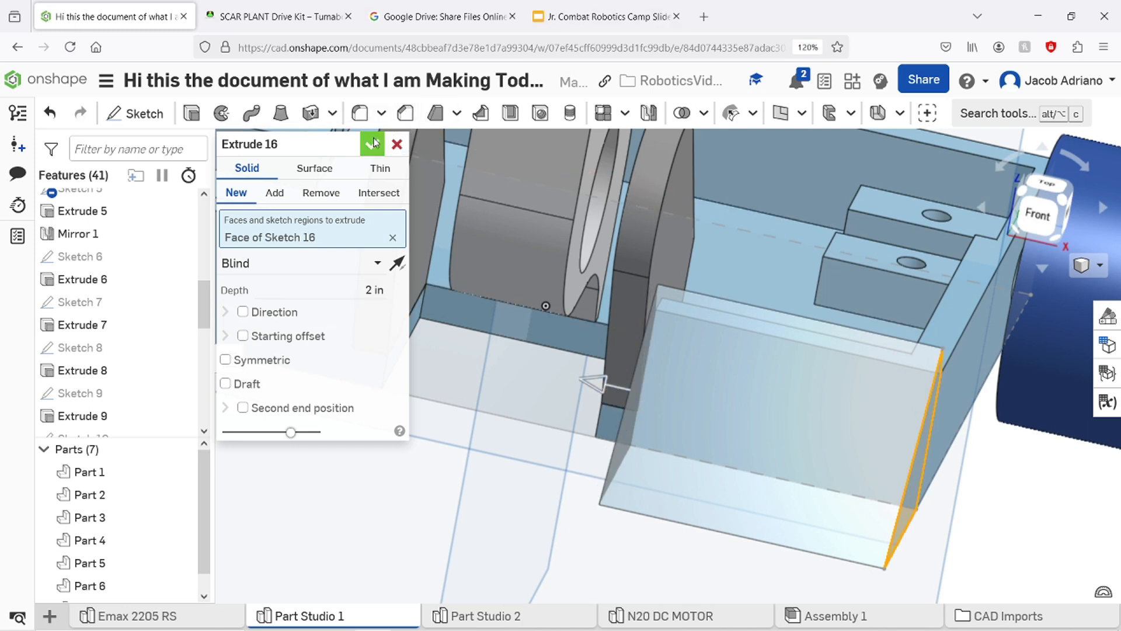
Edit the wedge extrusion to Add, merging it with the chassis (Part 1), and accept the change.
right_drag(581, 444, 513, 434)
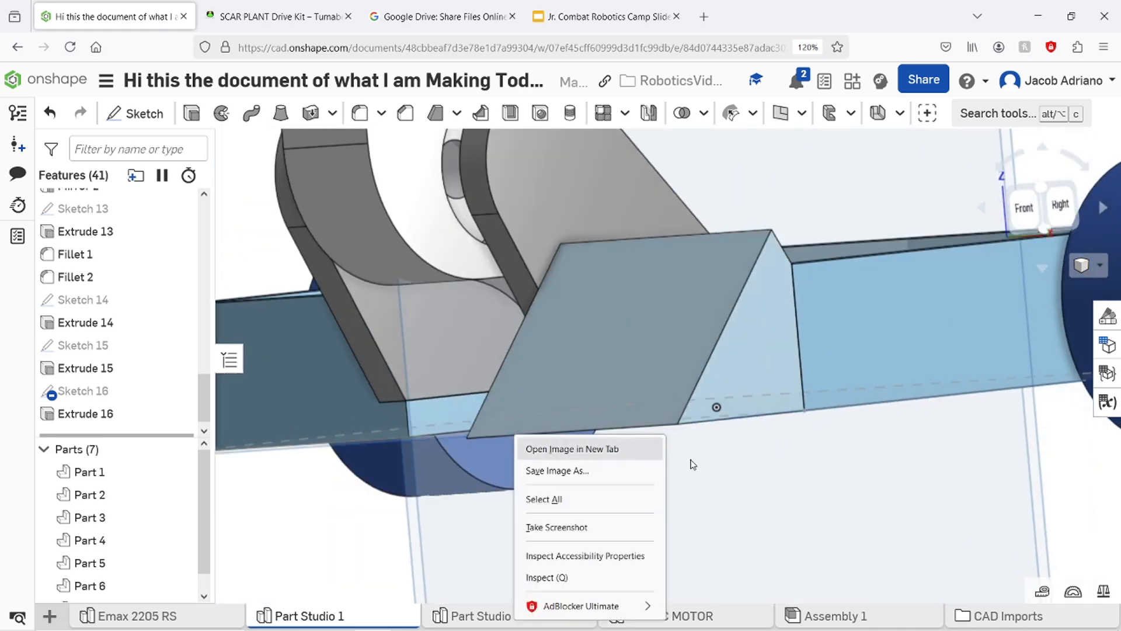
click(780, 348)
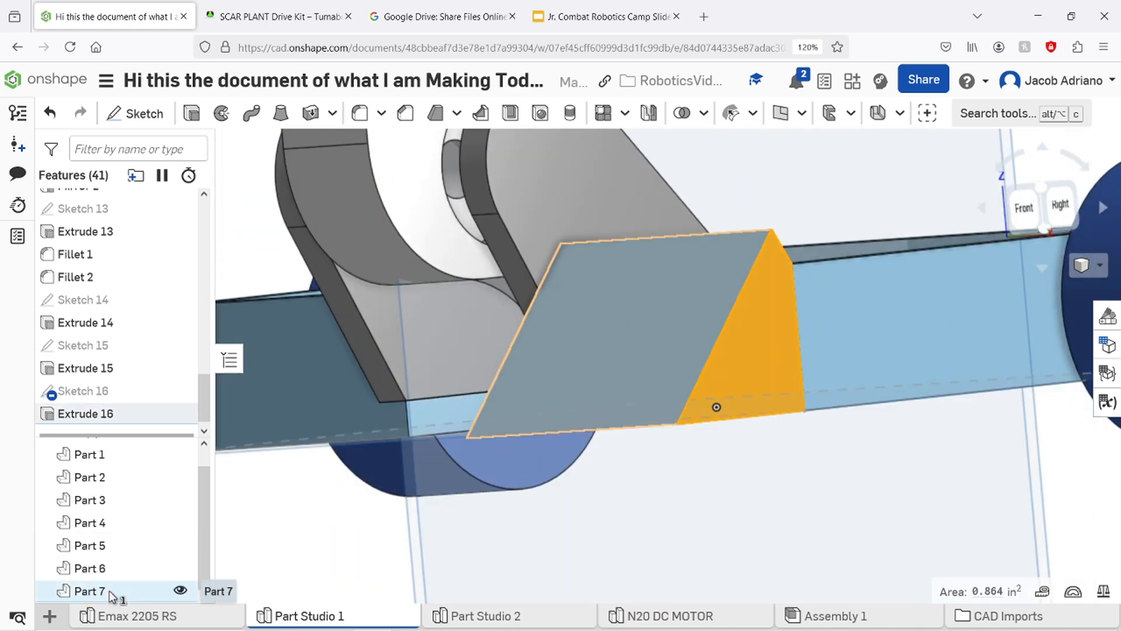
double_click(99, 418)
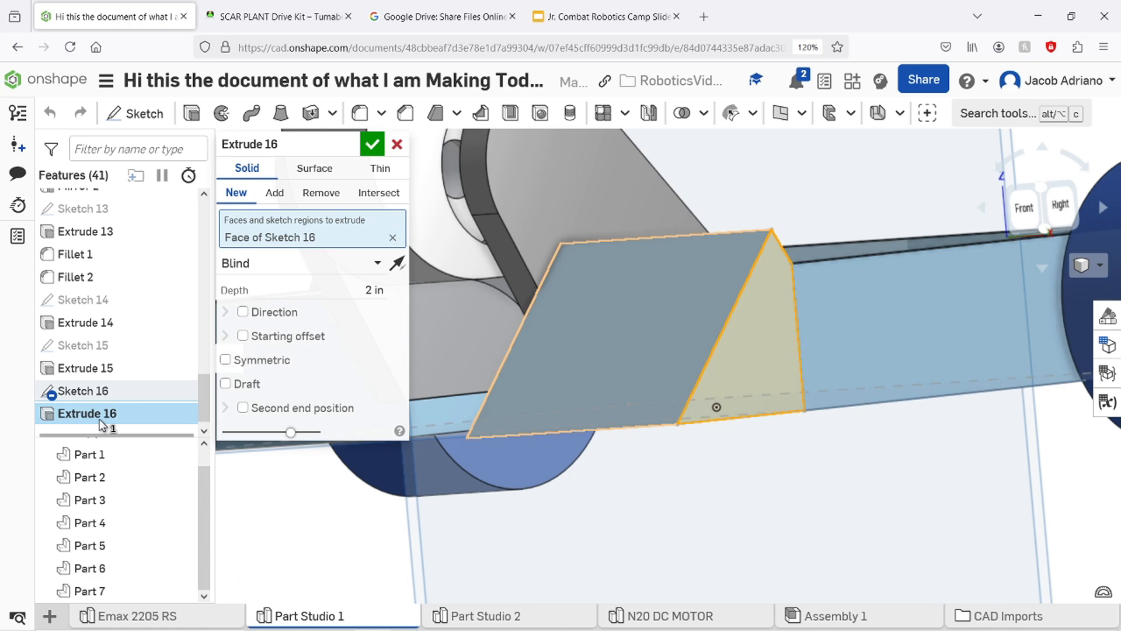
click(275, 193)
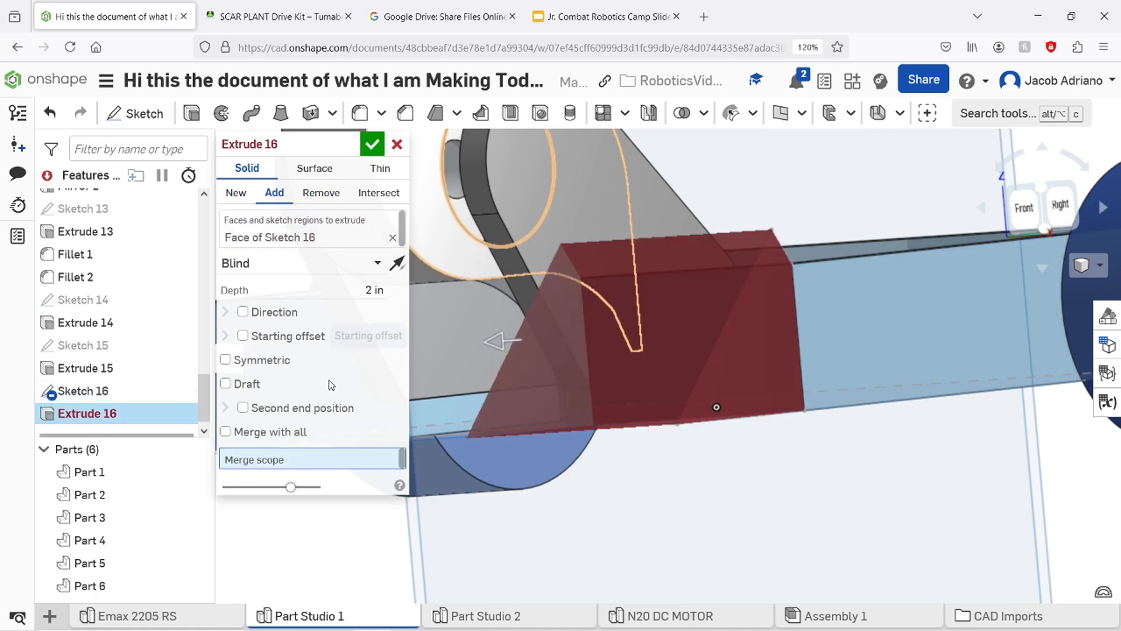
click(566, 323)
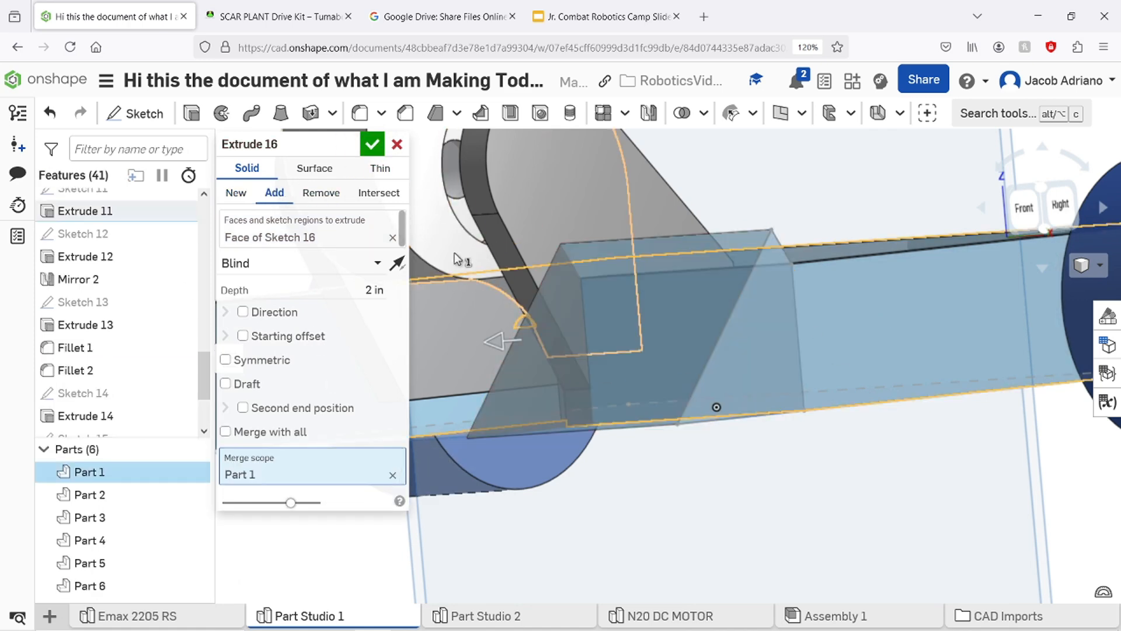
right_drag(455, 252, 853, 442)
click(378, 139)
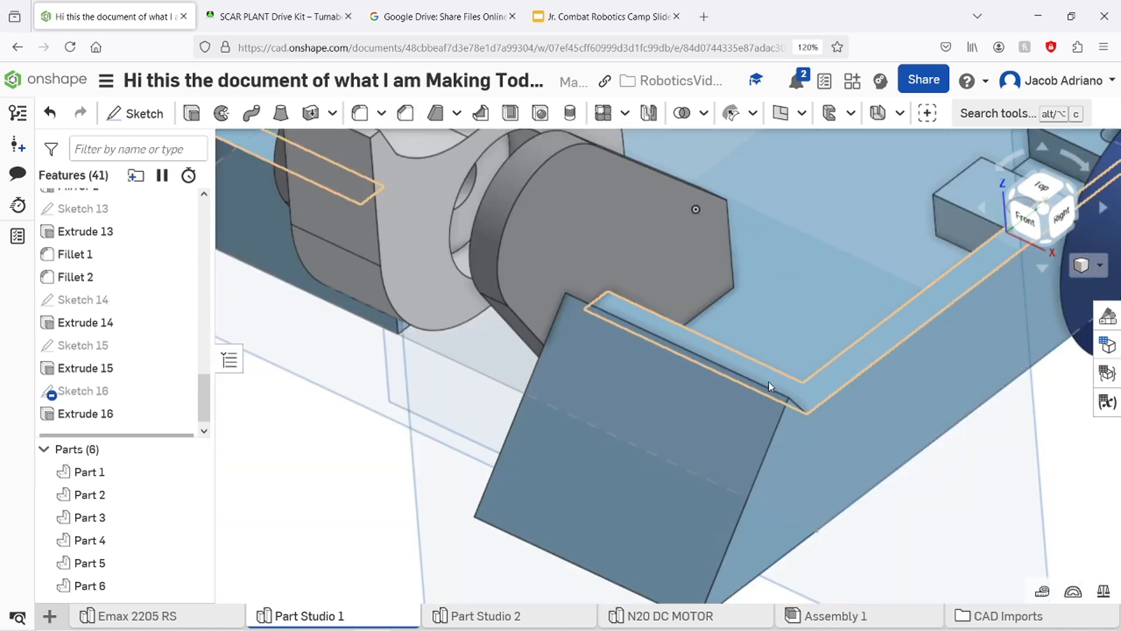
Open Assembly 1 to check the wedge on the assembled robot.
scroll(769, 381, down, 5)
right_drag(616, 546, 562, 501)
click(841, 616)
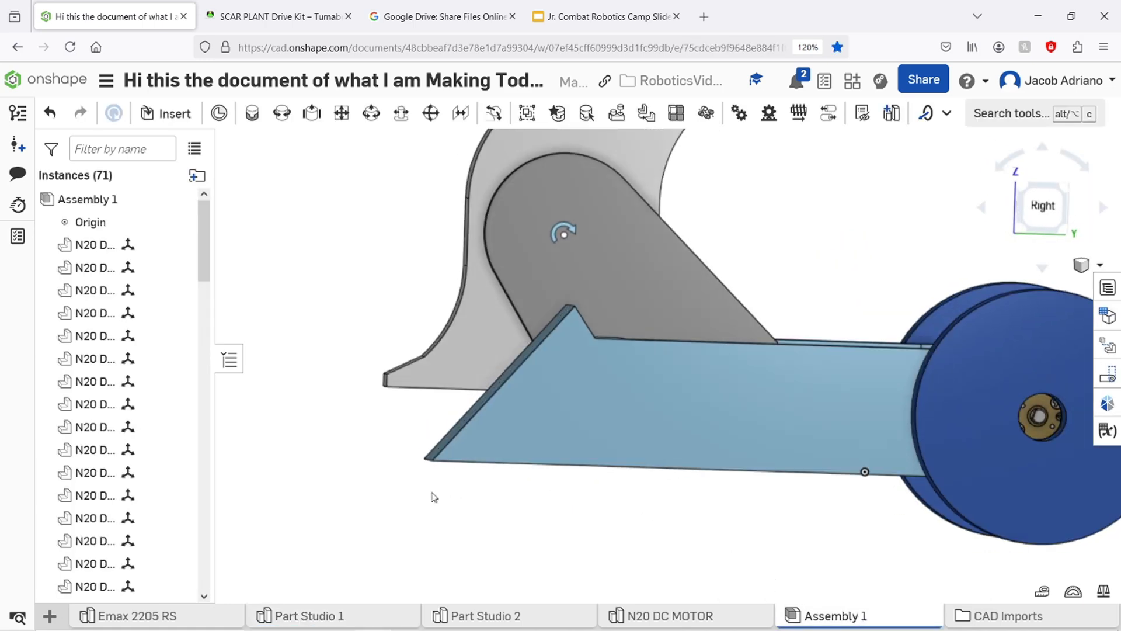
Edit Sketch 16 in Part Studio 1, setting the wedge's bottom edge length to 1.5 in, and accept the sketch.
right_drag(428, 494, 525, 325)
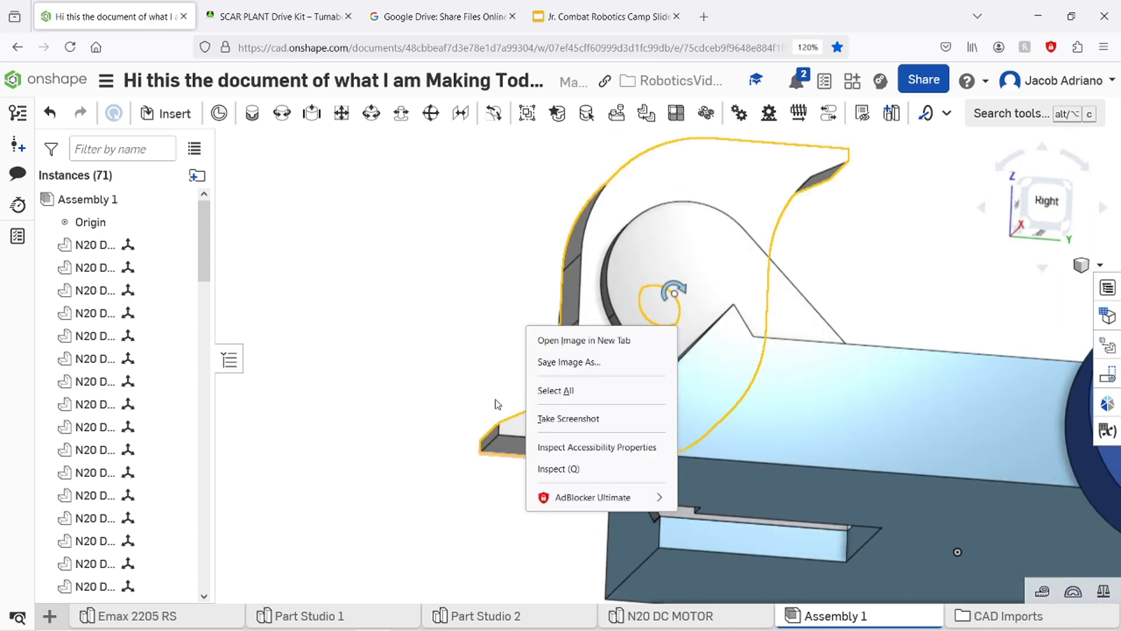
right_drag(498, 485, 489, 489)
click(449, 542)
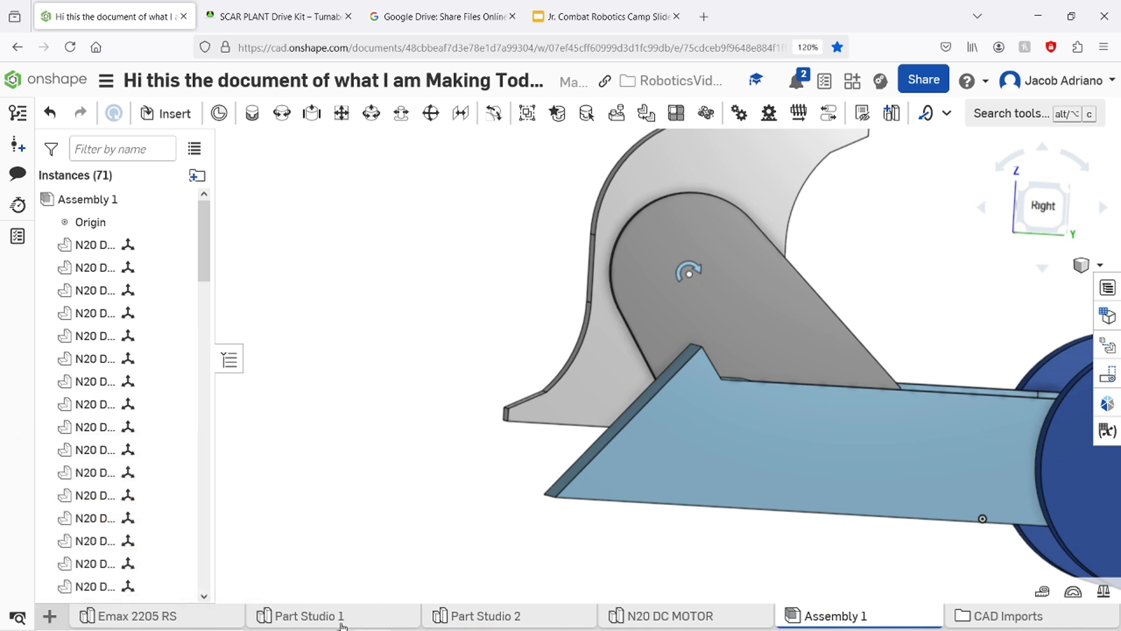
click(305, 620)
scroll(180, 385, down, 10)
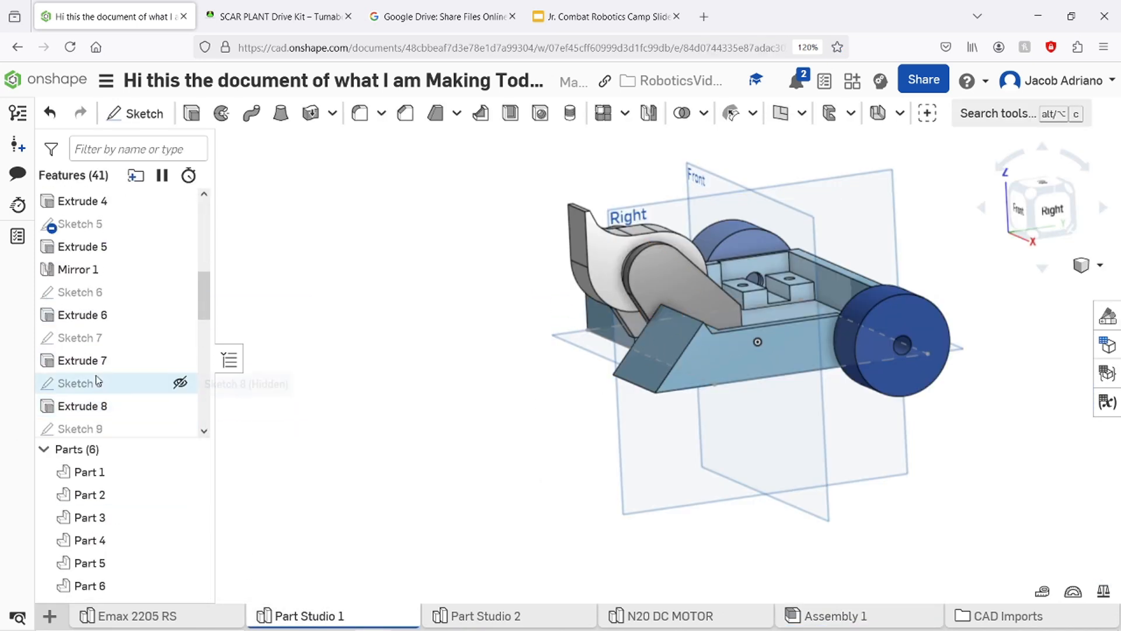
double_click(102, 381)
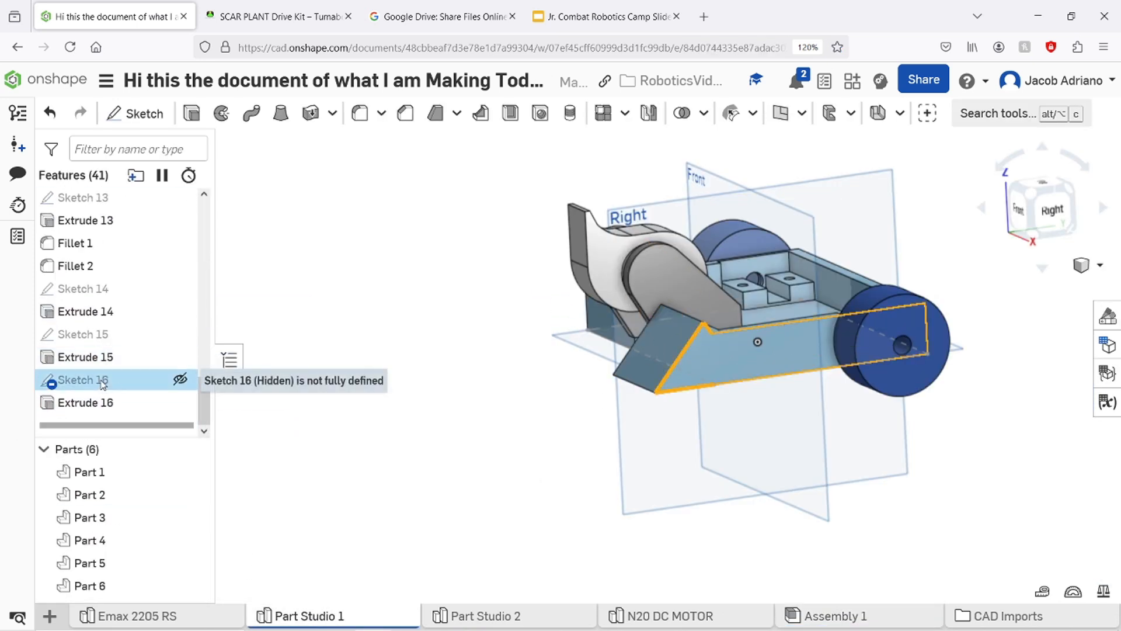
scroll(662, 389, up, 5)
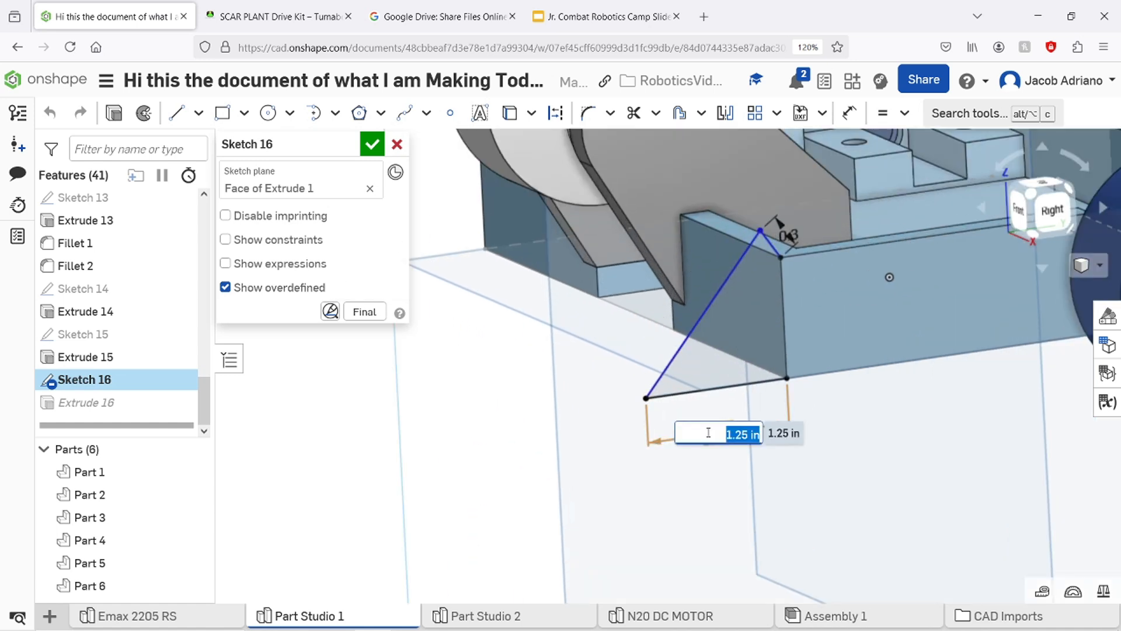
text(.5)
key(Return)
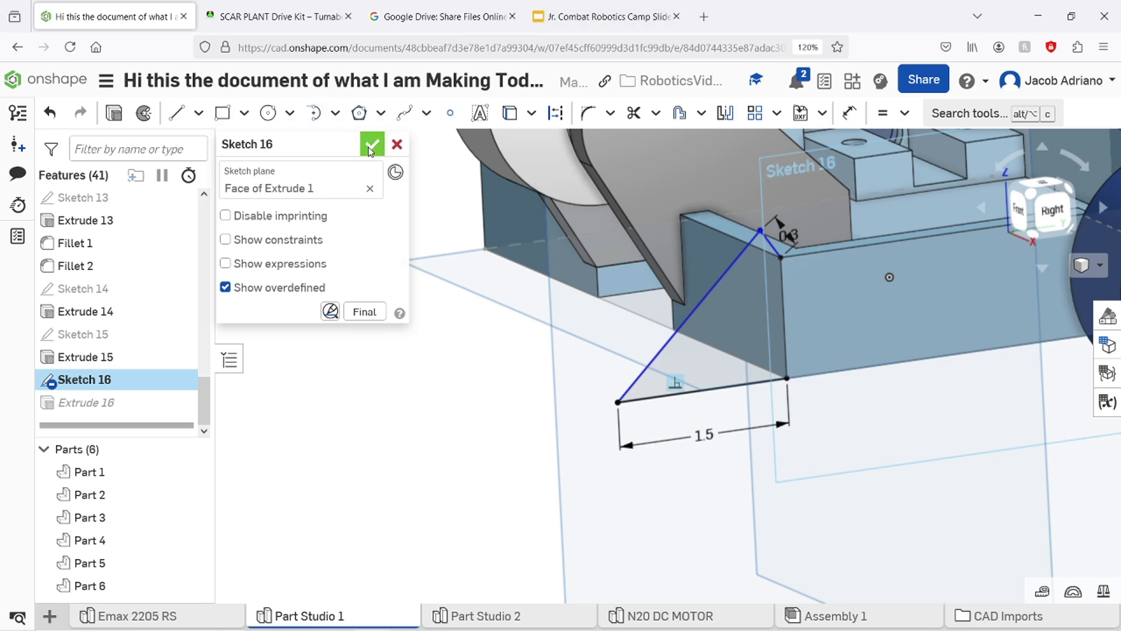
click(372, 144)
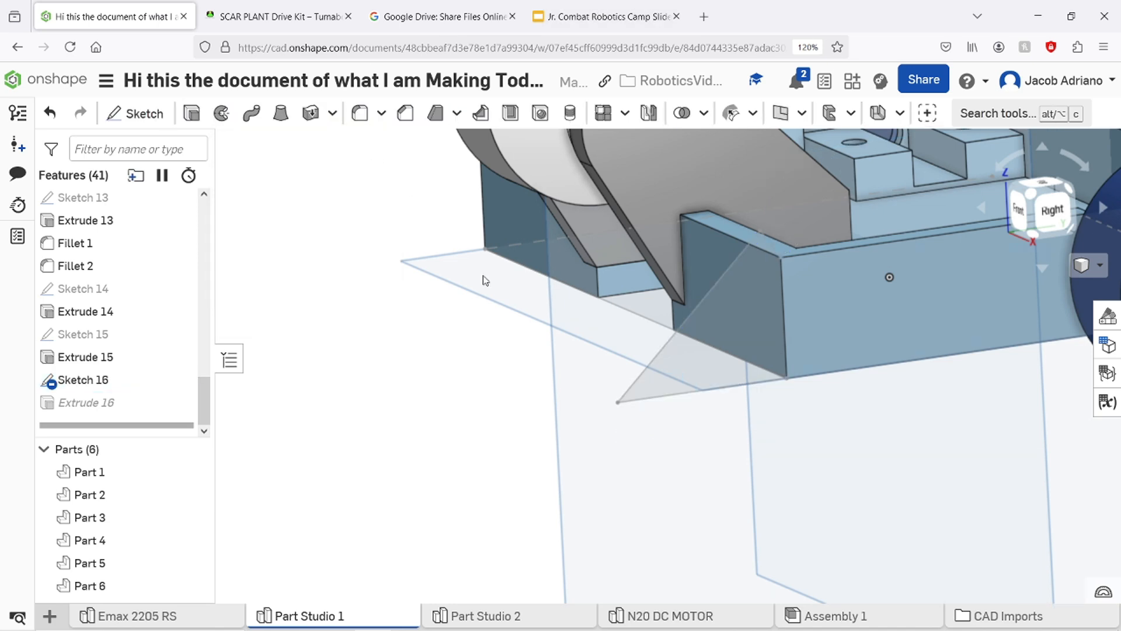
Open Assembly 1 and check the lengthened wedge against the weapon and its support arm.
click(830, 616)
mouse_move(507, 541)
right_down()
mouse_move(507, 561)
mouse_move(514, 543)
right_up()
click(188, 618)
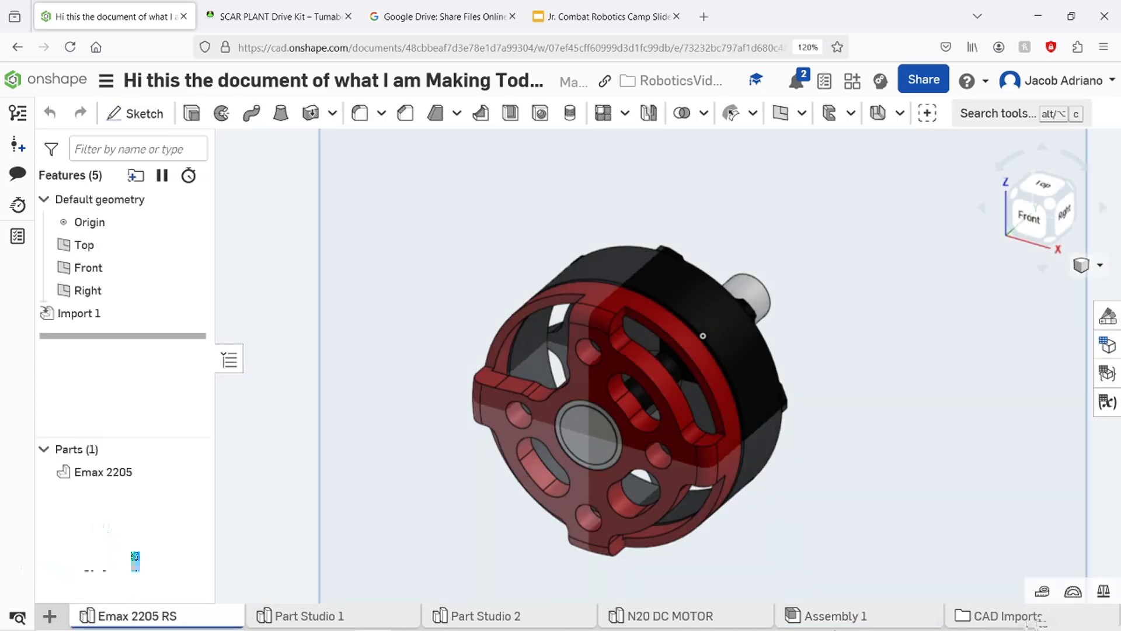
click(829, 616)
right_drag(722, 563, 753, 567)
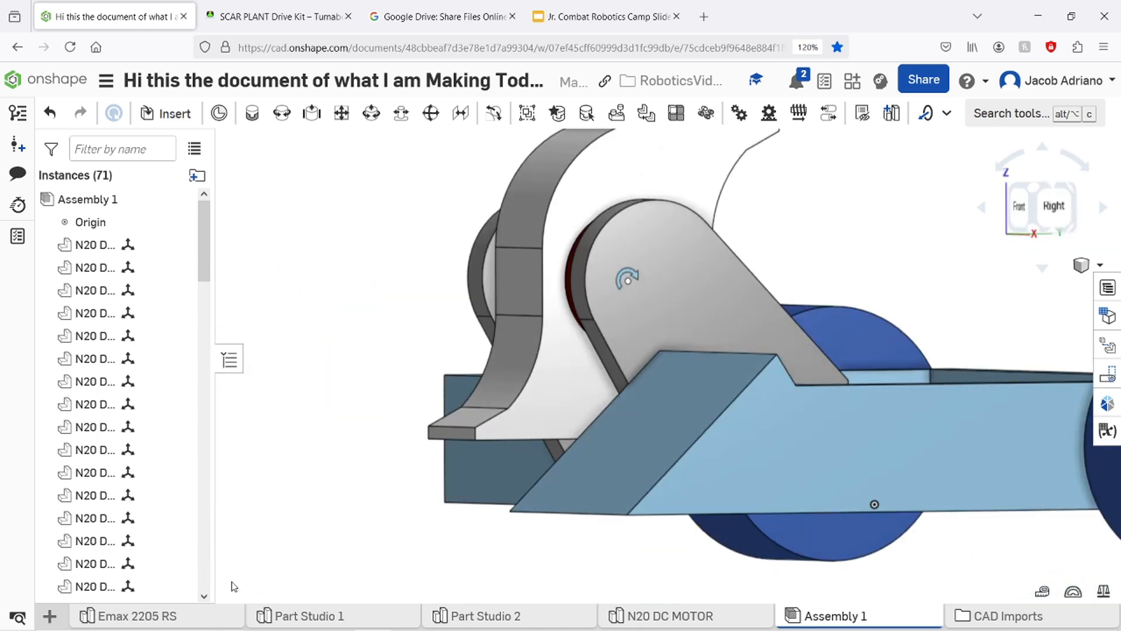
Edit Sketch 16 in Part Studio 1, setting the wedge's bottom edge length to 1.35 in, and accept the sketch.
click(326, 619)
scroll(90, 403, down, 10)
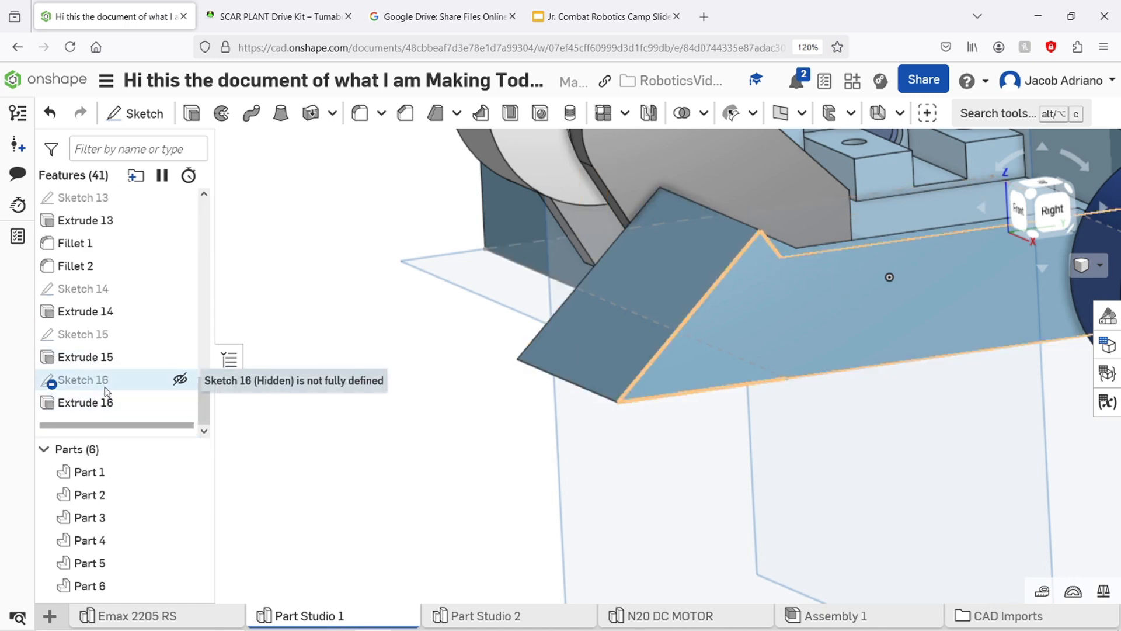
double_click(87, 381)
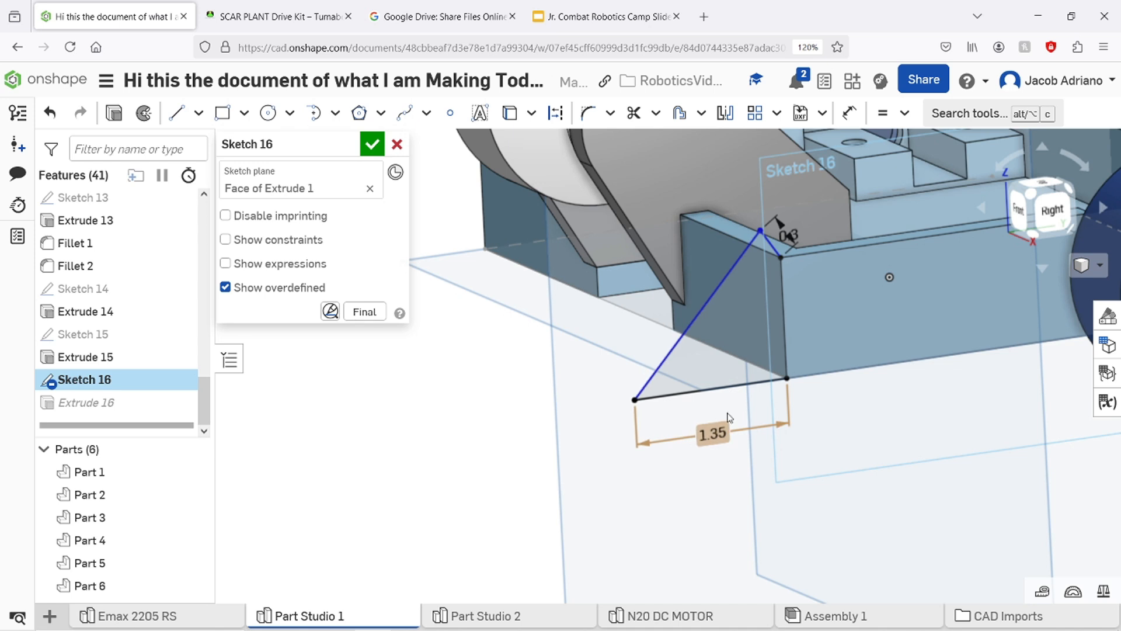
click(372, 150)
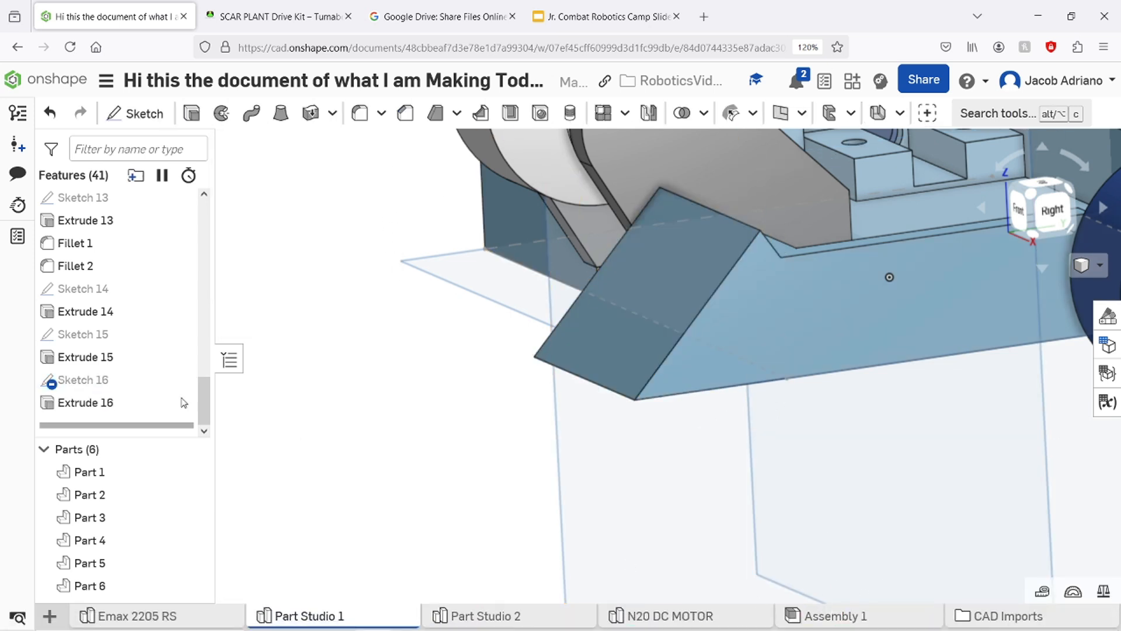
Compare the wedge tip's reach with the weapon's tip in Assembly 1, from the right side and at an angle.
double_click(106, 381)
click(833, 618)
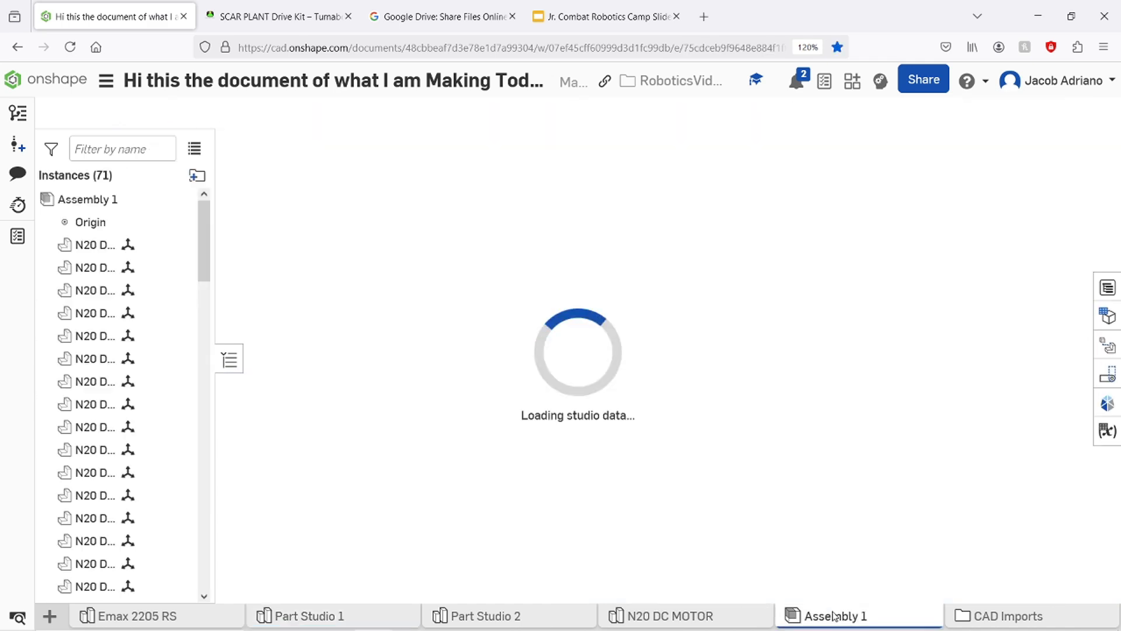
scroll(482, 549, up, 5)
right_drag(468, 549, 467, 543)
click(1052, 205)
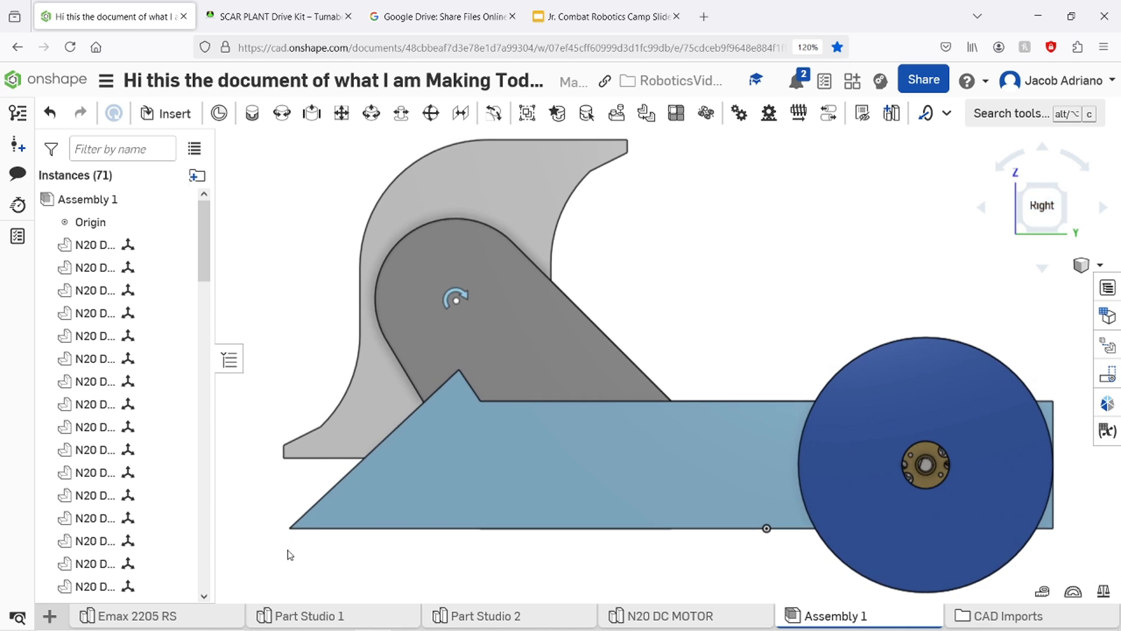
middle_drag(287, 549, 340, 534)
mouse_move(287, 527)
right_down()
mouse_move(319, 530)
mouse_move(288, 526)
right_up()
middle_drag(290, 530, 391, 520)
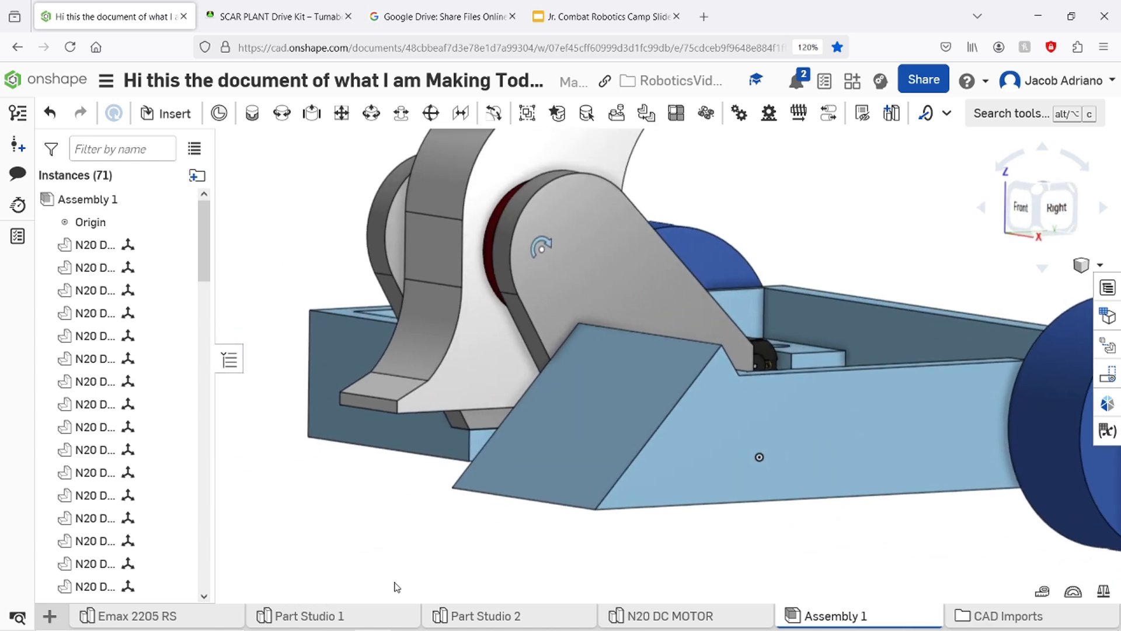
Close Sketch 16 in Part Studio 1 and mirror the chassis with its wedge (Part 1) about the Right plane as a new part.
click(315, 619)
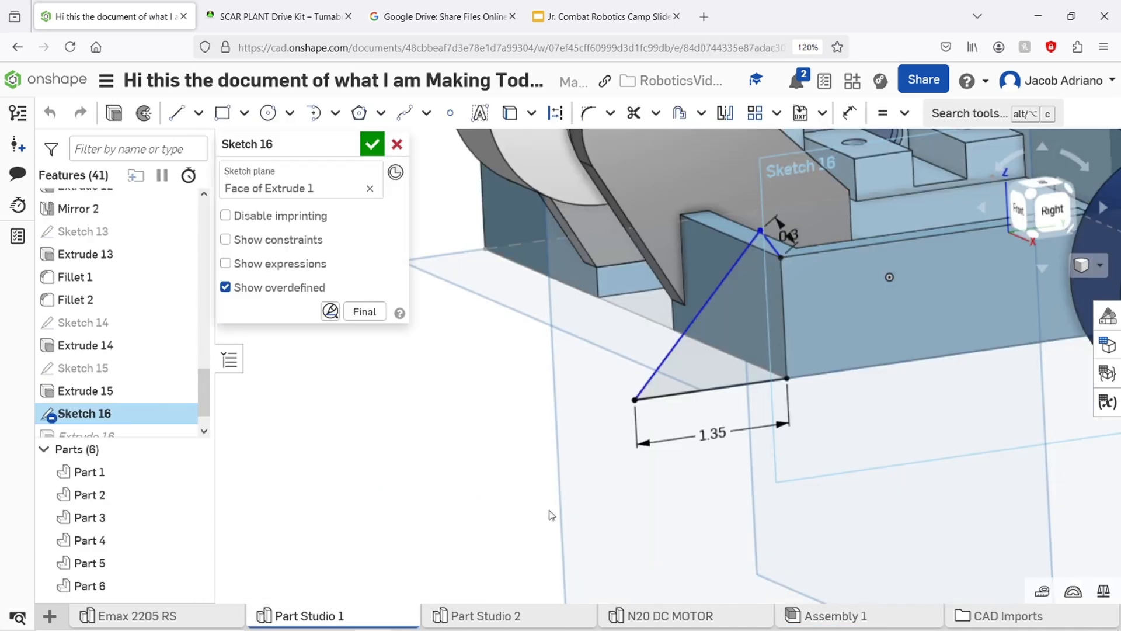
click(369, 152)
middle_drag(454, 467, 493, 529)
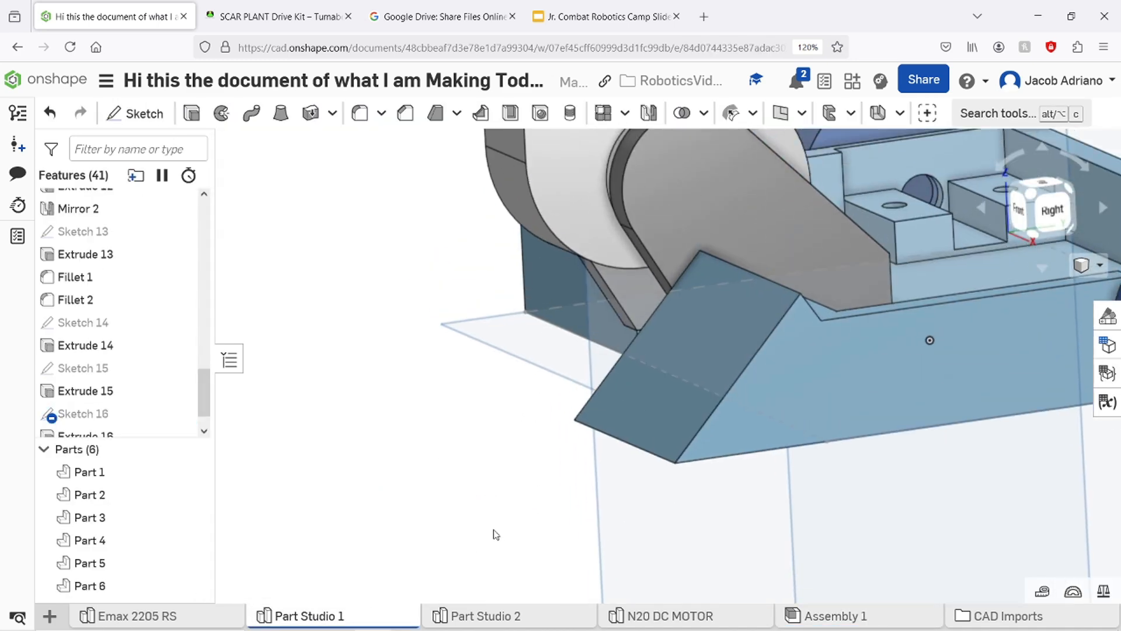
right_drag(493, 529, 508, 528)
click(434, 489)
middle_drag(435, 492, 395, 506)
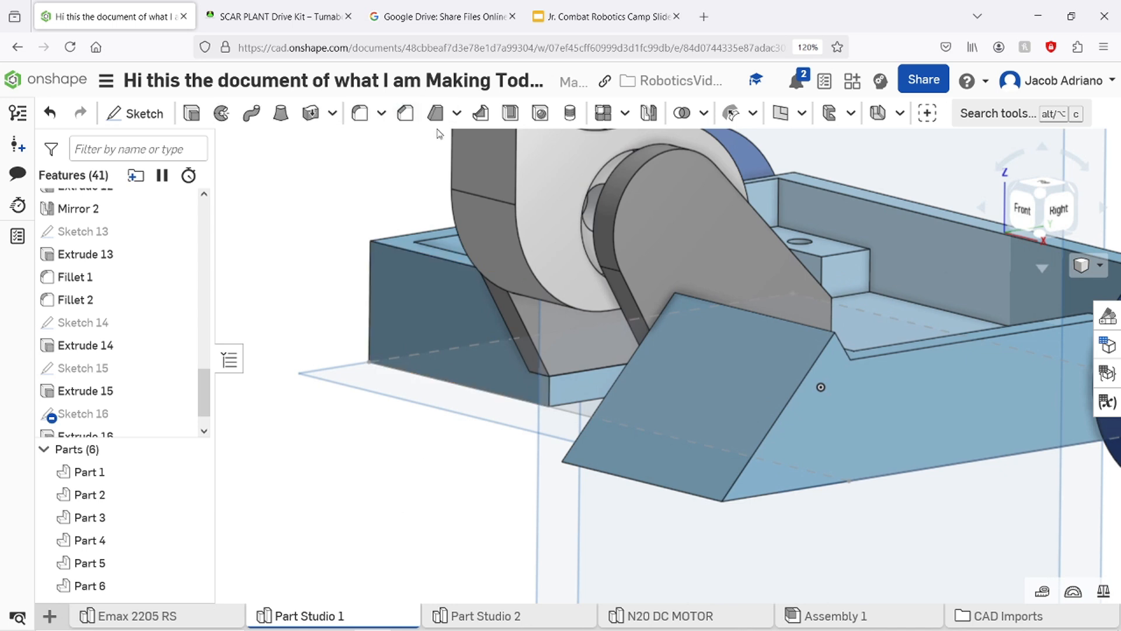
click(652, 112)
click(726, 452)
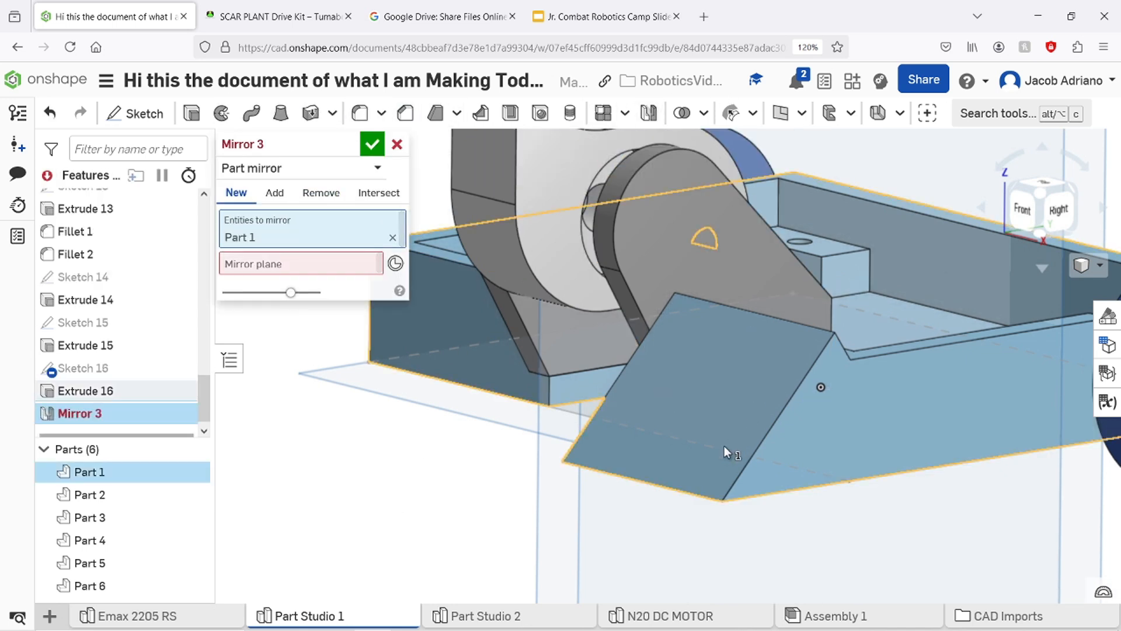
right_drag(407, 472, 415, 293)
click(301, 265)
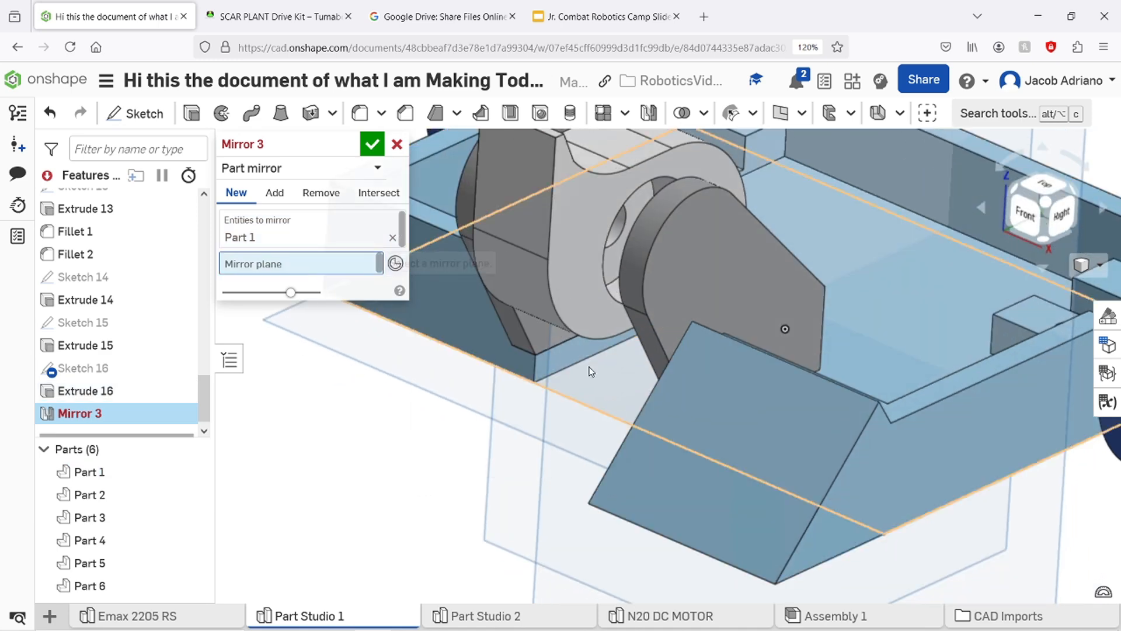
scroll(615, 306, down, 5)
click(720, 254)
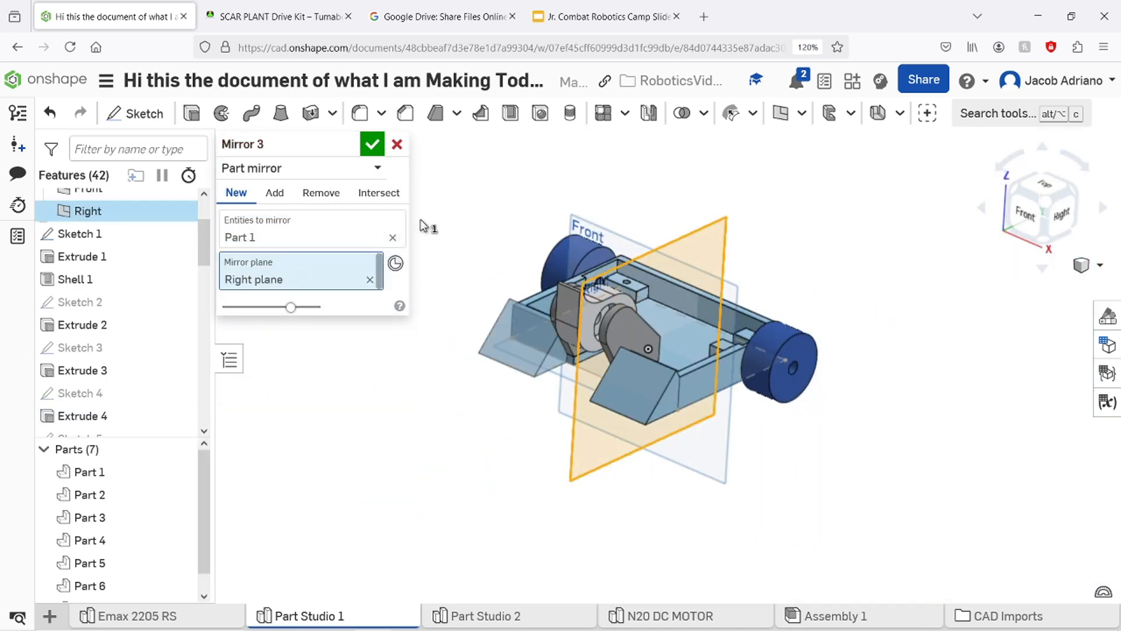
click(371, 145)
Inspect both front wedges and the chassis underside from the front, the right side and below.
right_drag(571, 458, 438, 380)
click(981, 275)
right_drag(925, 349, 679, 499)
scroll(531, 420, up, 5)
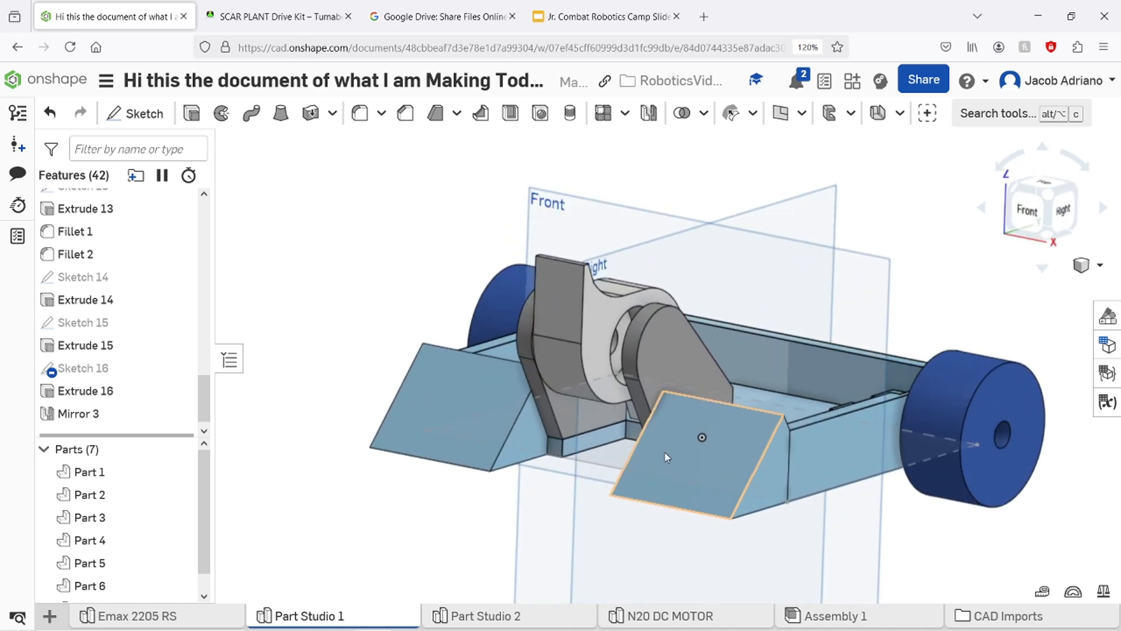
right_drag(447, 541, 478, 520)
click(1063, 225)
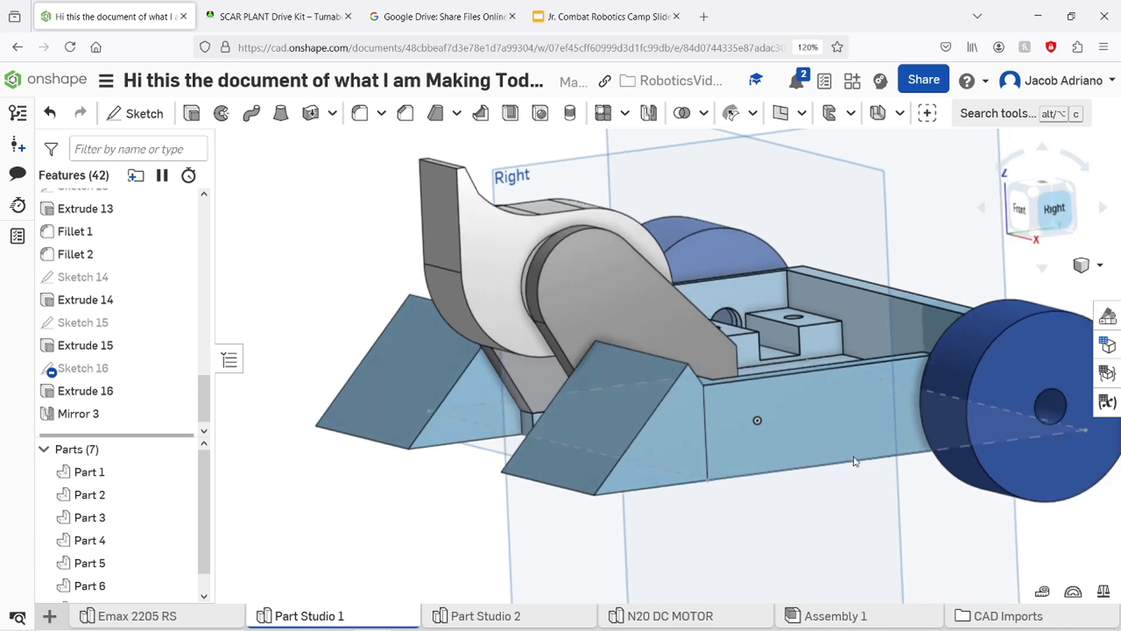
scroll(597, 346, up, 2)
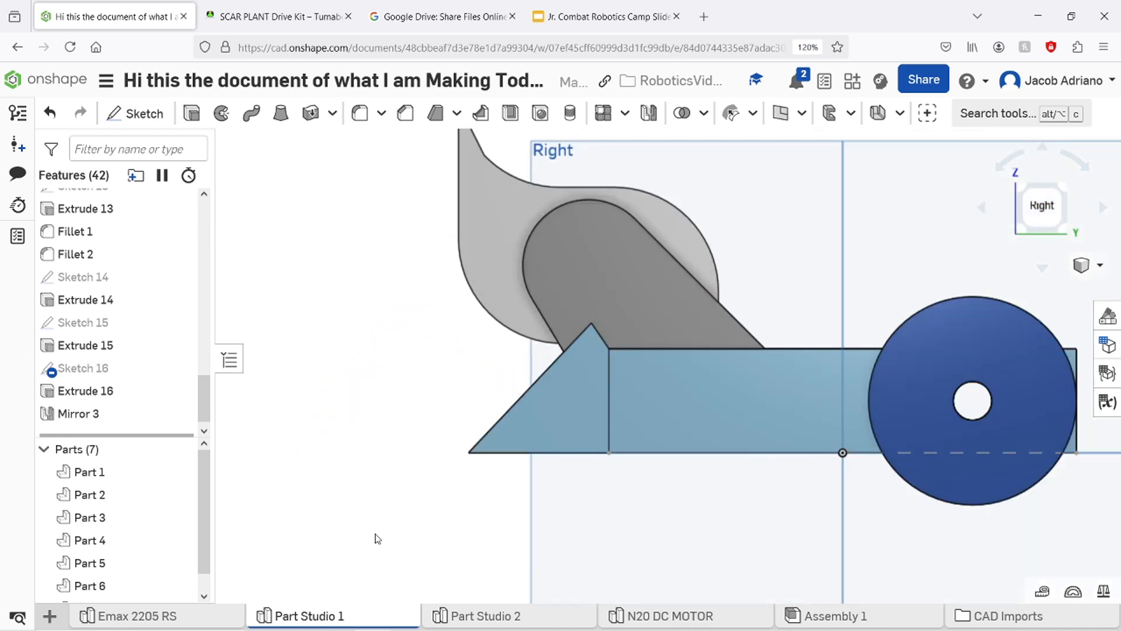
right_drag(376, 536, 450, 482)
right_drag(946, 541, 788, 522)
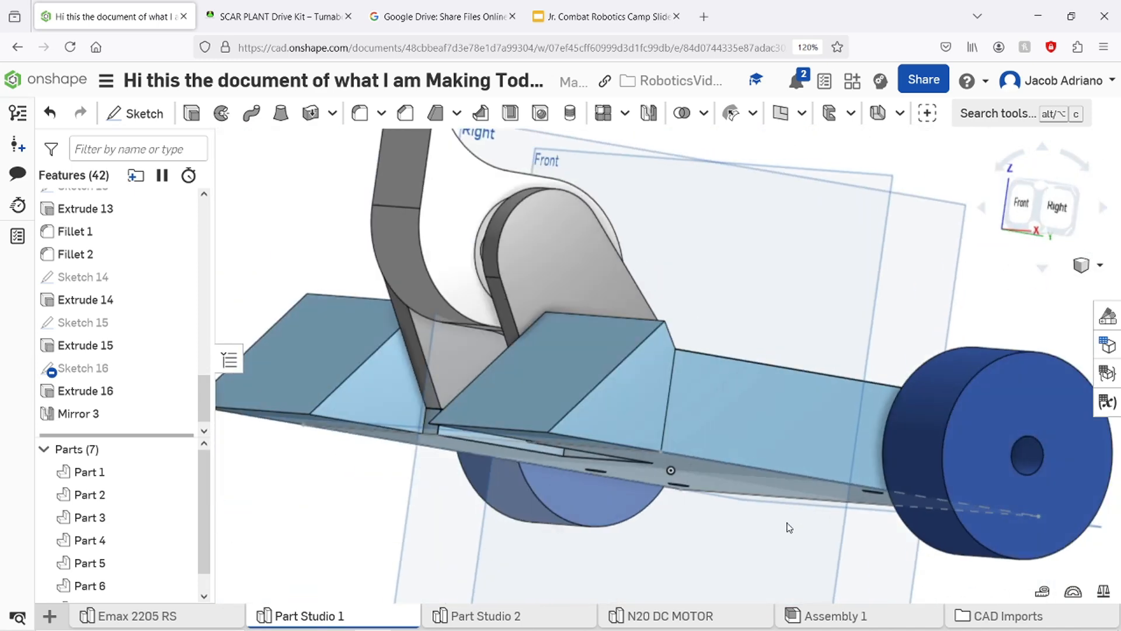
right_click(788, 522)
click(340, 535)
middle_drag(339, 535, 420, 535)
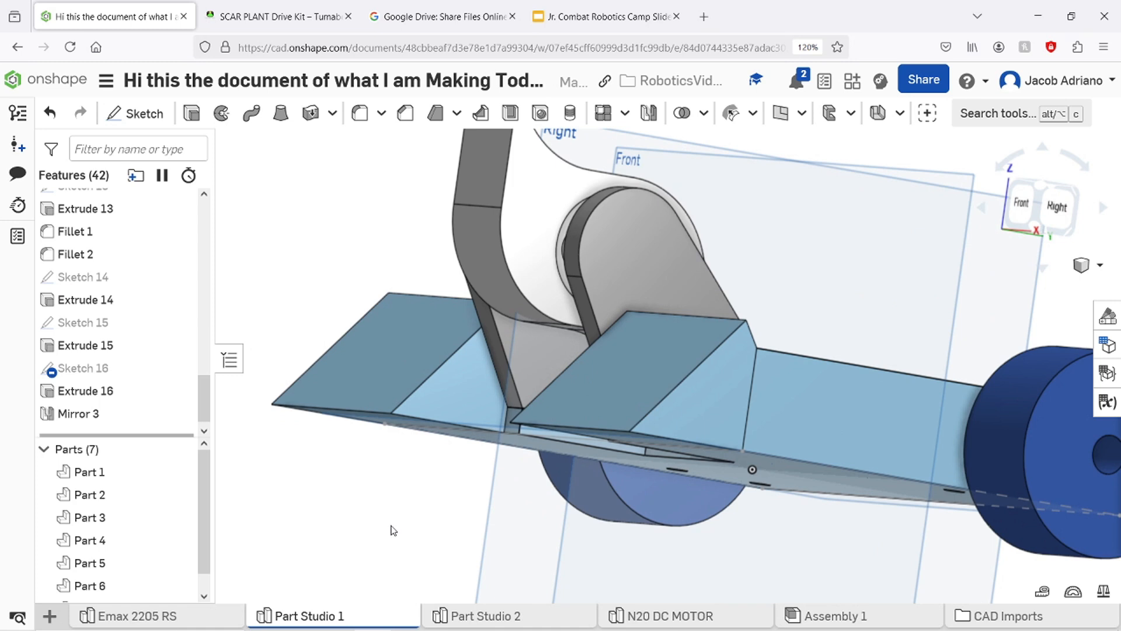
right_drag(461, 451, 372, 547)
click(330, 540)
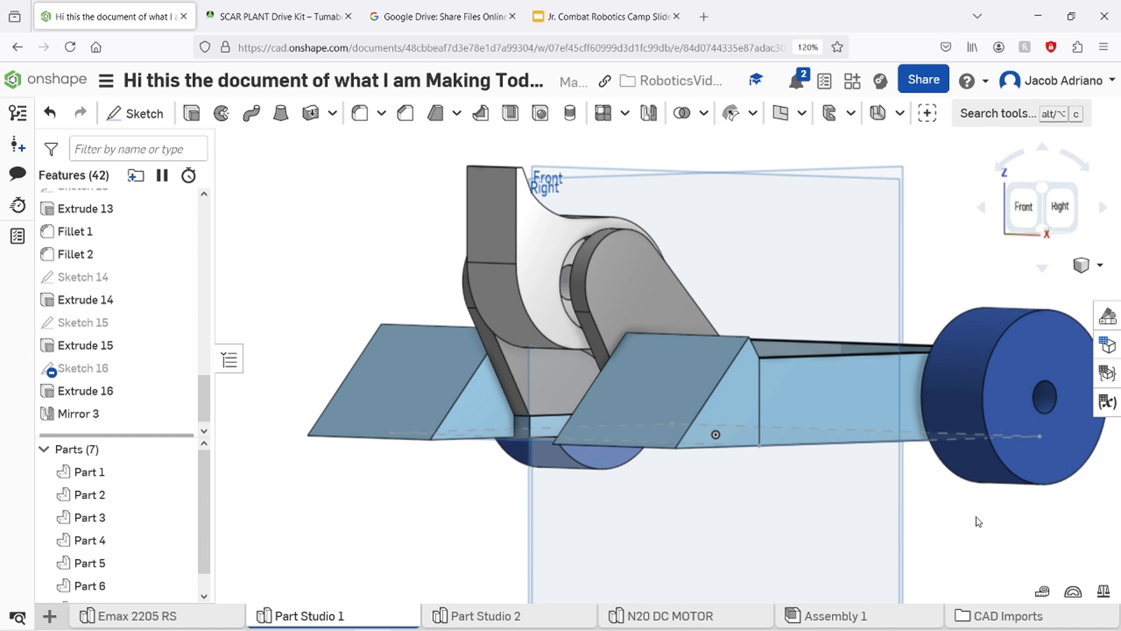
Examine the robot's overall shape and wedge profile in the right-side and isometric views.
right_drag(988, 526, 969, 544)
click(1063, 218)
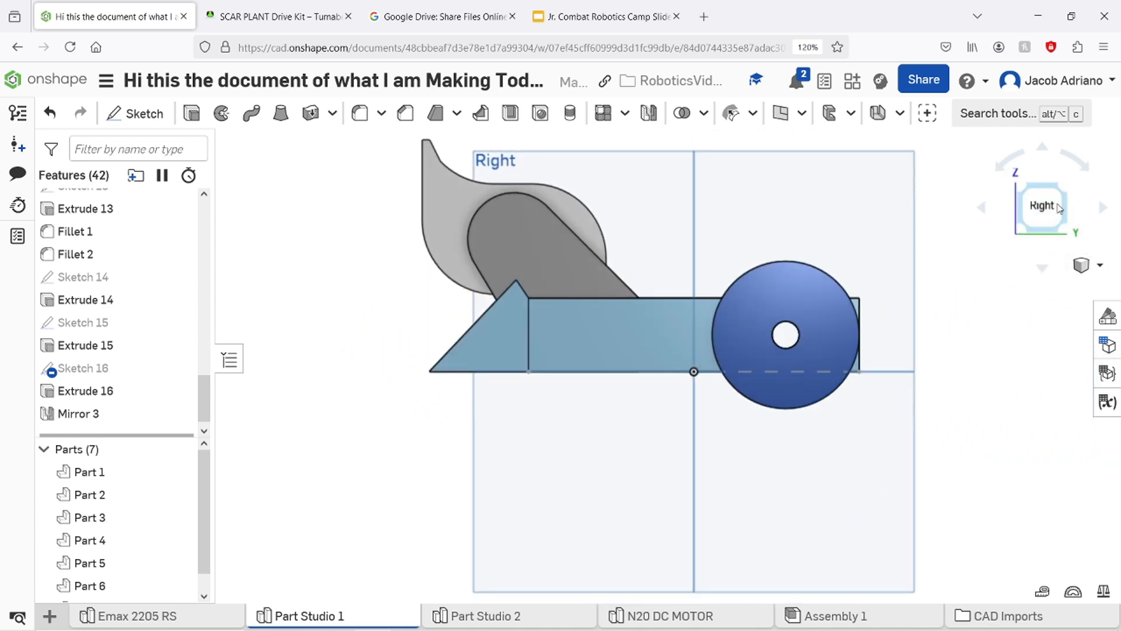
click(1019, 189)
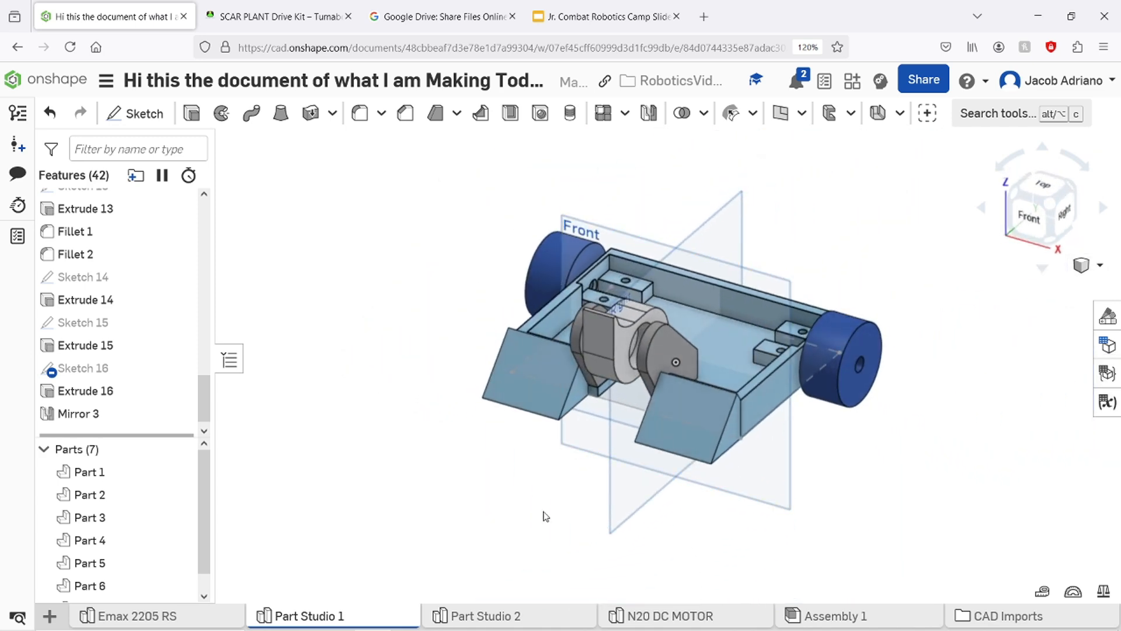
middle_drag(543, 516, 561, 566)
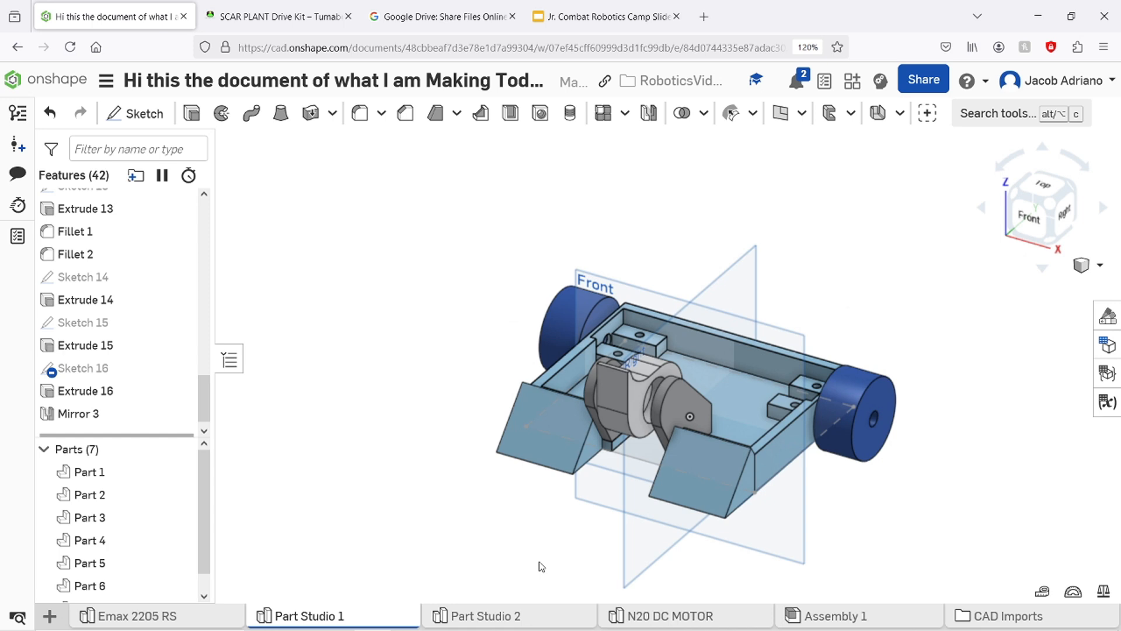
click(1063, 236)
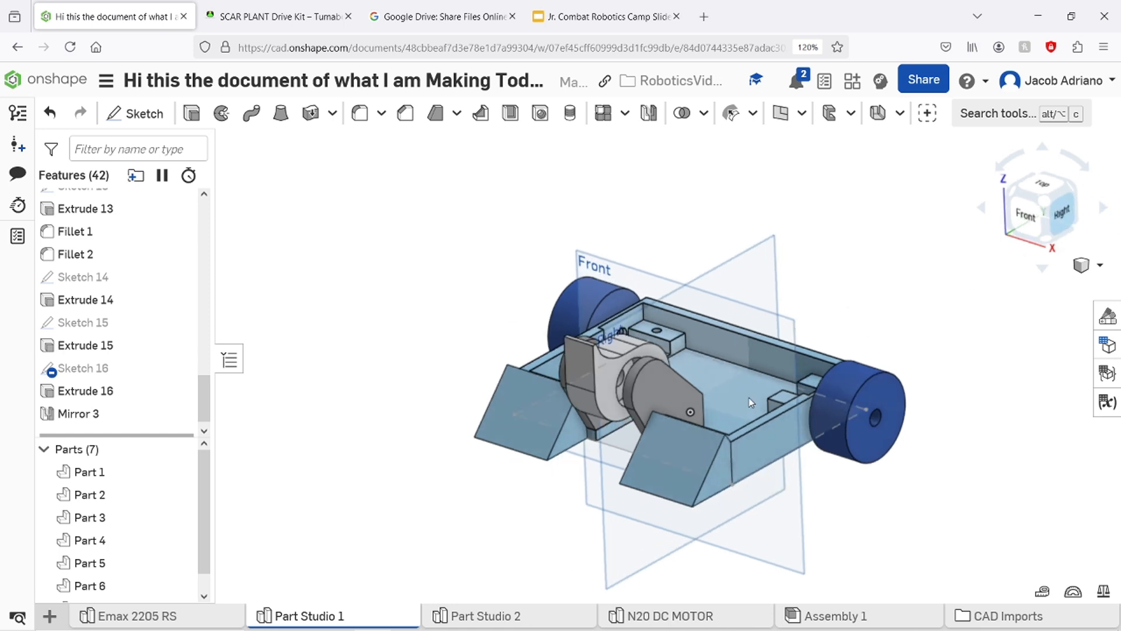
right_drag(419, 466, 377, 436)
click(364, 424)
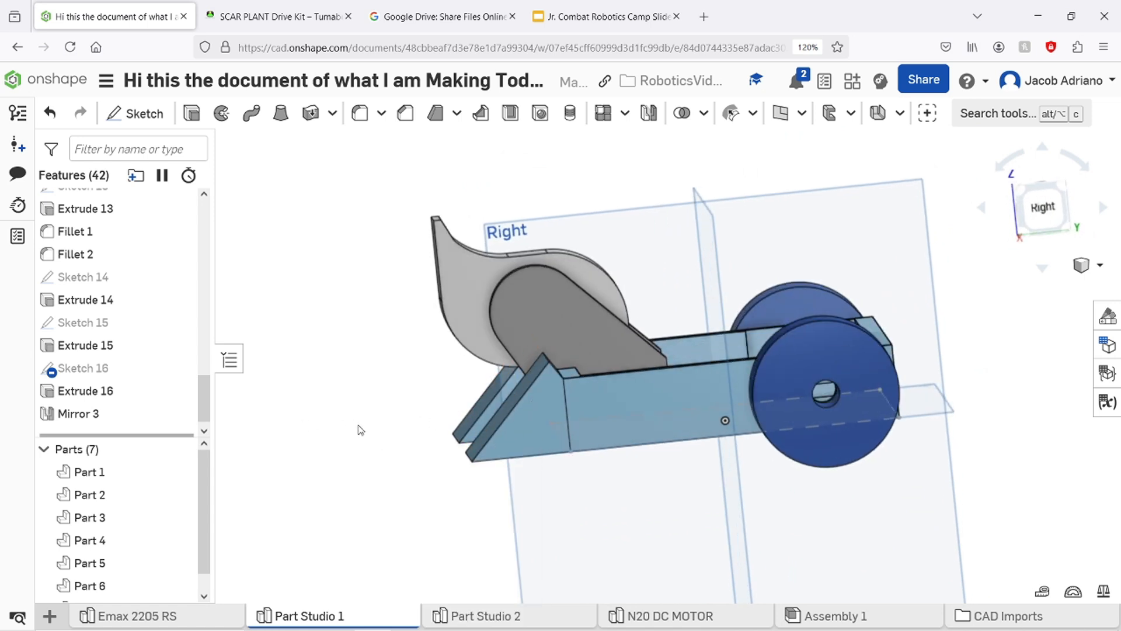
click(1043, 210)
middle_drag(460, 352, 529, 384)
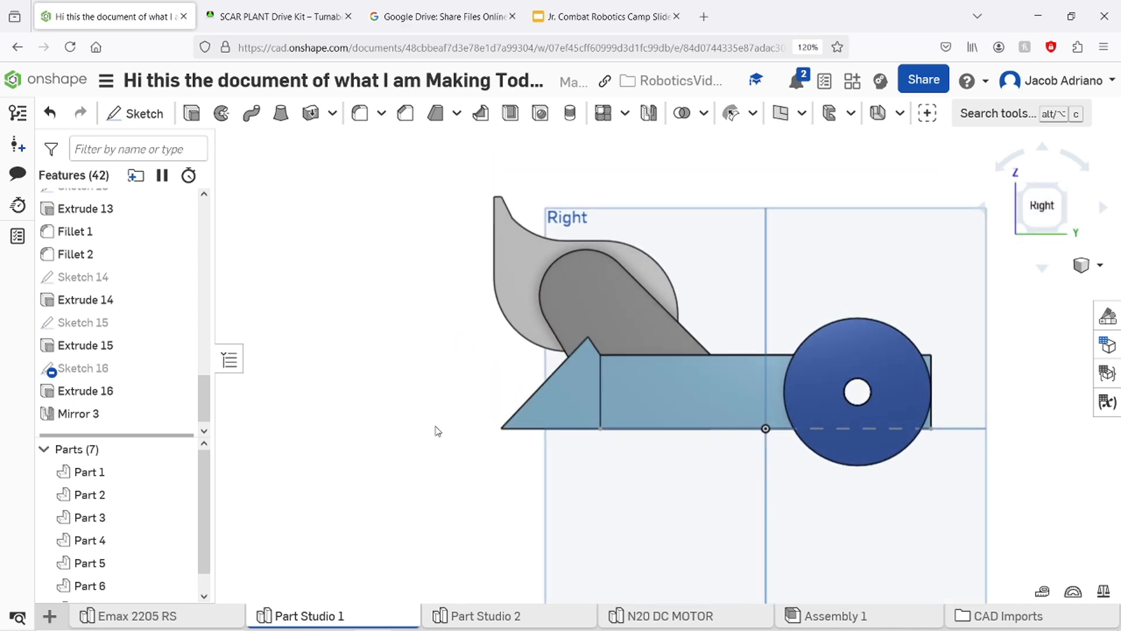
right_drag(950, 396, 969, 466)
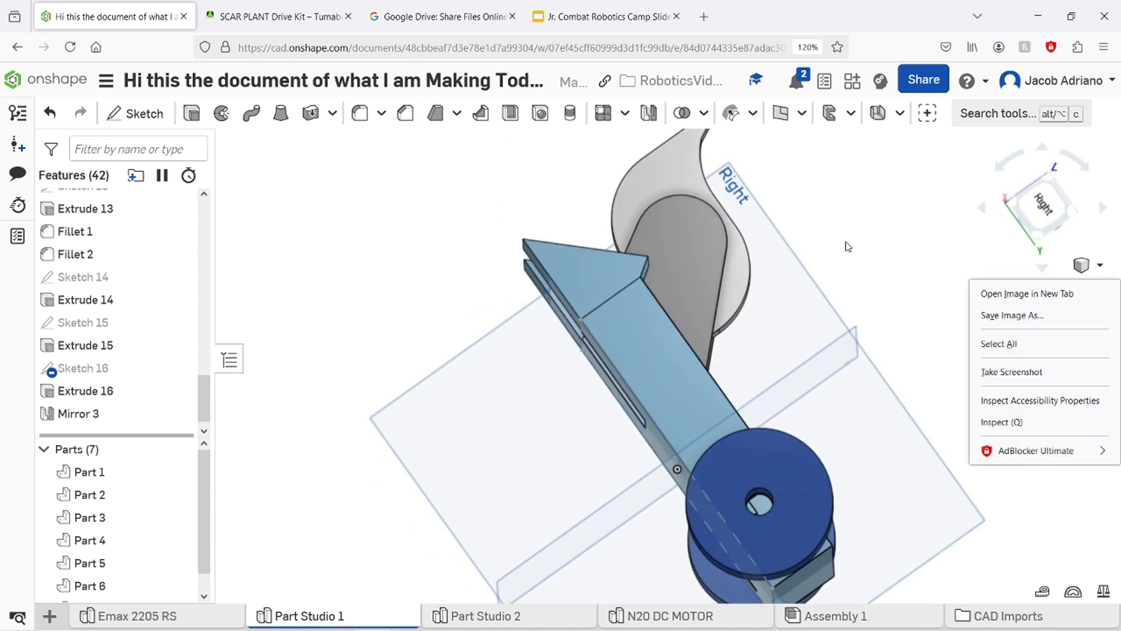
middle_drag(877, 255, 911, 313)
click(1038, 212)
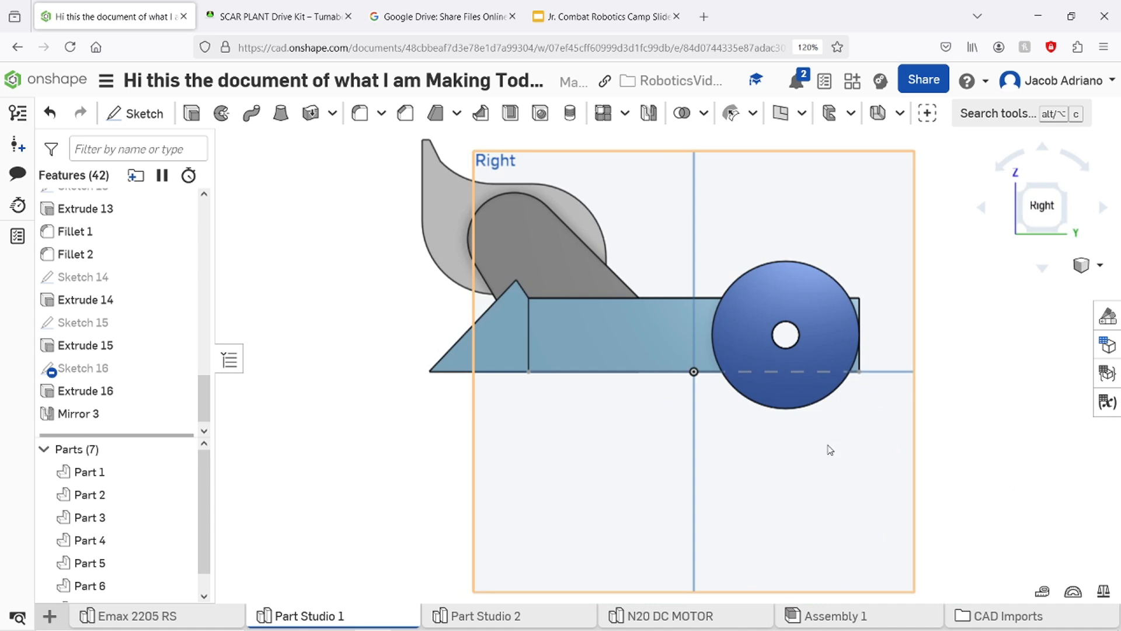
Examine the front wedge's profile against the weapon and wheels, alternating between the right-side view and slightly tilted views.
right_drag(318, 451, 363, 497)
click(342, 496)
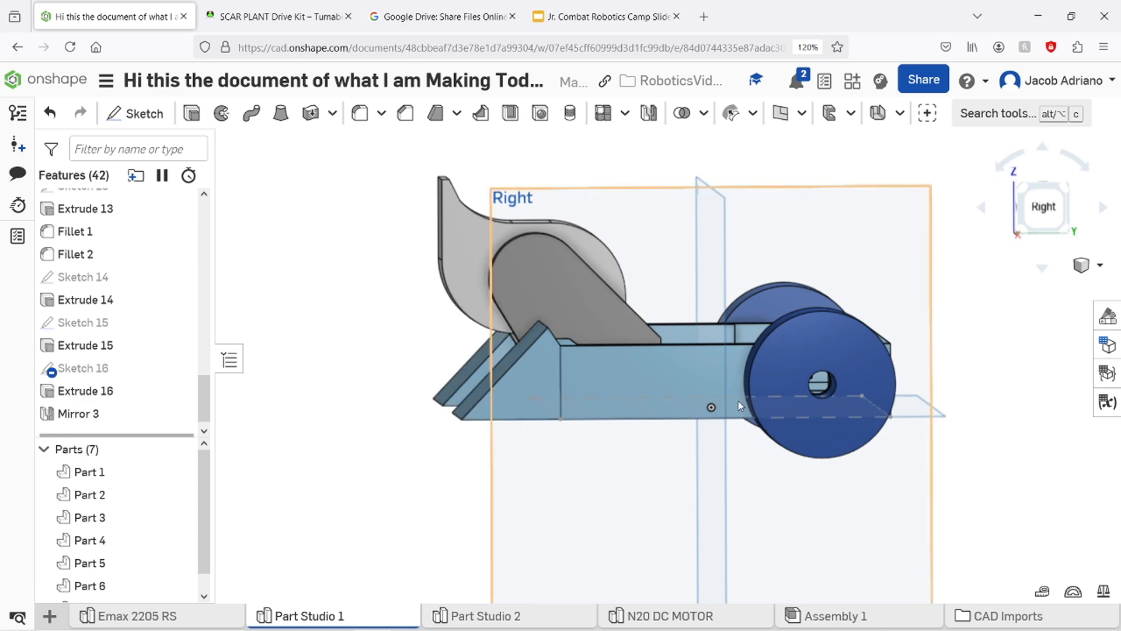
click(1039, 209)
mouse_move(324, 429)
right_down()
mouse_move(318, 418)
mouse_move(331, 435)
mouse_move(328, 423)
right_up()
click(353, 378)
middle_drag(404, 392, 428, 417)
right_drag(899, 449, 896, 448)
right_click(899, 453)
click(462, 456)
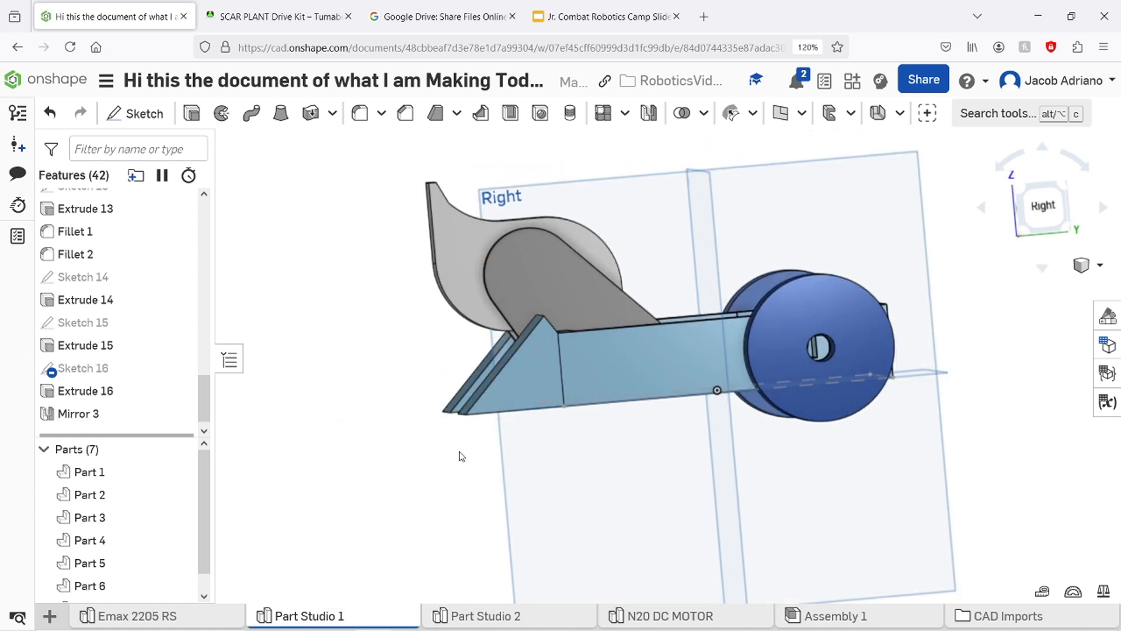
click(1038, 219)
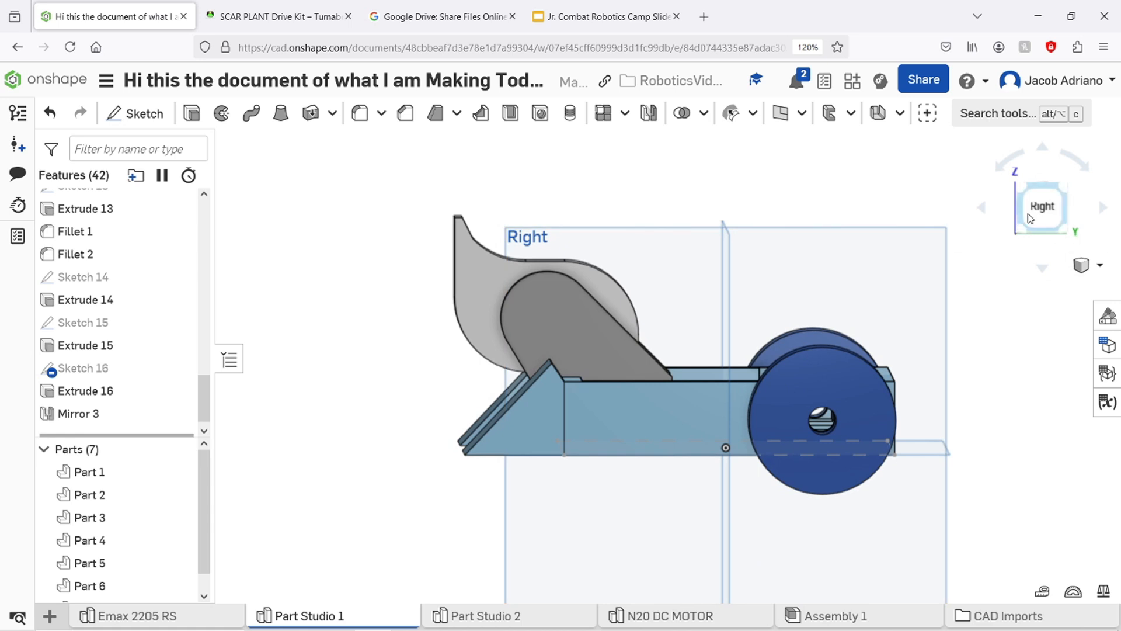
click(1042, 206)
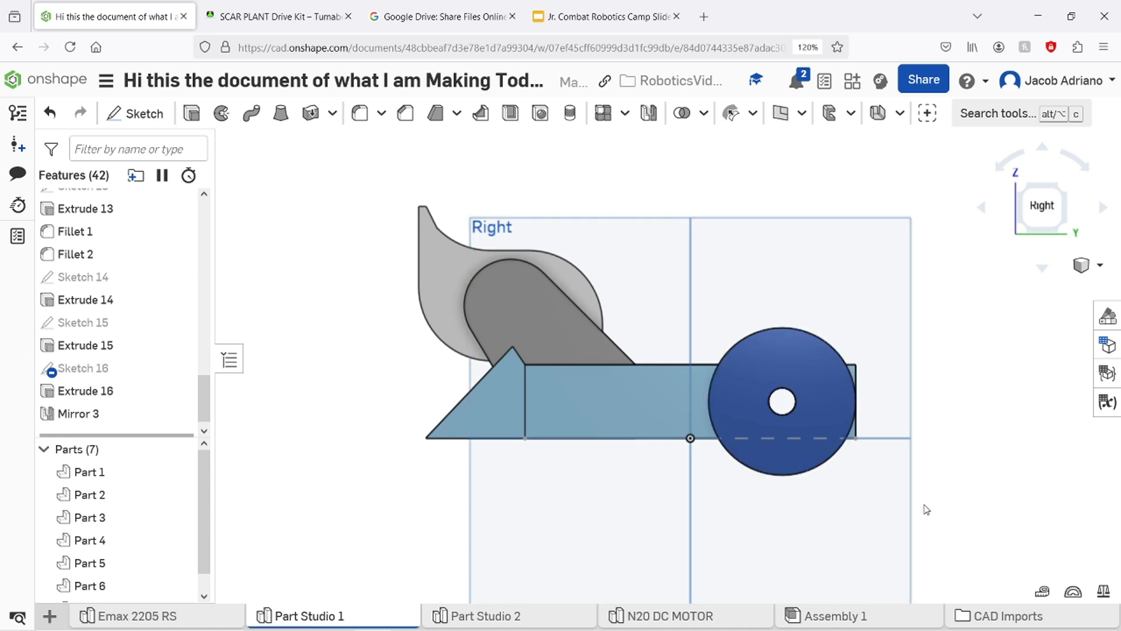
Inspect both front wedges and the gap around the weapon supports from front-right angles and the right side.
right_drag(864, 491, 852, 549)
mouse_move(935, 520)
right_down()
mouse_move(921, 520)
mouse_move(934, 514)
right_up()
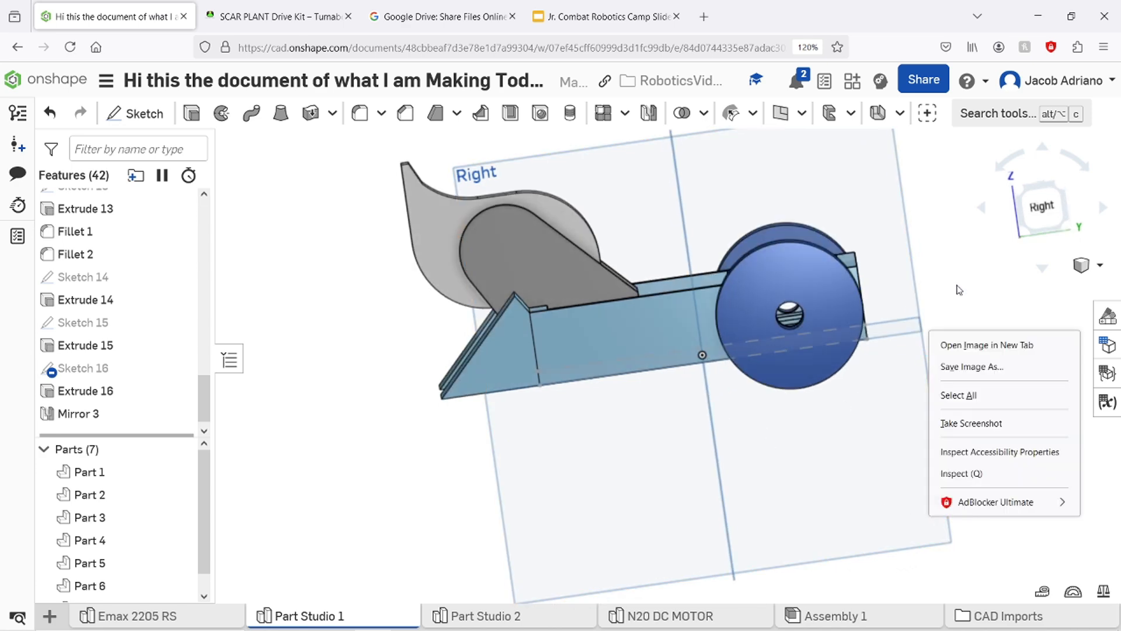
mouse_move(956, 286)
right_down()
mouse_move(960, 299)
mouse_move(961, 287)
right_up()
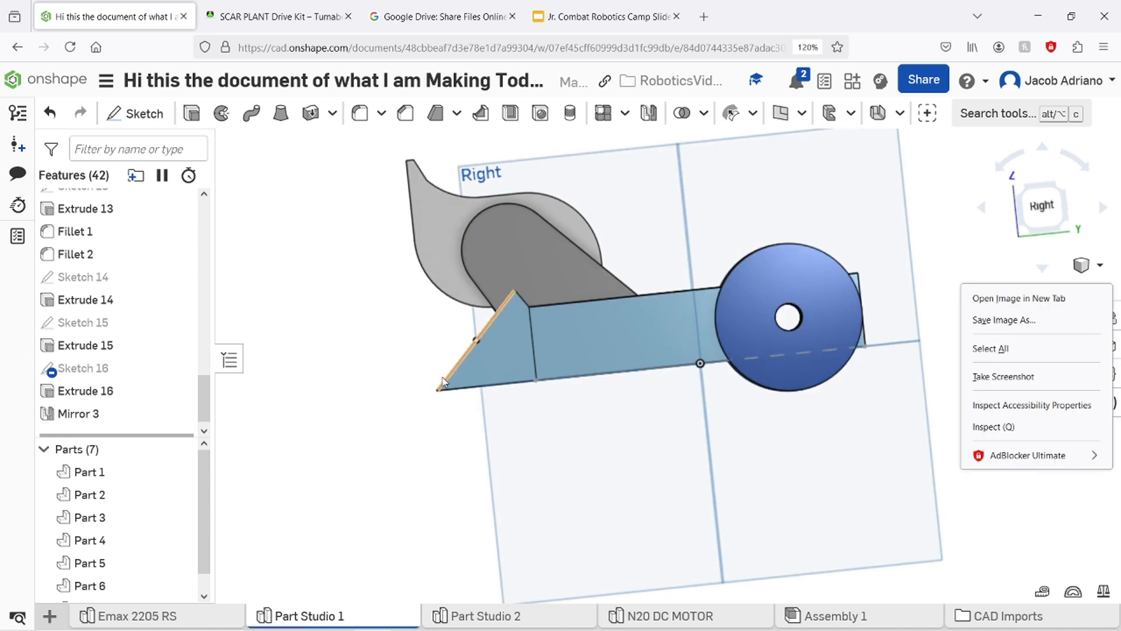
right_drag(399, 474, 424, 284)
click(310, 495)
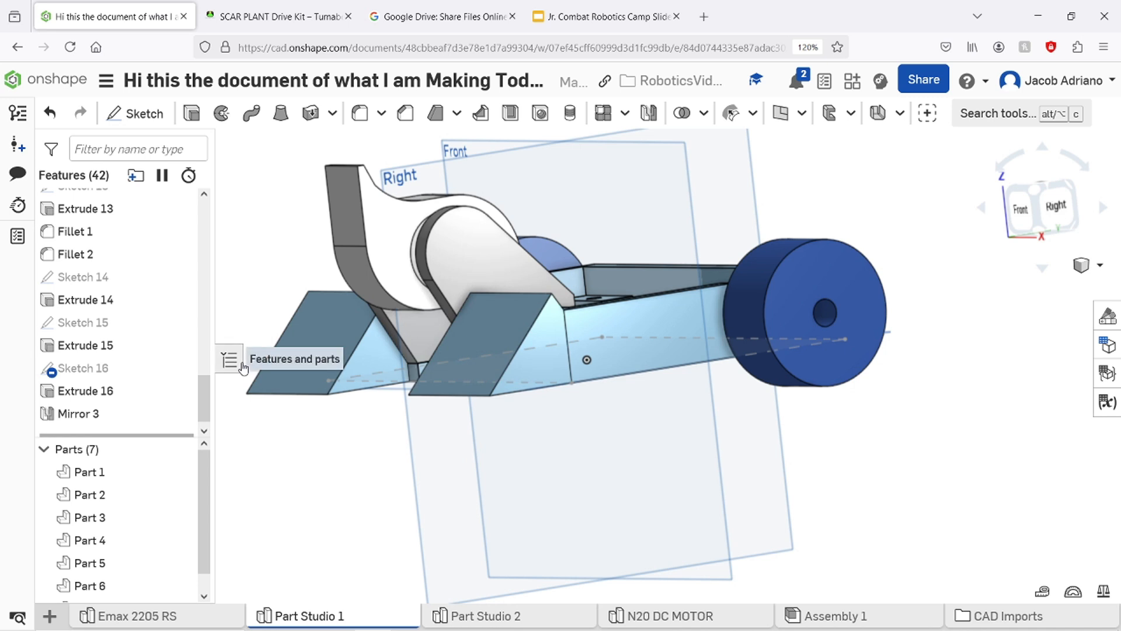
click(1059, 191)
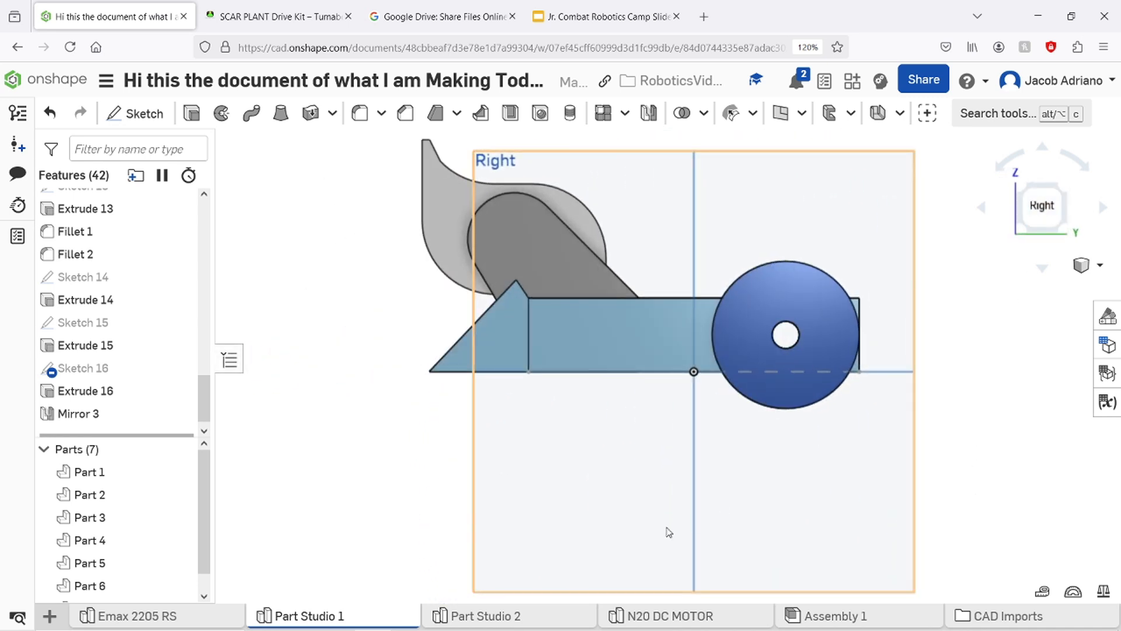
right_drag(373, 443, 371, 533)
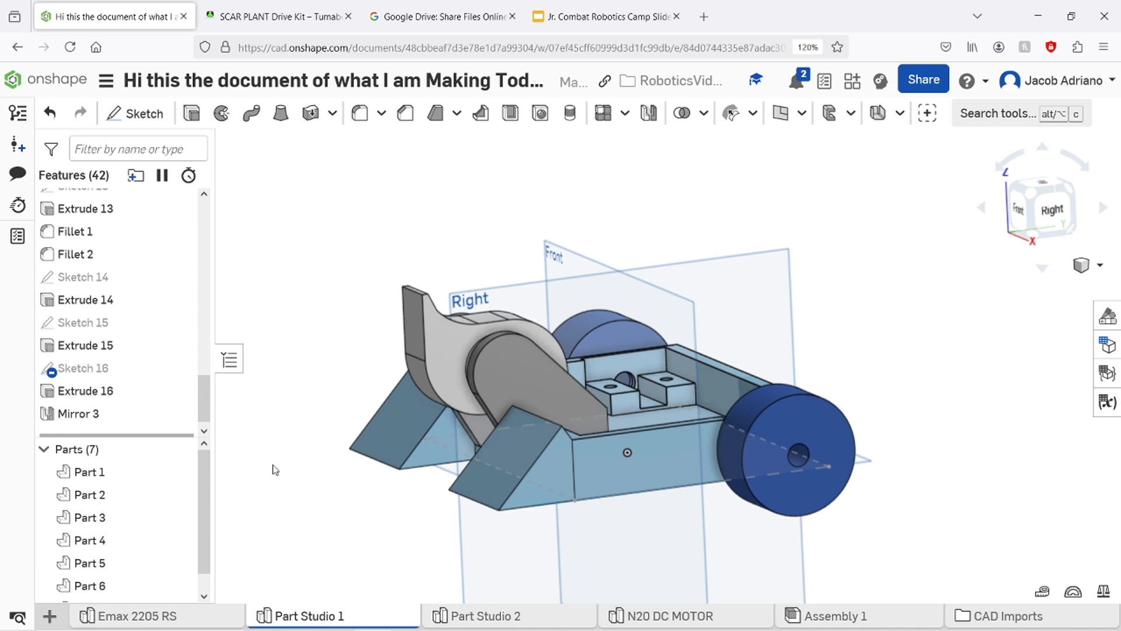
mouse_move(362, 516)
right_down()
mouse_move(405, 533)
mouse_move(376, 536)
mouse_move(403, 518)
mouse_move(332, 528)
mouse_move(373, 526)
right_up()
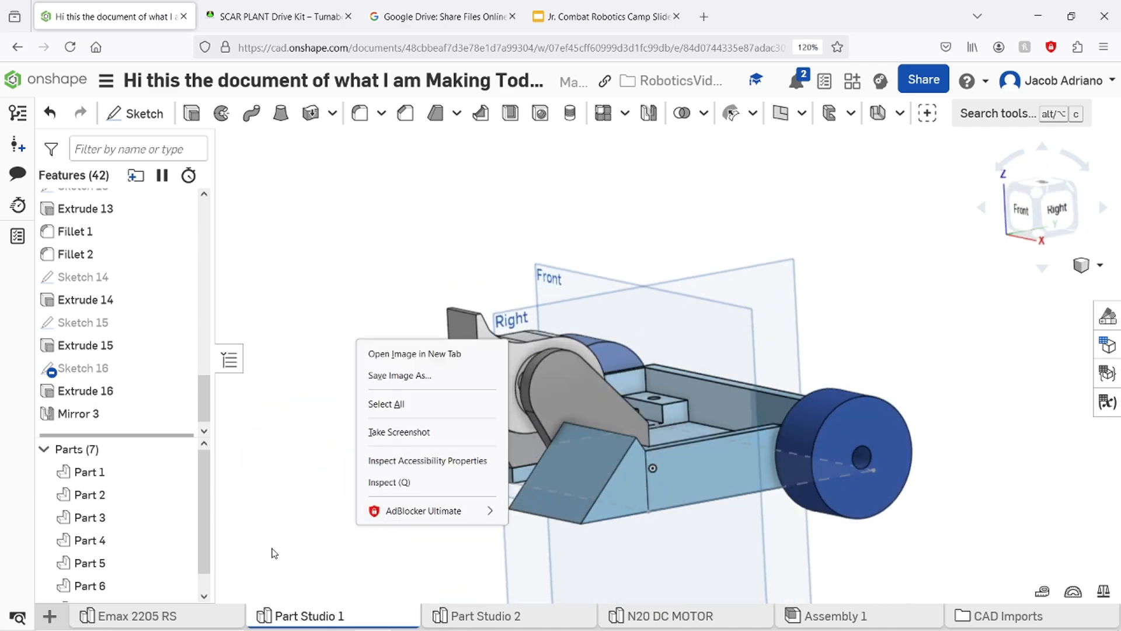
Identify the weapon support arm (Part 2) and open its profile, Sketch 5, for editing in the right-side view.
click(274, 551)
scroll(477, 487, up, 3)
click(502, 450)
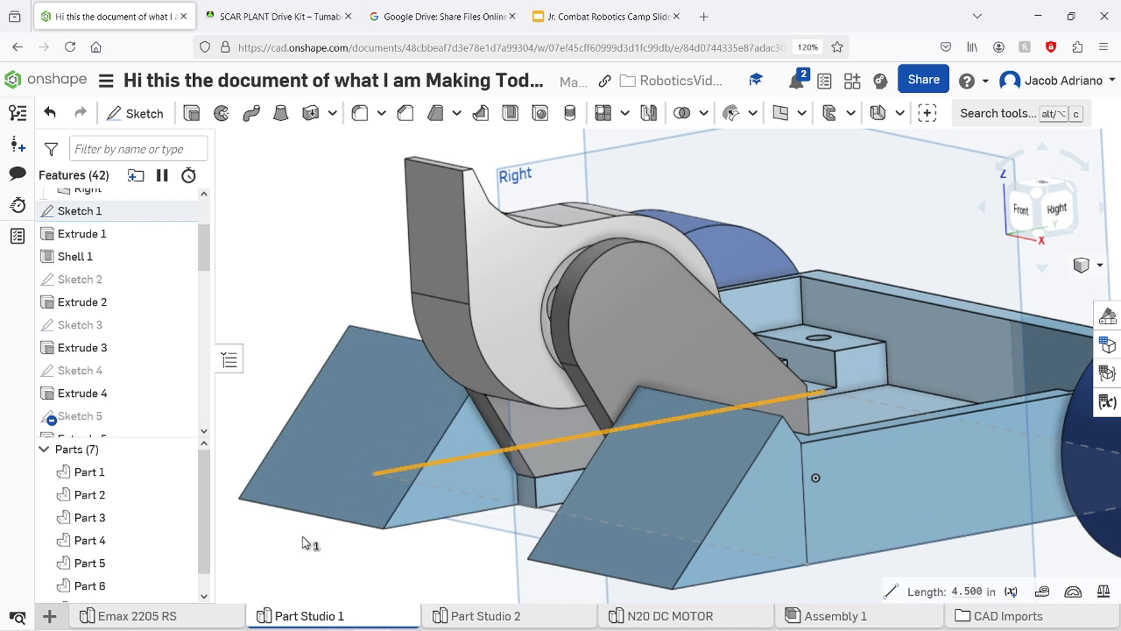
click(292, 558)
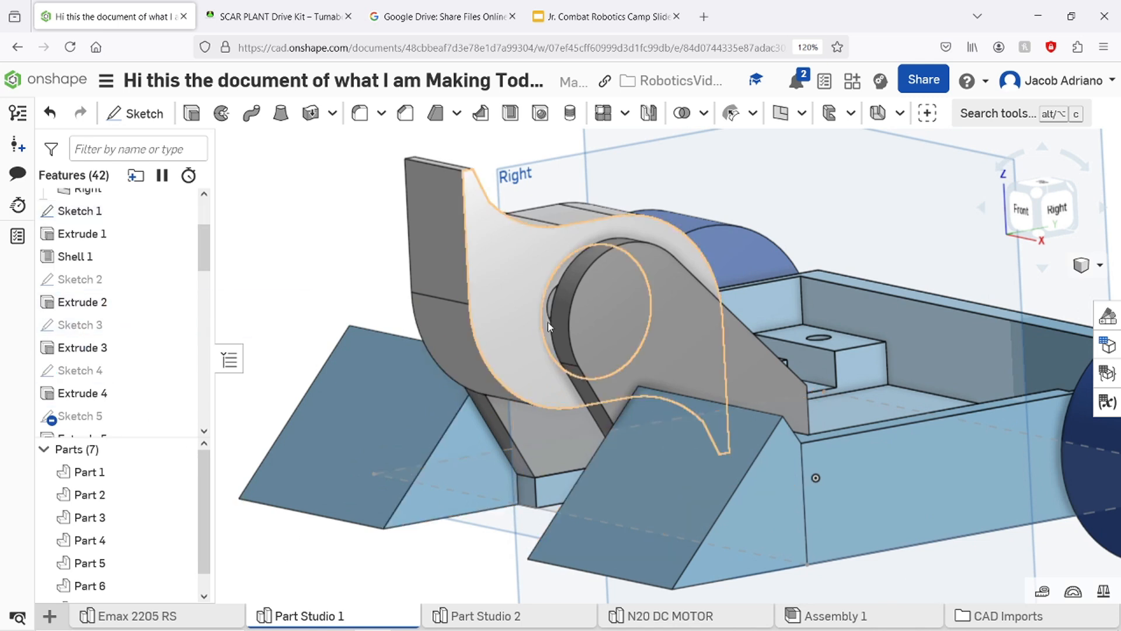
click(601, 339)
scroll(92, 328, down, 3)
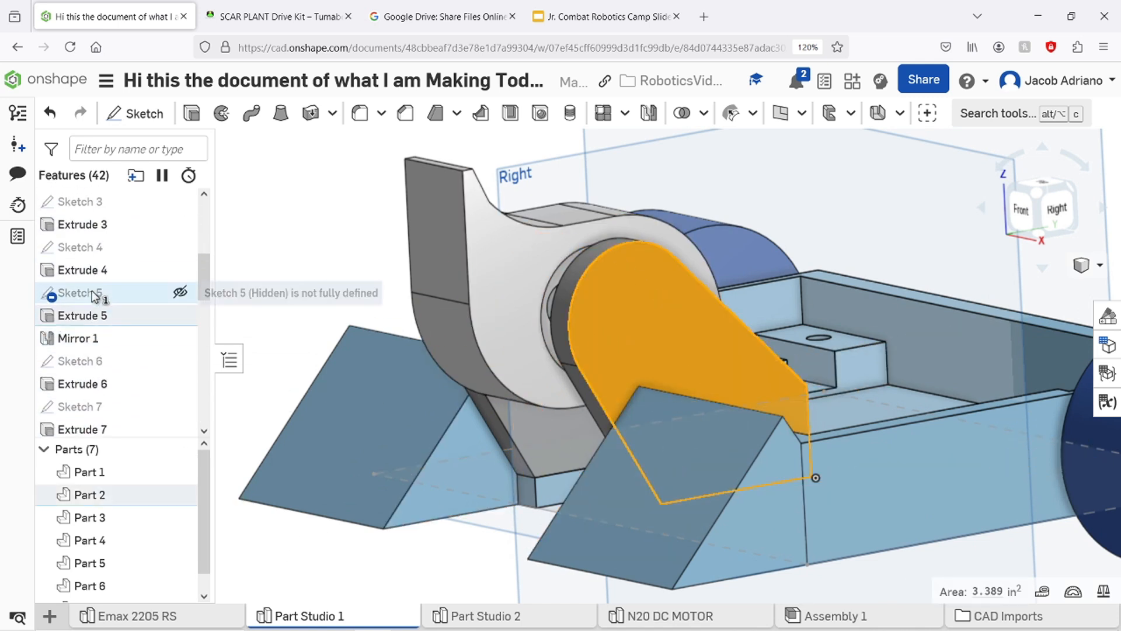
click(93, 293)
double_click(93, 293)
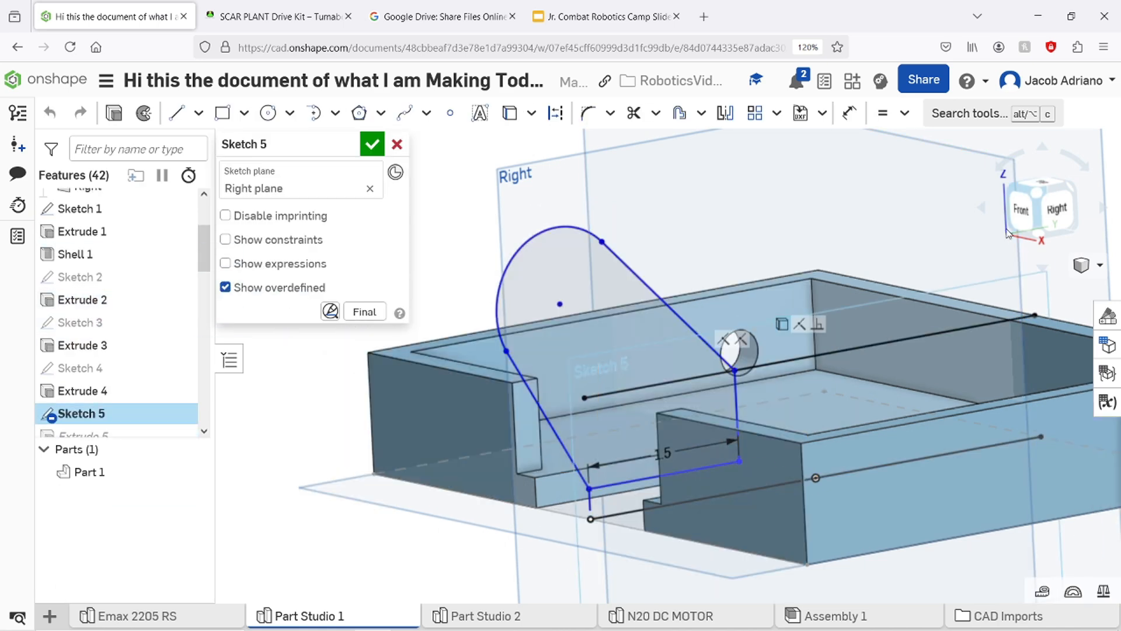
click(1074, 207)
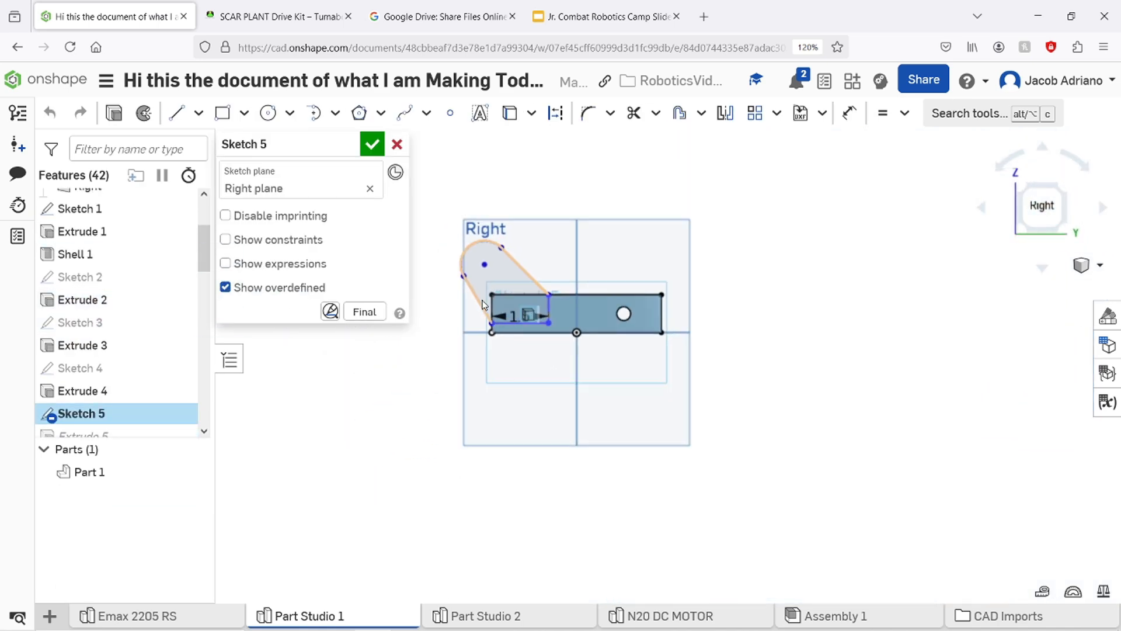
scroll(482, 303, up, 5)
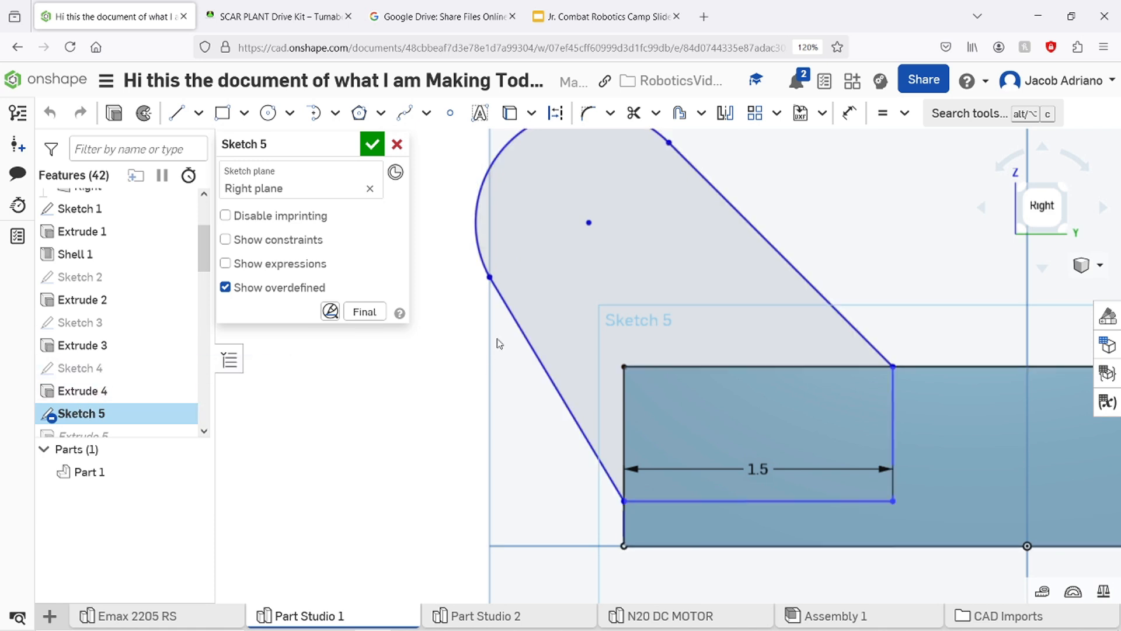
Draw a line from the support profile's lower front corner down to the chassis's bottom corner, and a 2 in horizontal line forward from there.
key(l)
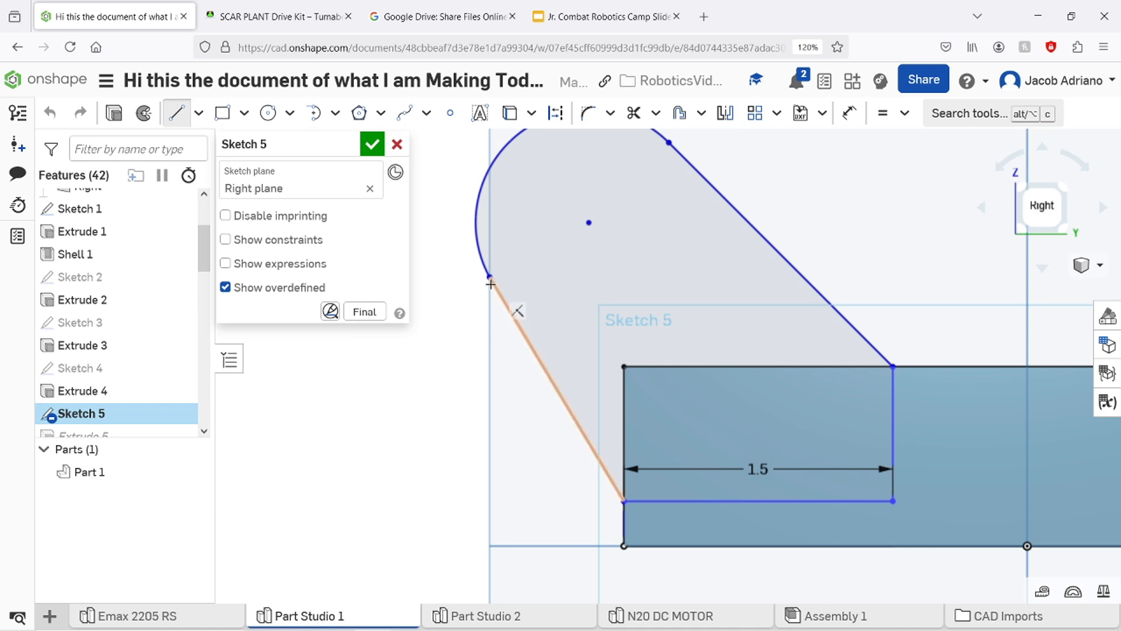
key(Escape)
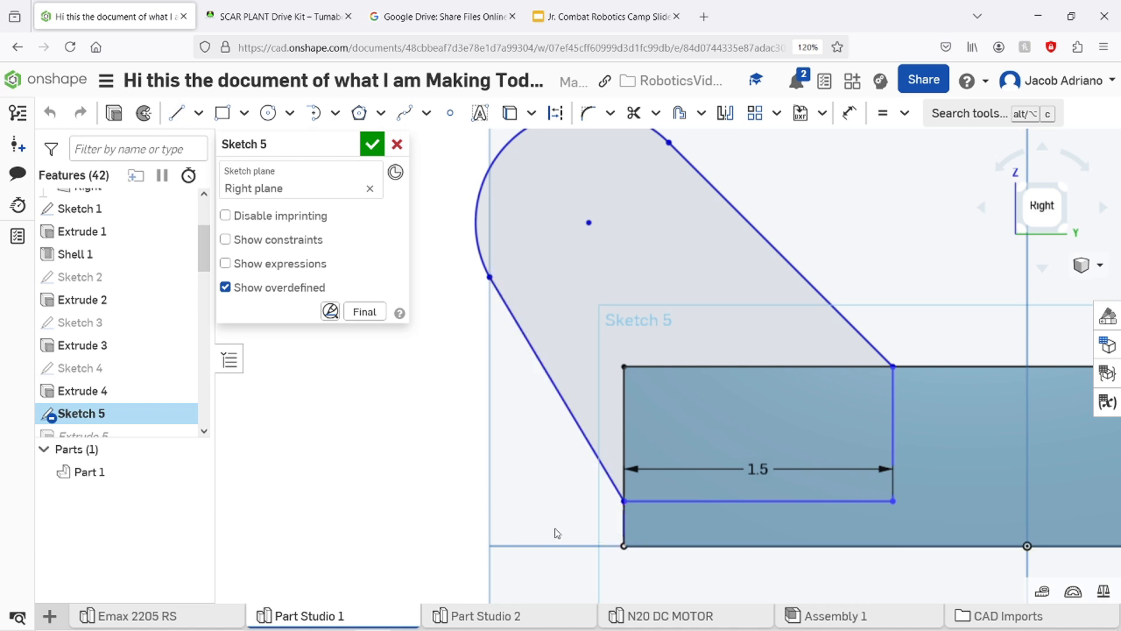
middle_drag(554, 523, 573, 510)
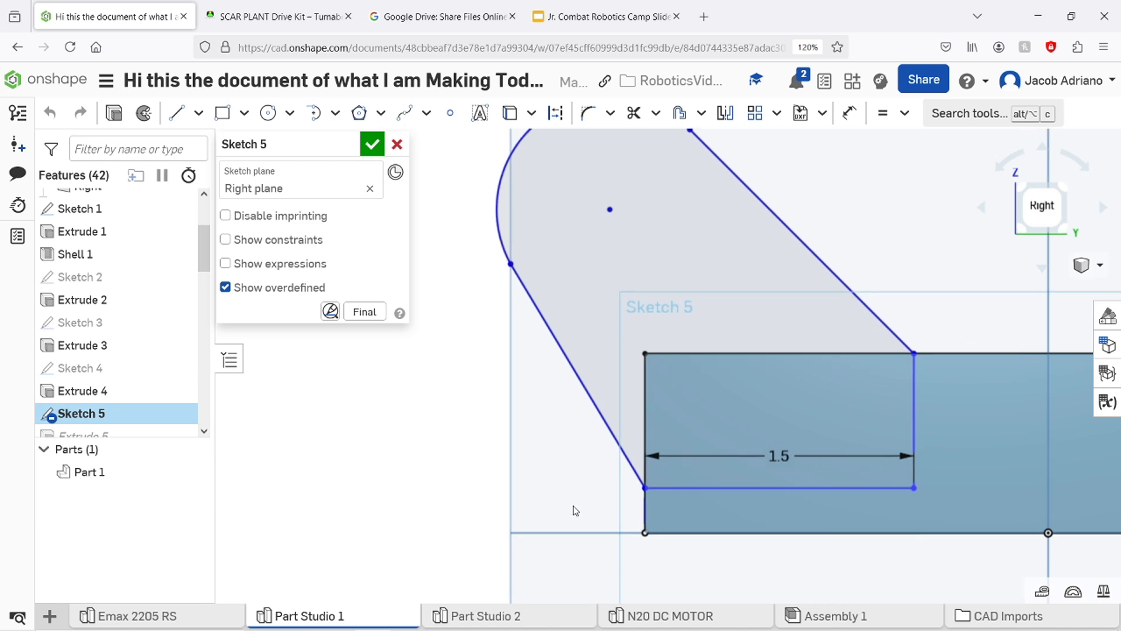
key(l)
click(644, 488)
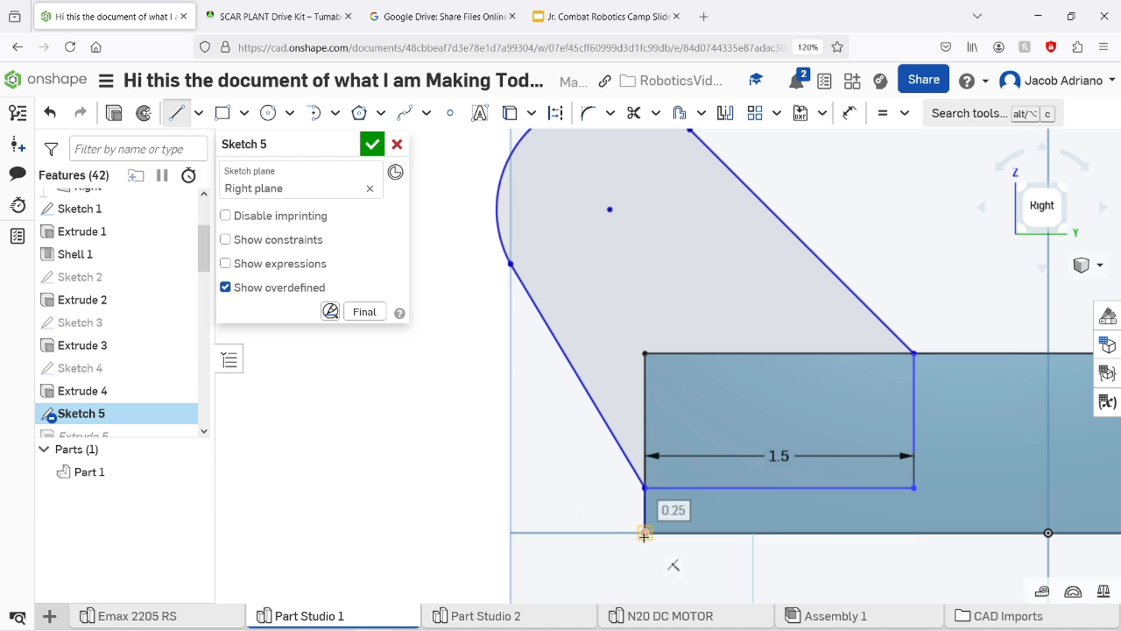
click(645, 533)
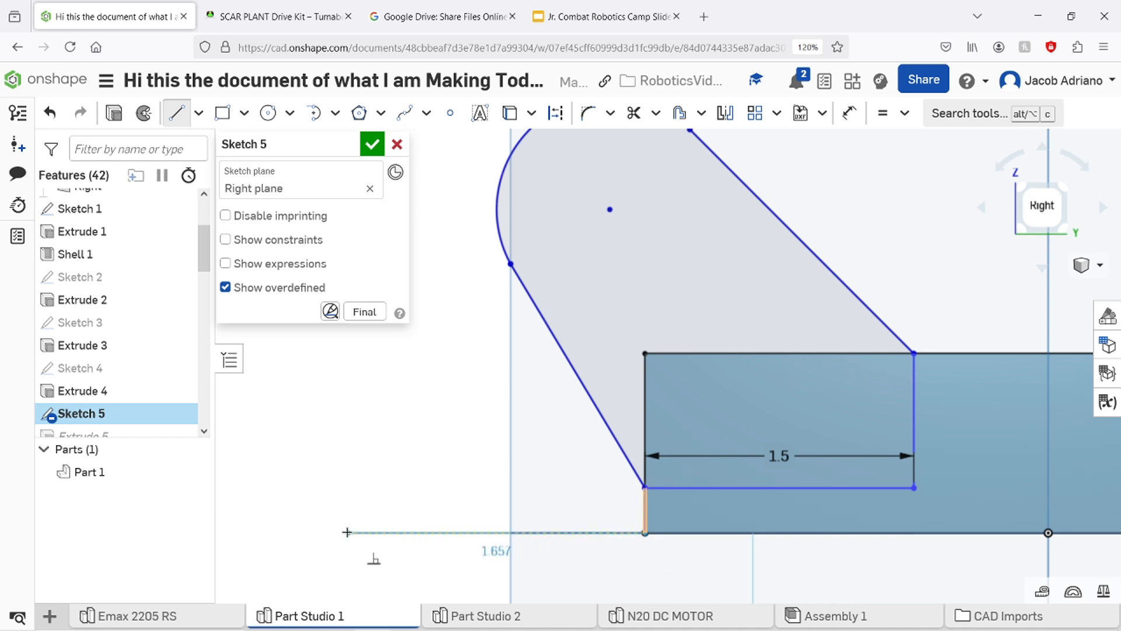
text(2)
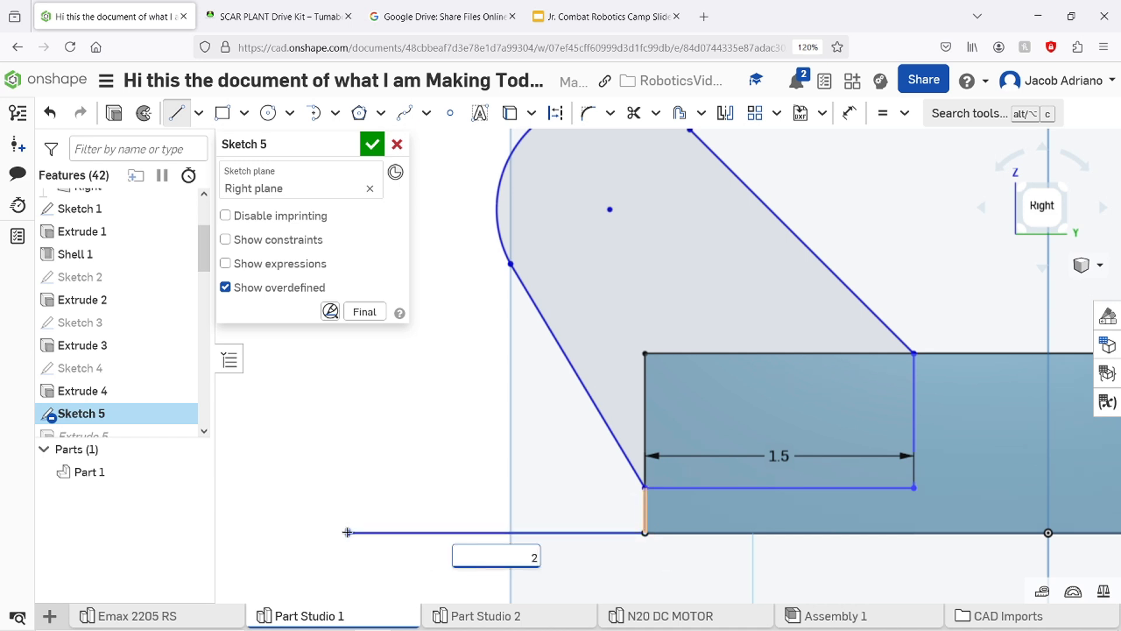
key(Return)
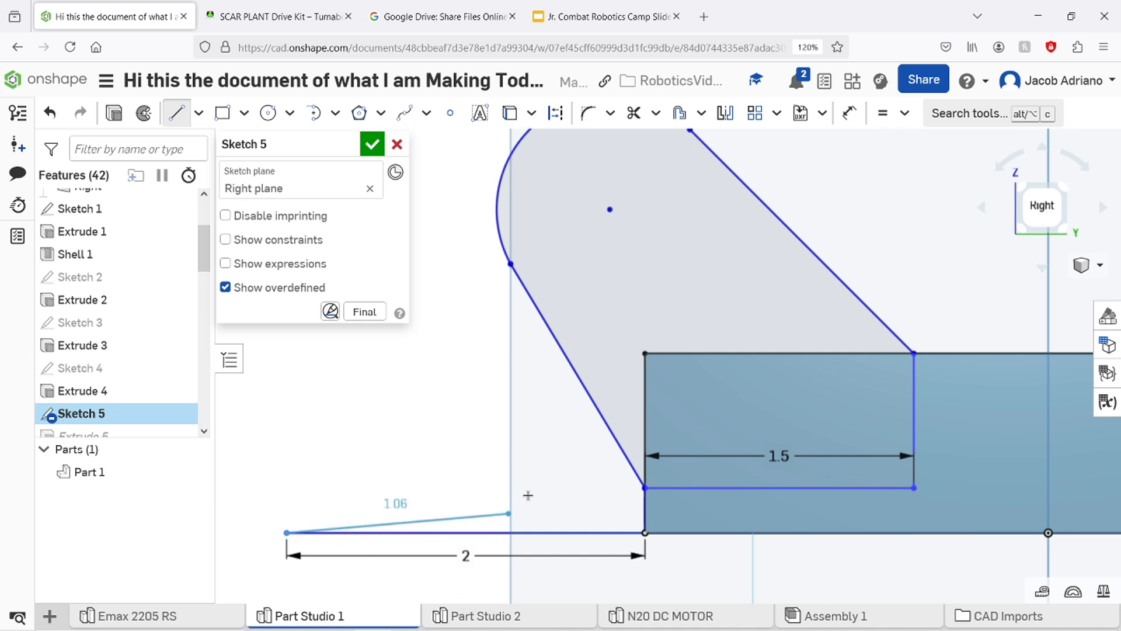
scroll(518, 491, down, 2)
key(Escape)
Try 1.75 in for the forward horizontal line's length, and settle on 1.6 in.
double_click(483, 537)
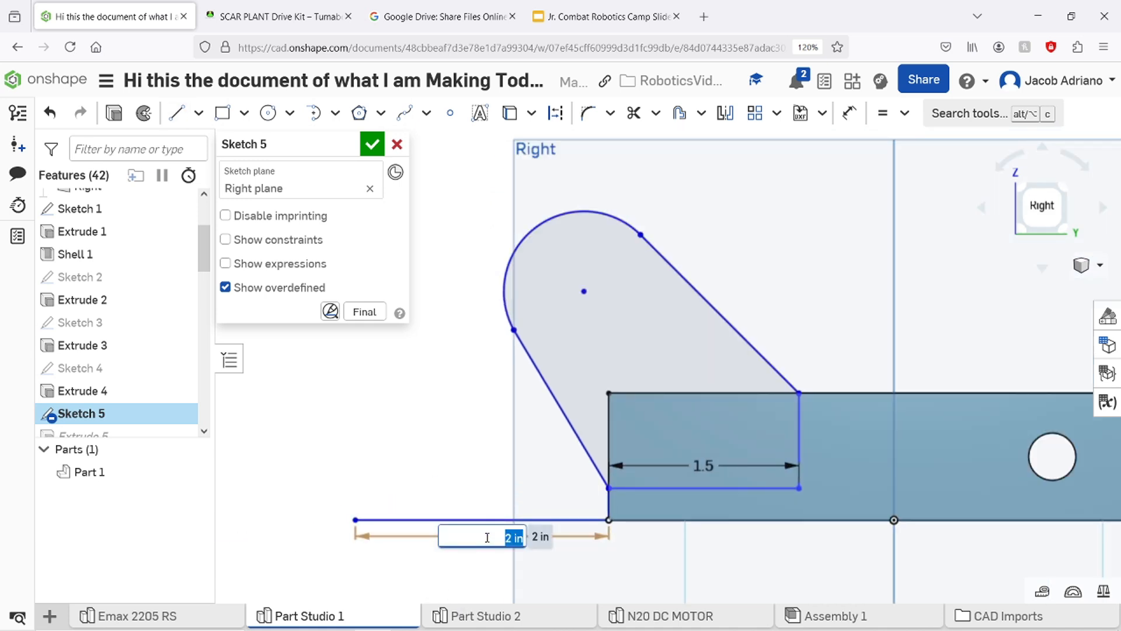
text(1.75)
key(Return)
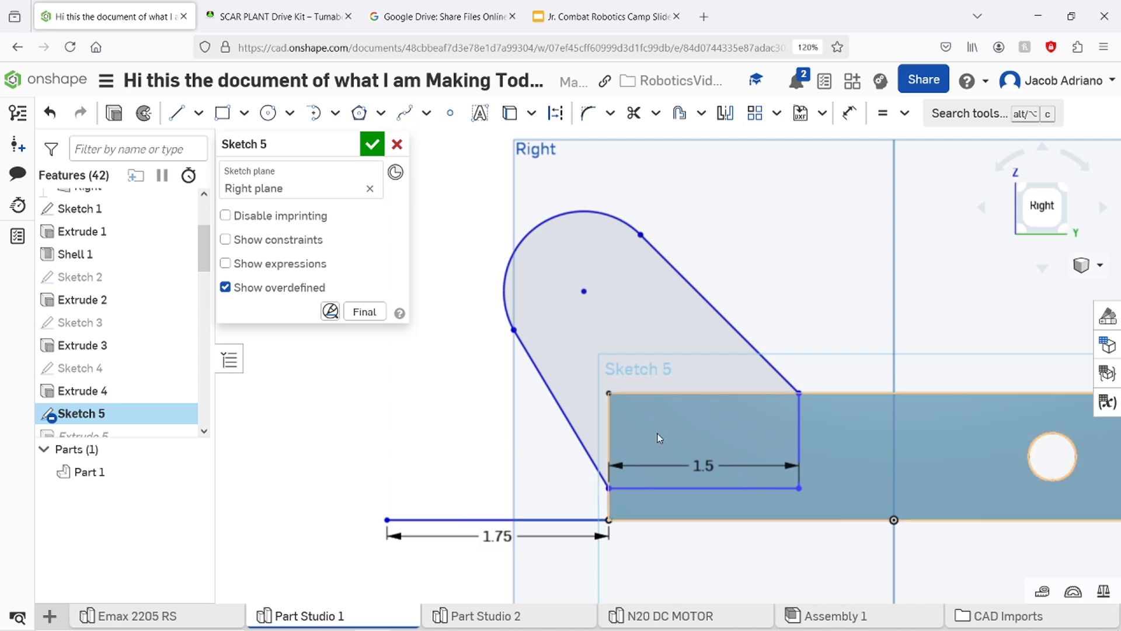
double_click(518, 539)
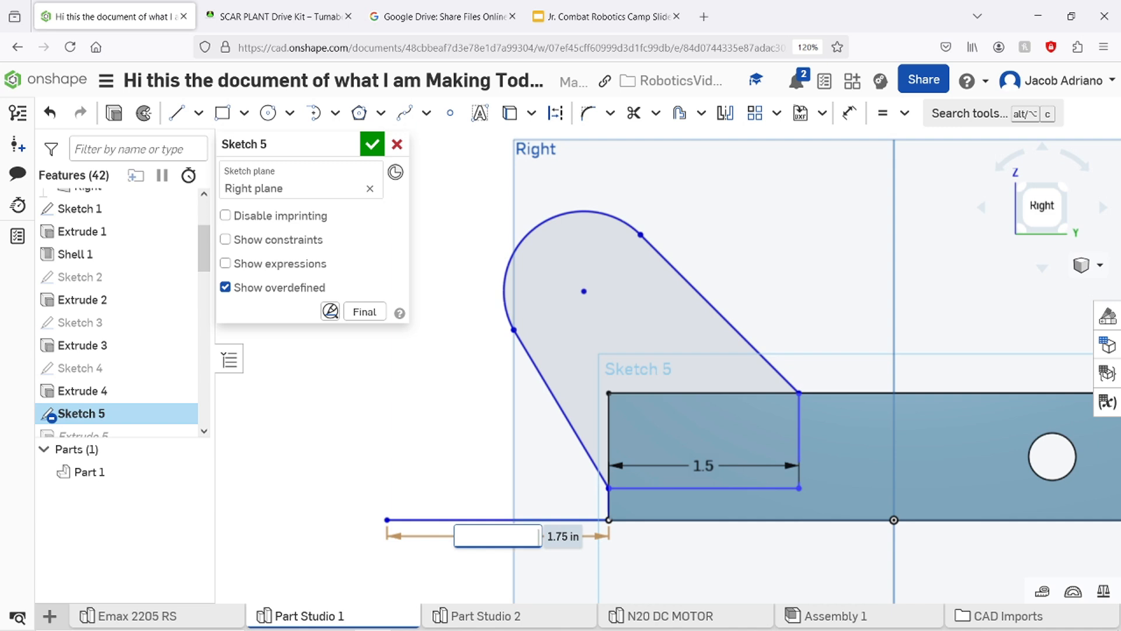
key(Return)
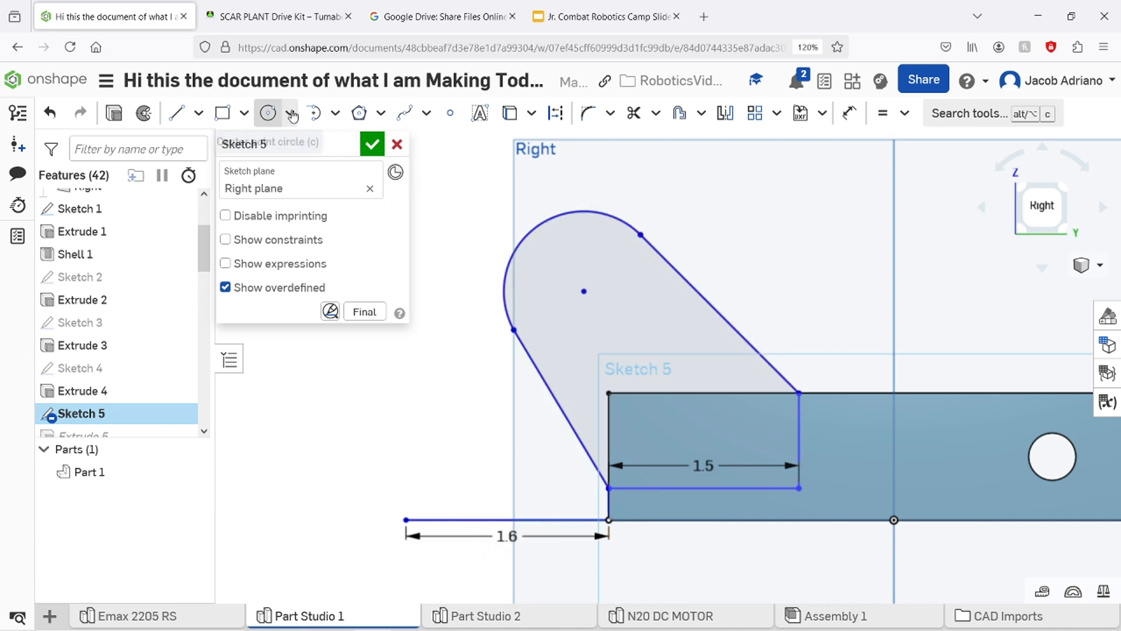
click(312, 113)
key(l)
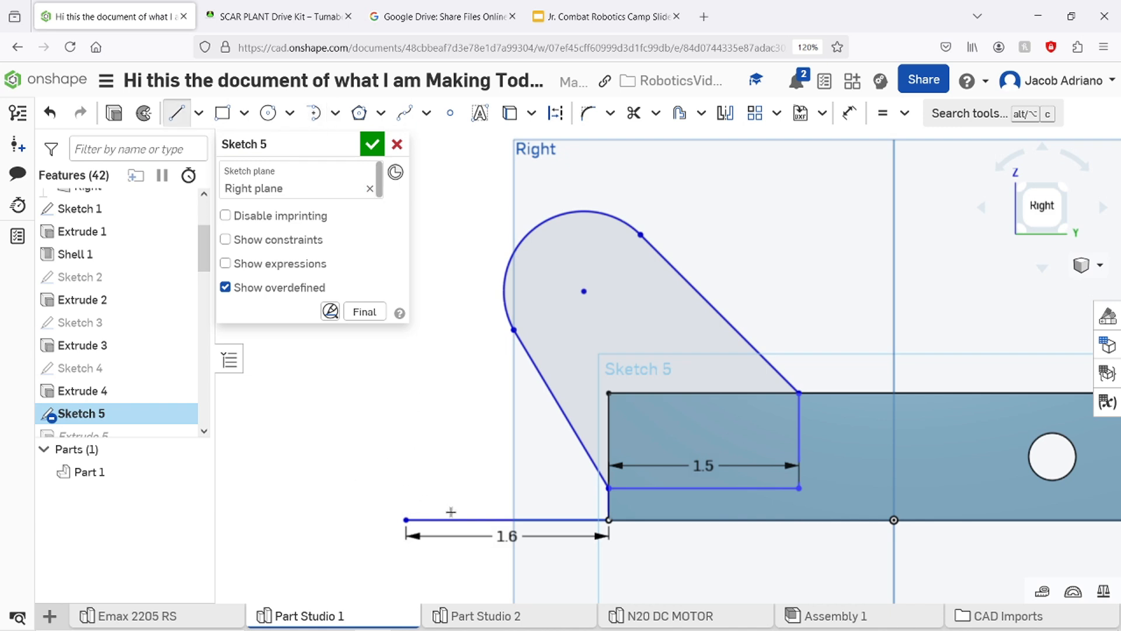
click(406, 520)
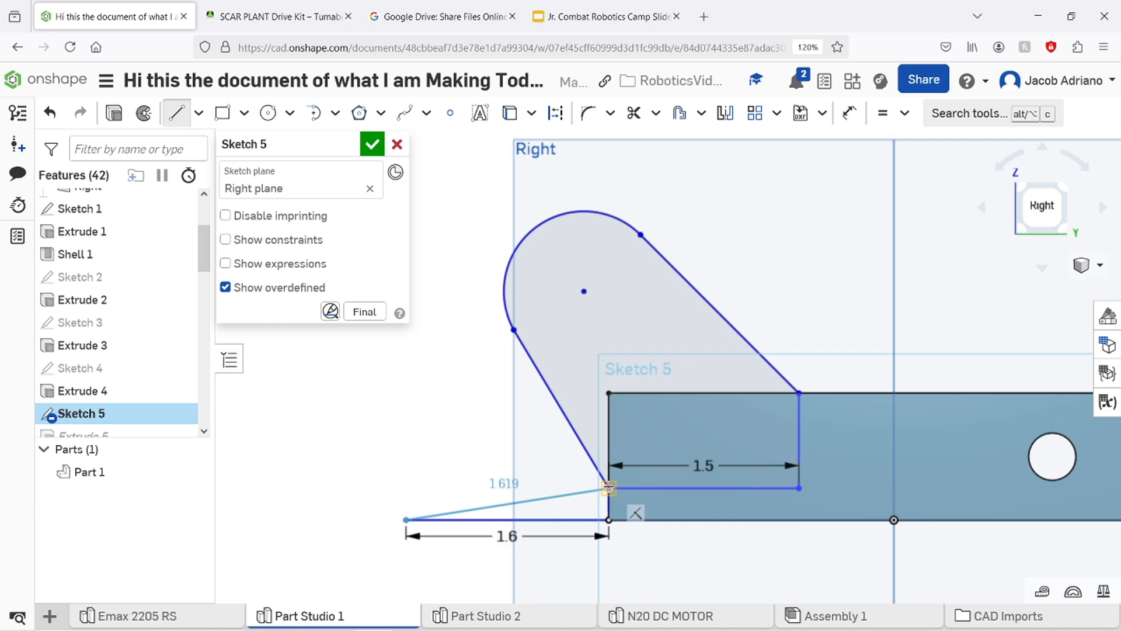
scroll(422, 499, down, 5)
scroll(418, 501, up, 5)
scroll(419, 501, down, 7)
scroll(417, 510, up, 7)
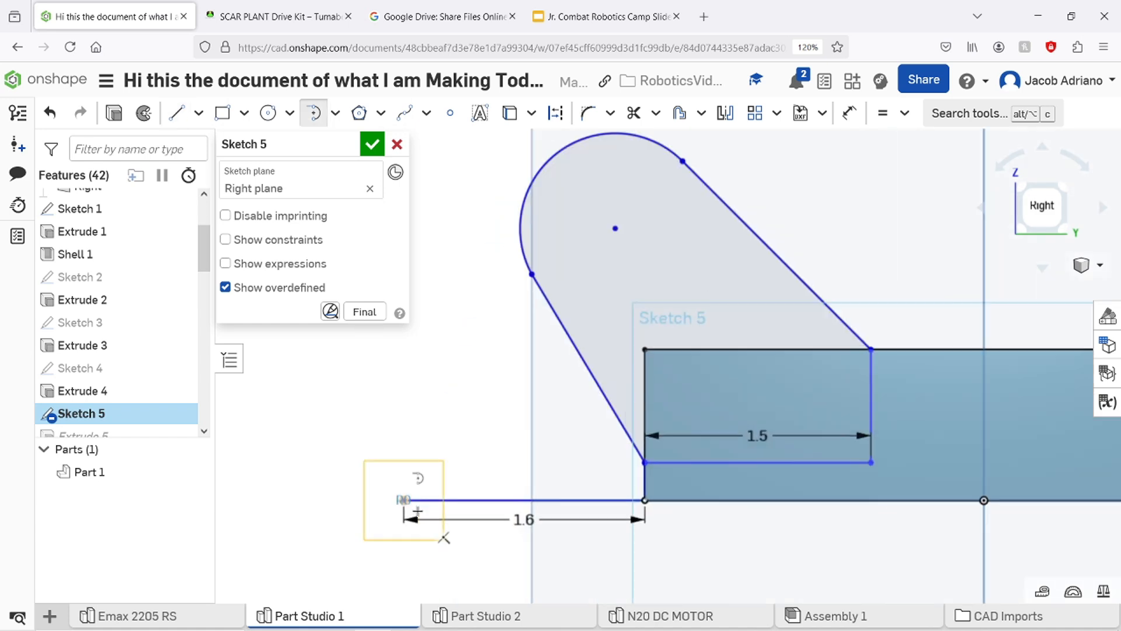
scroll(418, 510, up, 6)
key(Escape)
Draw a 0.8 in line from the front end of the forward horizontal line to its midpoint.
key(l)
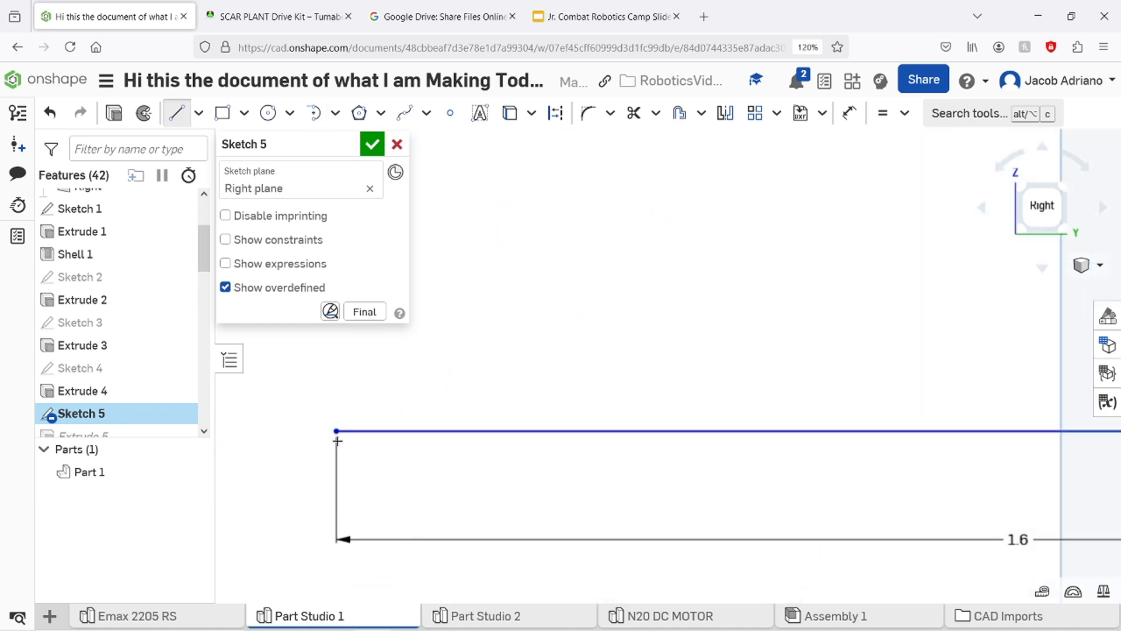
click(335, 430)
scroll(613, 328, down, 4)
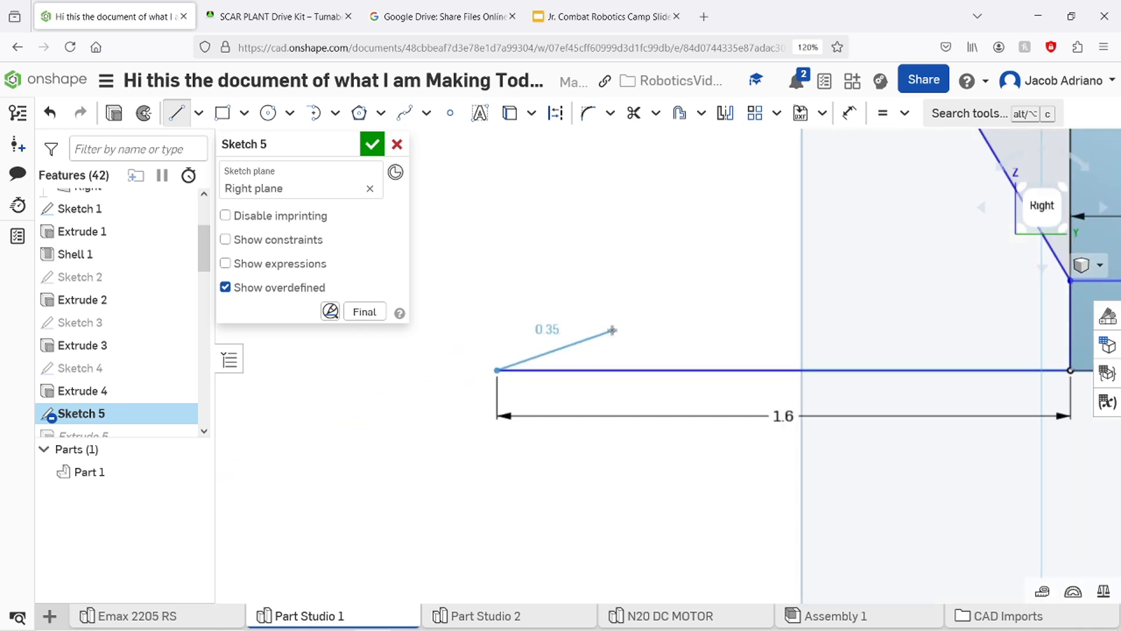
scroll(584, 474, down, 3)
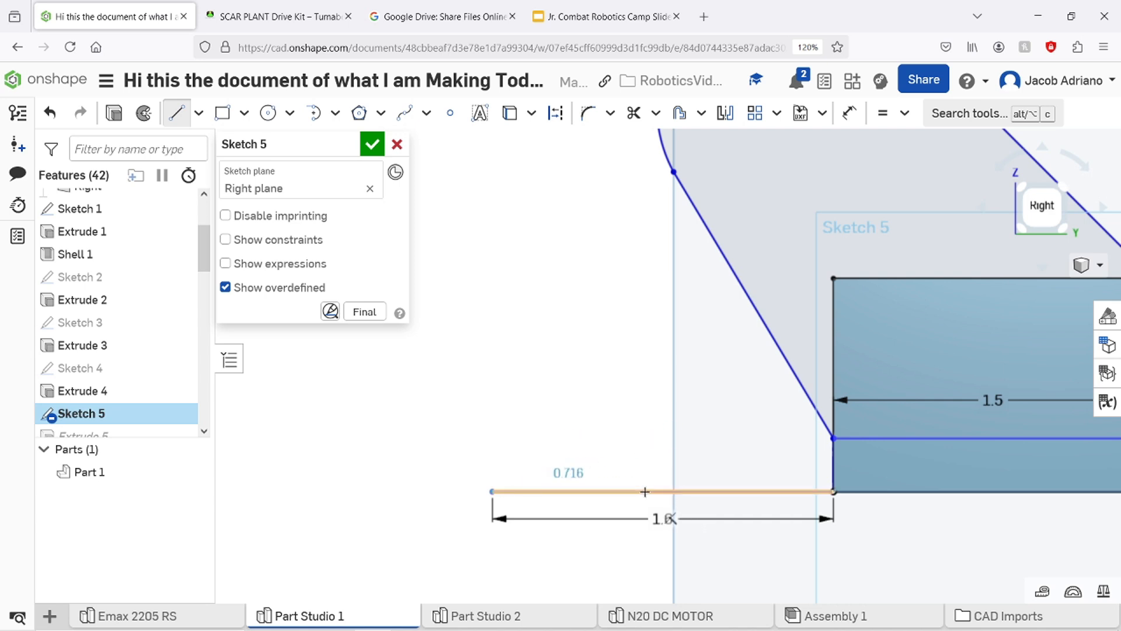
click(664, 491)
key(Escape)
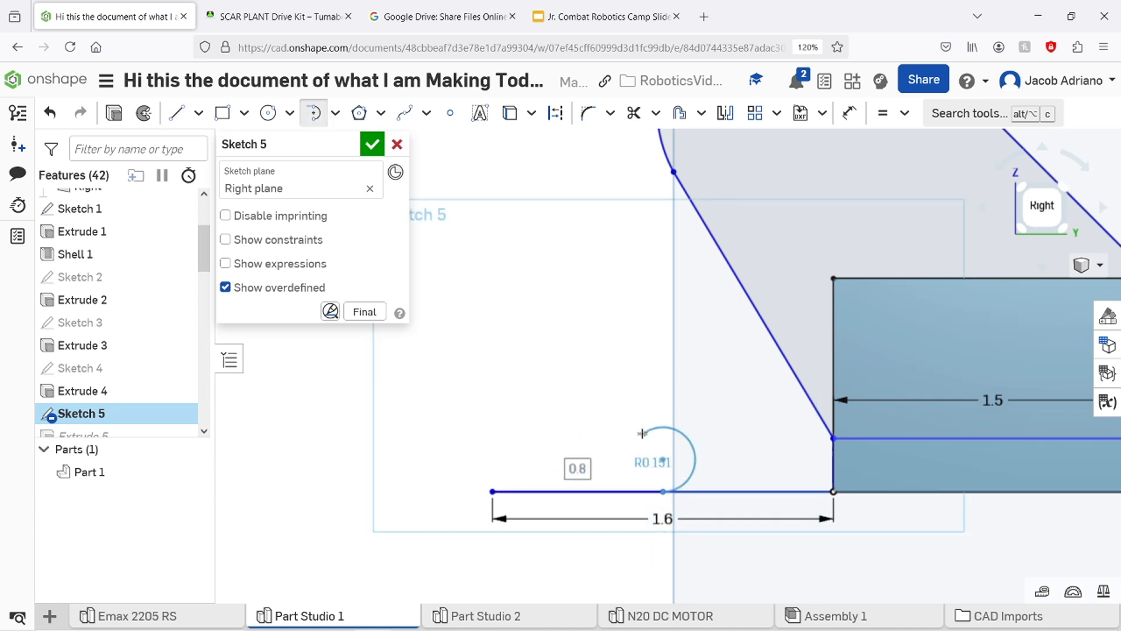
Draw a 0.15 in vertical line up from the base line's midpoint and close the wedge with a sloped line to the front end.
key(l)
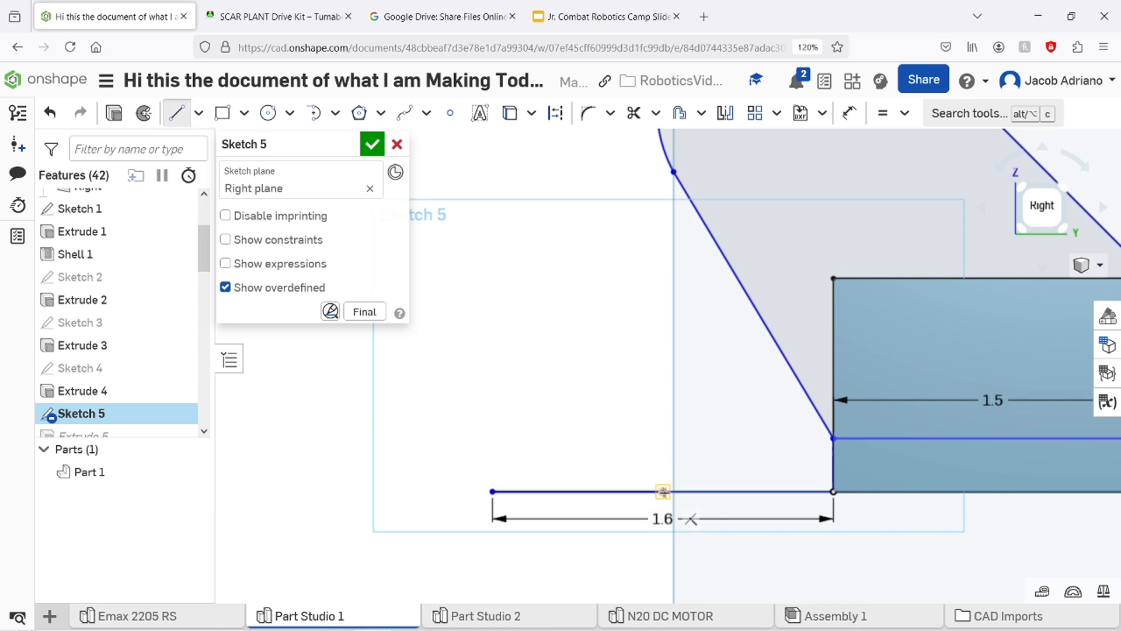
click(664, 491)
text(15)
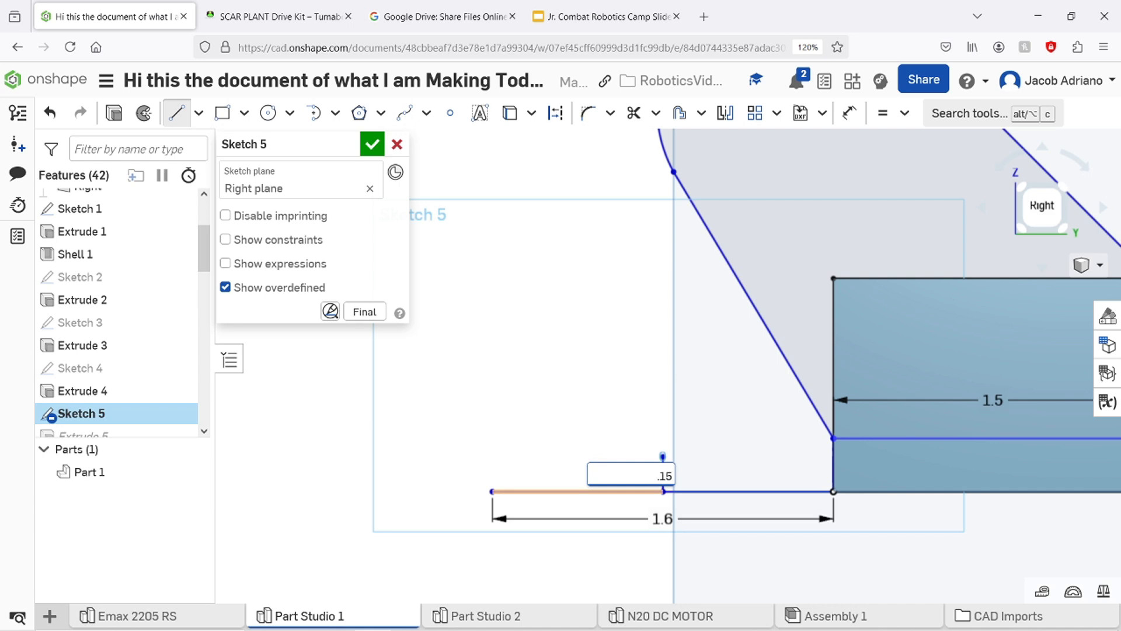
key(Return)
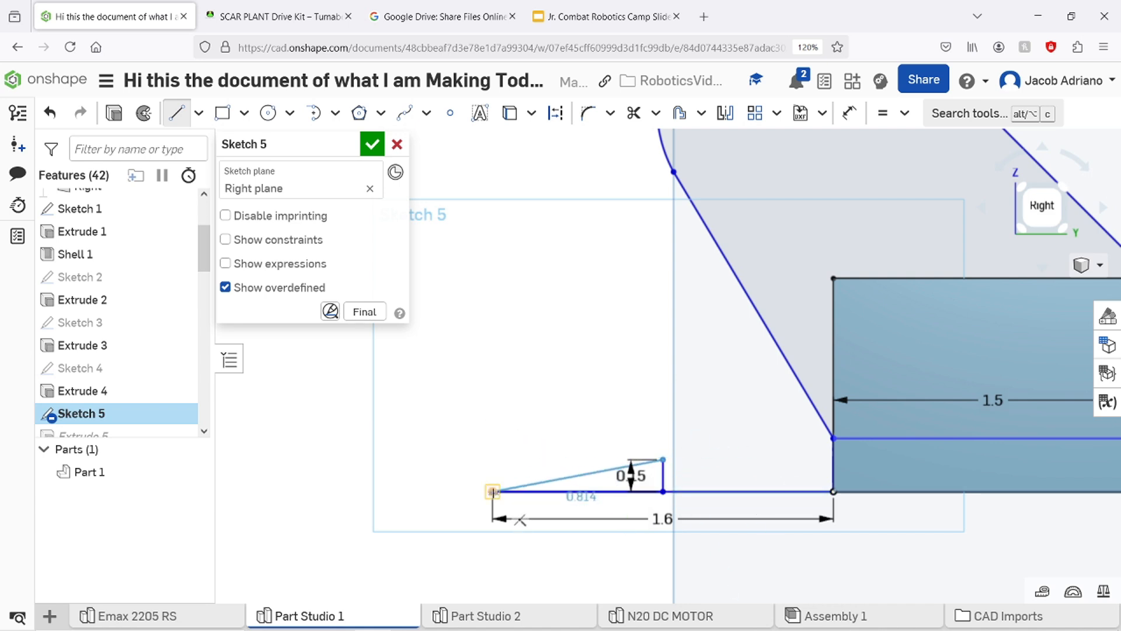
click(493, 493)
scroll(656, 519, up, 5)
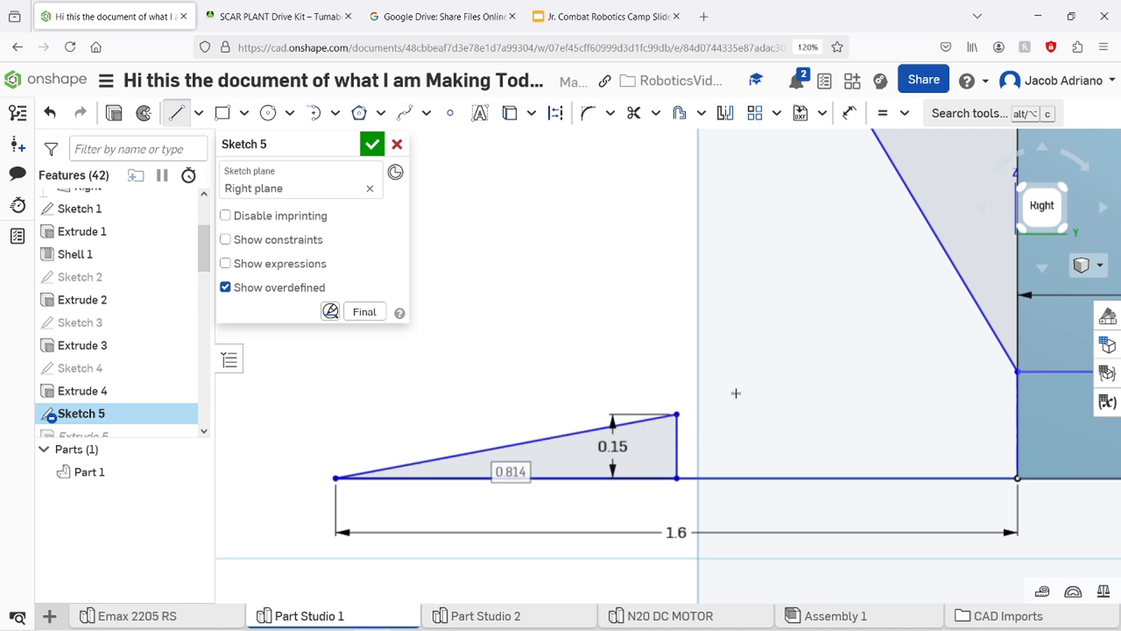
scroll(734, 393, down, 5)
middle_drag(741, 411, 687, 470)
scroll(675, 371, up, 1)
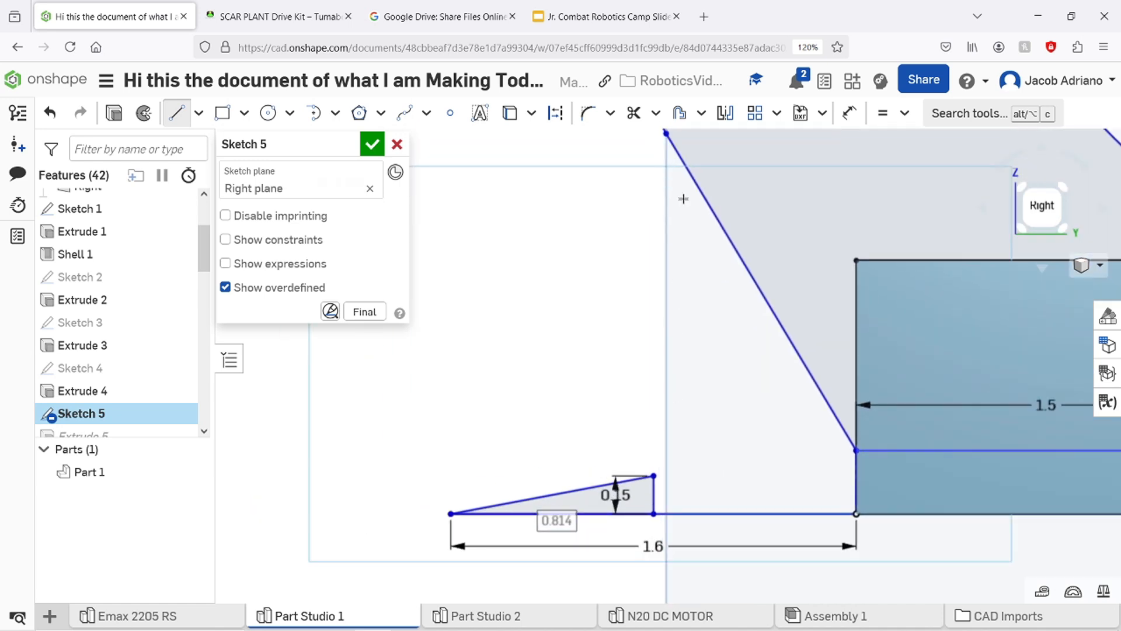
Draw a three-point arc from the support profile's front tangent point to the wedge's top corner and finish Sketch 5.
click(336, 119)
click(356, 145)
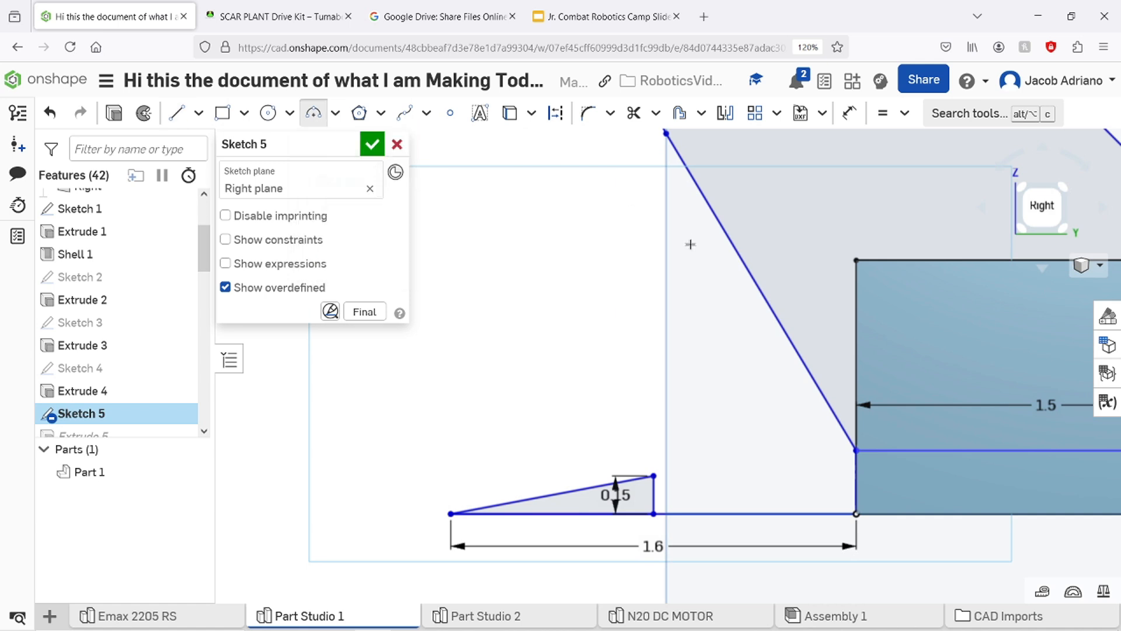
scroll(679, 199, down, 3)
click(671, 153)
click(662, 394)
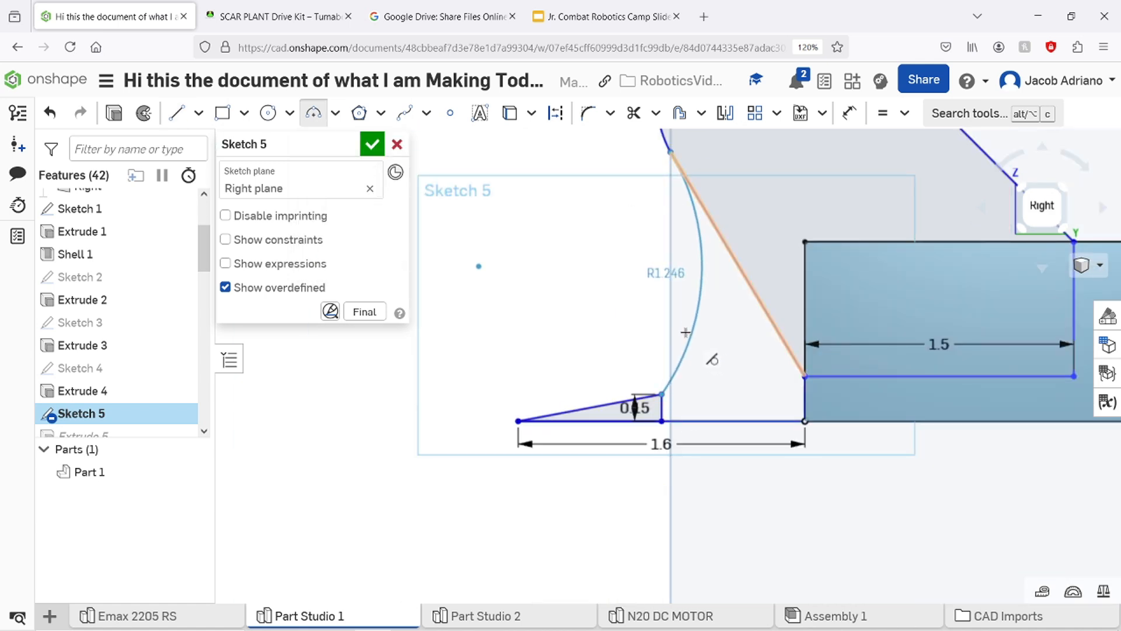
click(686, 359)
click(373, 144)
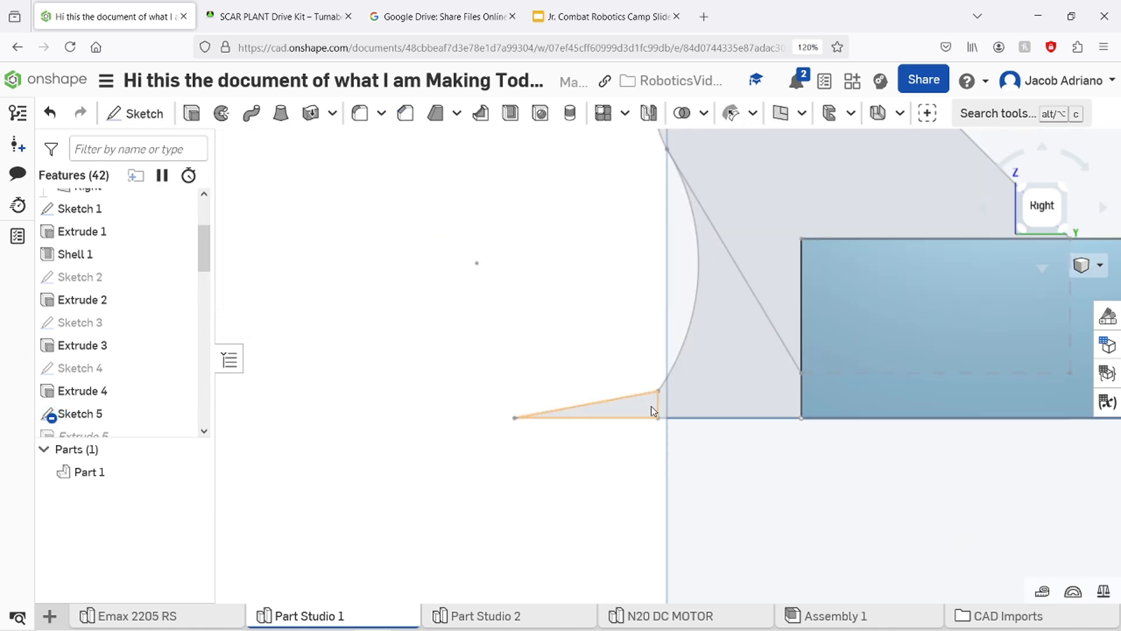
Edit Extrude 5 to also include the arc-bounded region and the front wedge region of Sketch 5.
right_drag(626, 476, 517, 481)
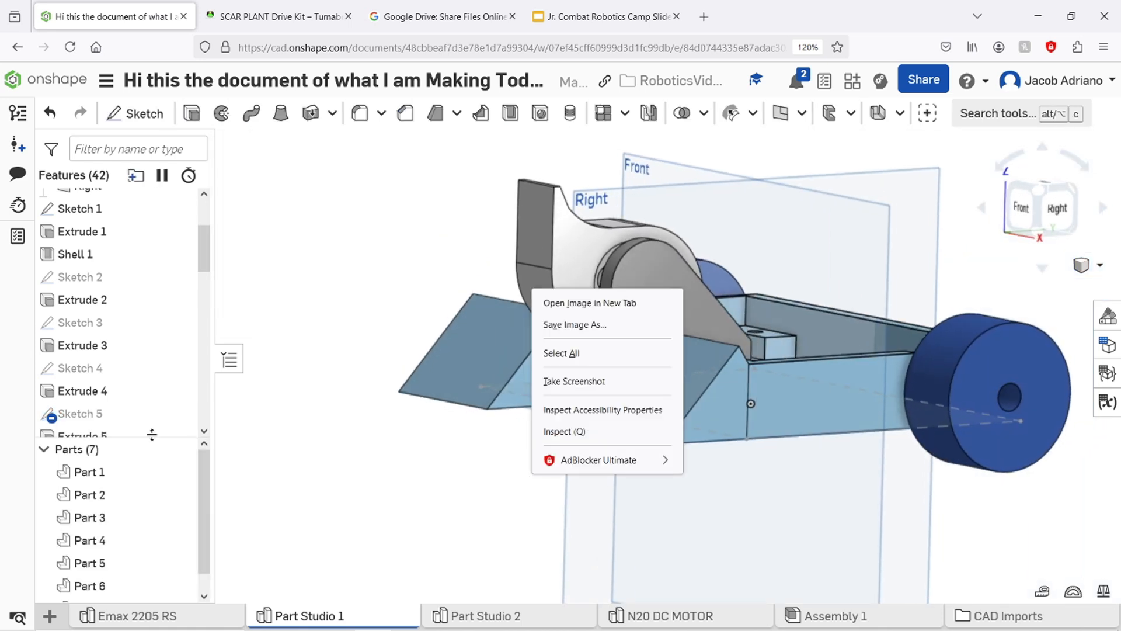
double_click(102, 432)
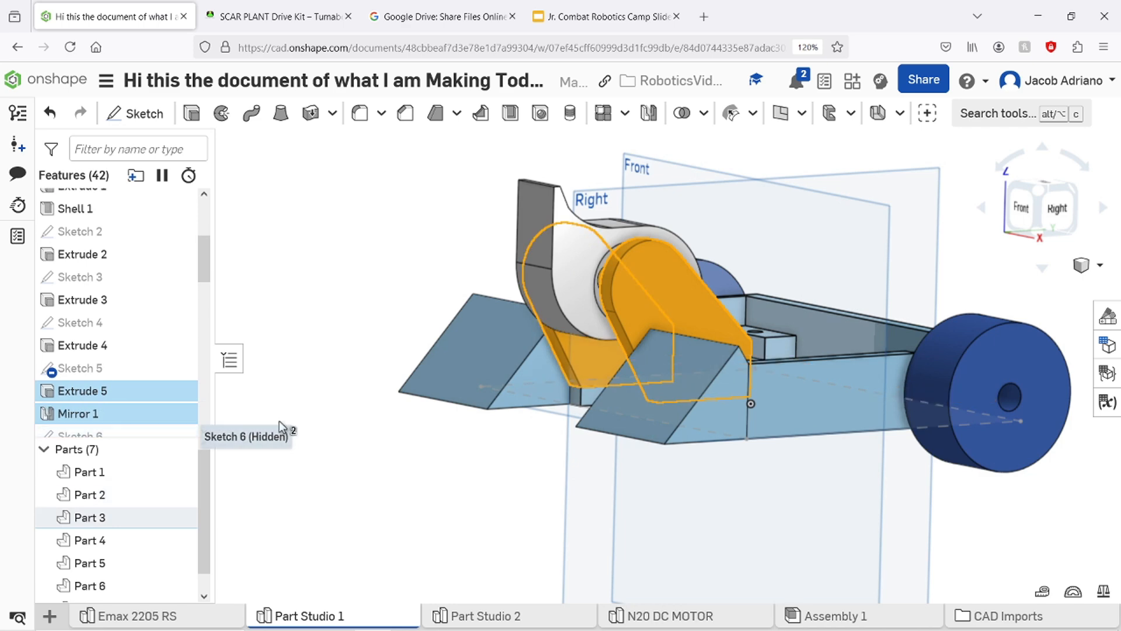
click(578, 393)
click(552, 410)
mouse_move(519, 448)
right_down()
mouse_move(549, 458)
mouse_move(517, 444)
right_up()
click(372, 144)
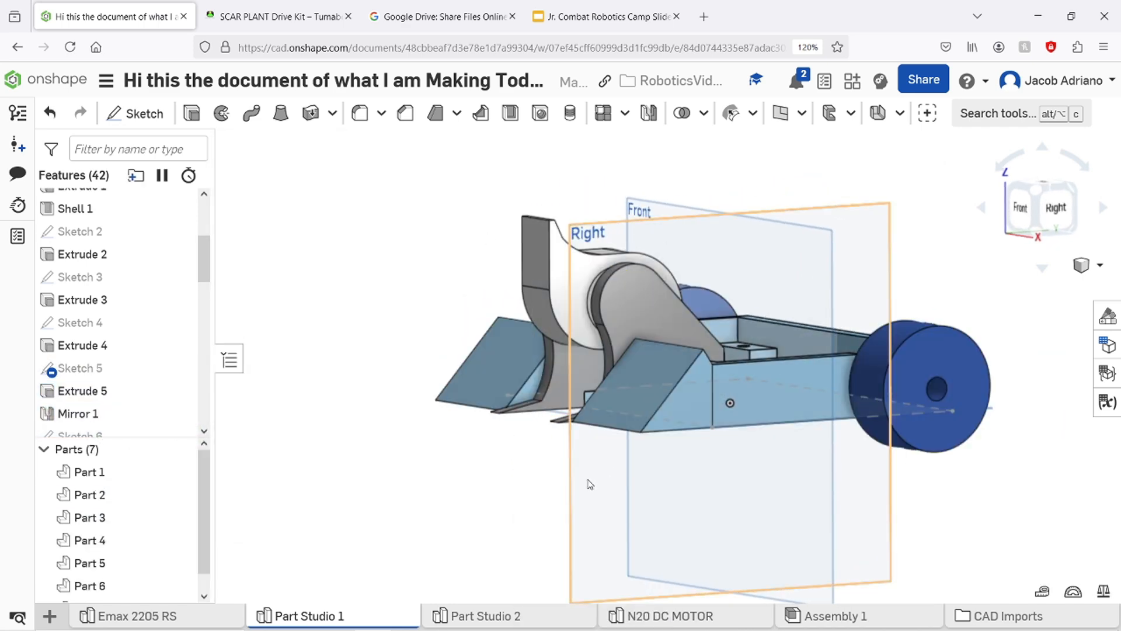
Check how far the new support tips reach past the front wedges and reopen Sketch 5 for editing.
right_drag(500, 493, 475, 491)
click(458, 490)
scroll(520, 409, up, 8)
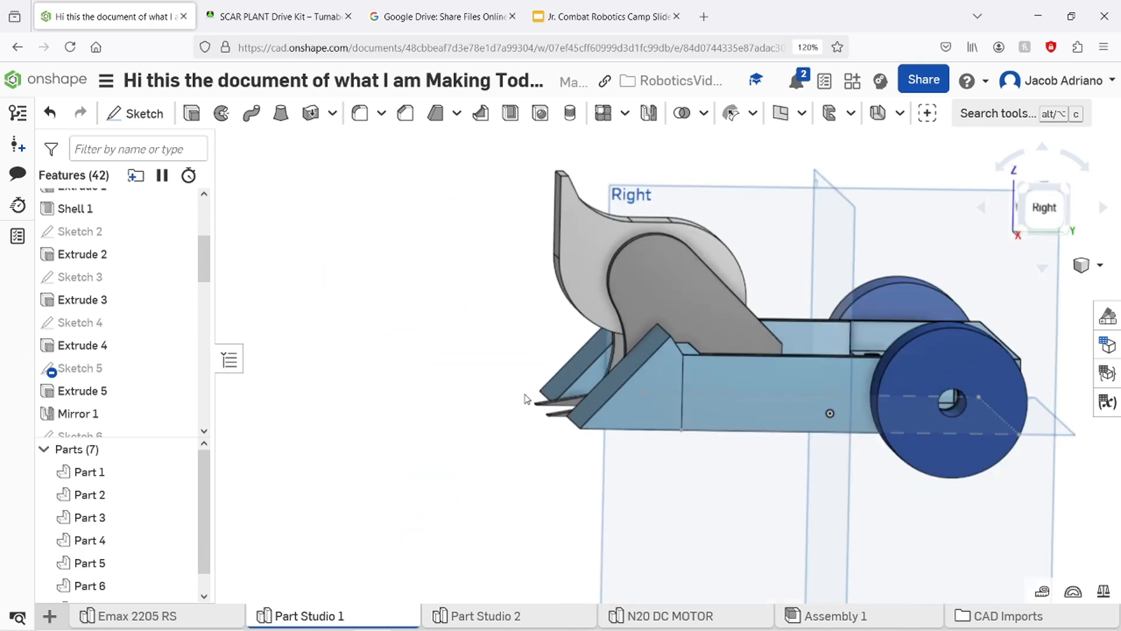
mouse_move(524, 442)
right_down()
mouse_move(684, 450)
mouse_move(552, 444)
right_up()
double_click(105, 369)
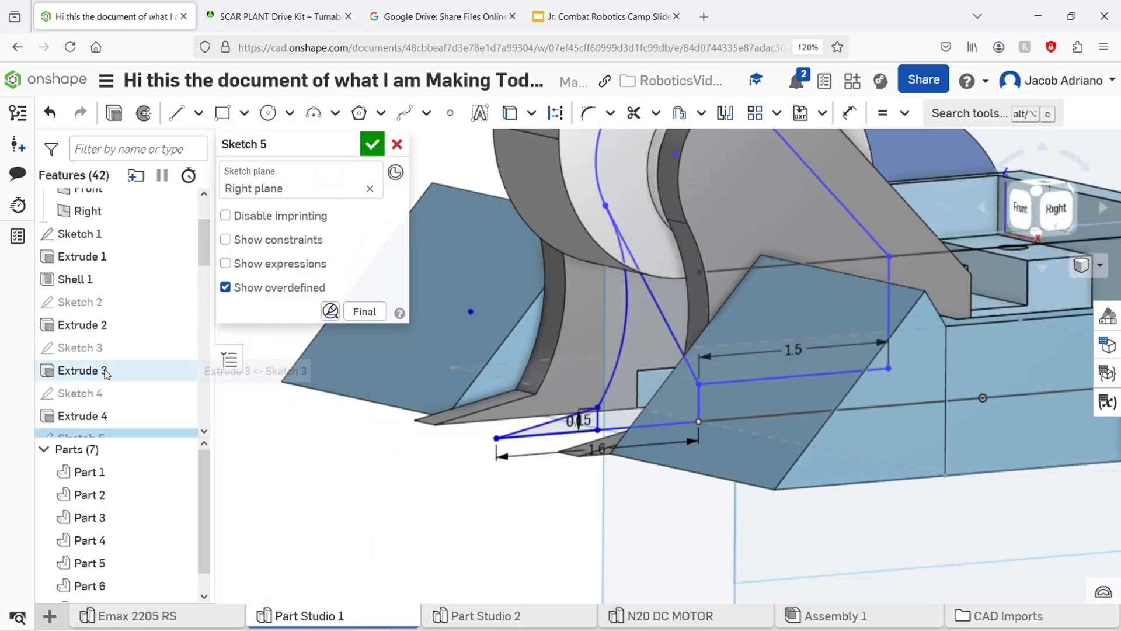
Set the forward base line's length to 2 in.
double_click(596, 452)
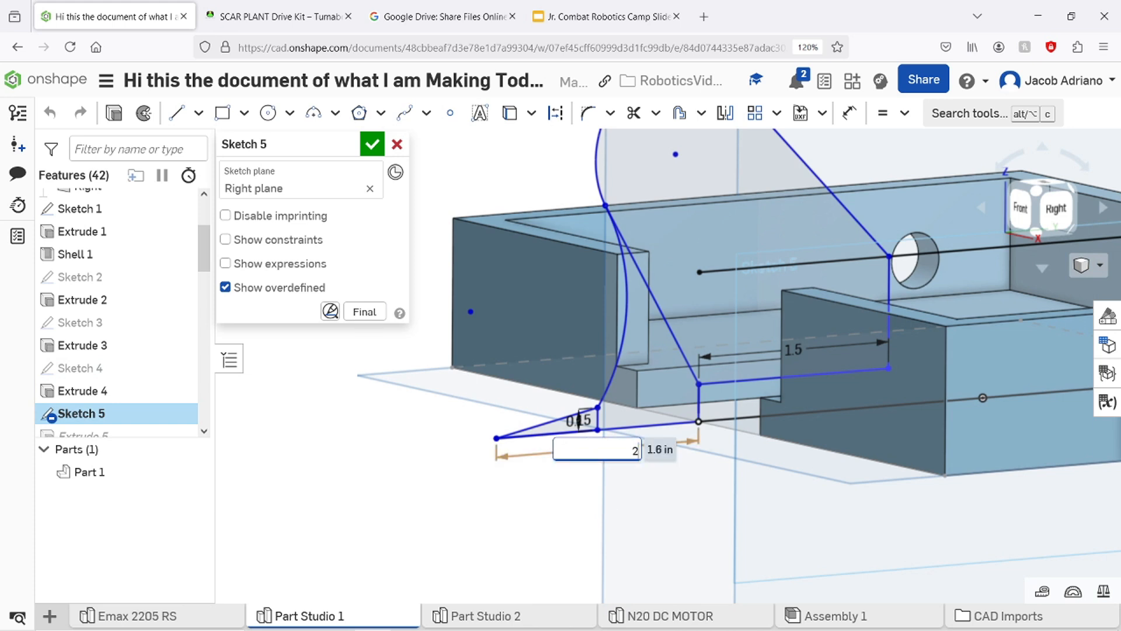
text(2)
key(Return)
scroll(555, 432, down, 3)
scroll(519, 423, up, 6)
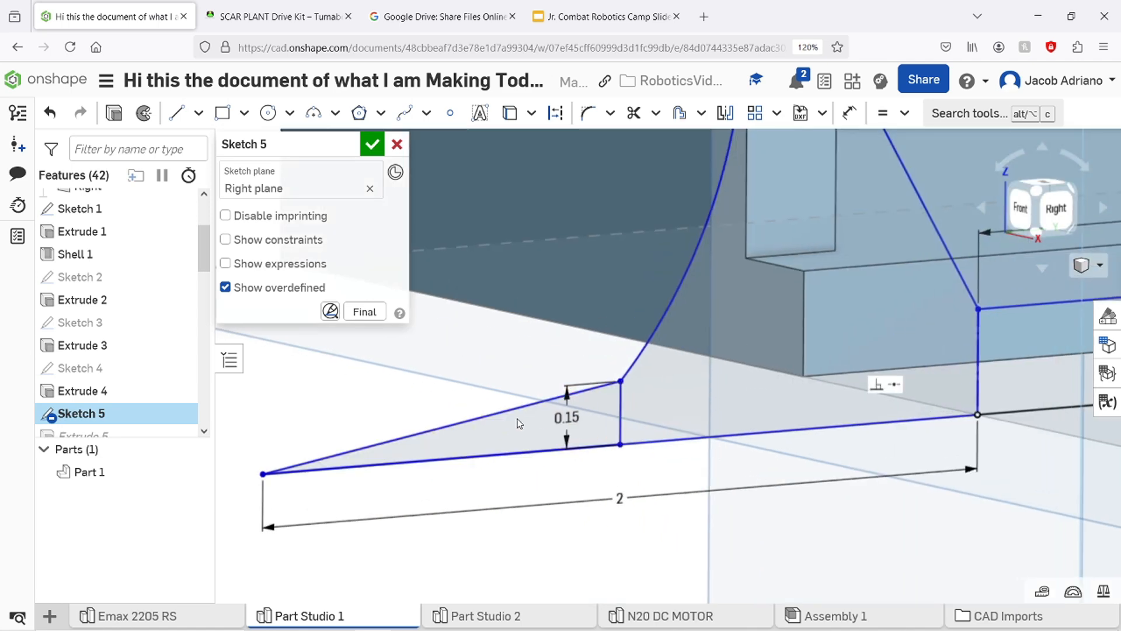
Try 1.8 in for the forward base line's length in the right-side view.
key(n)
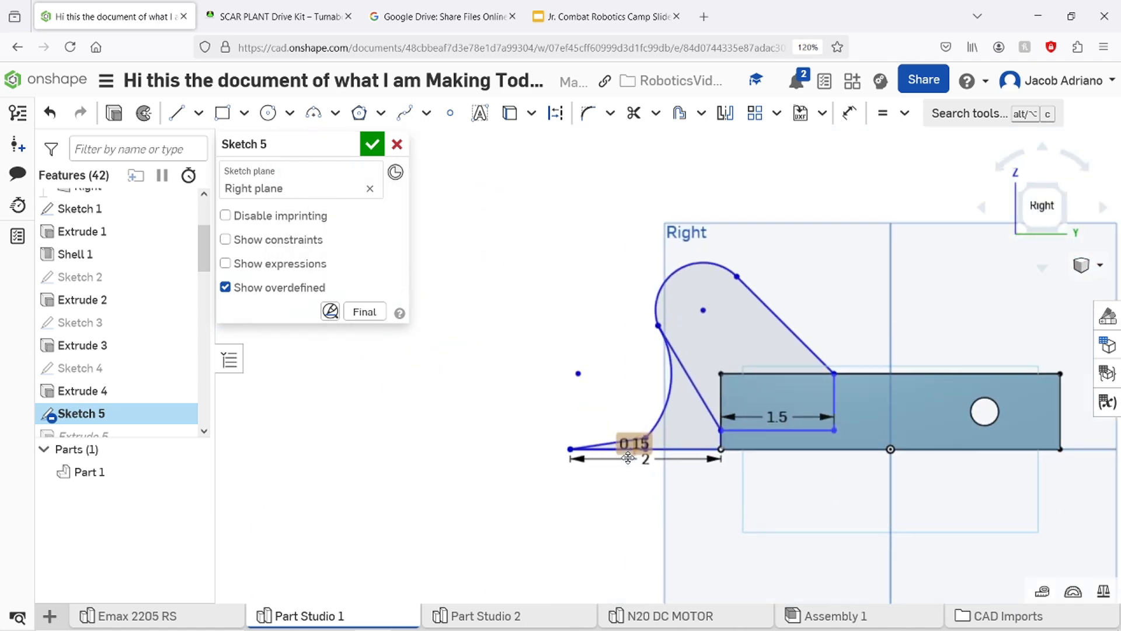
scroll(629, 458, down, 2)
scroll(643, 462, up, 5)
double_click(695, 481)
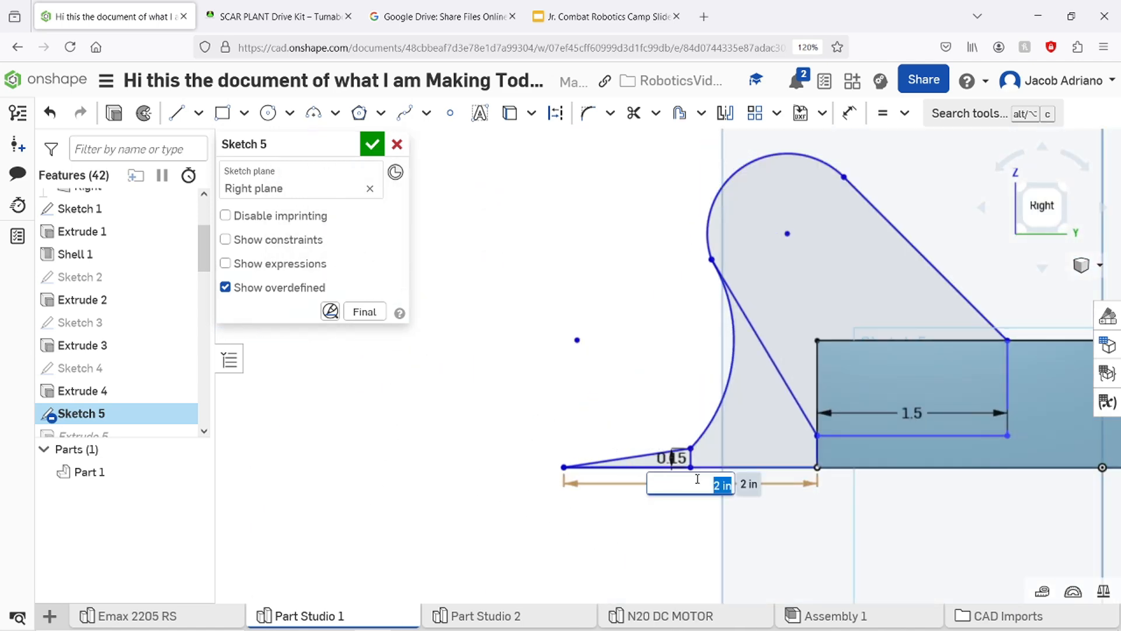
text(1.8\)
key(Return)
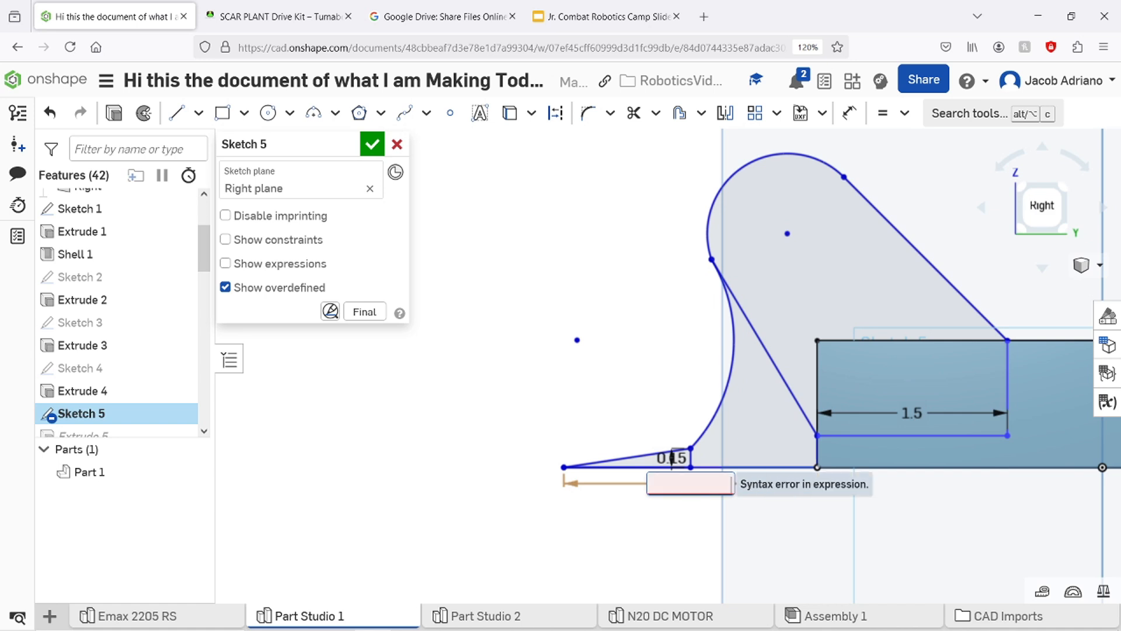
text(1.8)
key(Return)
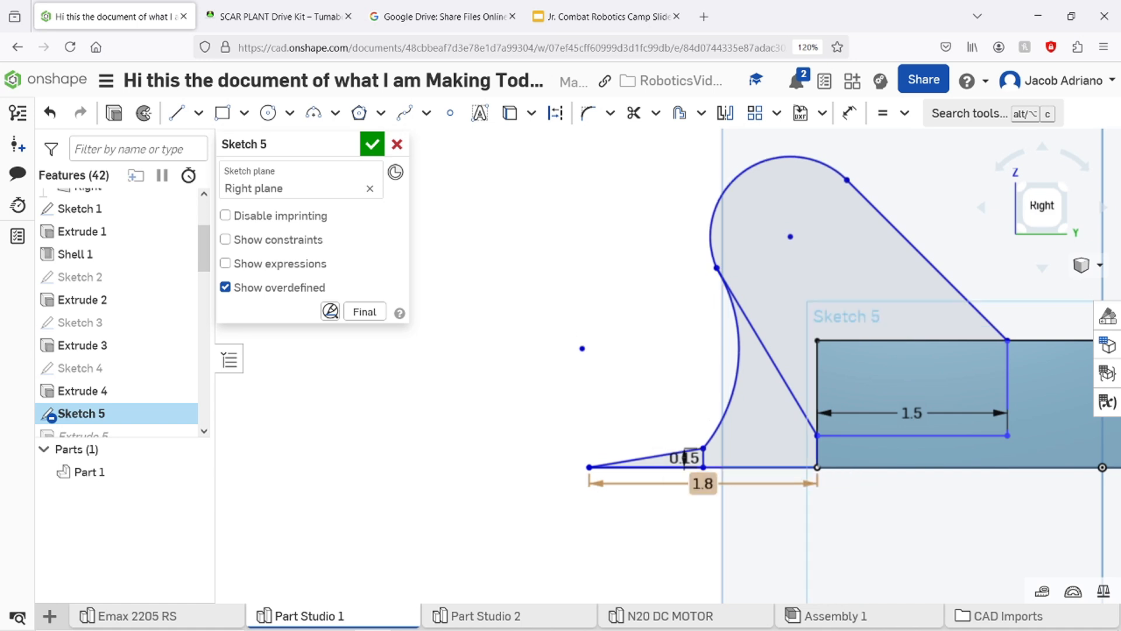
Delete the connecting arc, and undo both that deletion and the last length change.
scroll(707, 449, up, 4)
scroll(715, 427, down, 3)
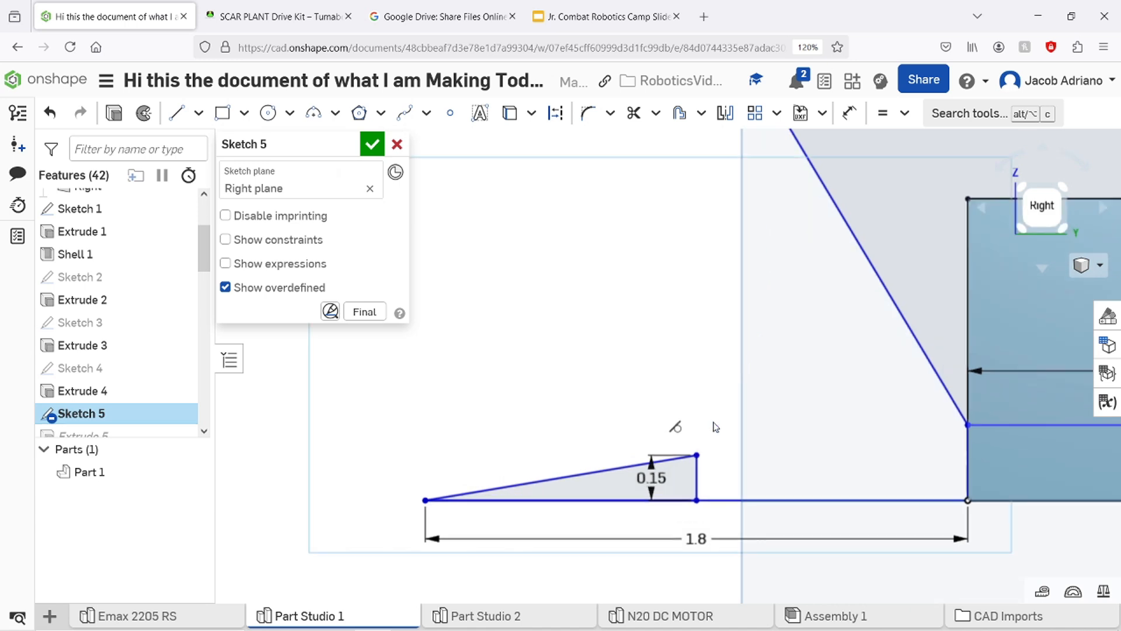
scroll(698, 432, down, 1)
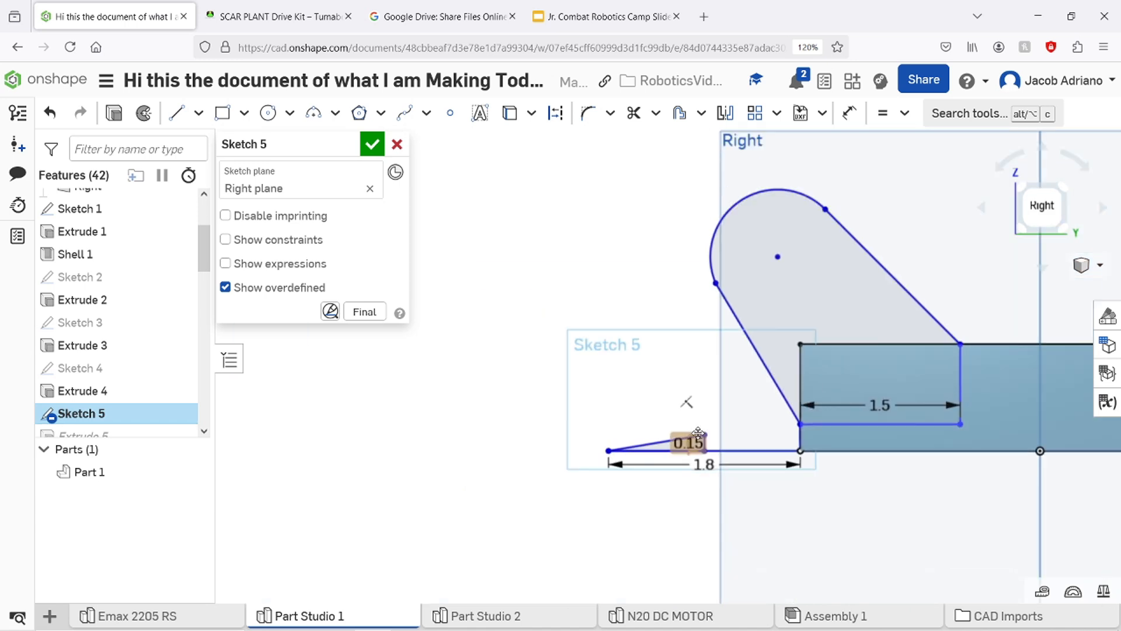
key(ctrl+z)
key(ctrl+z)
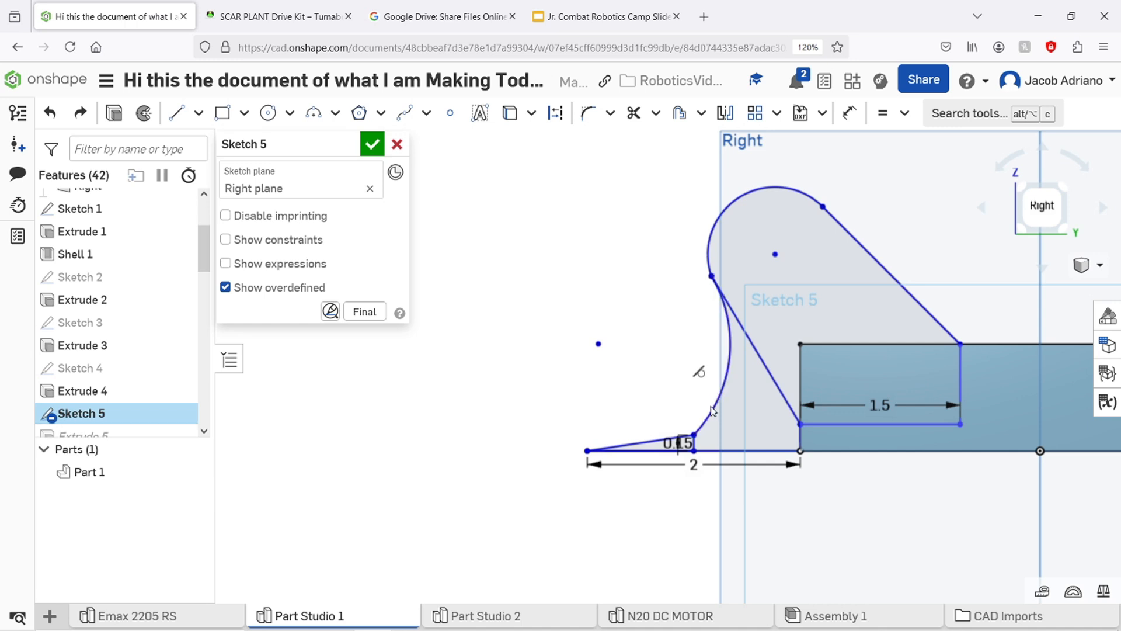
Delete the connecting arc and set the forward base line's length to 1.6 in.
key(Delete)
scroll(692, 435, down, 2)
scroll(692, 435, up, 5)
double_click(690, 494)
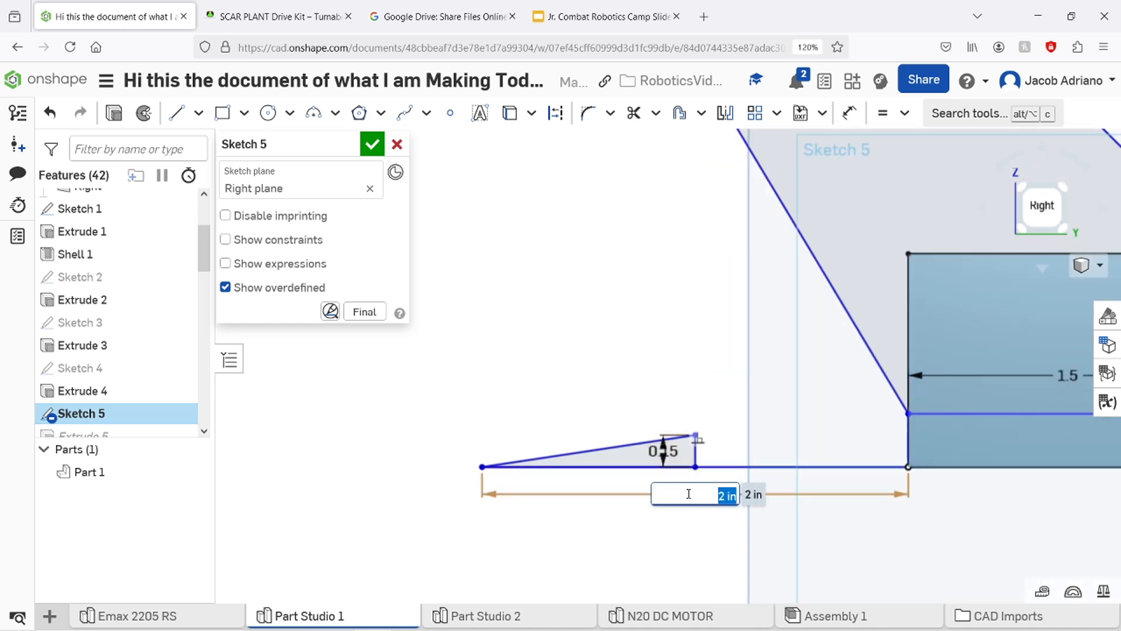
text(1.6)
key(Return)
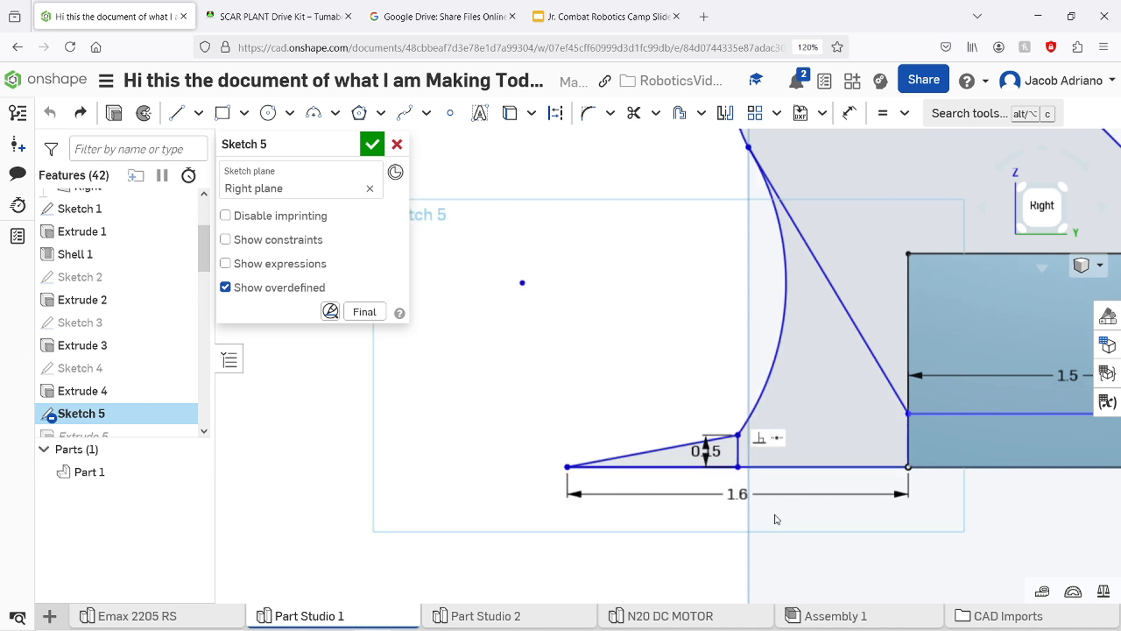
Set the forward base line's length to 1.8 in and the wedge's height to 0.25 in.
double_click(737, 493)
text(1.8)
key(Return)
double_click(690, 451)
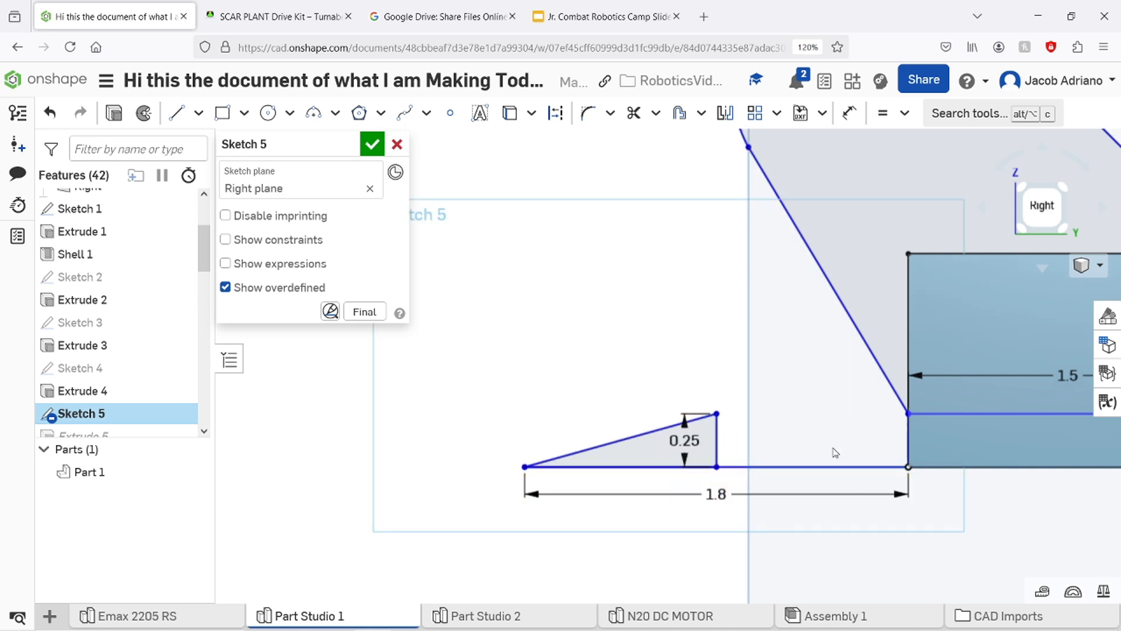
text(0.3)
key(Return)
Redraw the arc between the support profile and the wedge's top corner, finish Sketch 5, and inspect the rebuilt supports.
scroll(389, 475, down, 3)
key(a)
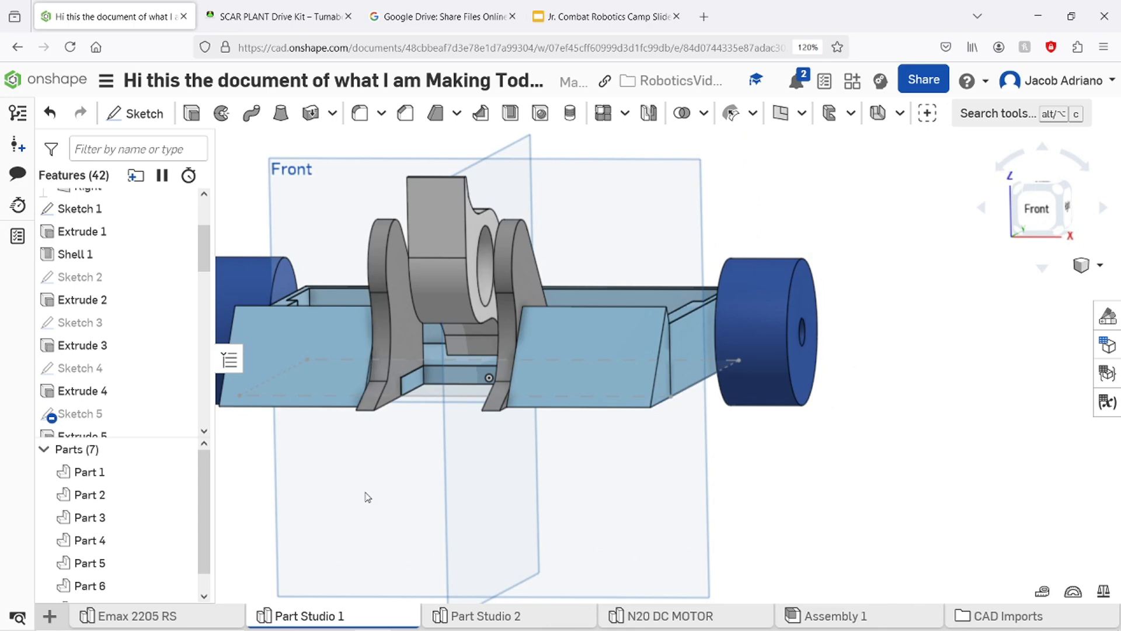
mouse_move(368, 493)
right_down()
mouse_move(453, 580)
mouse_move(441, 522)
right_up()
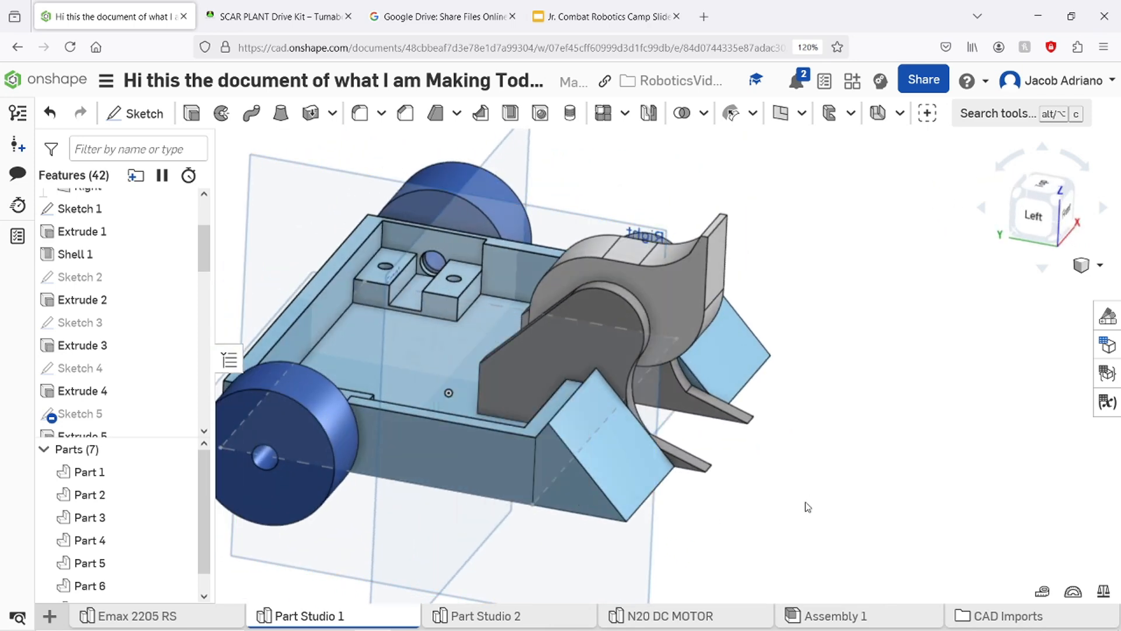
right_drag(806, 505, 833, 516)
Switch to Assembly 1 and examine the extended supports around the weapon from the right side and from the front above.
click(822, 612)
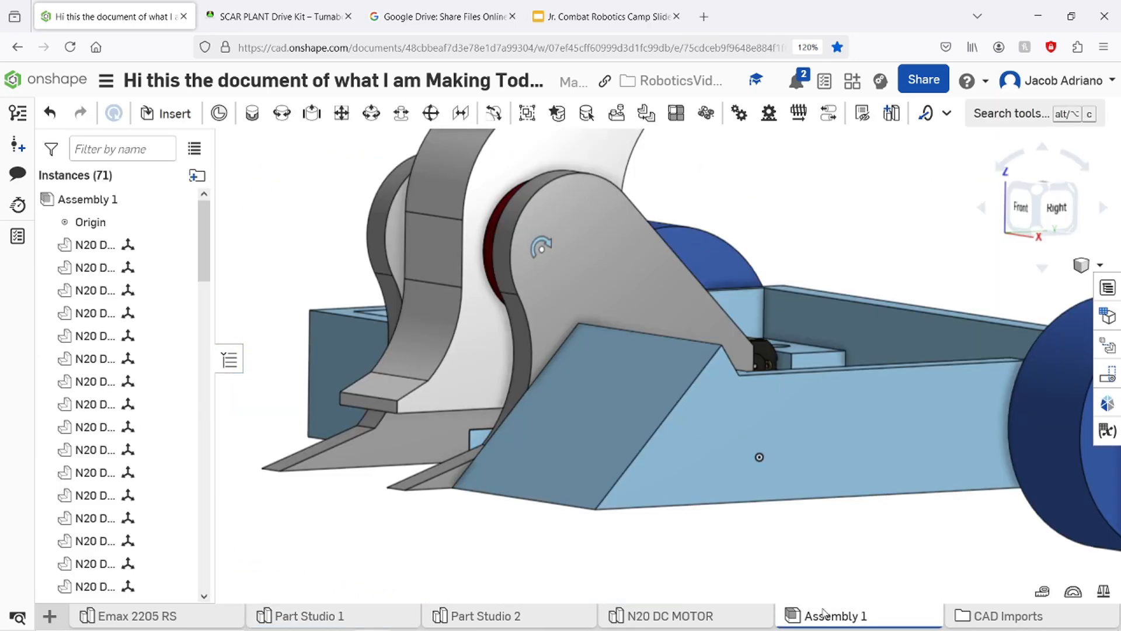
right_drag(610, 539, 705, 575)
click(980, 556)
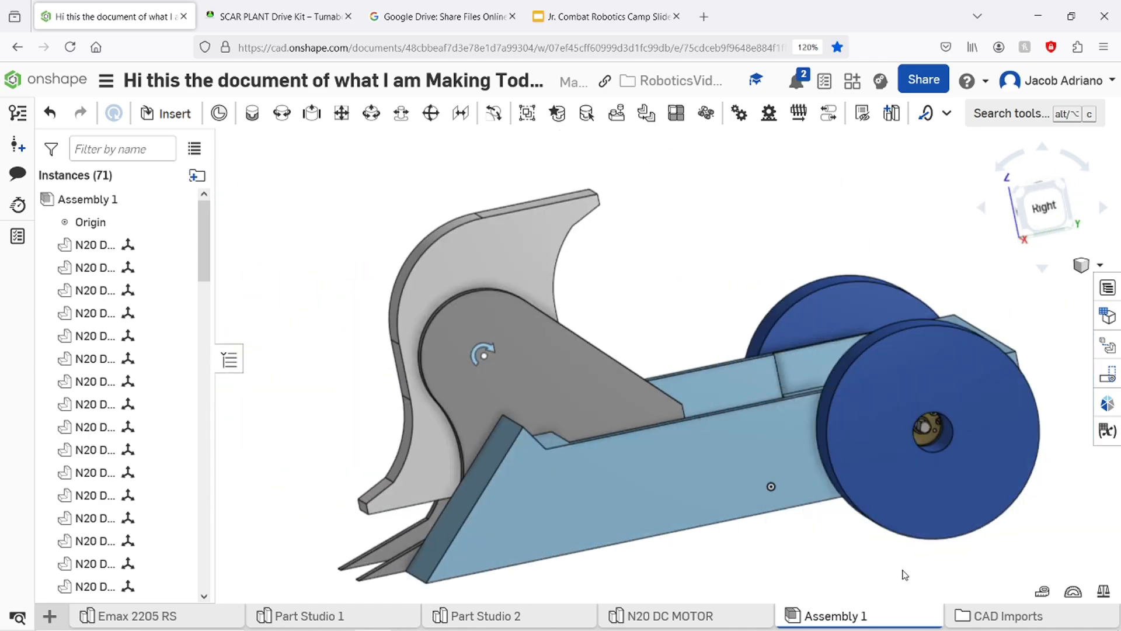
right_drag(737, 536, 820, 573)
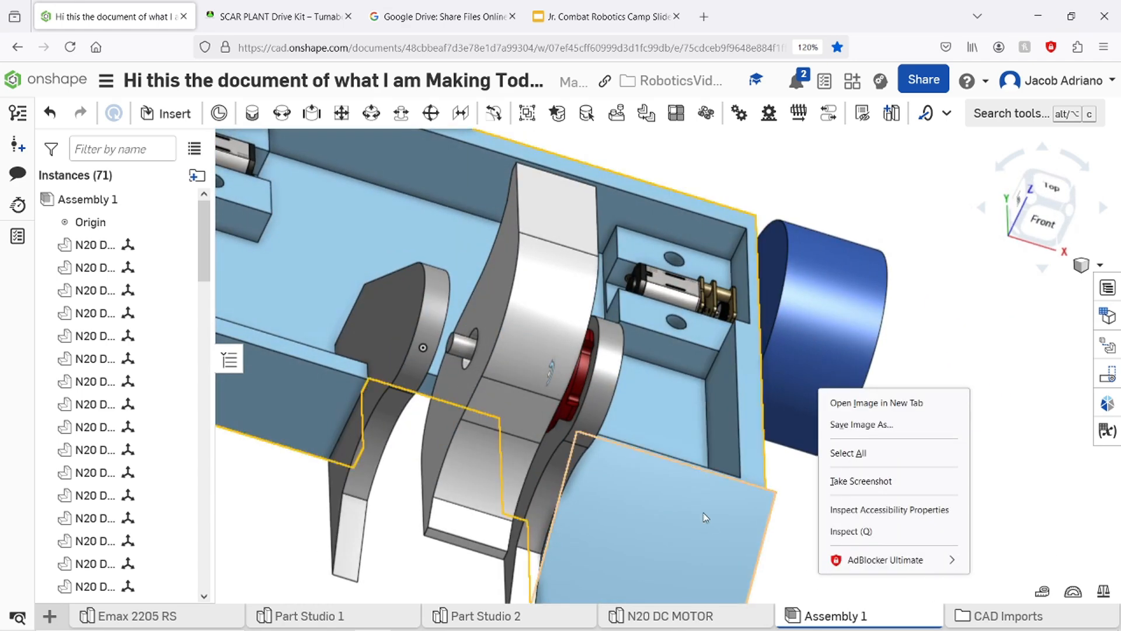
click(1089, 403)
key(f)
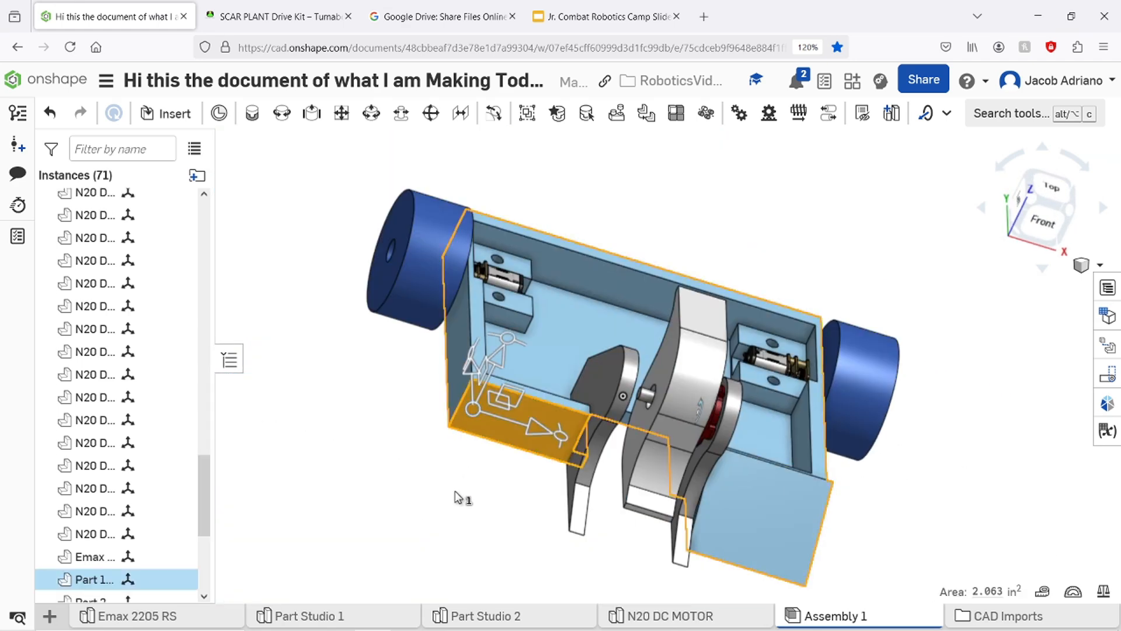
In Part Studio 1, change Mirror 3 to Add and merge the mirrored front wedge with the chassis.
click(357, 620)
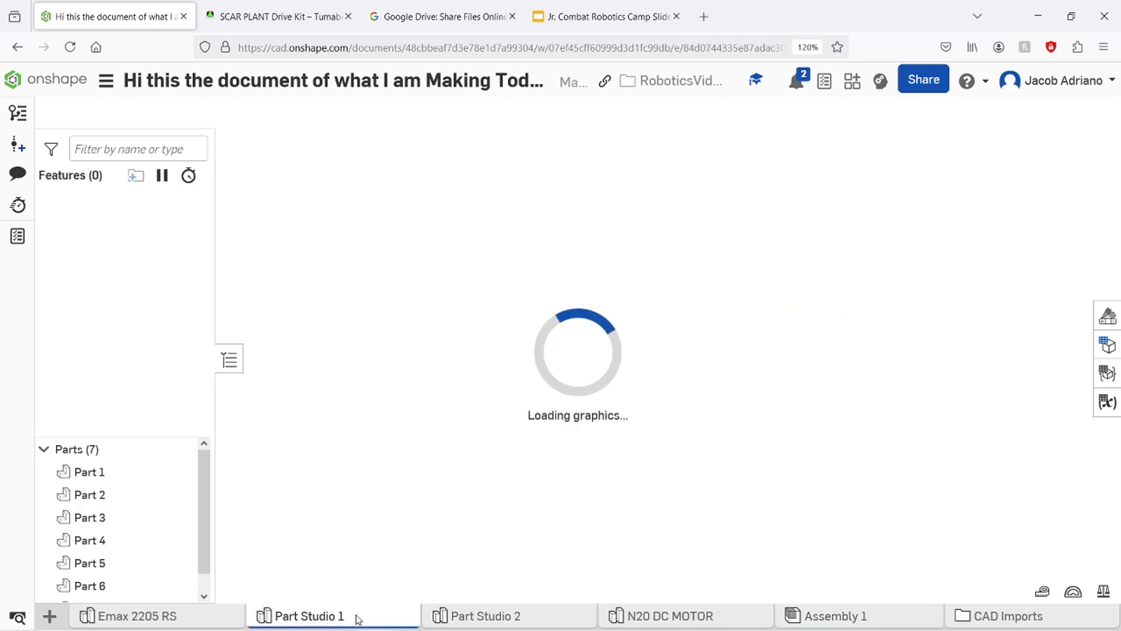
click(637, 461)
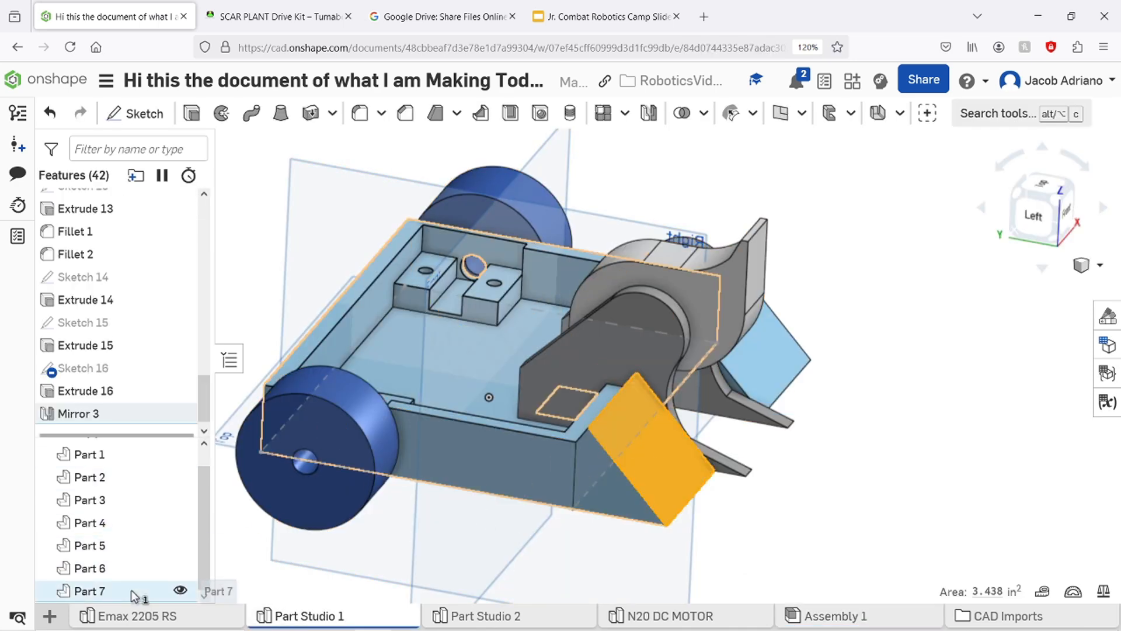
double_click(64, 413)
click(269, 196)
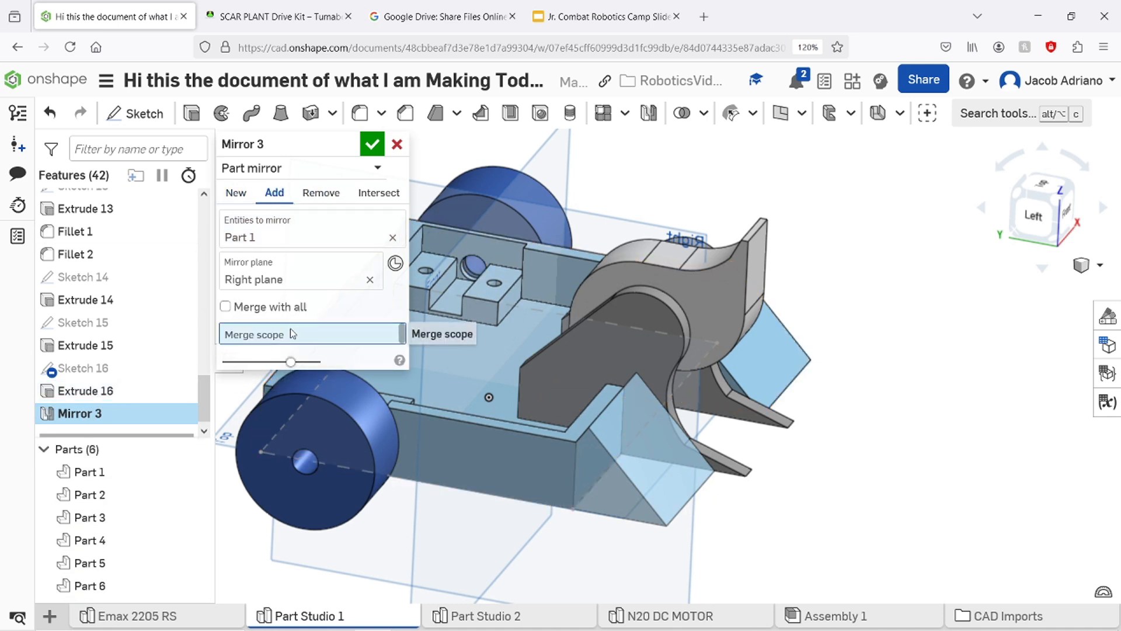
click(444, 327)
click(371, 144)
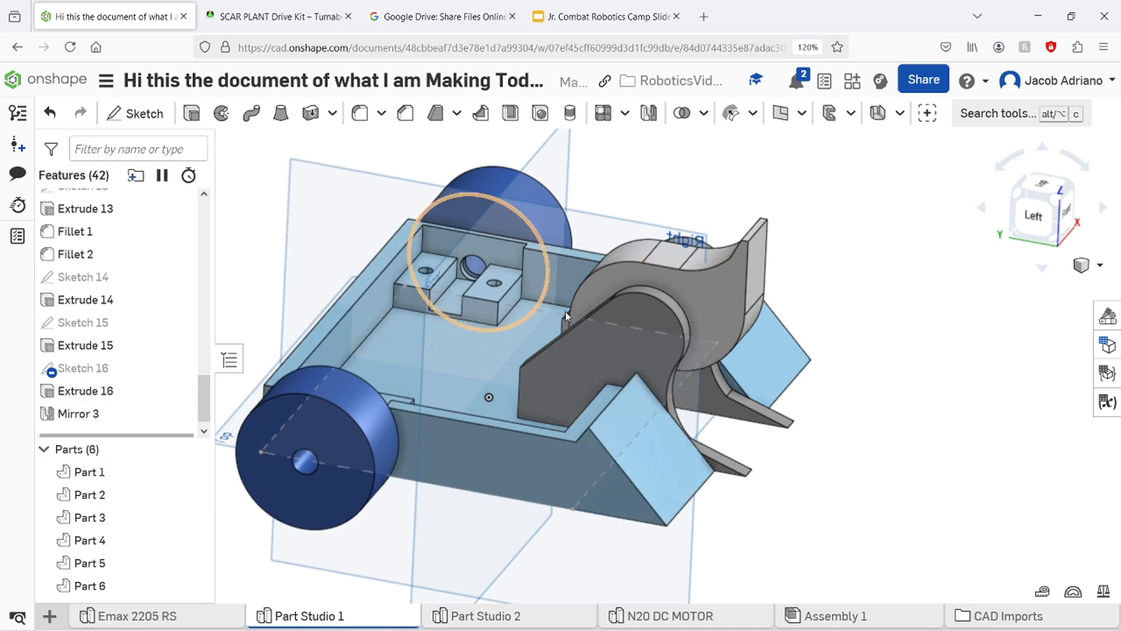
Switch to Assembly 1 and examine the mirrored front wedges and weapon supports from below, the front and the left side.
click(833, 619)
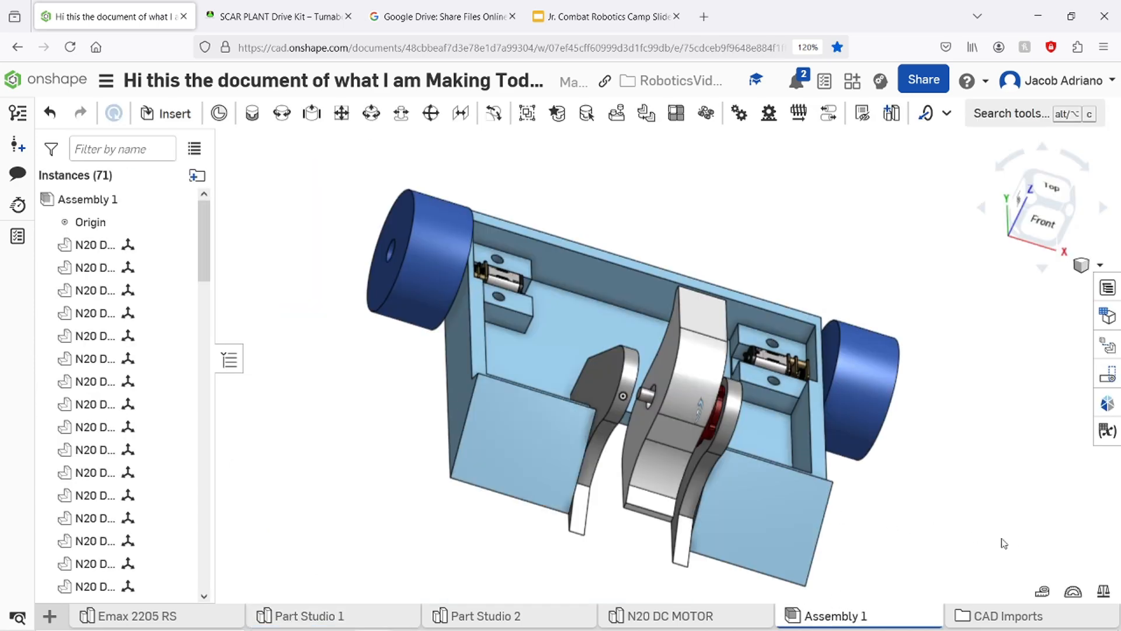
right_drag(1001, 538, 930, 321)
right_drag(732, 532, 749, 357)
click(869, 321)
middle_drag(974, 510, 700, 563)
right_drag(699, 563, 834, 494)
click(693, 545)
right_drag(694, 545, 861, 490)
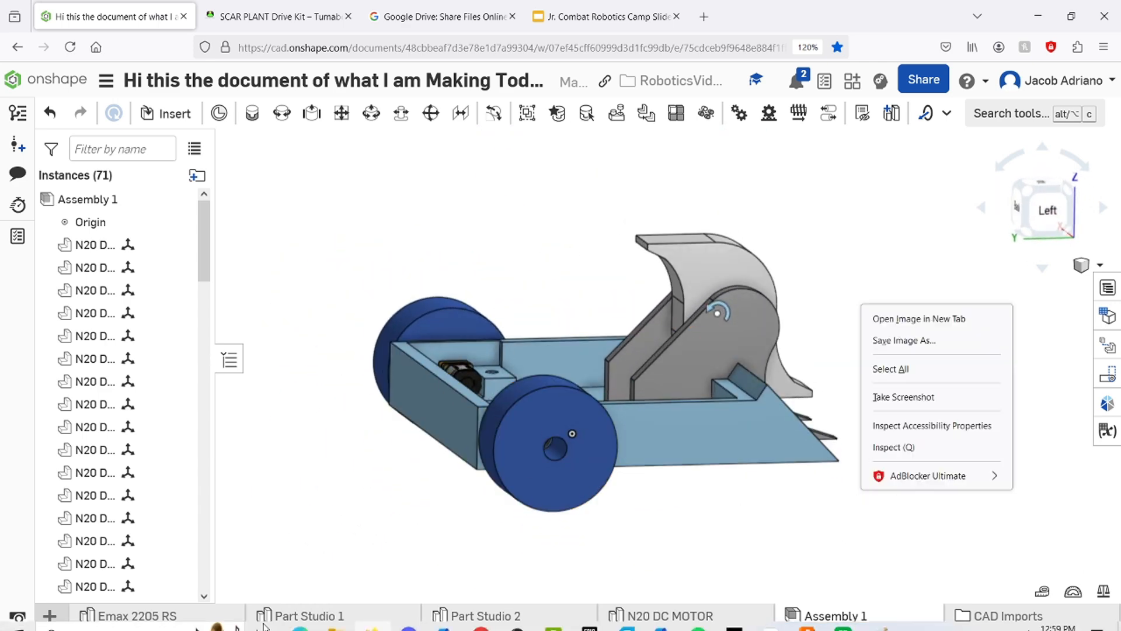
click(337, 543)
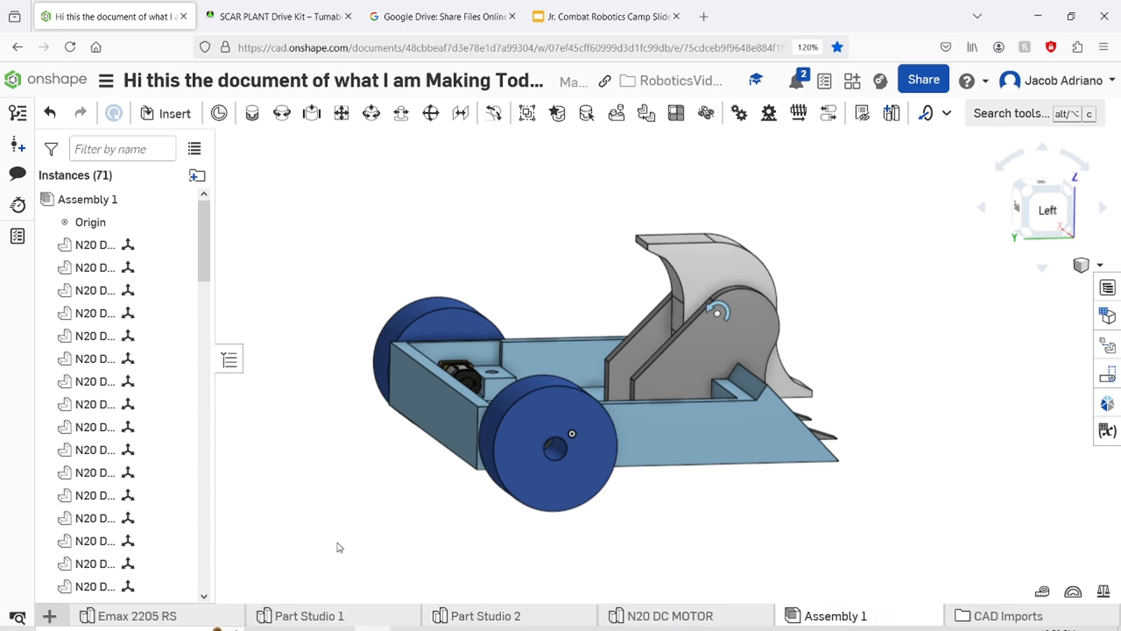
Return to Part Studio 1 and open Sketch 16 for editing, facing the chassis from the right side.
click(332, 625)
right_drag(872, 444, 722, 422)
click(391, 442)
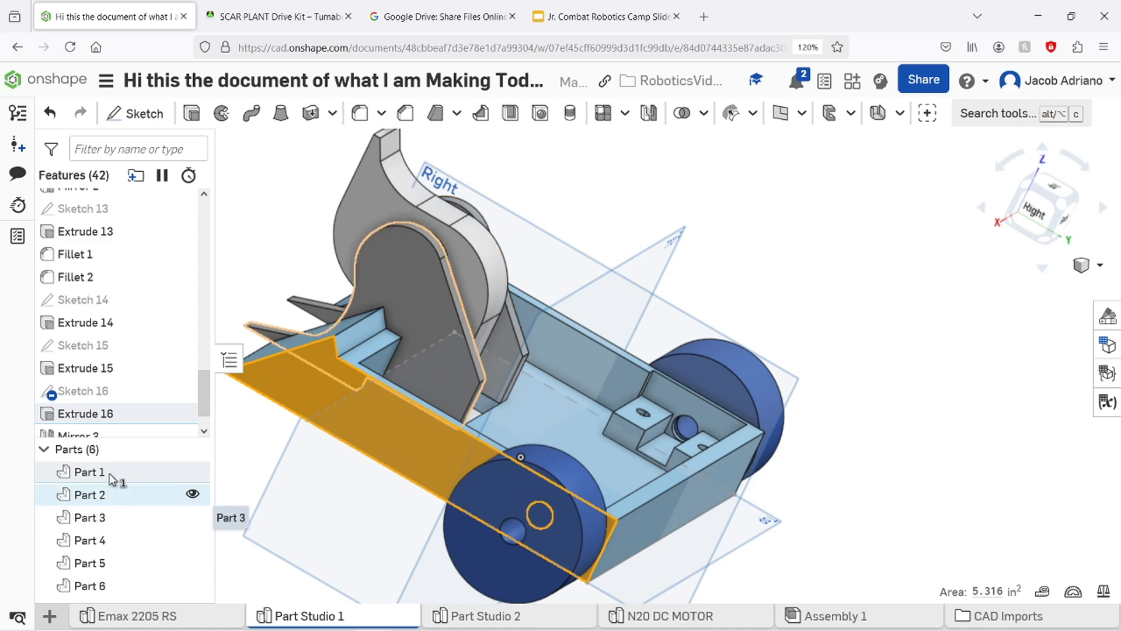
double_click(175, 390)
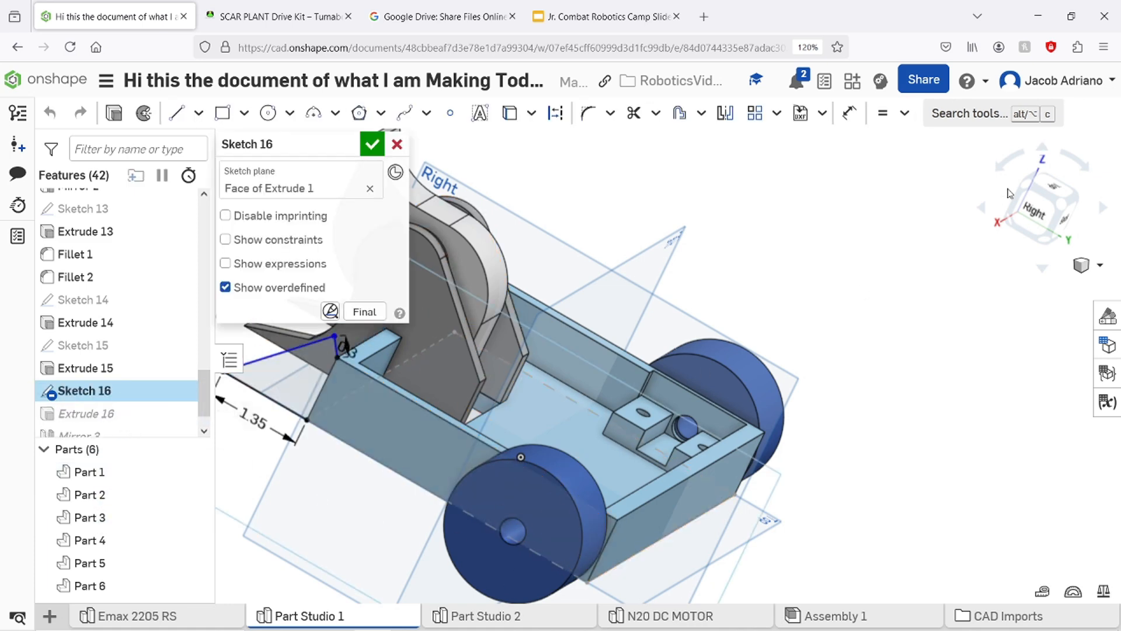
click(1039, 220)
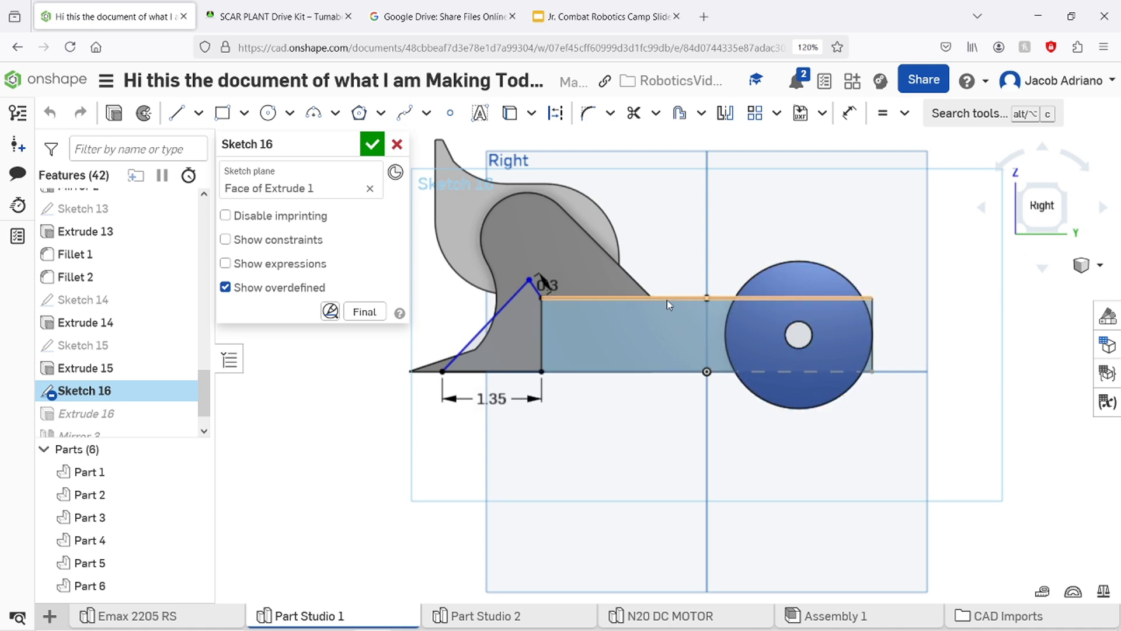
Examine the chassis sides and the space around the wheels from below and above.
key(l)
right_drag(792, 393, 766, 323)
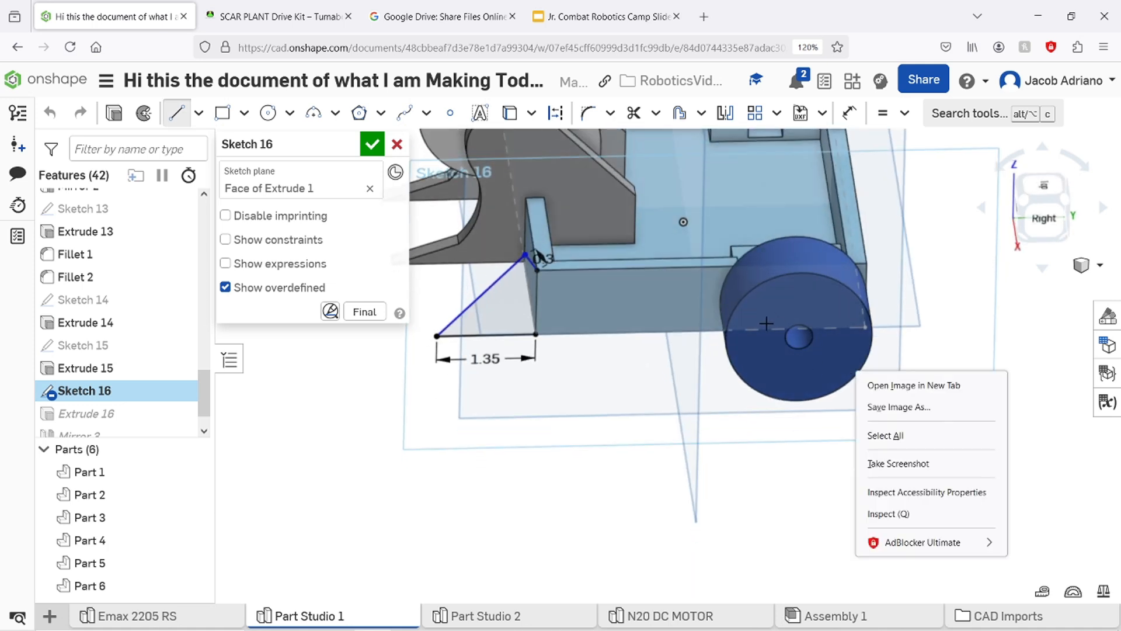
click(1043, 218)
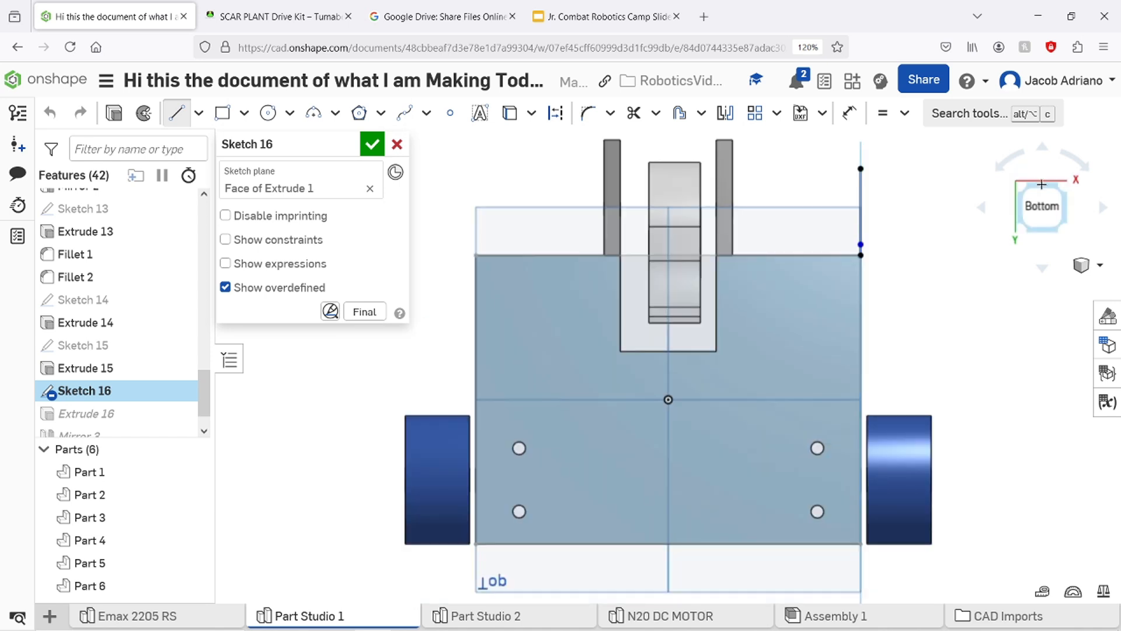
click(1041, 183)
middle_drag(922, 385, 729, 424)
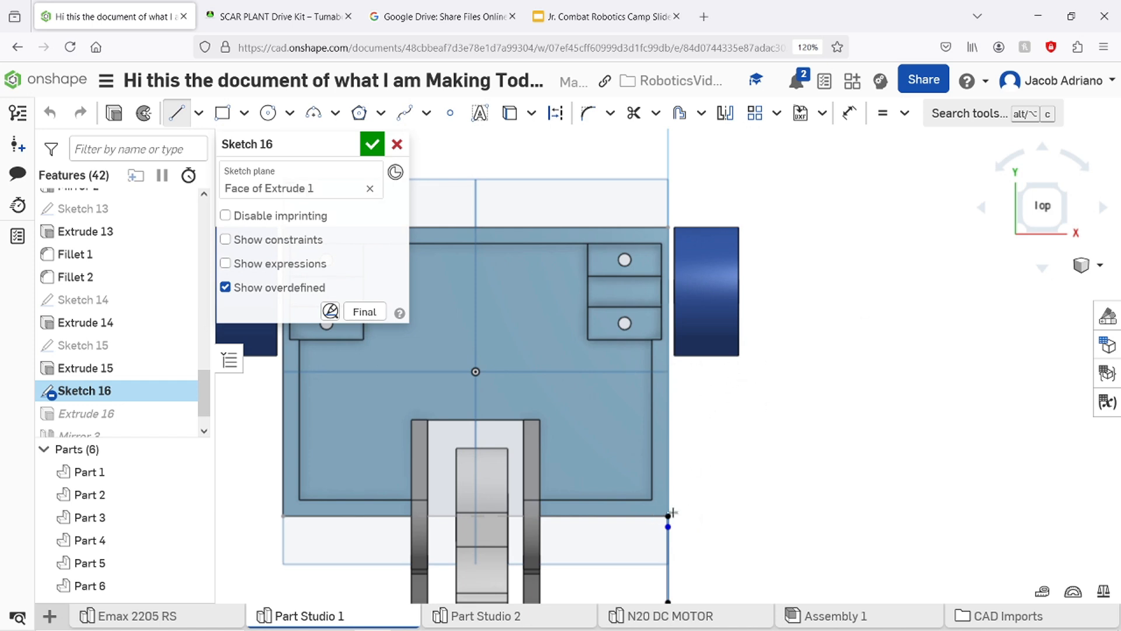
scroll(686, 472, down, 3)
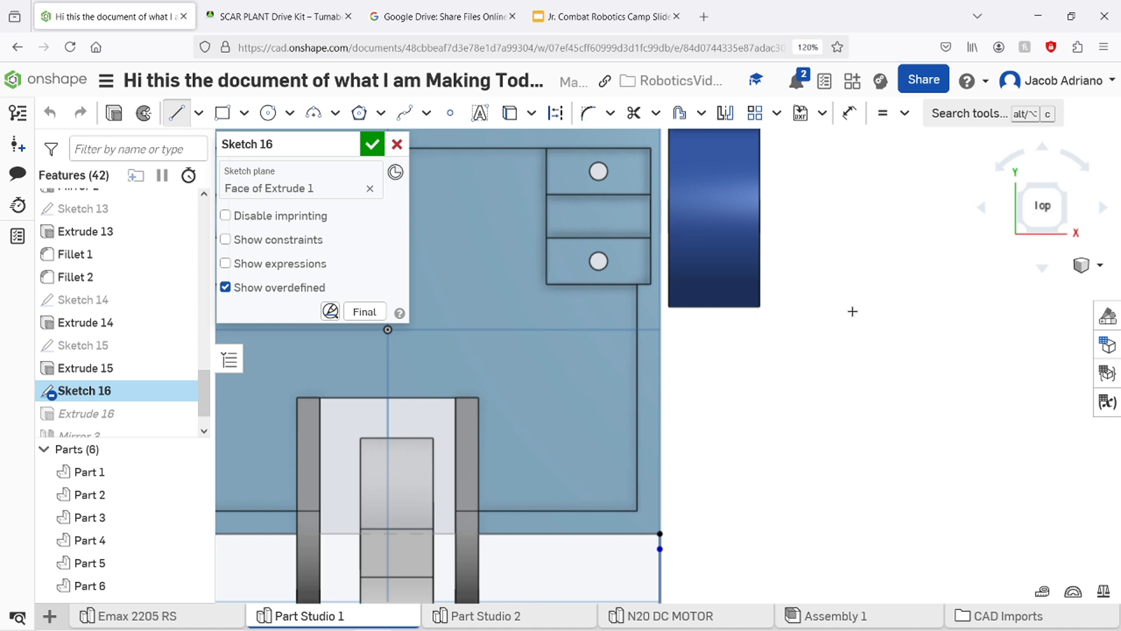
middle_drag(852, 312, 816, 400)
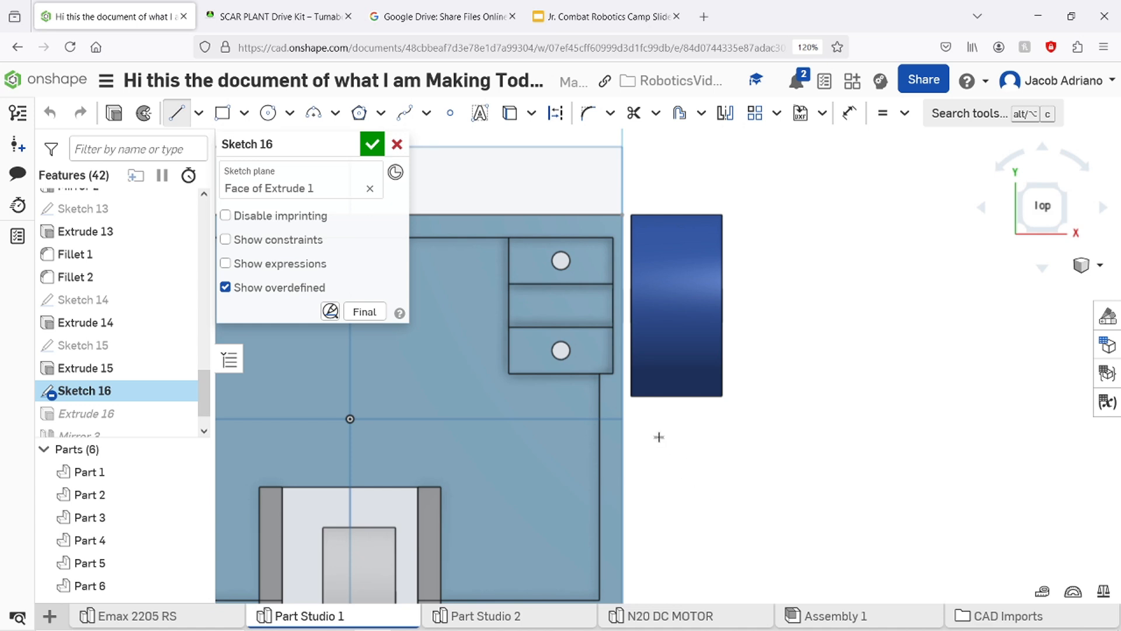
scroll(768, 480, down, 2)
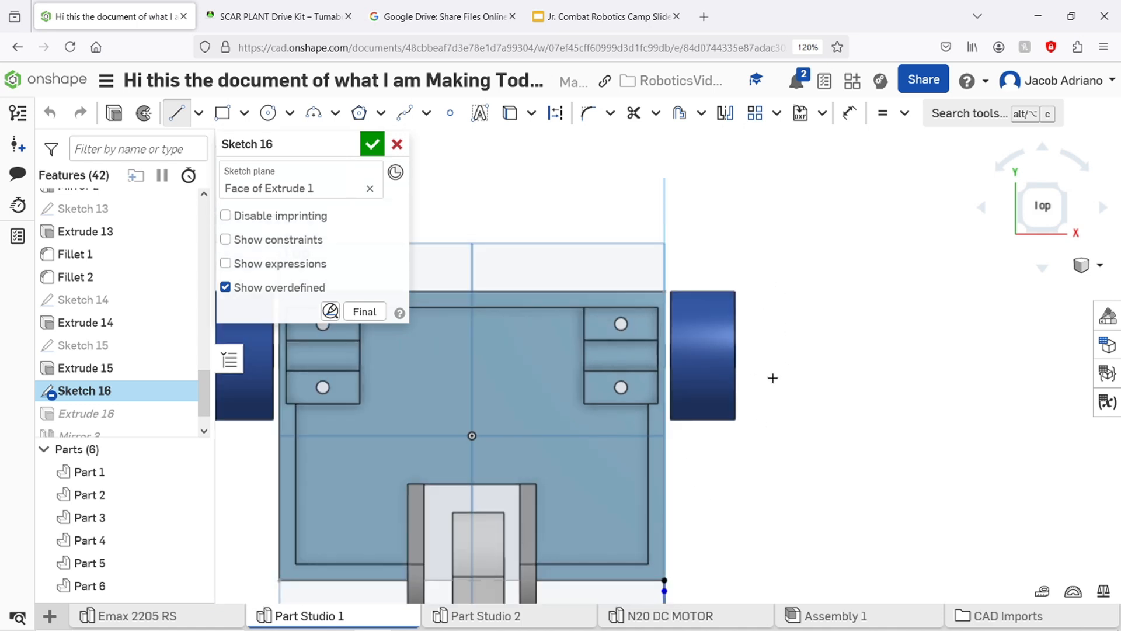
right_drag(684, 507, 625, 498)
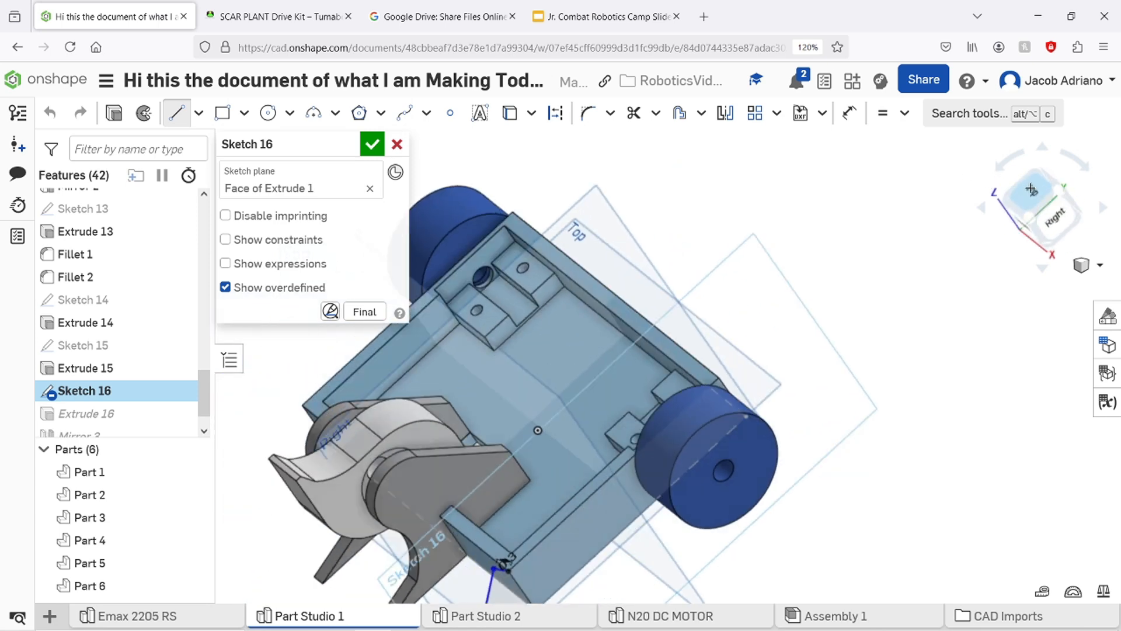
click(1033, 186)
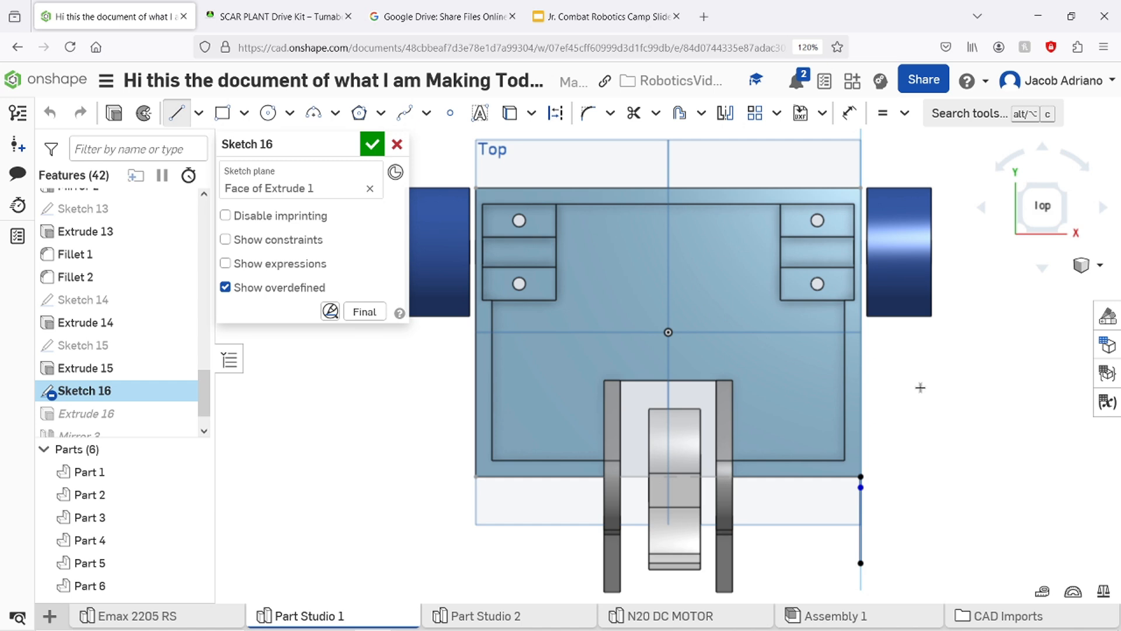
middle_drag(921, 387, 726, 431)
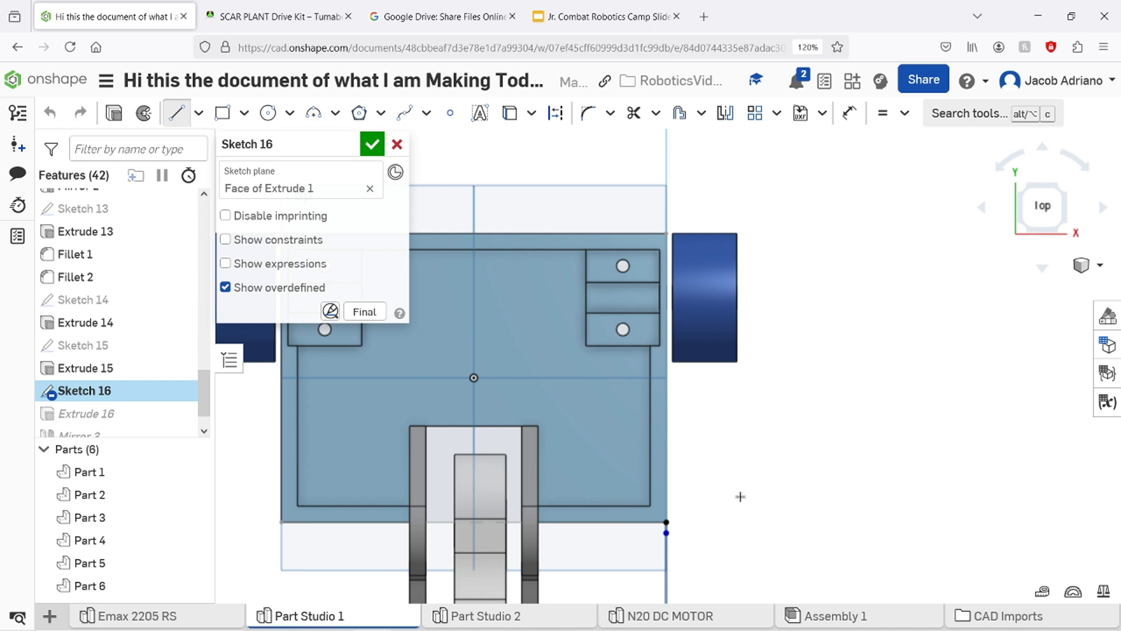
middle_drag(834, 346, 881, 332)
mouse_move(823, 549)
middle_down()
mouse_move(934, 445)
mouse_move(820, 526)
middle_up()
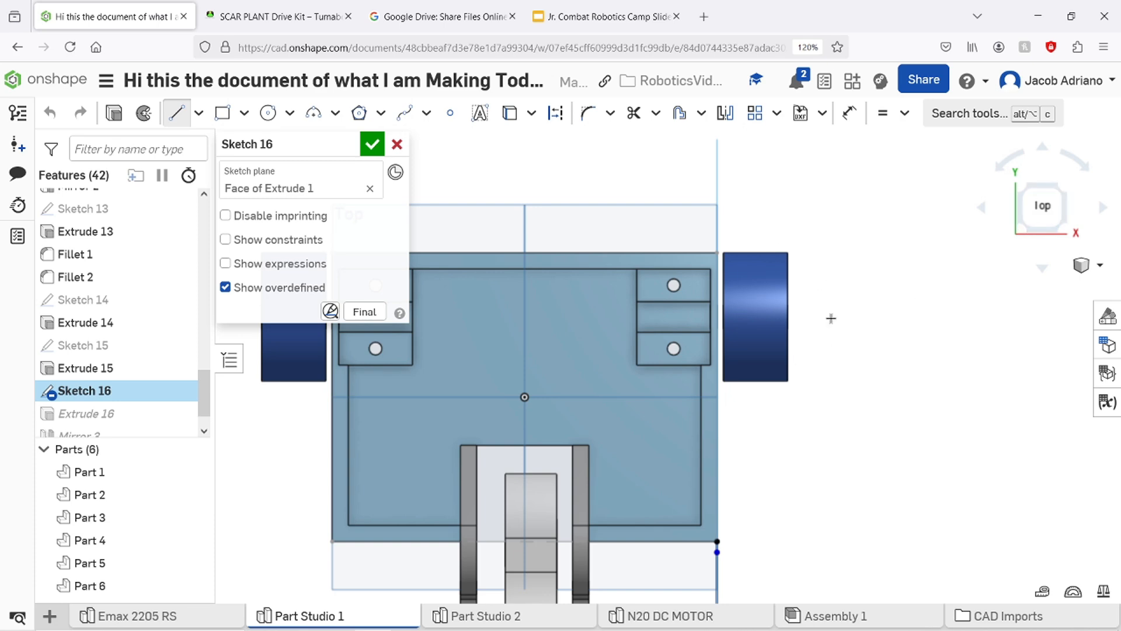
From the right side, sketch a line along the chassis's top edge from the rear corner to the vertical centre axis.
click(1070, 228)
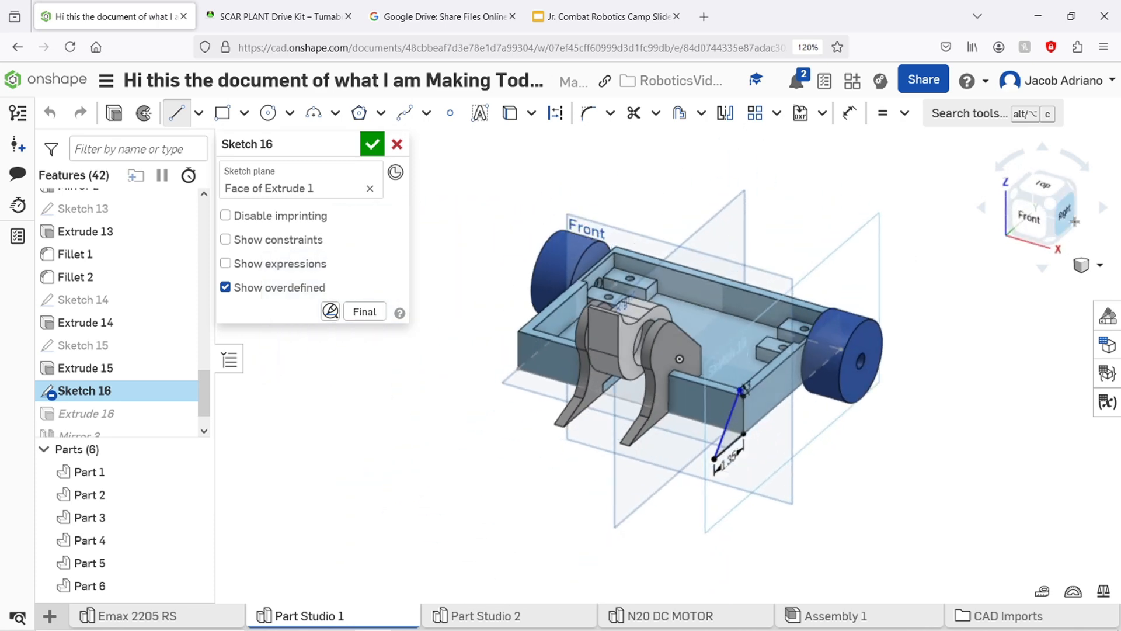
click(1072, 222)
scroll(699, 330, up, 5)
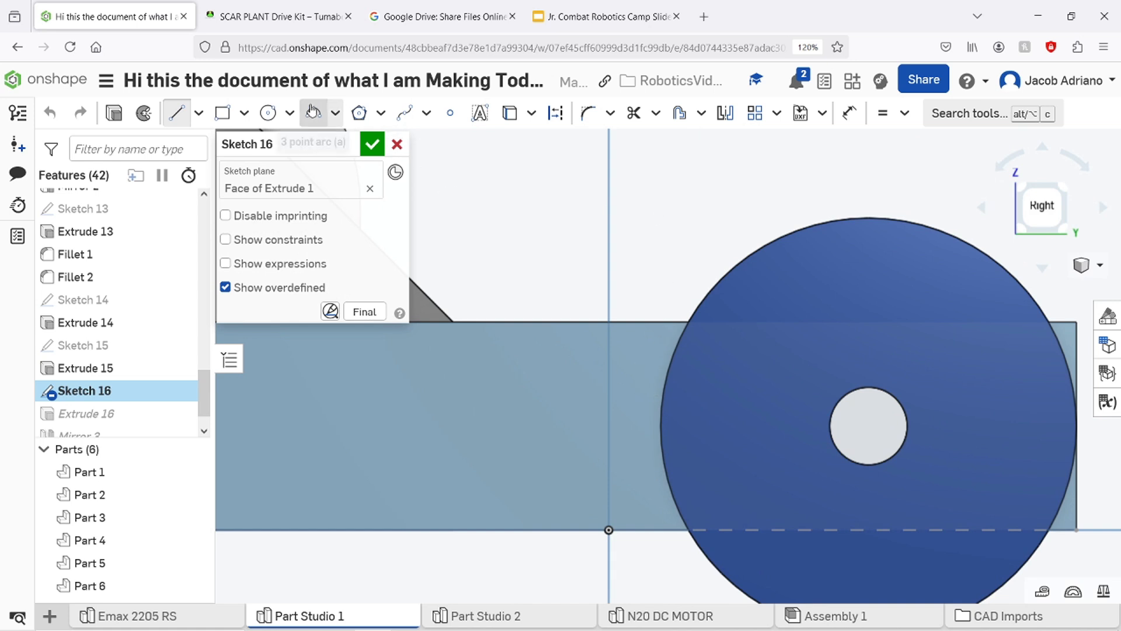
key(Escape)
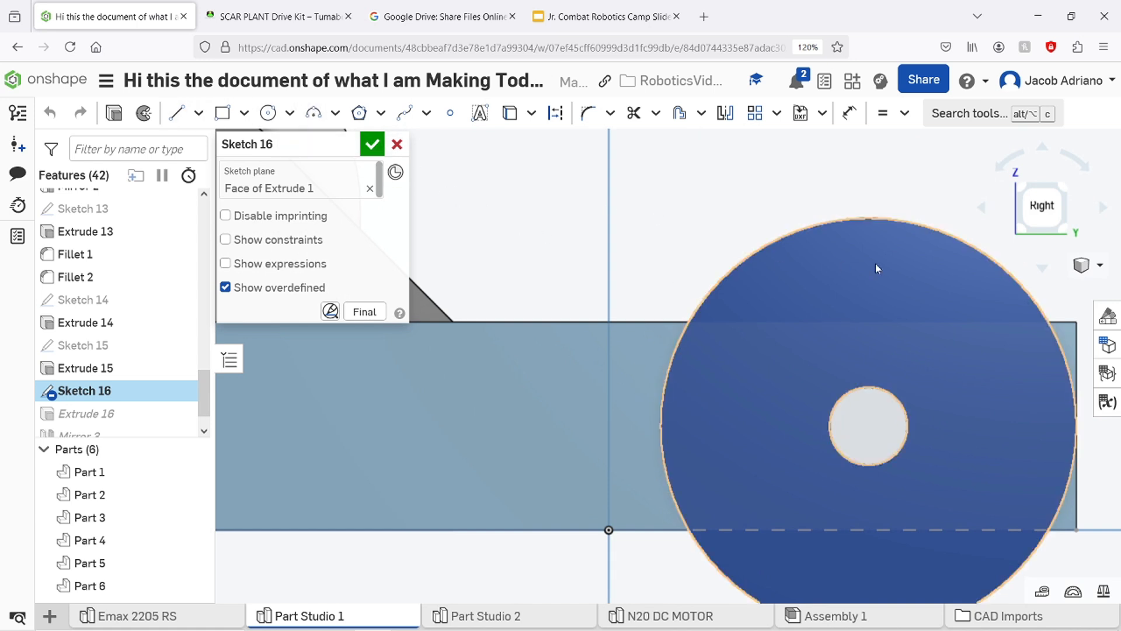
key(l)
click(1076, 323)
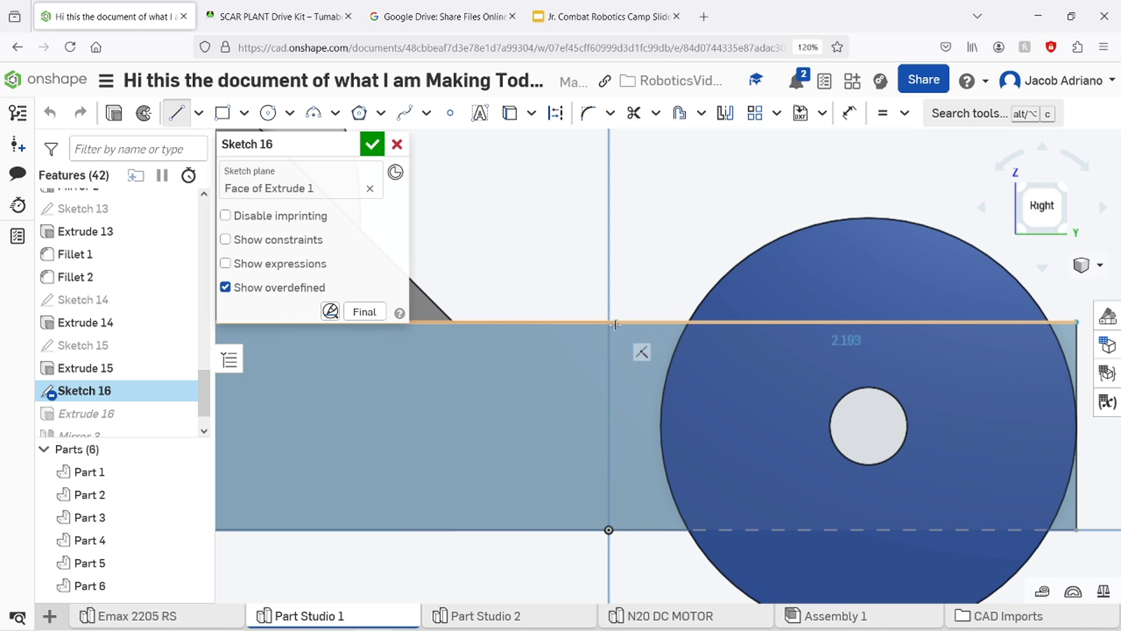
click(610, 323)
key(Escape)
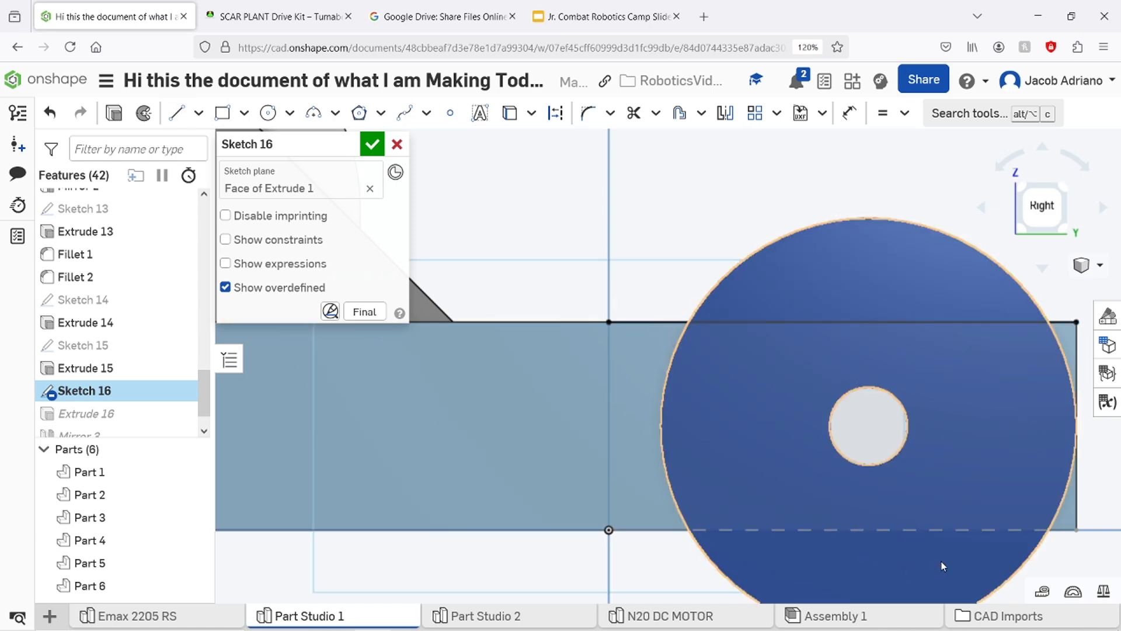
Sketch a line along the chassis's bottom edge from the rear corner to the origin.
key(l)
click(1077, 530)
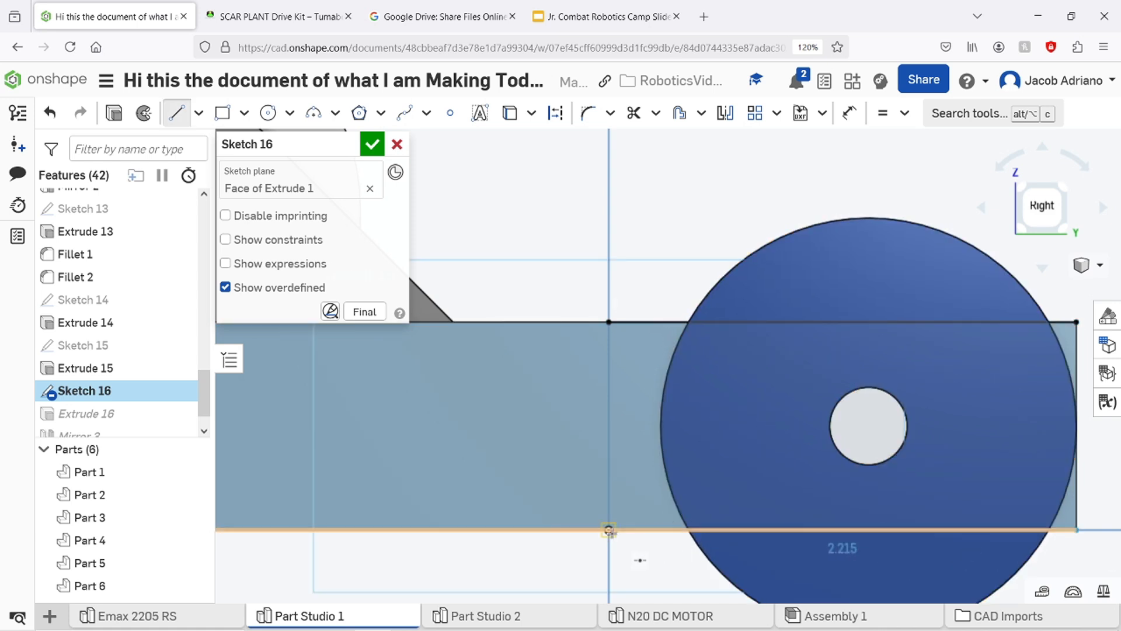
click(609, 530)
scroll(617, 538, up, 2)
scroll(619, 542, down, 4)
key(Escape)
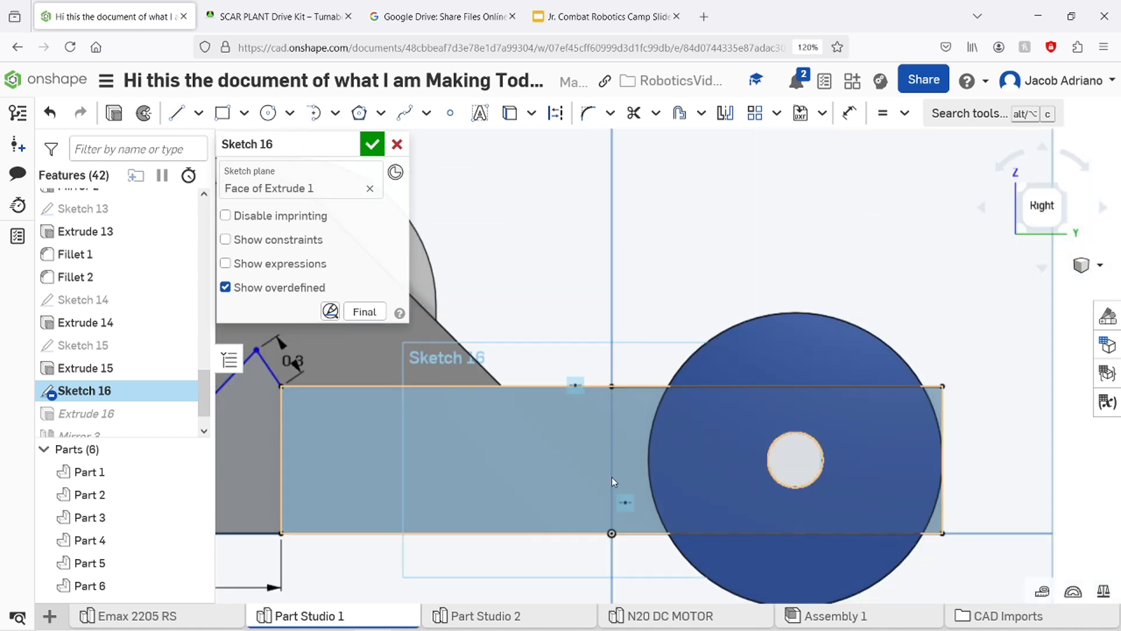
middle_drag(596, 465, 623, 433)
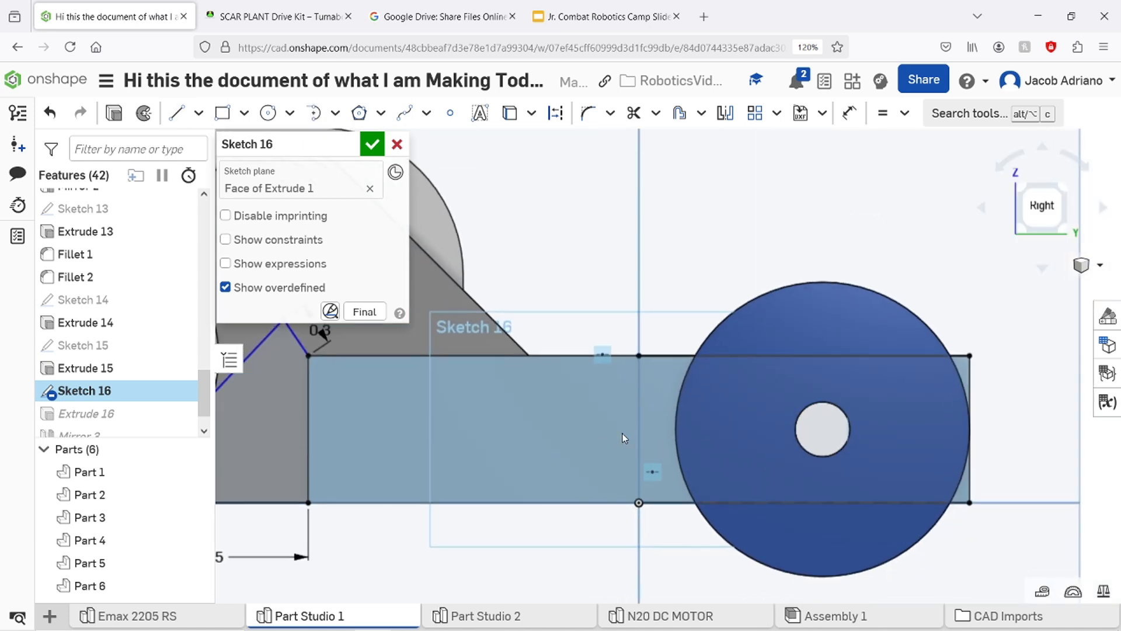
Join the front ends of the two lines with a three-point arc of about 0.83 in radius bulging toward the weapon.
click(335, 113)
click(345, 144)
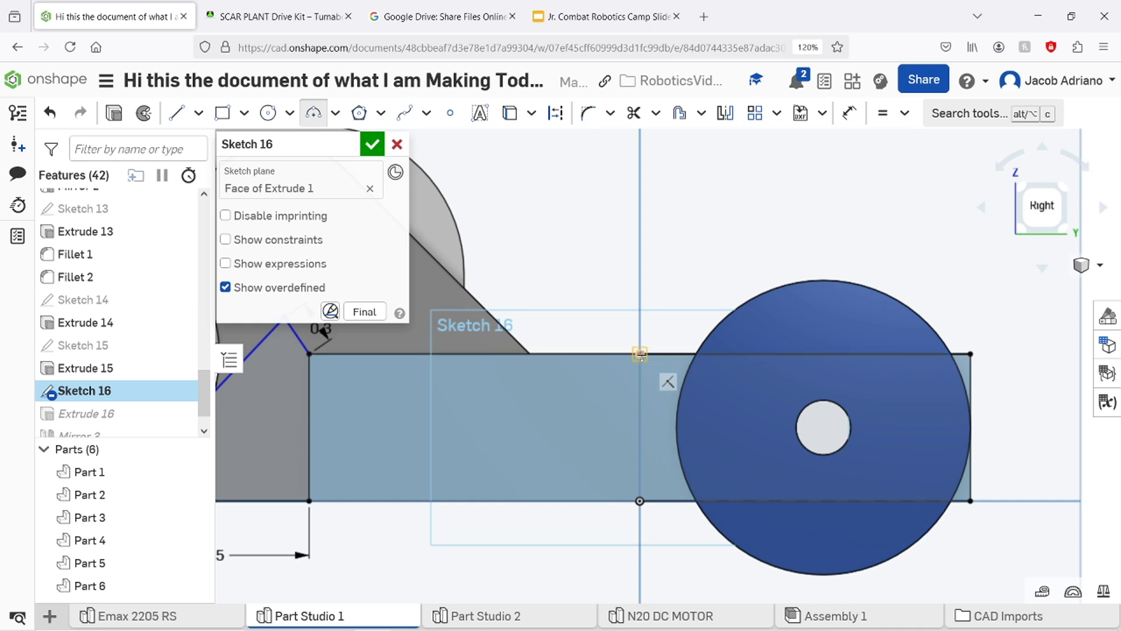
click(640, 353)
click(640, 500)
click(614, 433)
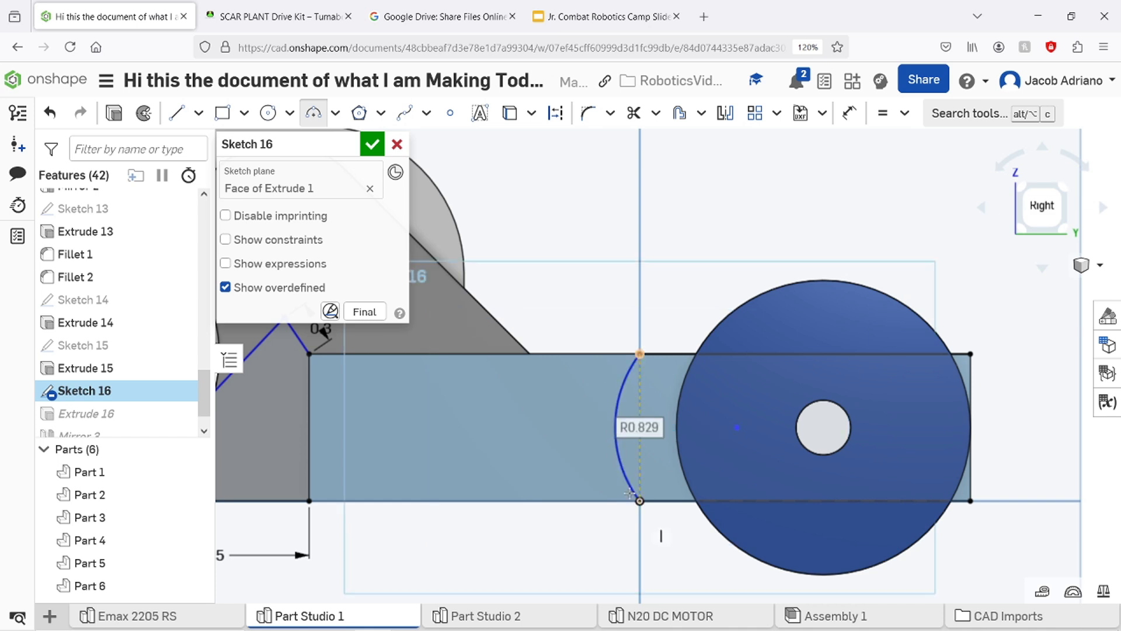
key(Escape)
Dimension the arc's radius to 0.8 in.
key(d)
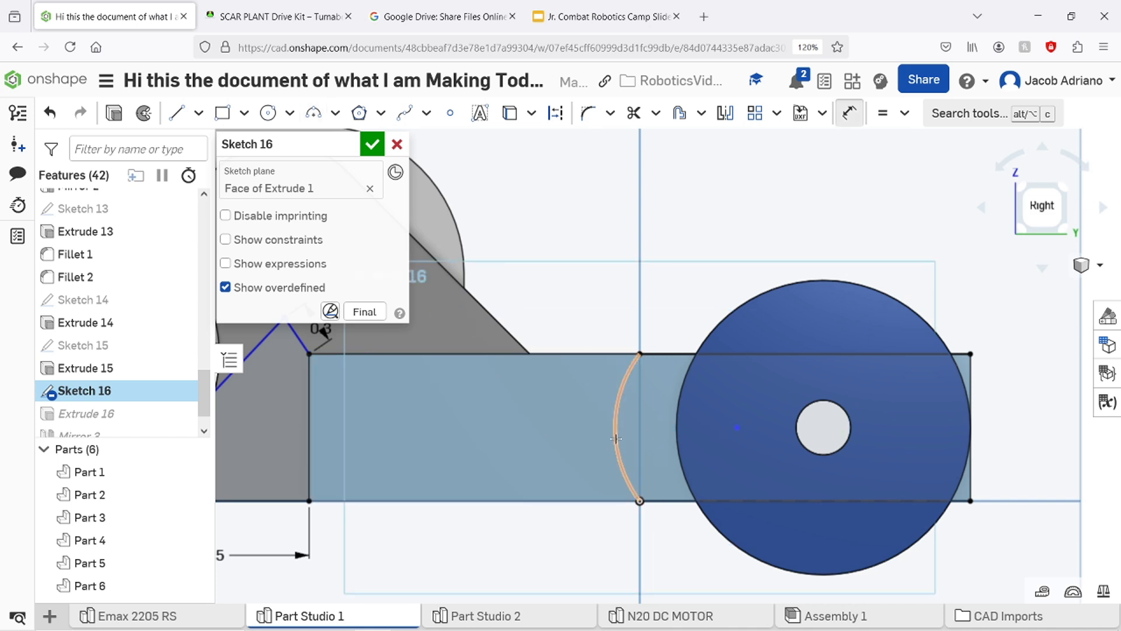
click(616, 434)
click(639, 432)
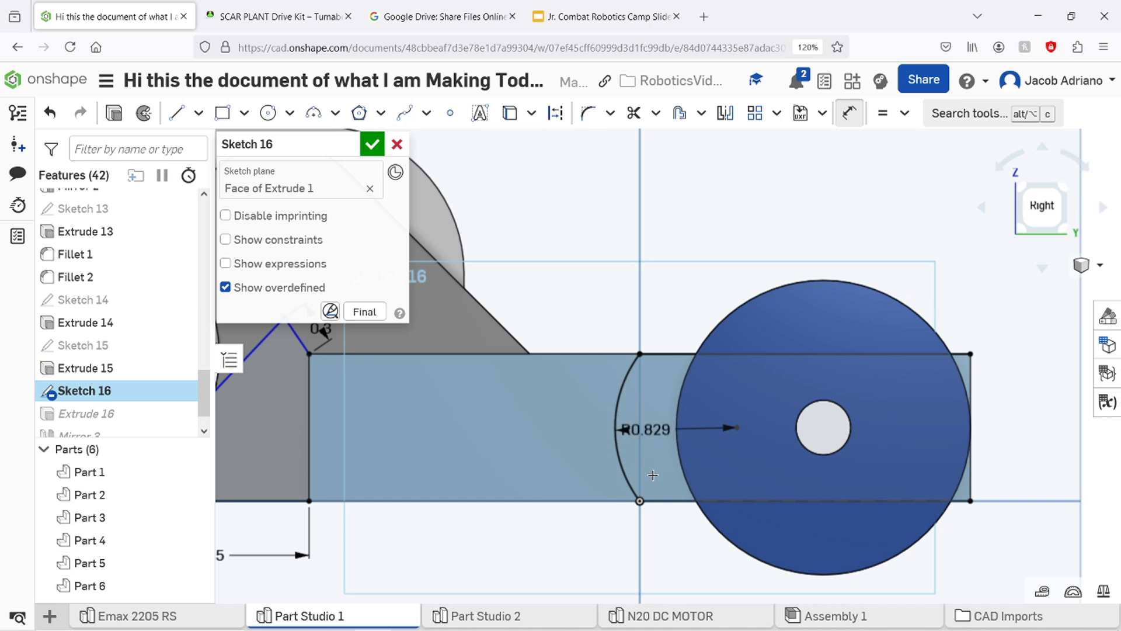
key(BackSpace)
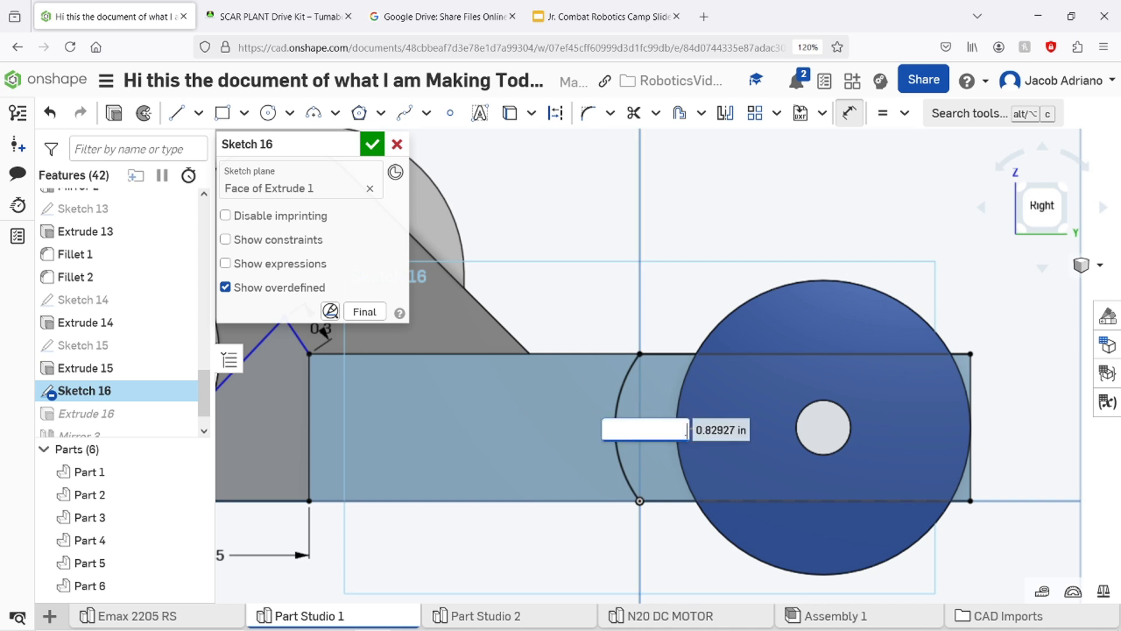
text(0.8)
key(Return)
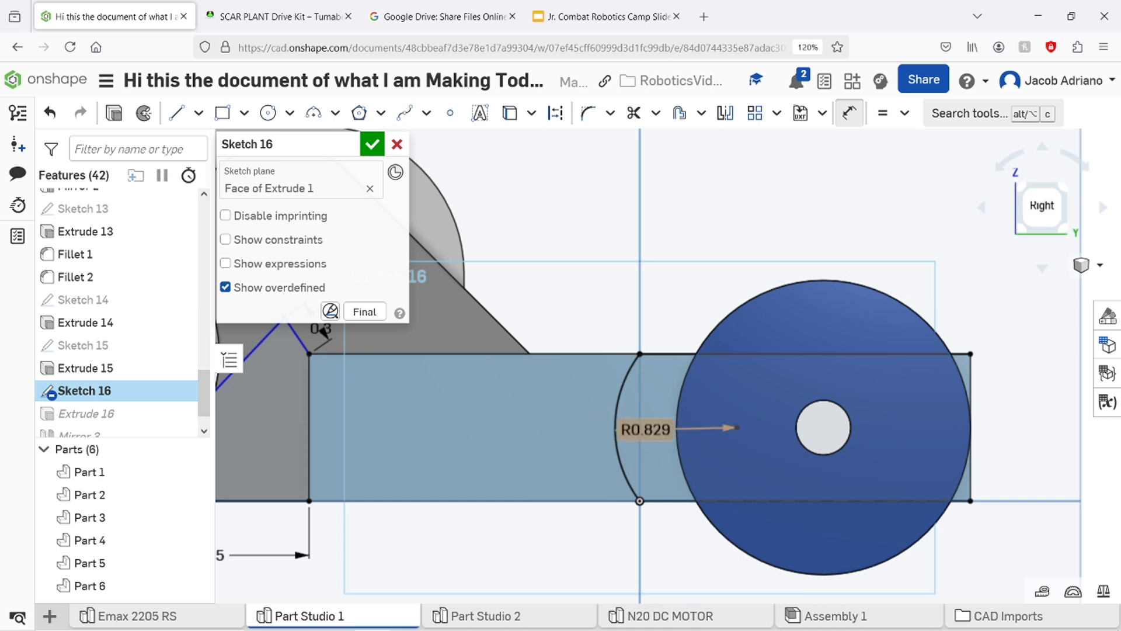
mouse_move(564, 541)
middle_down()
mouse_move(625, 546)
mouse_move(651, 529)
middle_up()
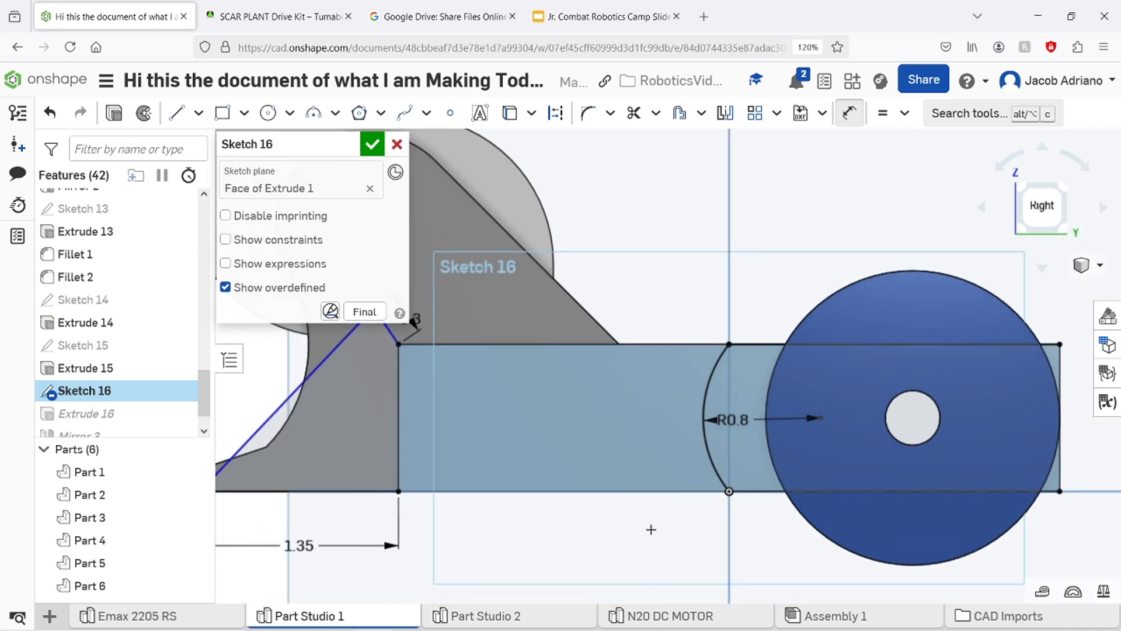
Extrude the side profile with the arc end 1 in outward, adding it to the chassis part.
right_drag(520, 558, 492, 568)
mouse_move(443, 483)
right_down()
mouse_move(471, 439)
mouse_move(639, 501)
right_up()
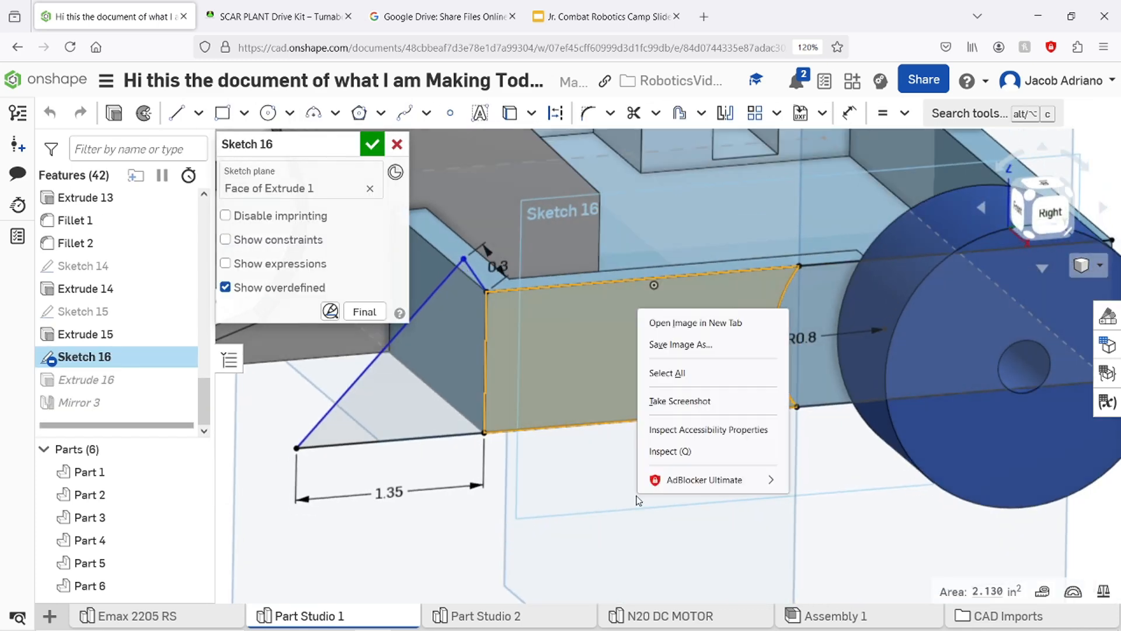
click(455, 579)
click(614, 327)
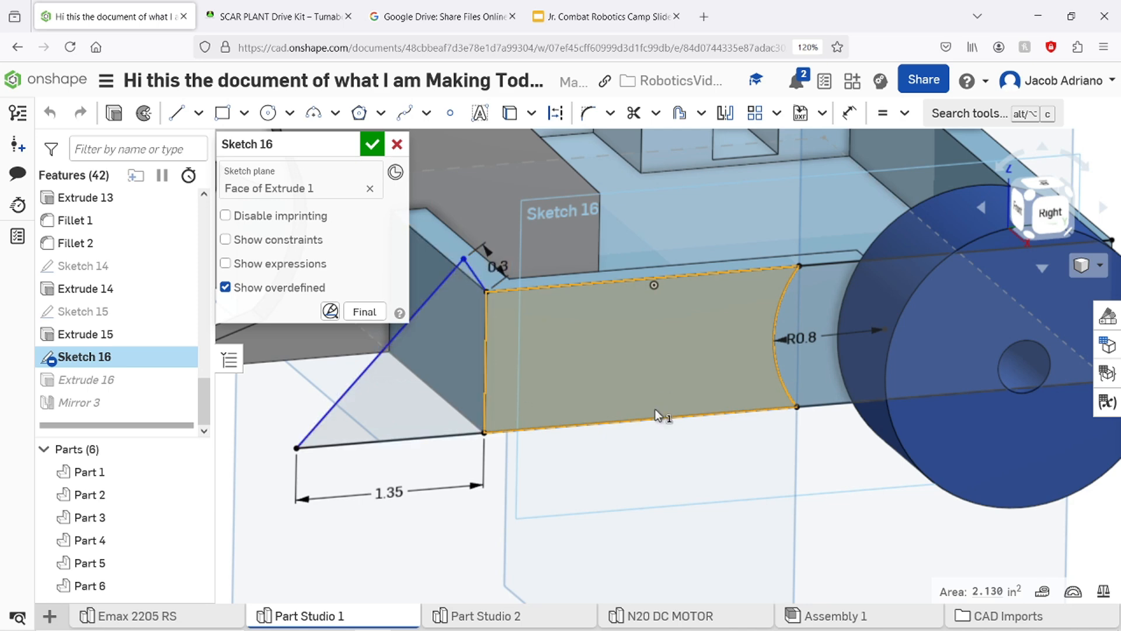
key(shift+e)
mouse_move(544, 476)
right_down()
mouse_move(580, 469)
mouse_move(795, 331)
right_up()
click(1025, 184)
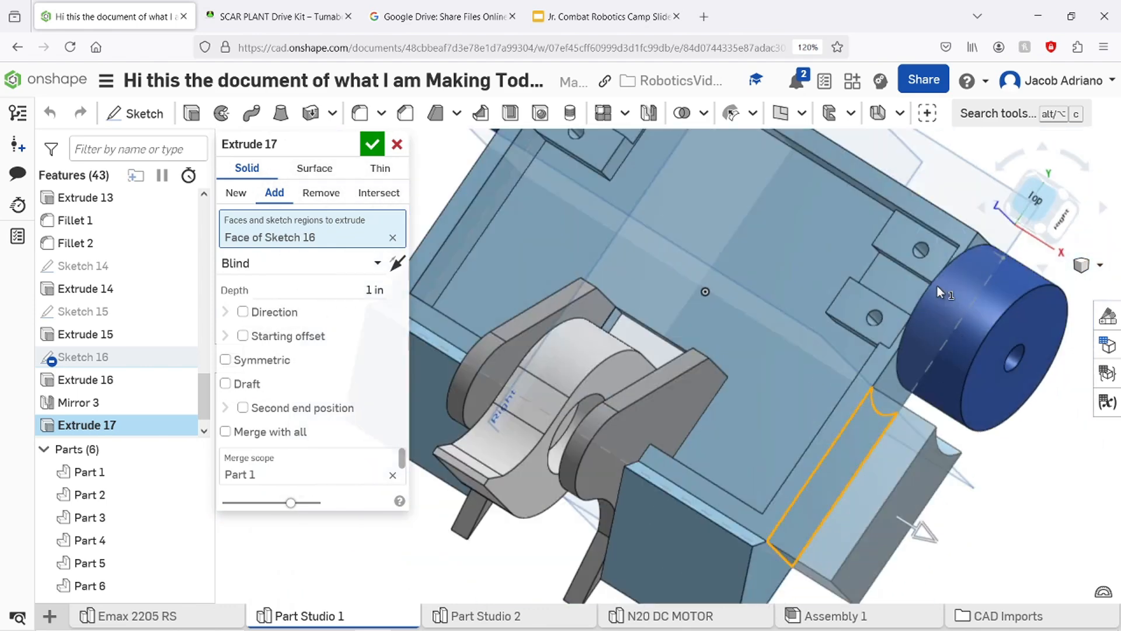
drag(941, 404, 960, 405)
text(1)
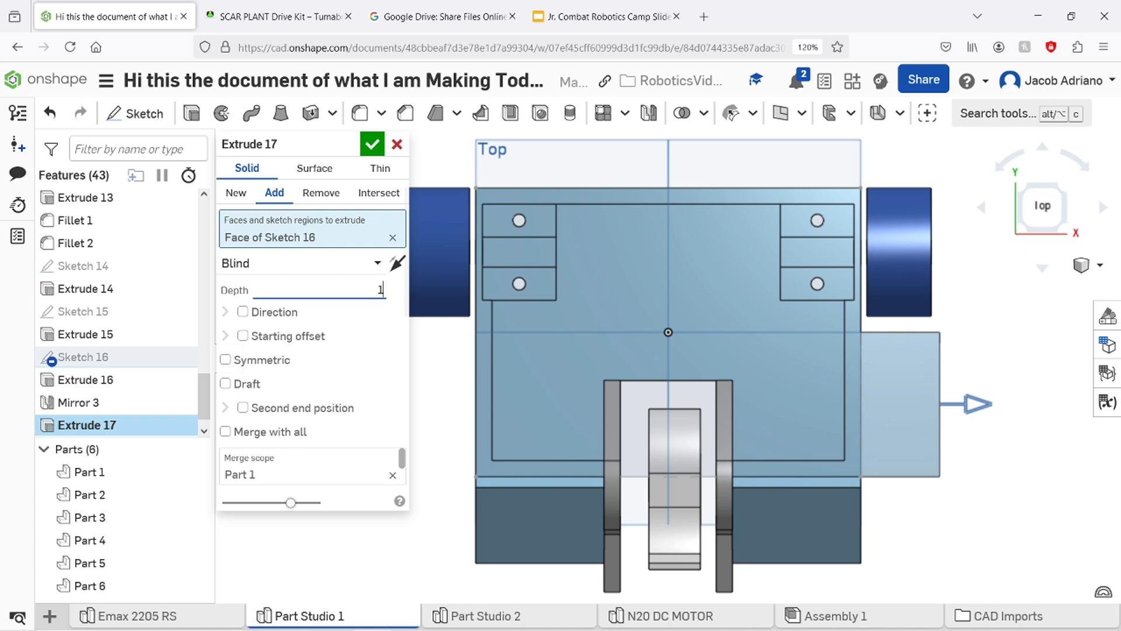
key(Return)
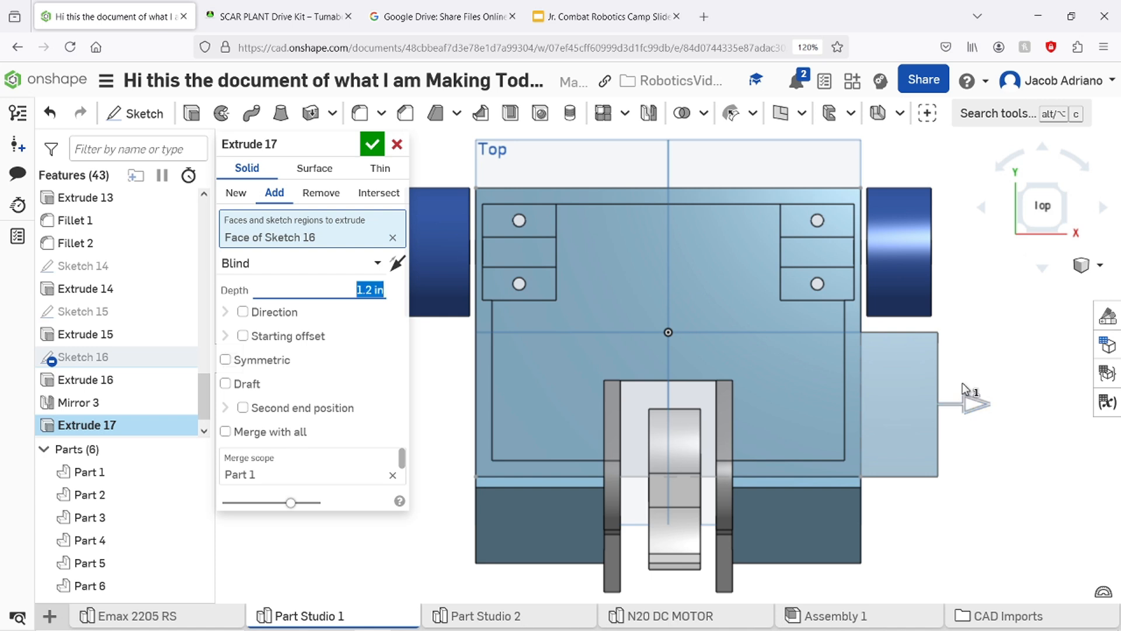
key(BackSpace)
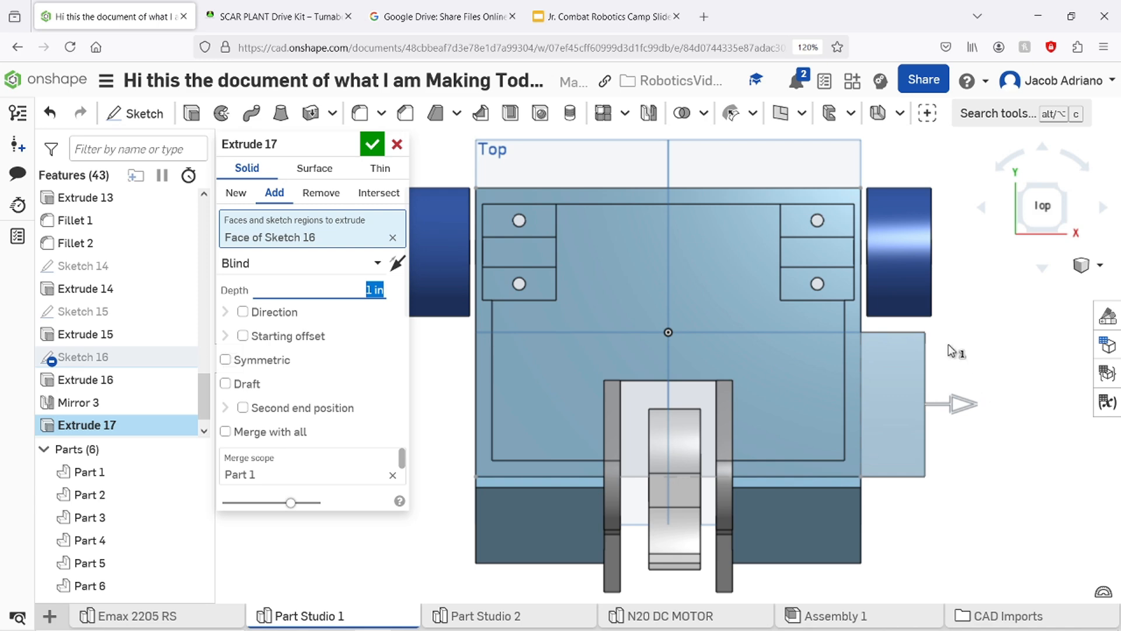
click(372, 143)
Examine the new side block and its clearance to the wheel from several angles.
right_drag(969, 392, 937, 341)
click(895, 487)
right_drag(896, 487, 598, 281)
click(301, 530)
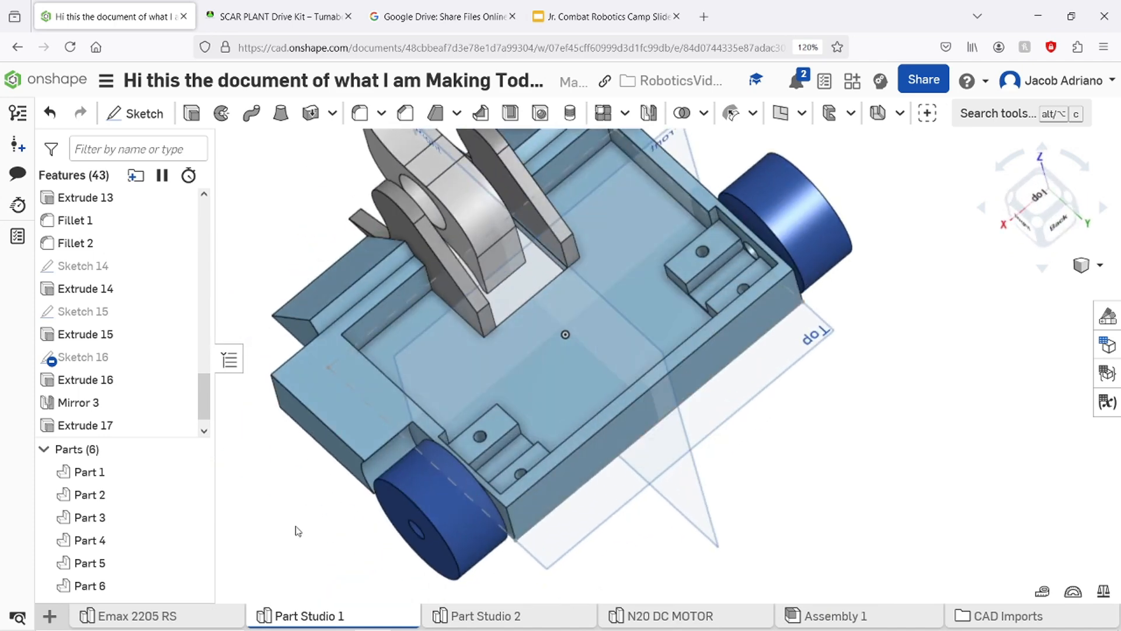
right_drag(301, 530, 812, 543)
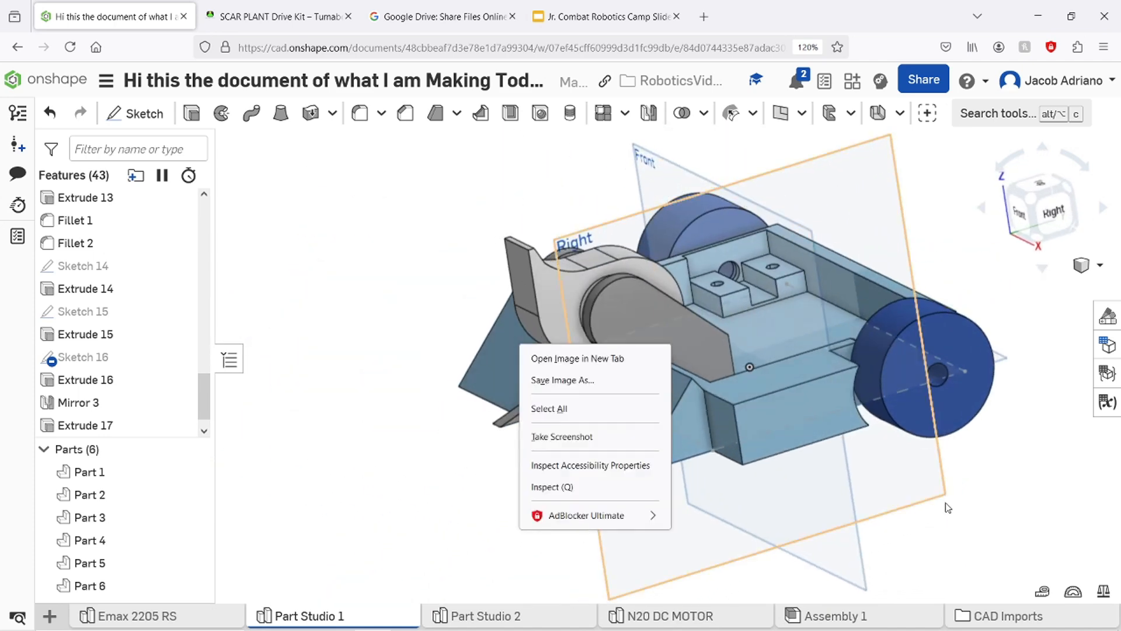
click(1019, 507)
middle_drag(1019, 507, 944, 507)
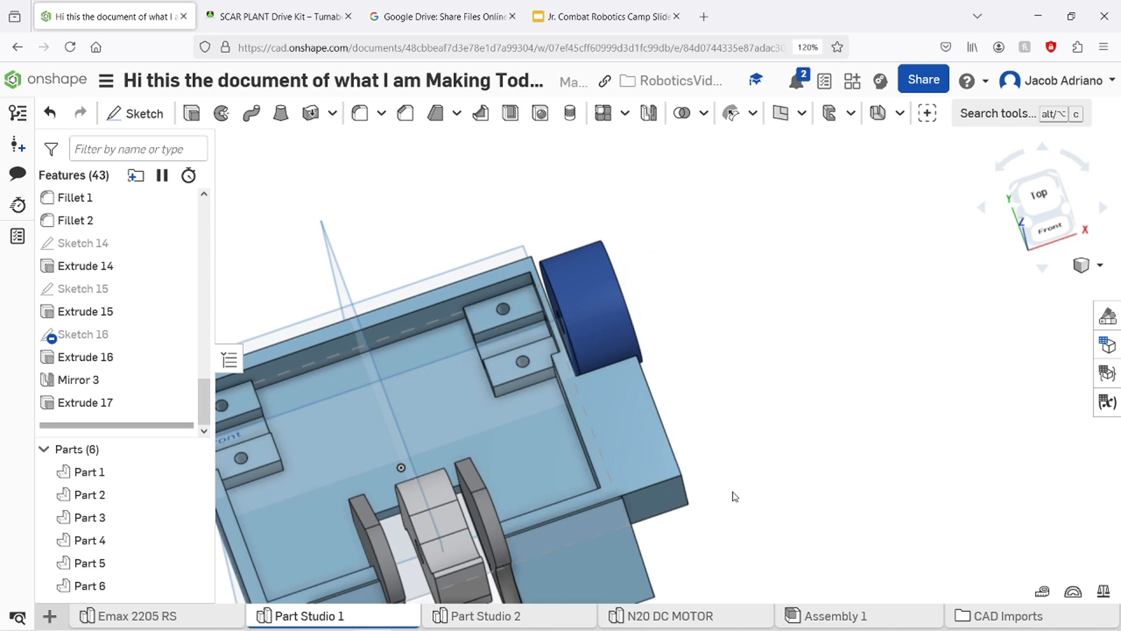
right_drag(735, 496, 757, 581)
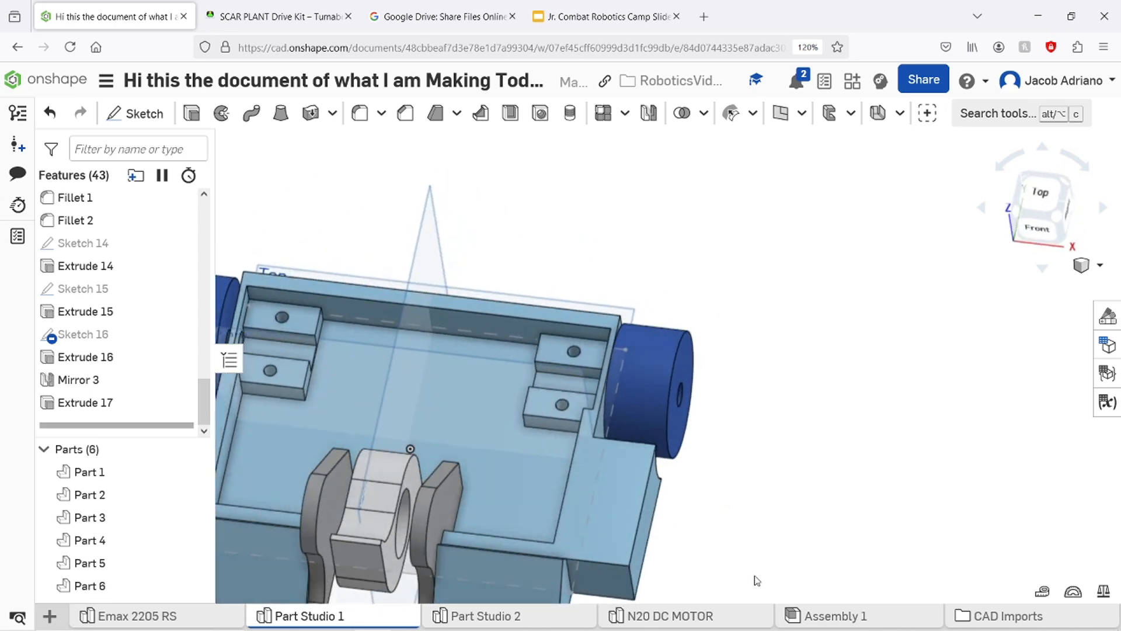
On the chassis's top face, sketch a diagonal line about 2.48 in long from the chassis's front corner to the side block's outer wheel-side corner.
click(141, 113)
click(631, 518)
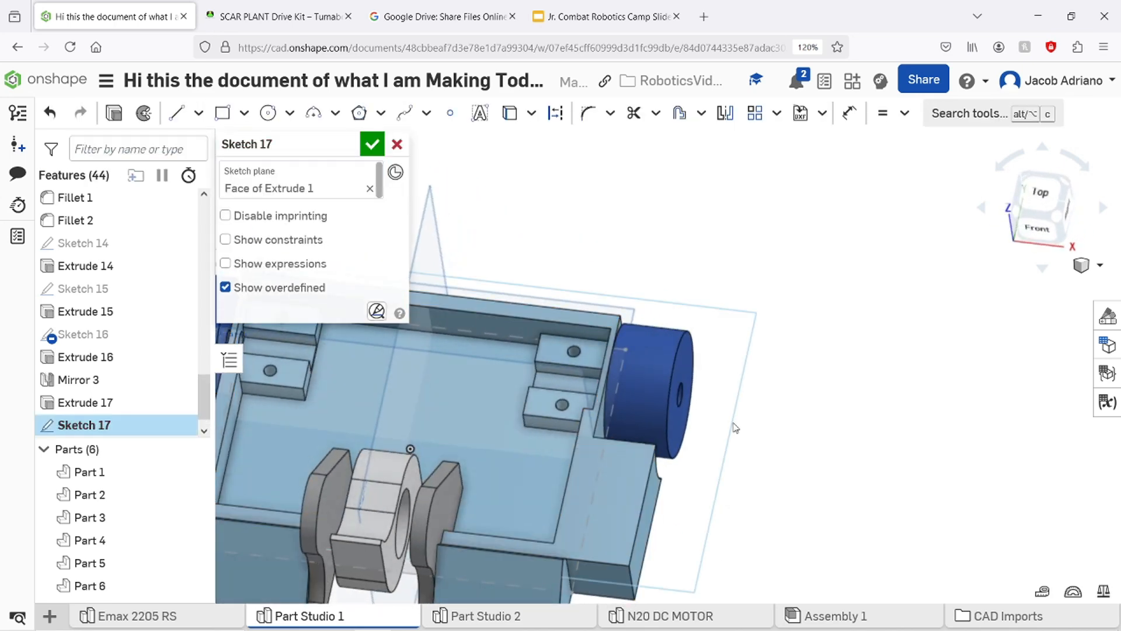
click(1041, 193)
key(o)
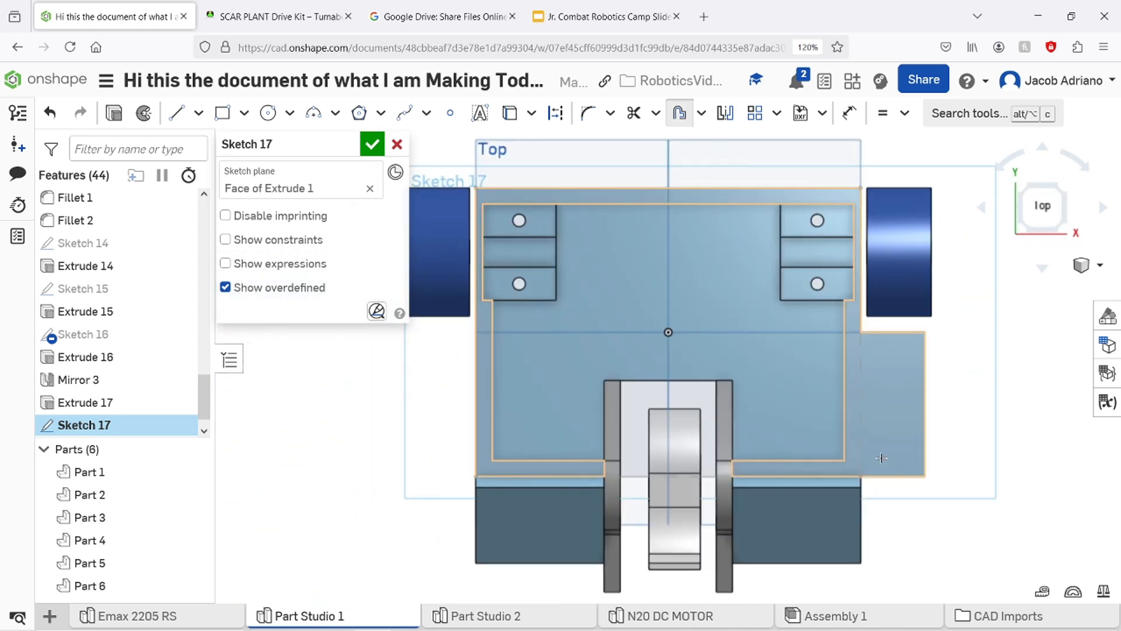
middle_drag(863, 442, 634, 425)
key(l)
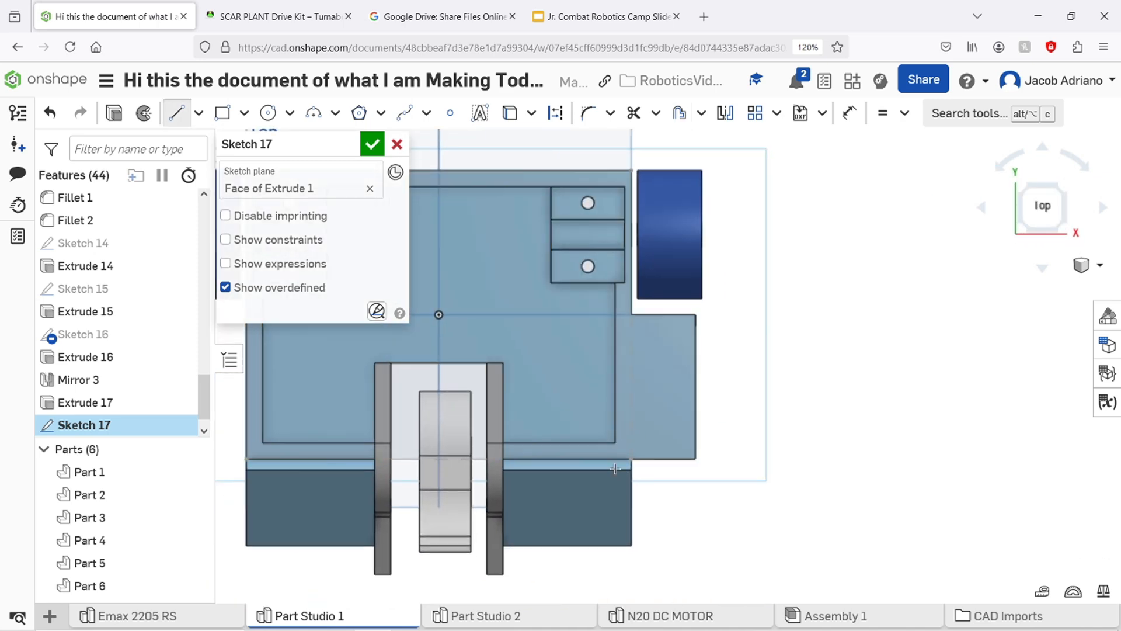
click(631, 459)
scroll(675, 341, up, 3)
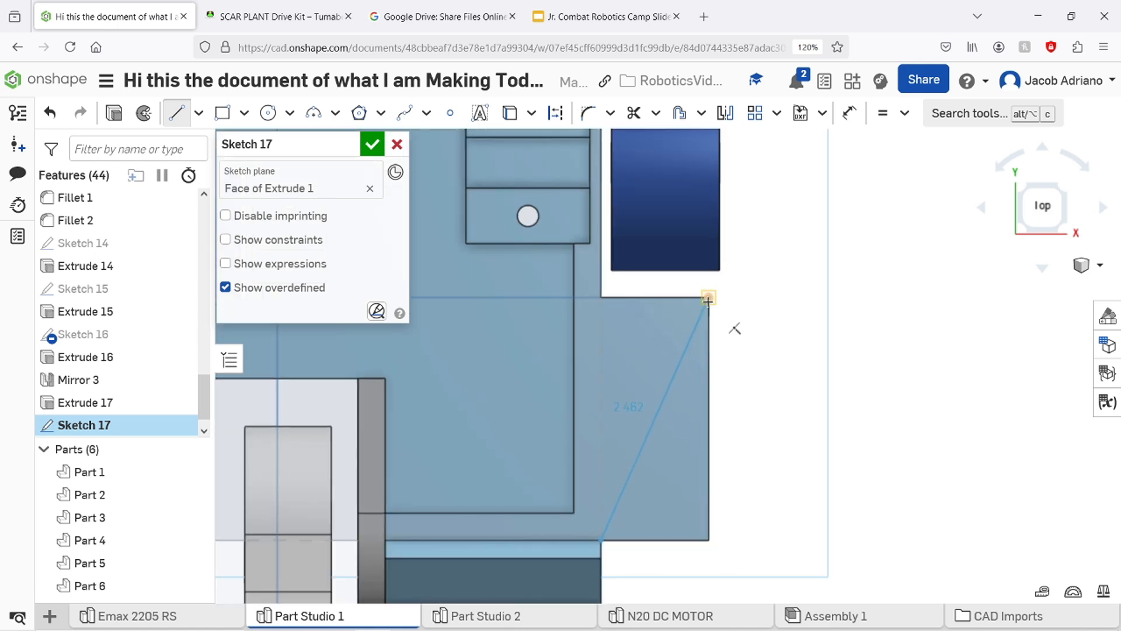
click(708, 299)
key(Escape)
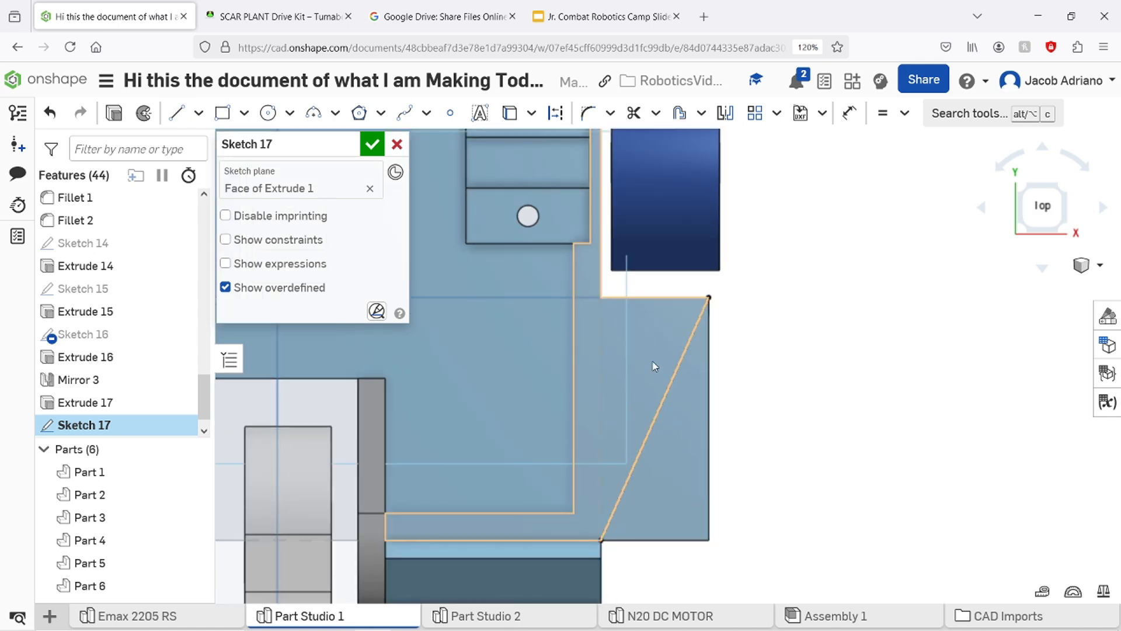
Cut away the side block's outer triangle with a blind Remove extrude 1 in deep.
right_drag(730, 505, 718, 480)
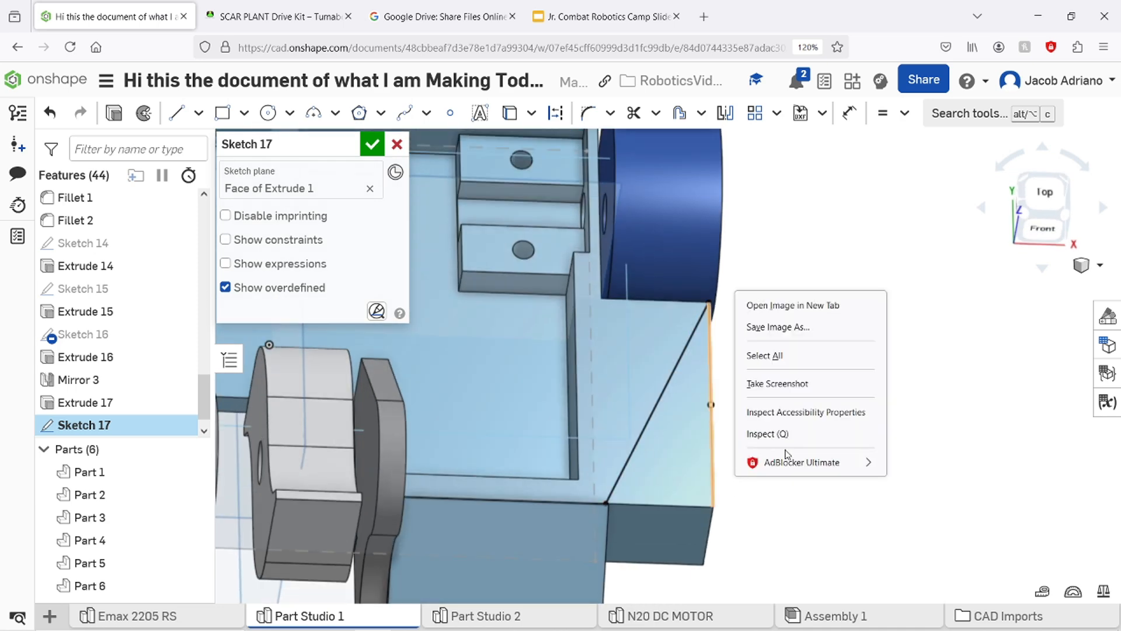
key(Escape)
key(shift+e)
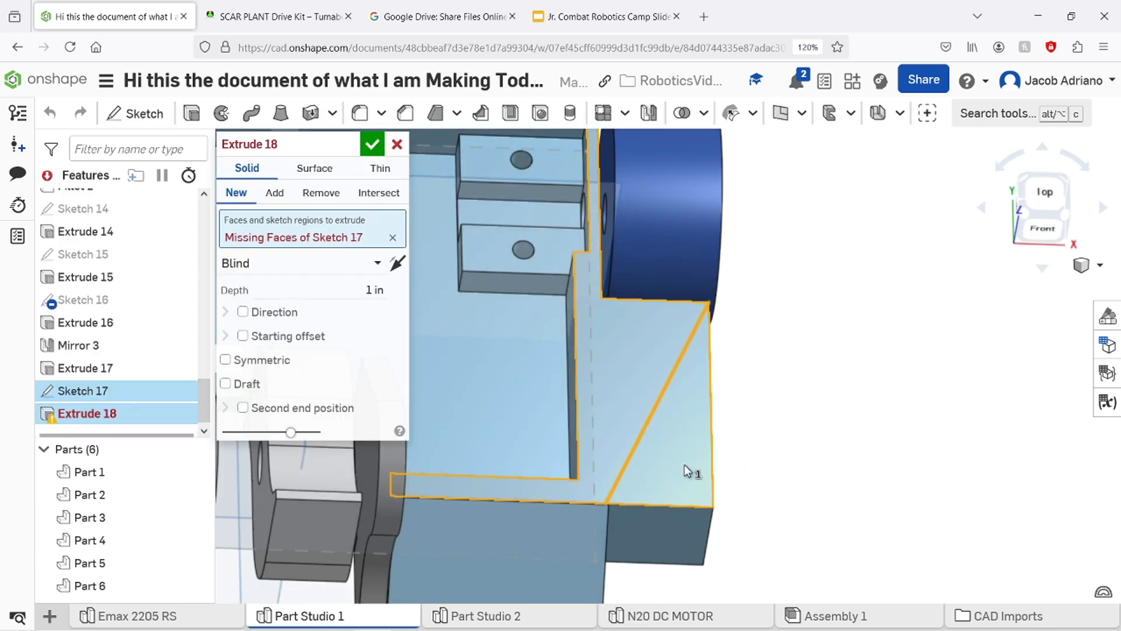
click(685, 464)
mouse_move(685, 464)
right_down()
mouse_move(828, 483)
mouse_move(820, 290)
right_up()
click(320, 193)
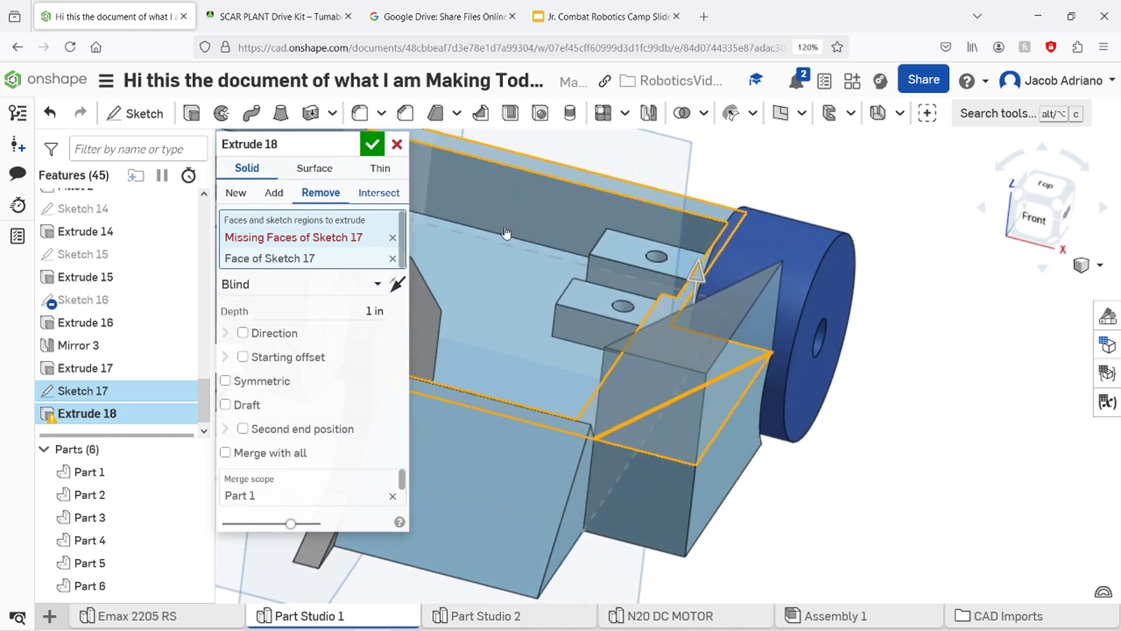
right_drag(781, 521, 709, 490)
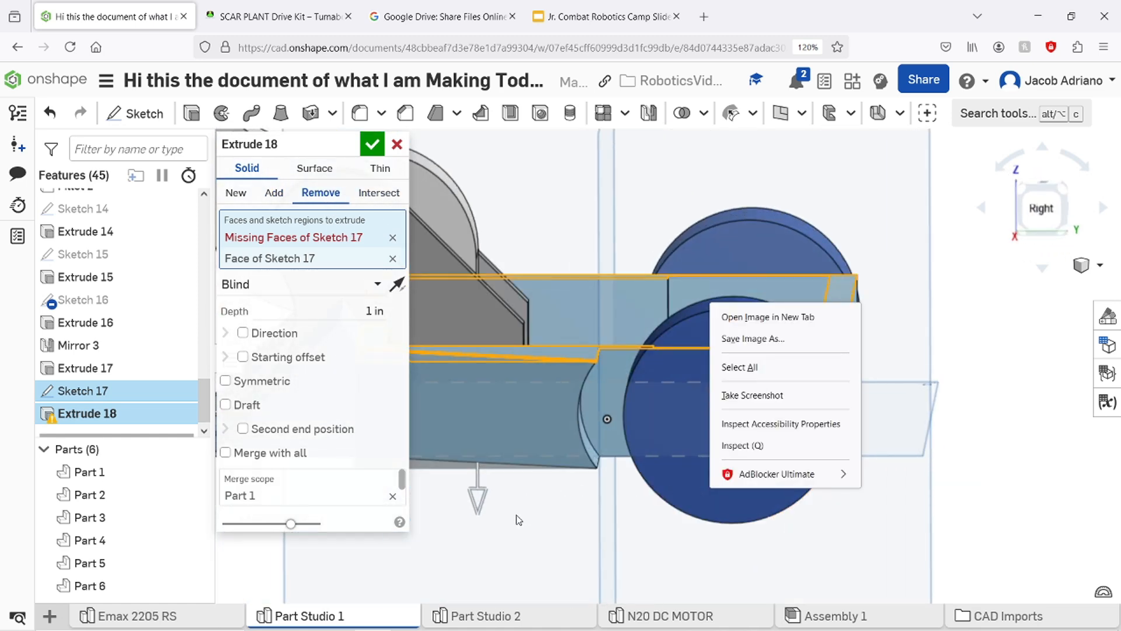
middle_drag(518, 521, 672, 501)
click(371, 152)
Mirror the chassis part across the Right plane, adding the result to the same part.
right_drag(533, 488, 632, 307)
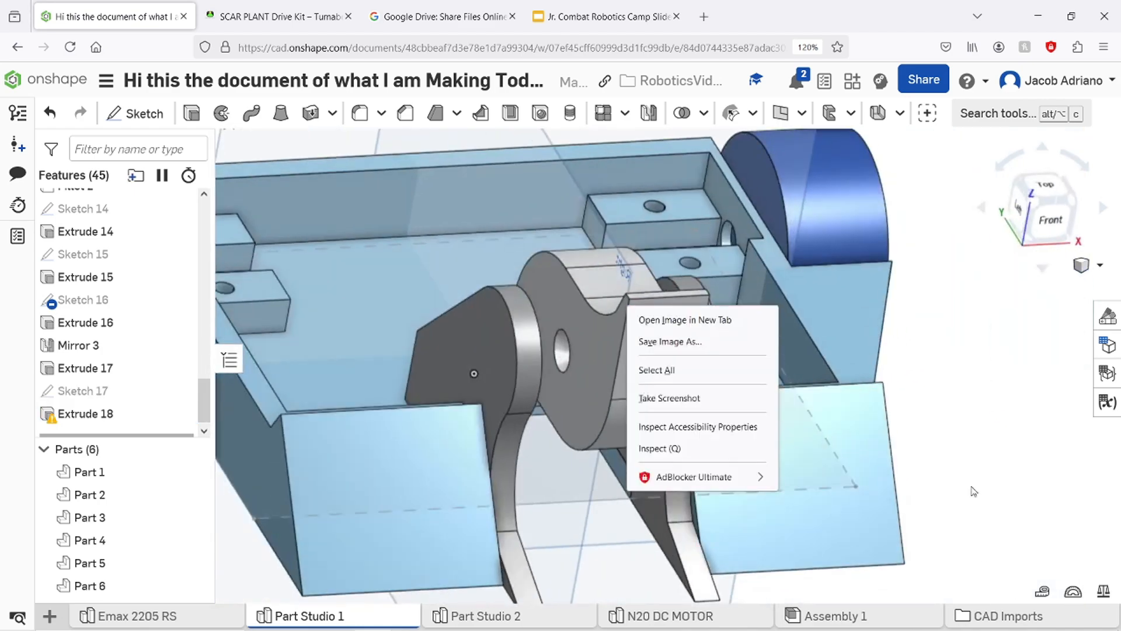
key(Escape)
scroll(941, 483, up, 3)
scroll(934, 477, down, 5)
scroll(737, 468, up, 2)
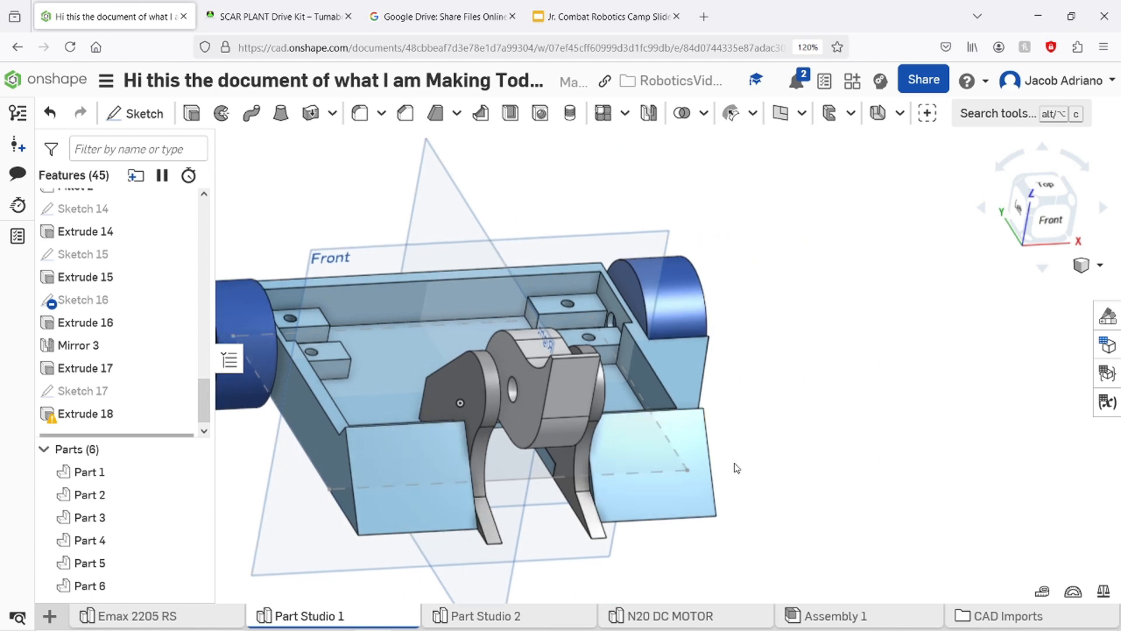
click(649, 112)
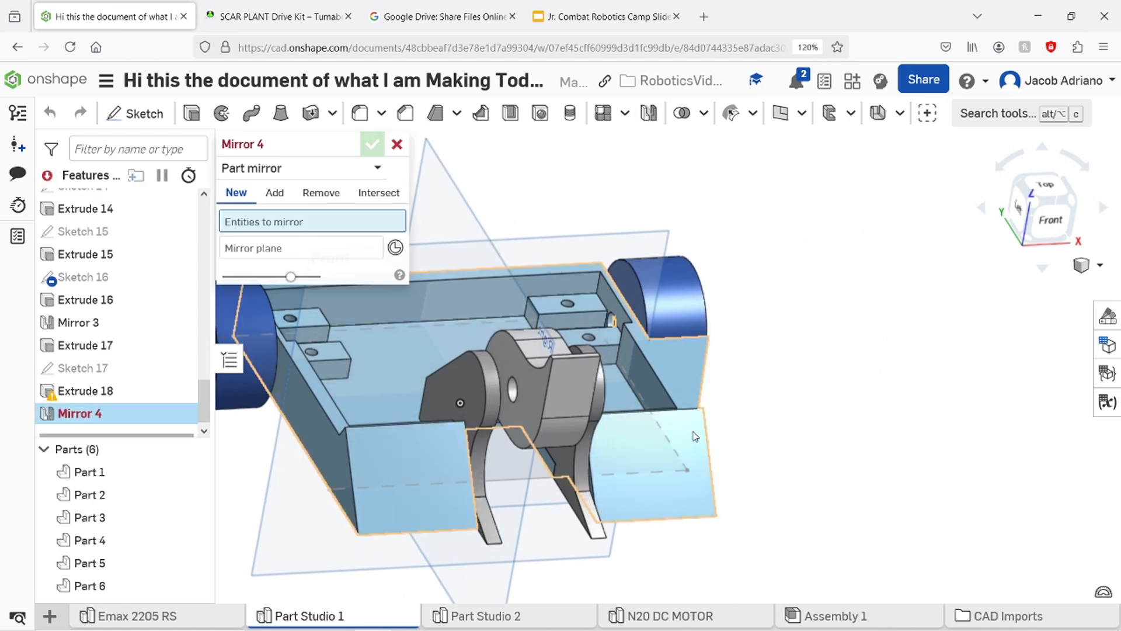
click(695, 439)
click(272, 194)
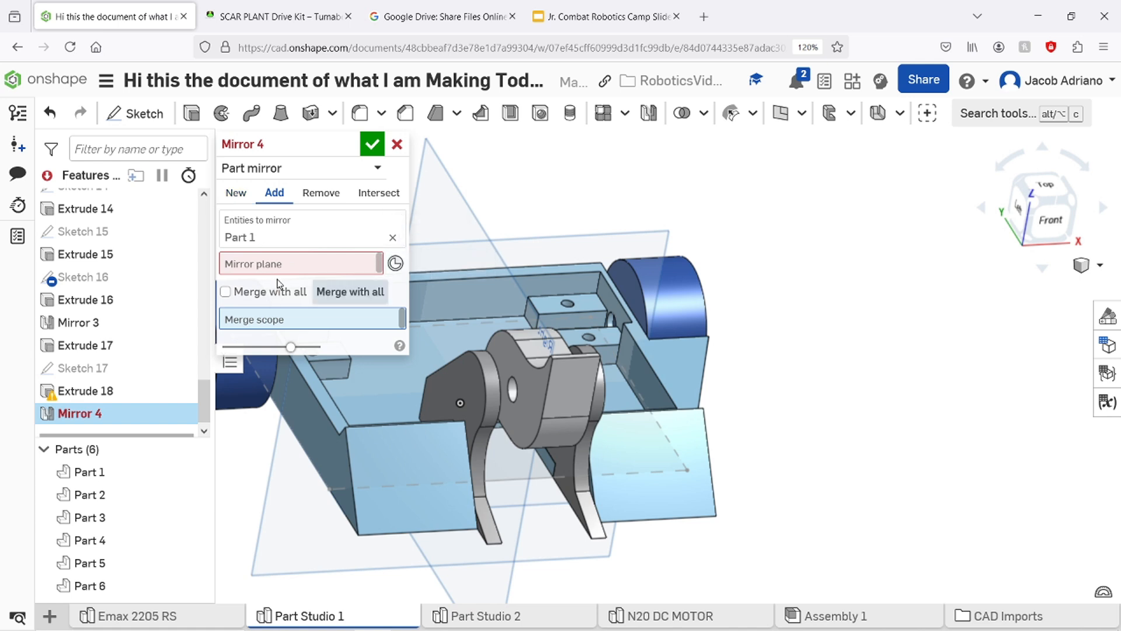
click(320, 272)
click(476, 239)
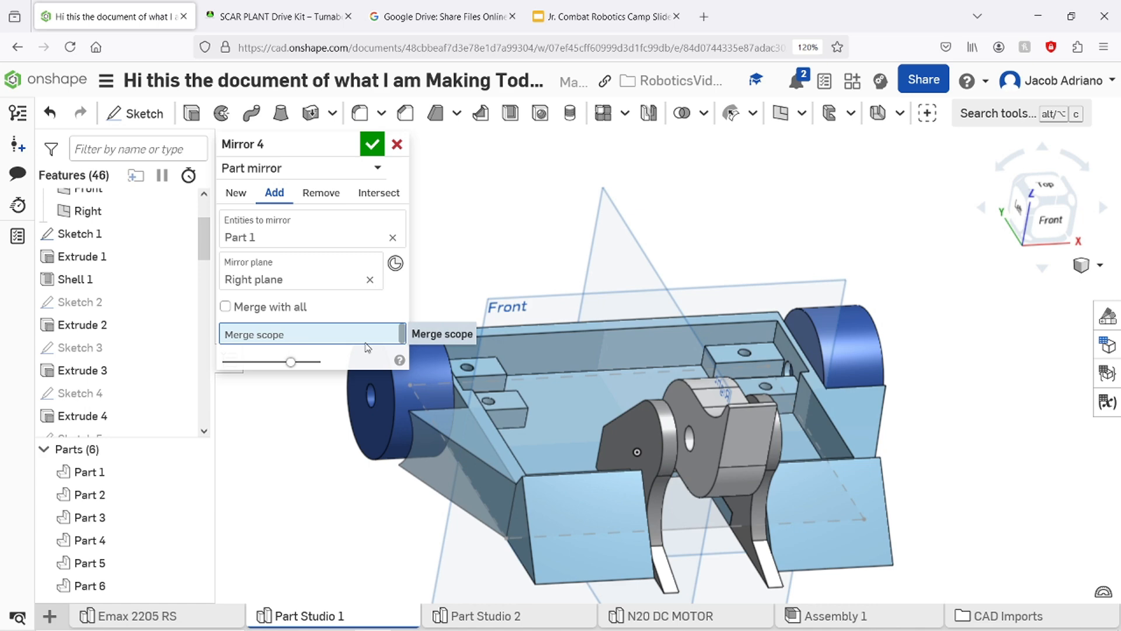
click(560, 365)
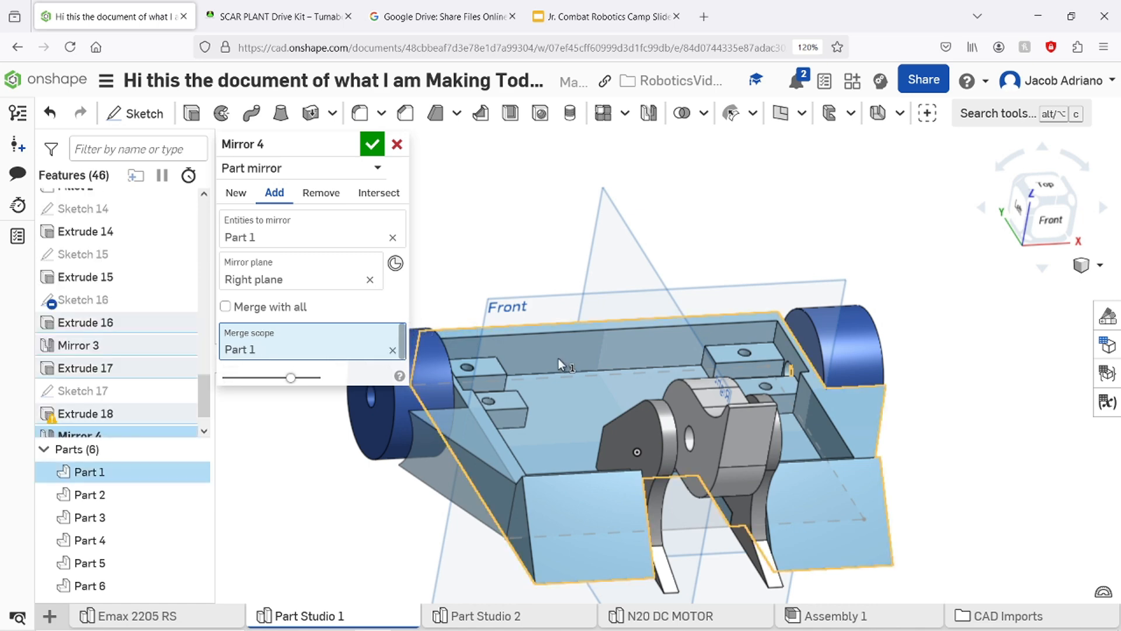
click(372, 145)
Examine the mirrored angled side guards from the front, underside and sides.
right_drag(433, 290, 681, 314)
click(942, 226)
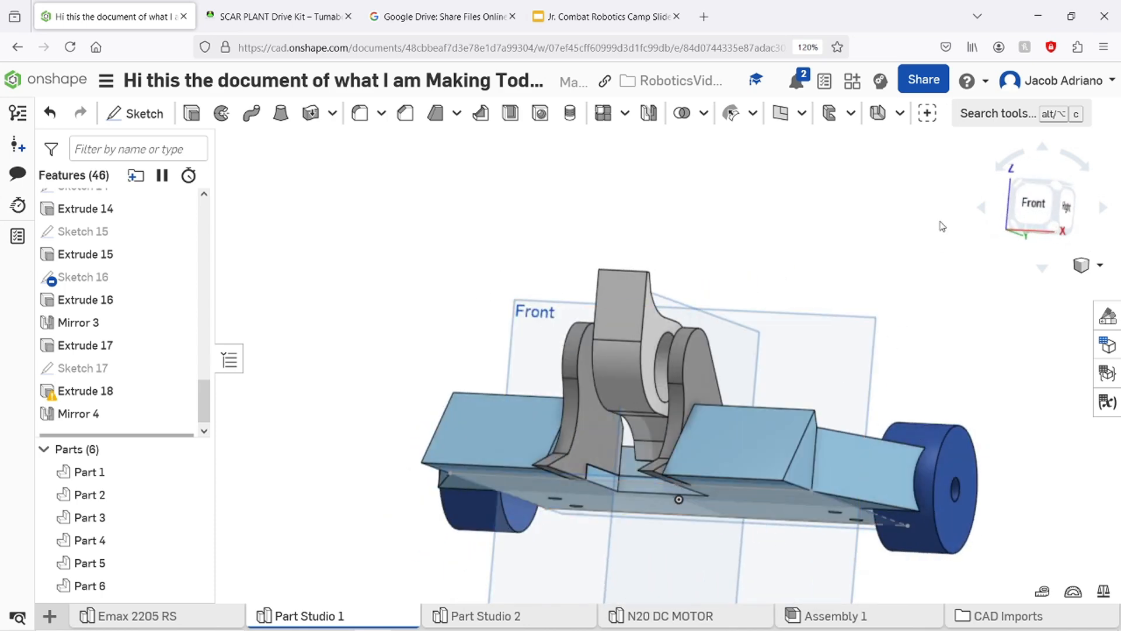
right_drag(942, 226, 921, 393)
click(987, 315)
right_drag(1015, 368, 858, 431)
click(739, 541)
right_drag(739, 541, 793, 534)
click(767, 337)
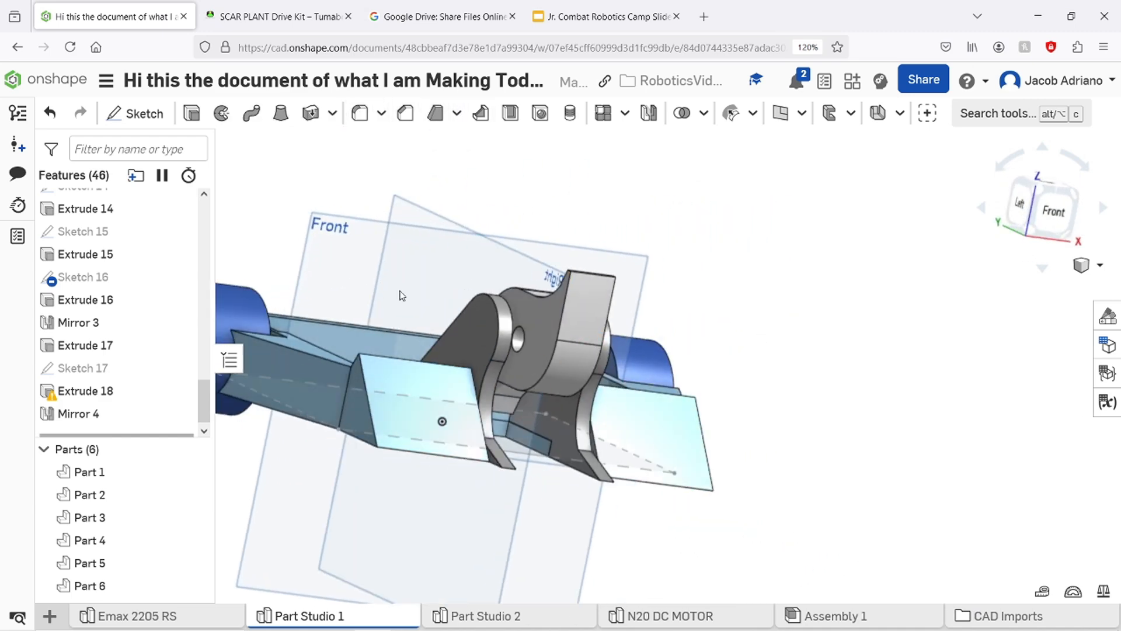
Fillet the two inner corner edges where the side guards meet the chassis beside the wheels with a 0.1 in radius.
click(361, 113)
key(Escape)
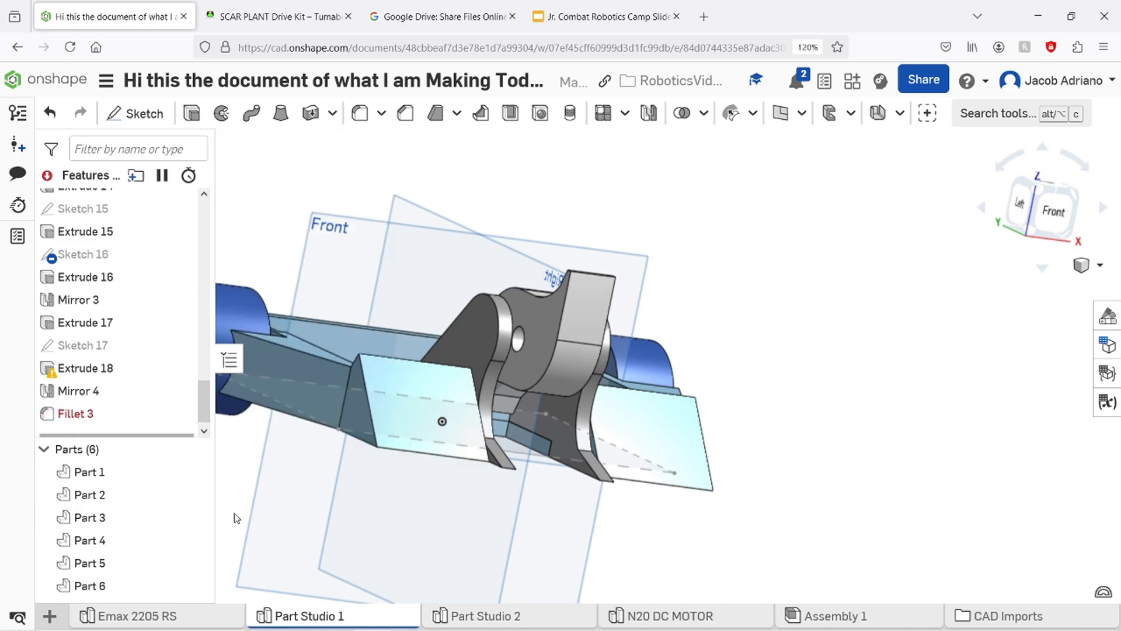
middle_drag(297, 468, 328, 468)
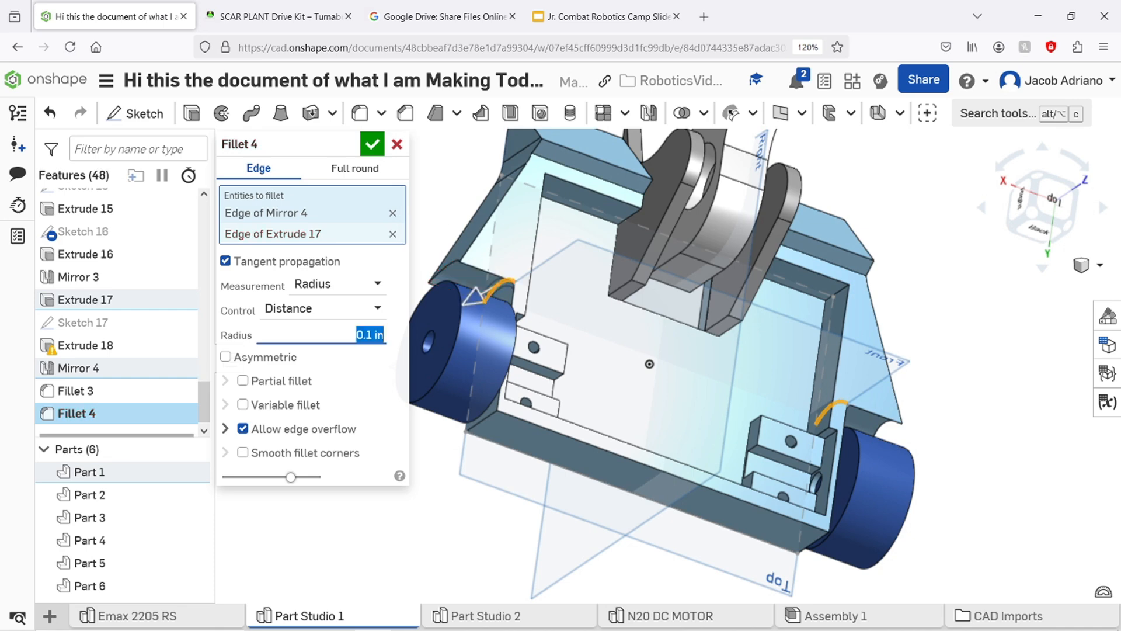
key(Return)
Examine the filleted corners beside the wheels and the robot's overall shape from several angles.
right_drag(827, 425, 952, 484)
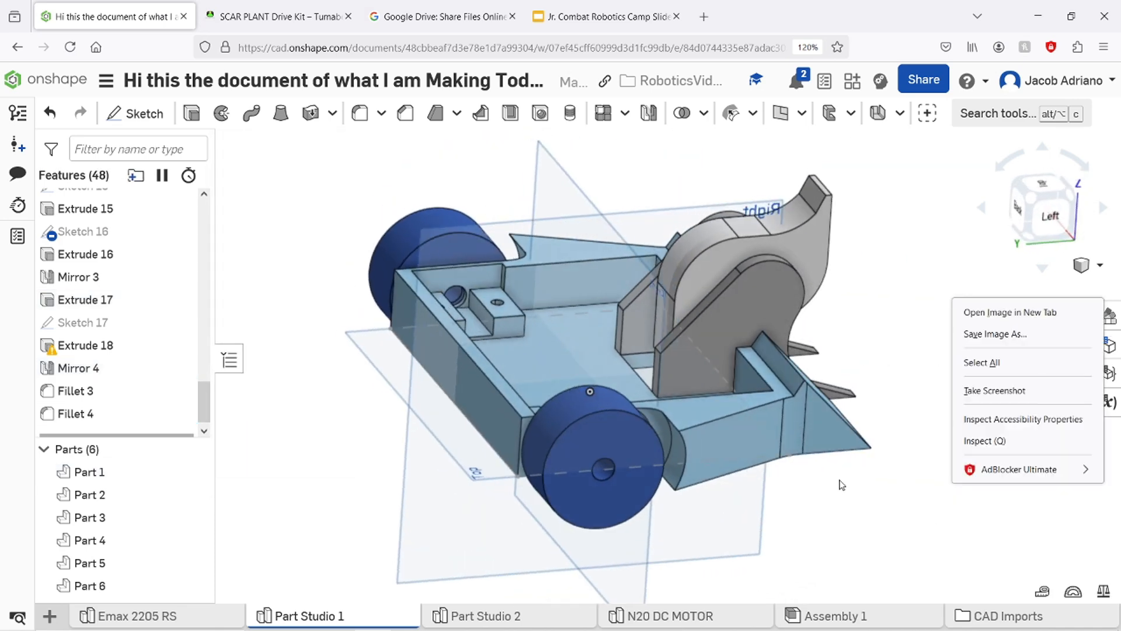
click(839, 485)
right_drag(798, 466, 671, 271)
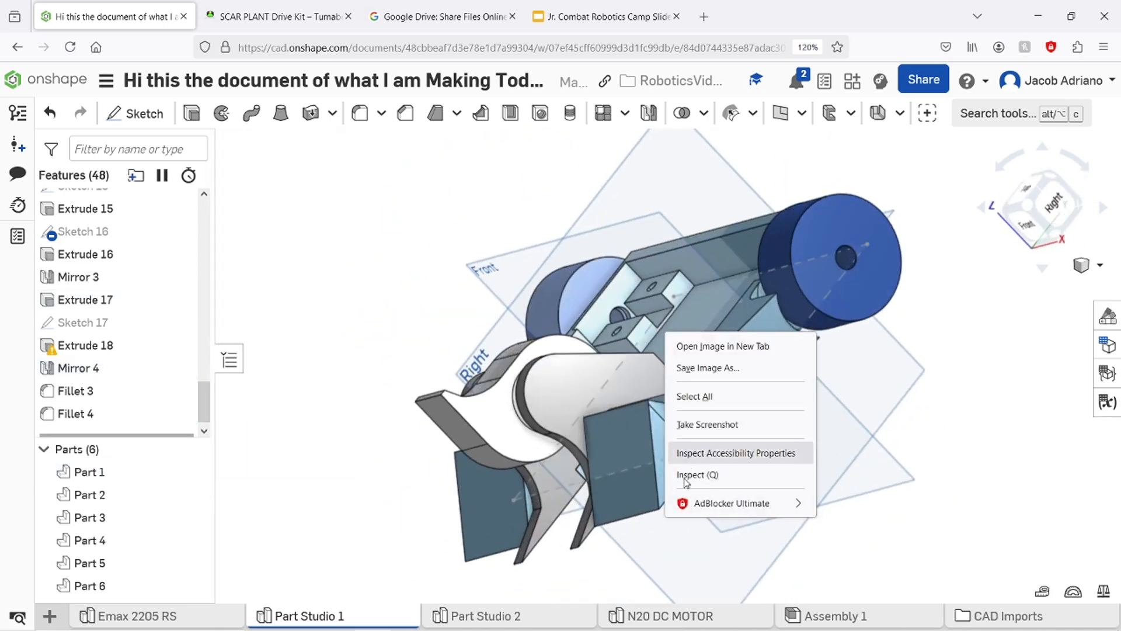
click(931, 464)
right_drag(922, 278, 933, 316)
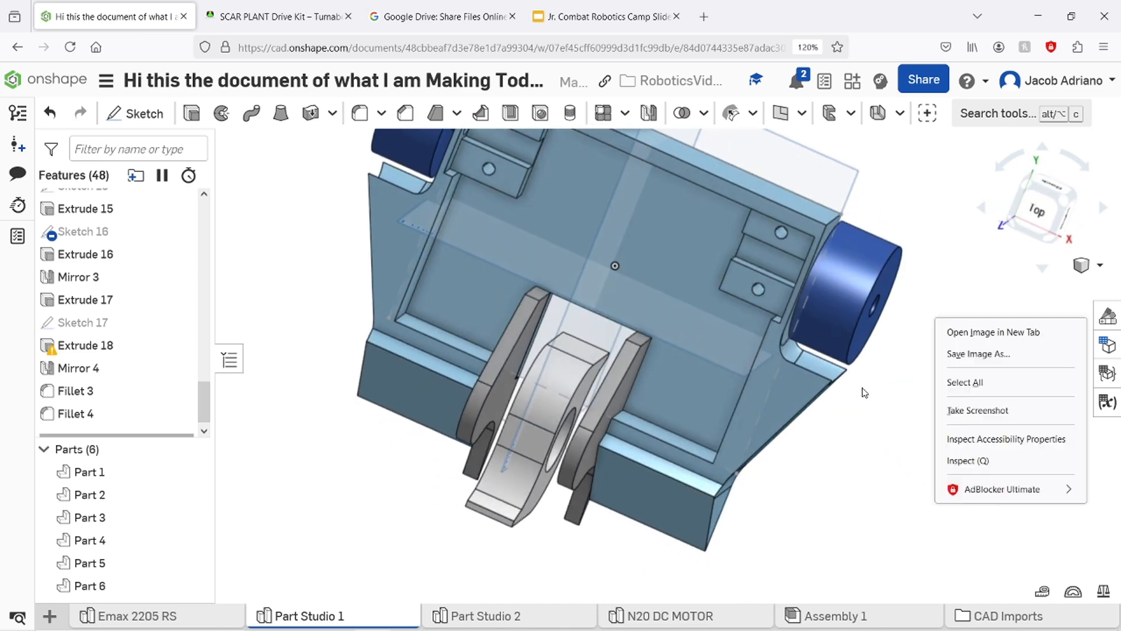
click(880, 392)
scroll(798, 359, up, 3)
scroll(798, 358, up, 5)
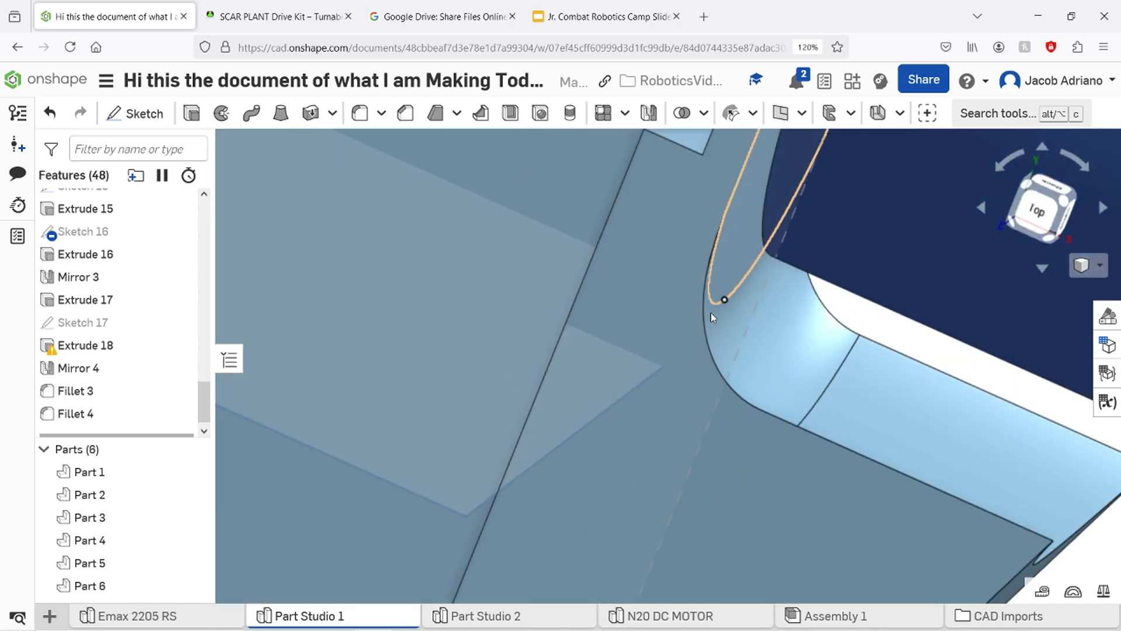
scroll(777, 338, down, 10)
key(shift+7)
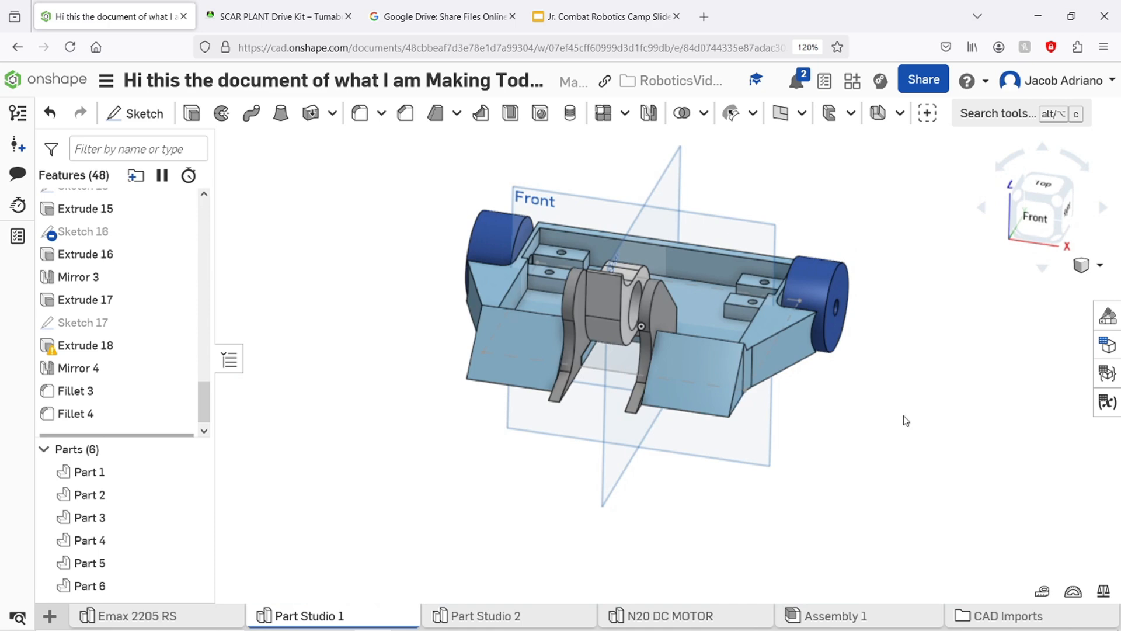
right_drag(905, 420, 960, 429)
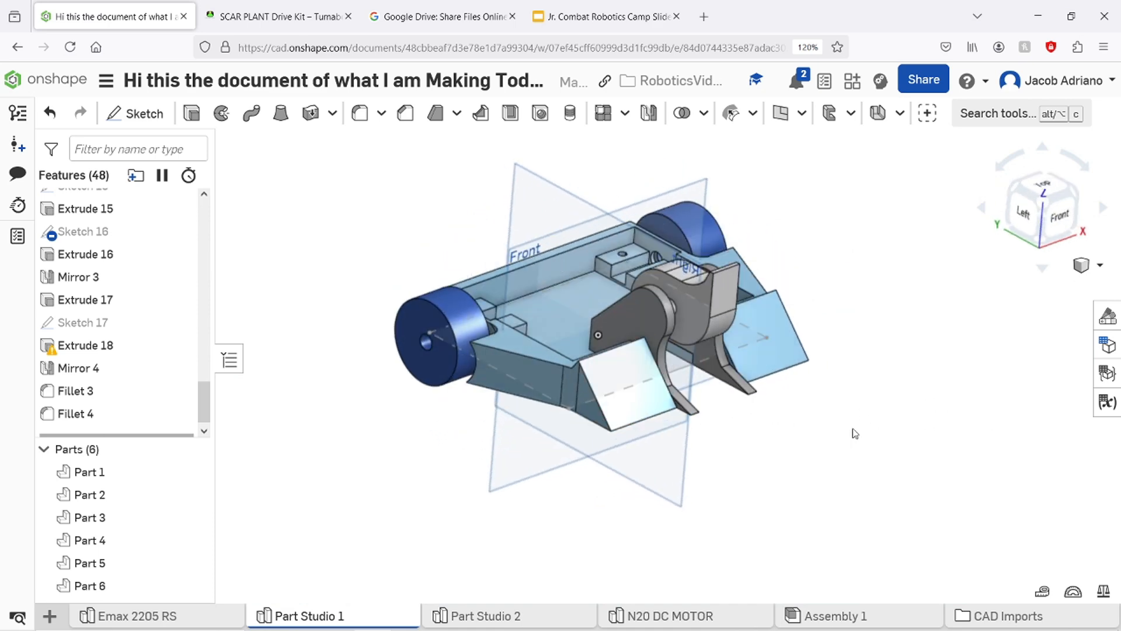
Open Assembly 1 and examine the updated chassis with its motors, wheels and weapon from above and underneath.
right_drag(855, 433, 723, 542)
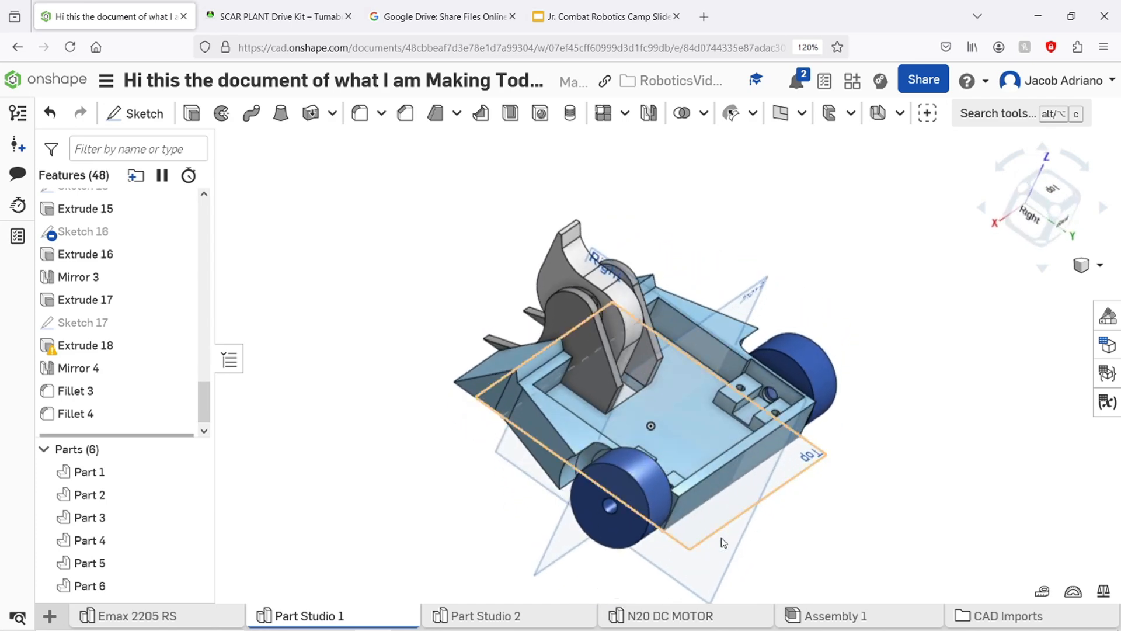
click(830, 608)
right_drag(816, 524, 627, 358)
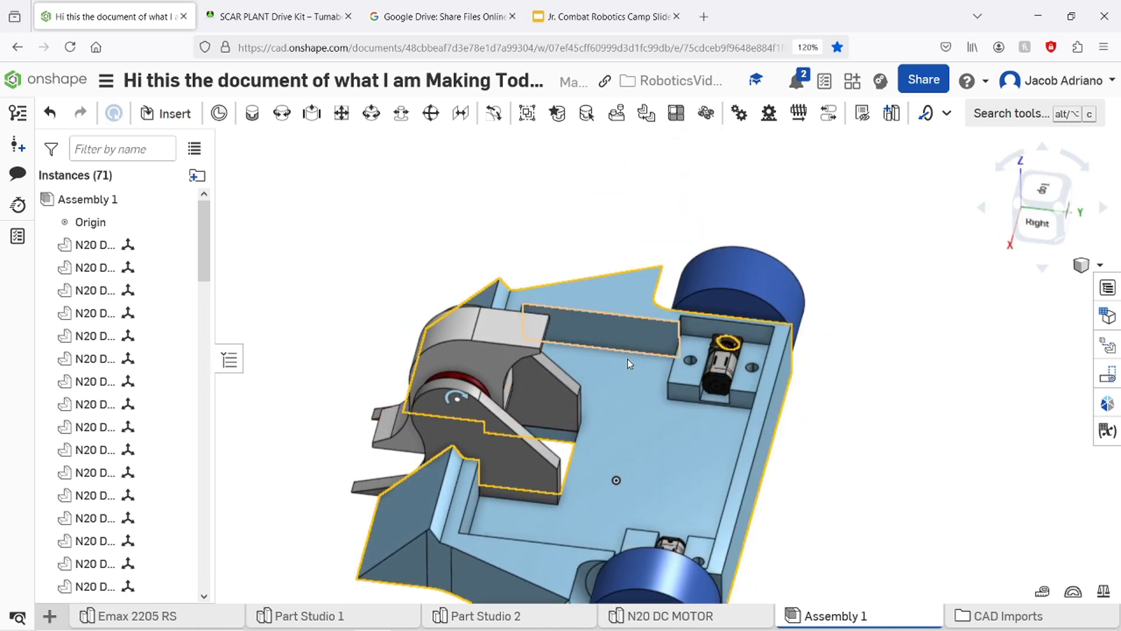
right_drag(874, 528, 932, 456)
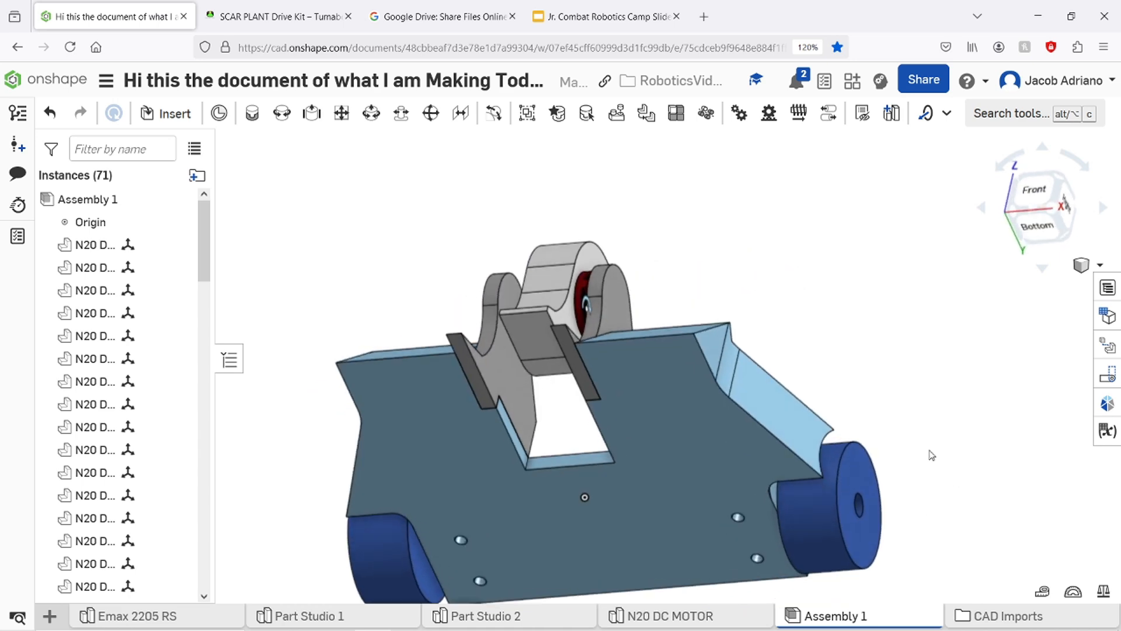
right_drag(815, 333, 883, 444)
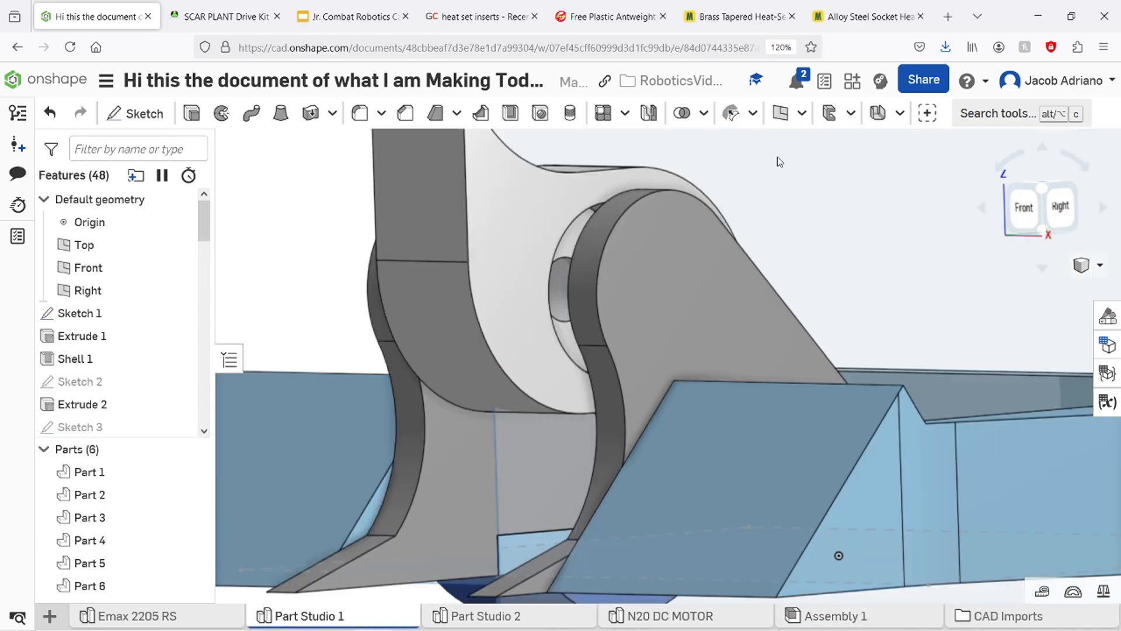
Examine the weapon, its curved support forks and the front wedges in Part Studio 1, both close up and as a whole.
scroll(749, 402, down, 3)
scroll(749, 404, up, 3)
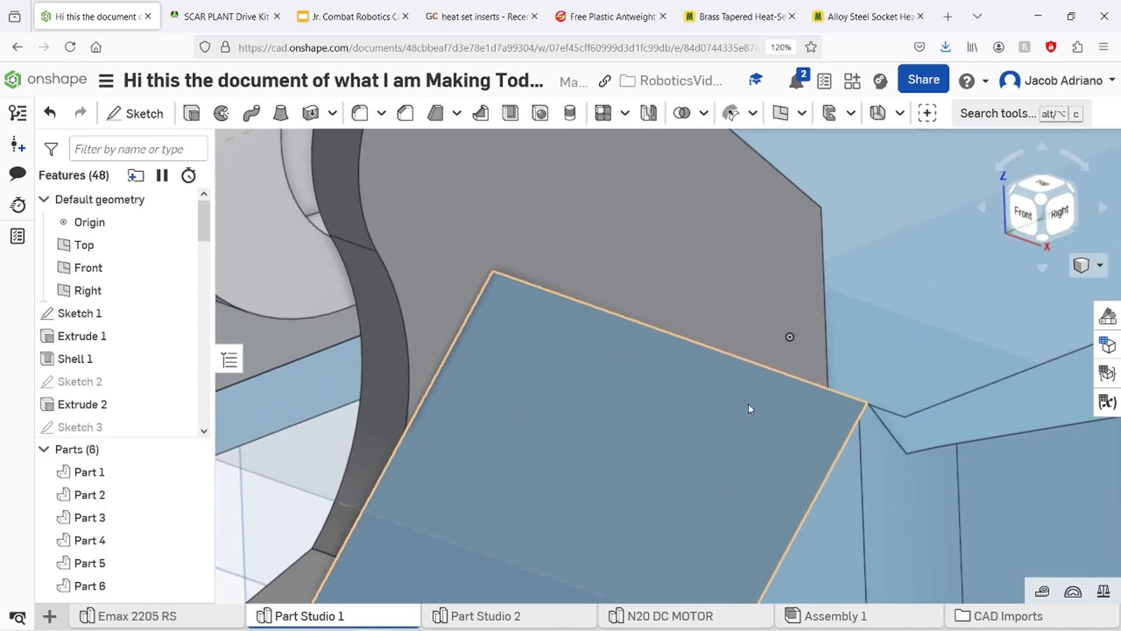
scroll(742, 385, down, 2)
scroll(742, 385, down, 5)
scroll(731, 333, up, 3)
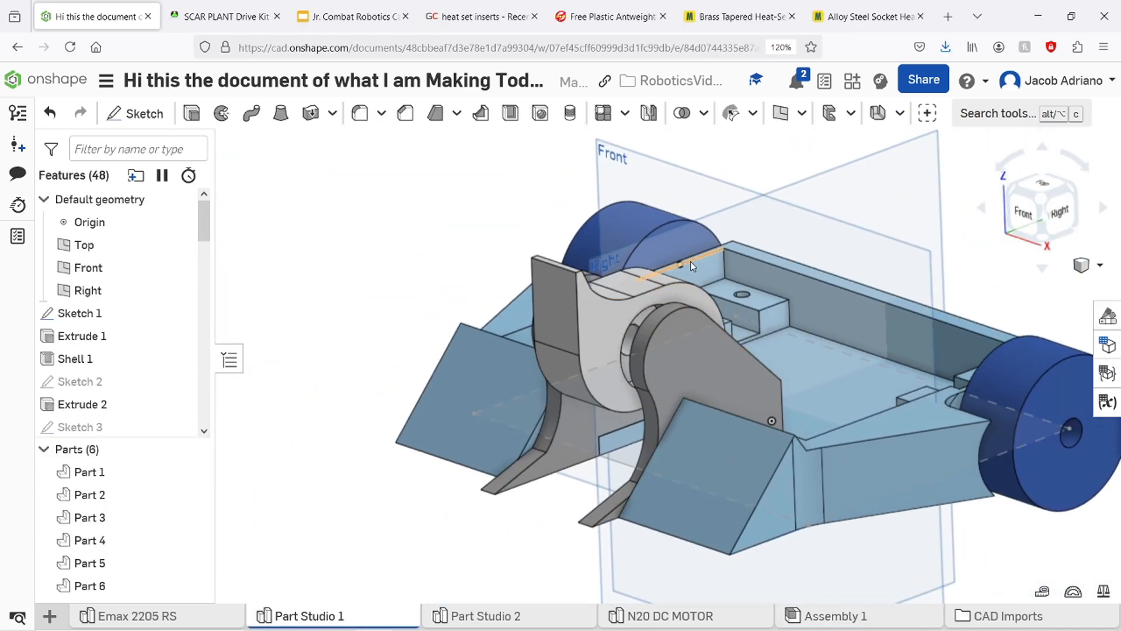
middle_drag(709, 250, 716, 288)
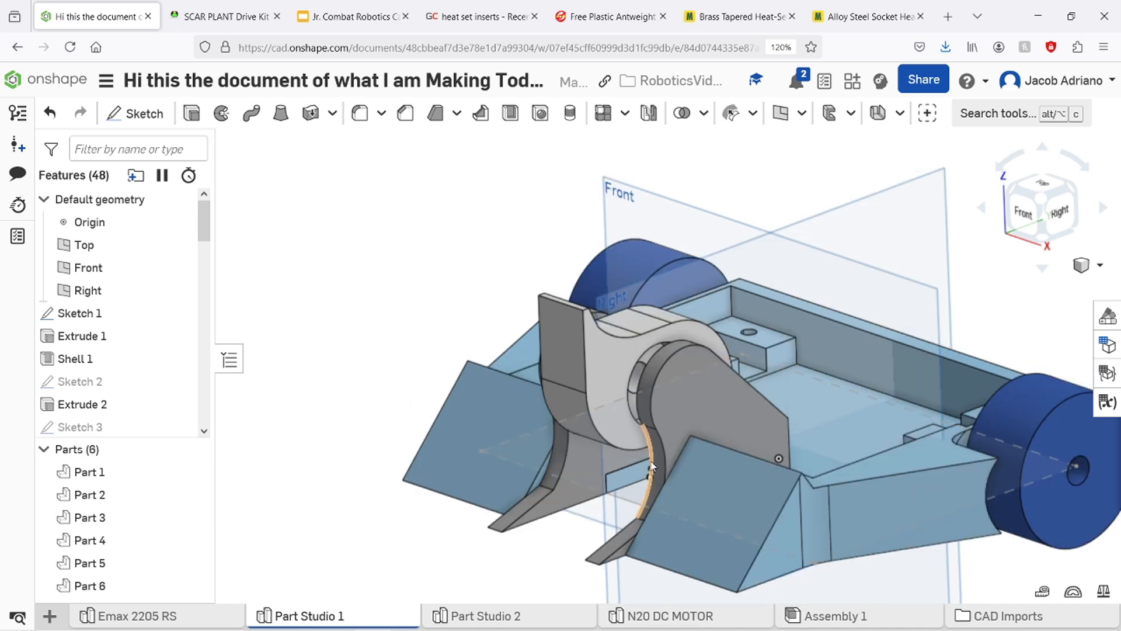
right_drag(653, 466, 715, 451)
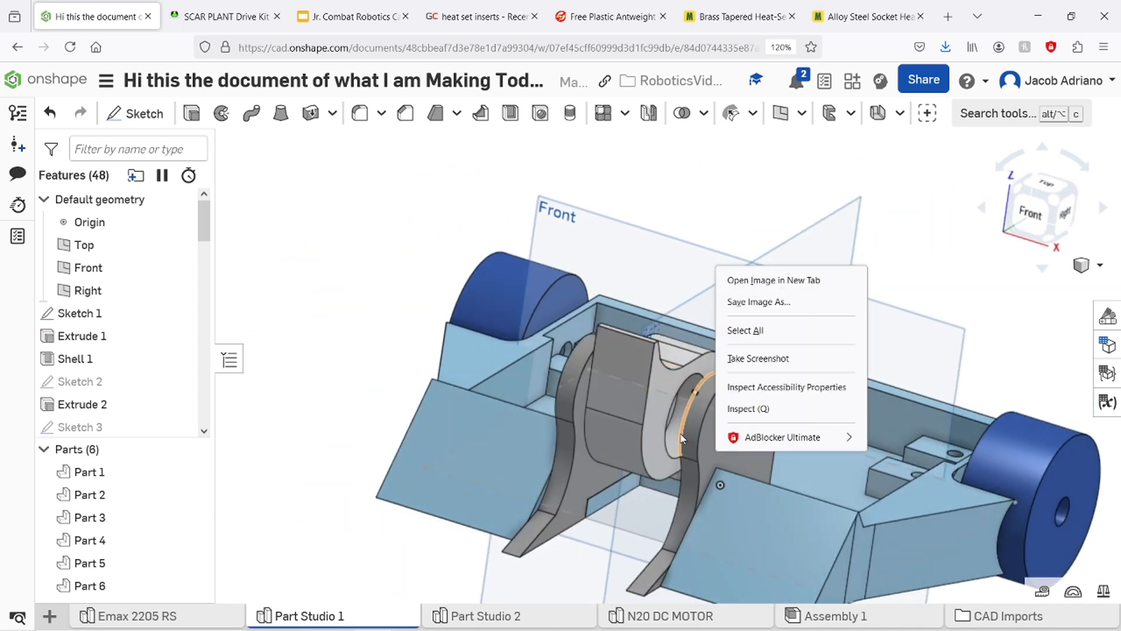
Examine how the motor sits between the weapon and support arm in Assembly 1, and inspect the Emax 2205 RS mounting face.
click(801, 618)
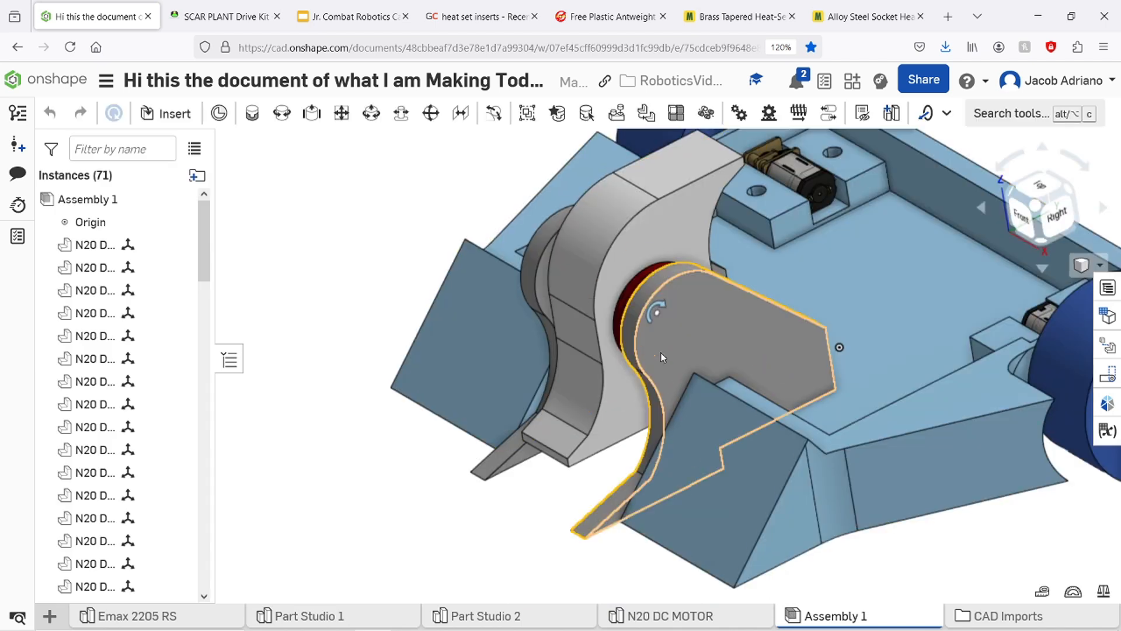
right_drag(661, 353, 594, 445)
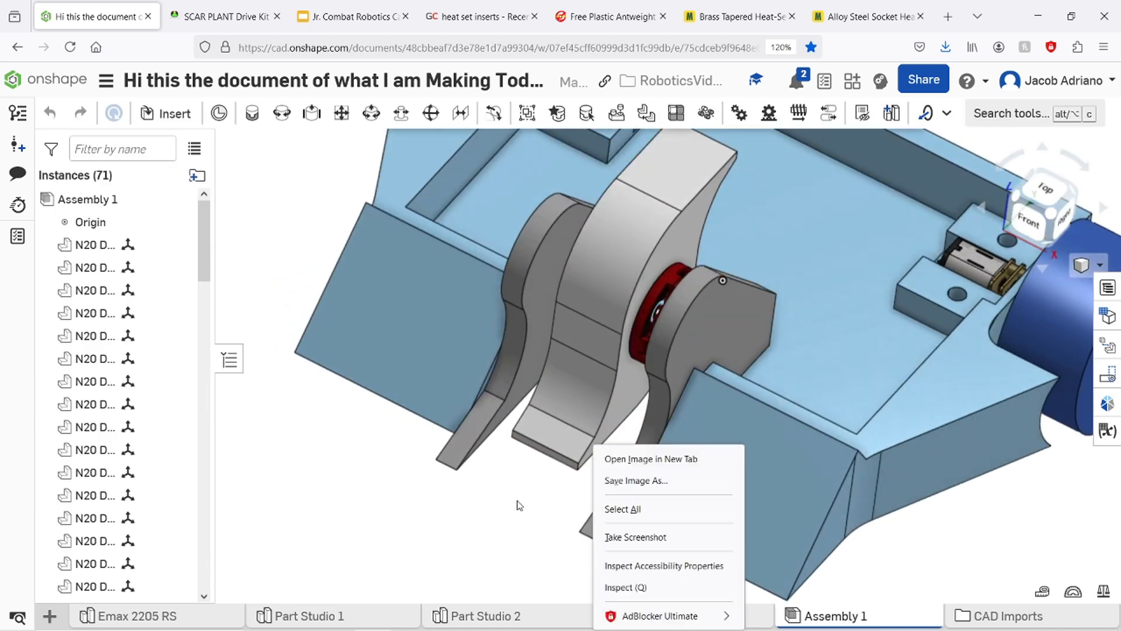
scroll(655, 321, up, 10)
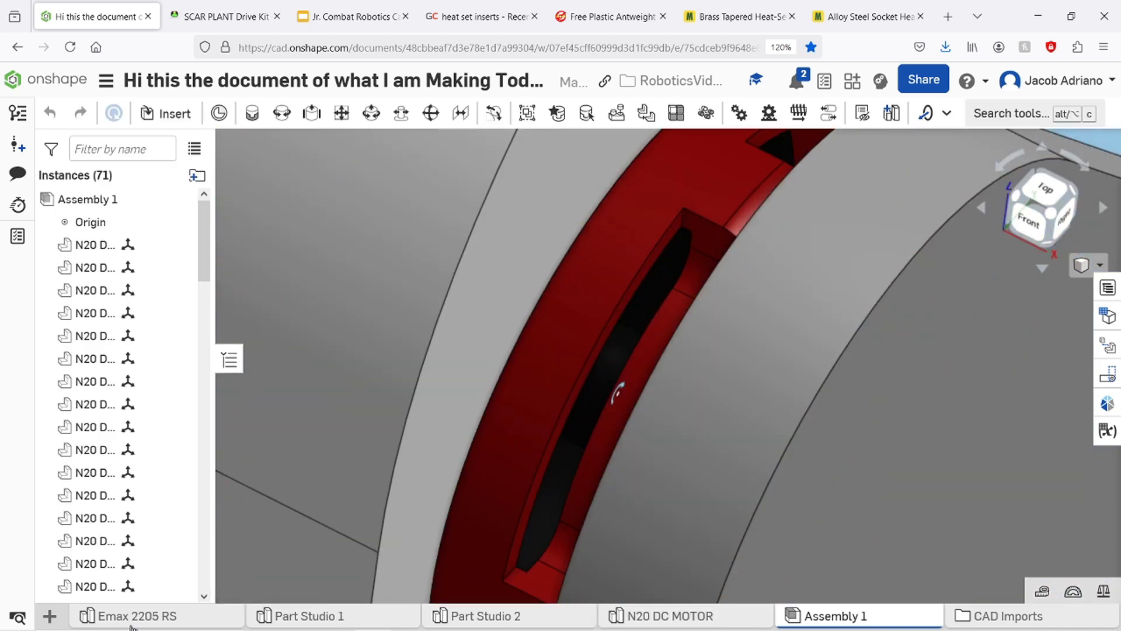
click(131, 624)
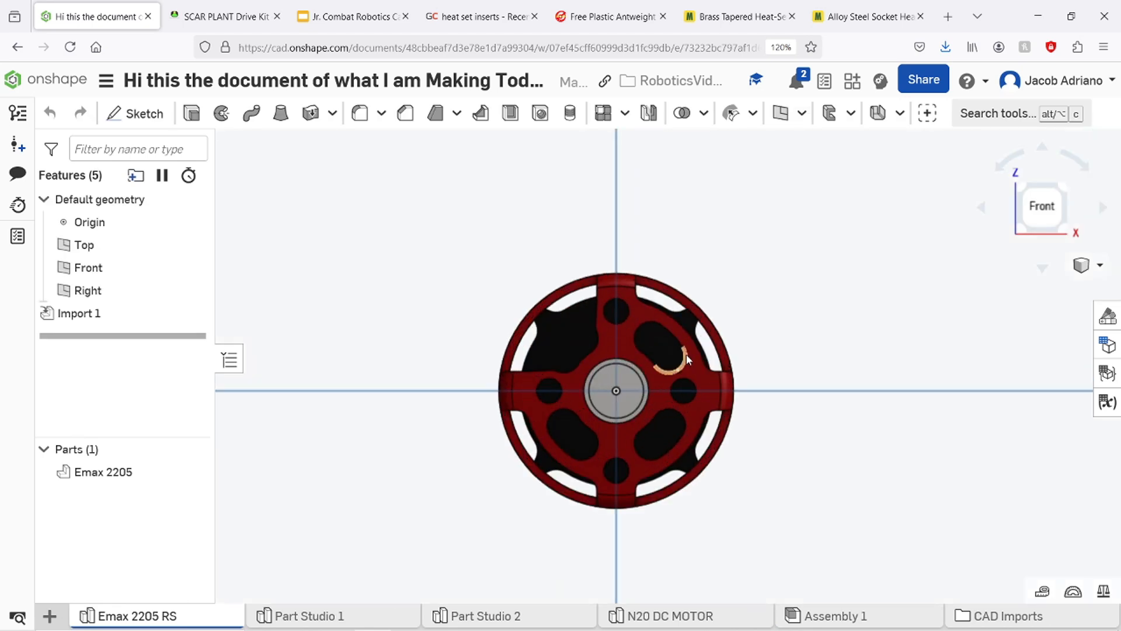
scroll(686, 354, up, 3)
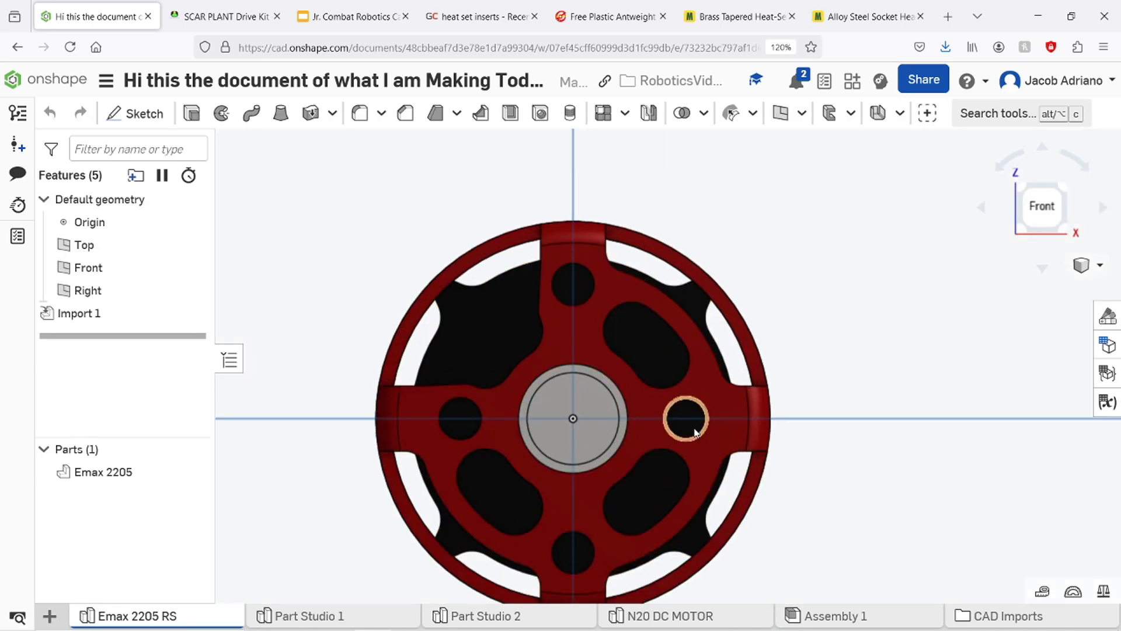
right_drag(614, 429, 651, 452)
click(654, 463)
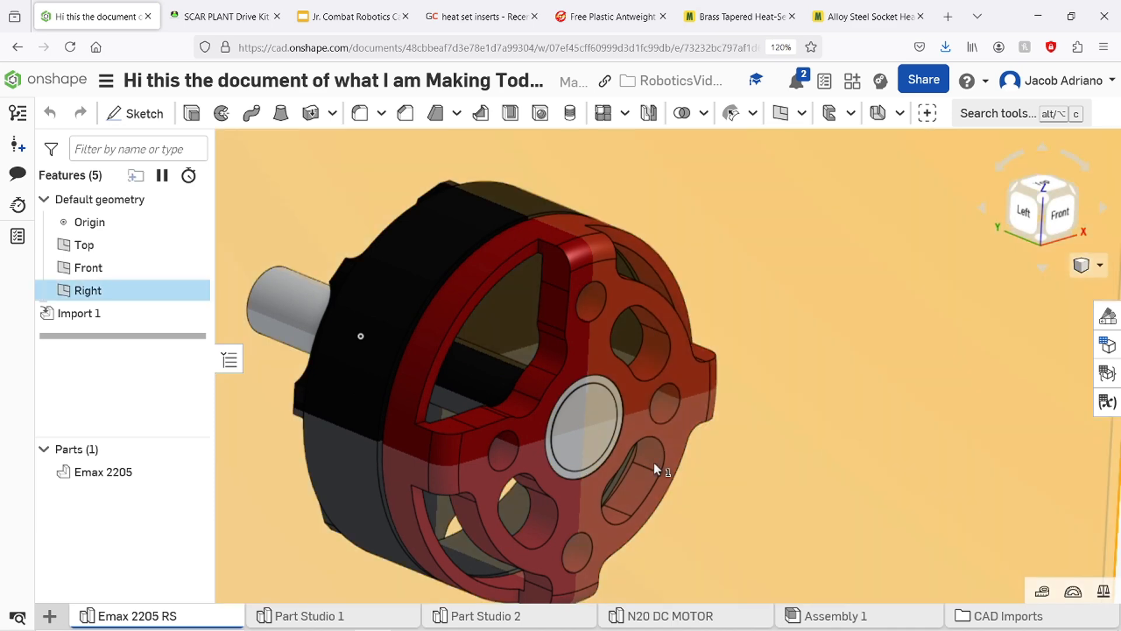
scroll(573, 403, down, 10)
click(421, 445)
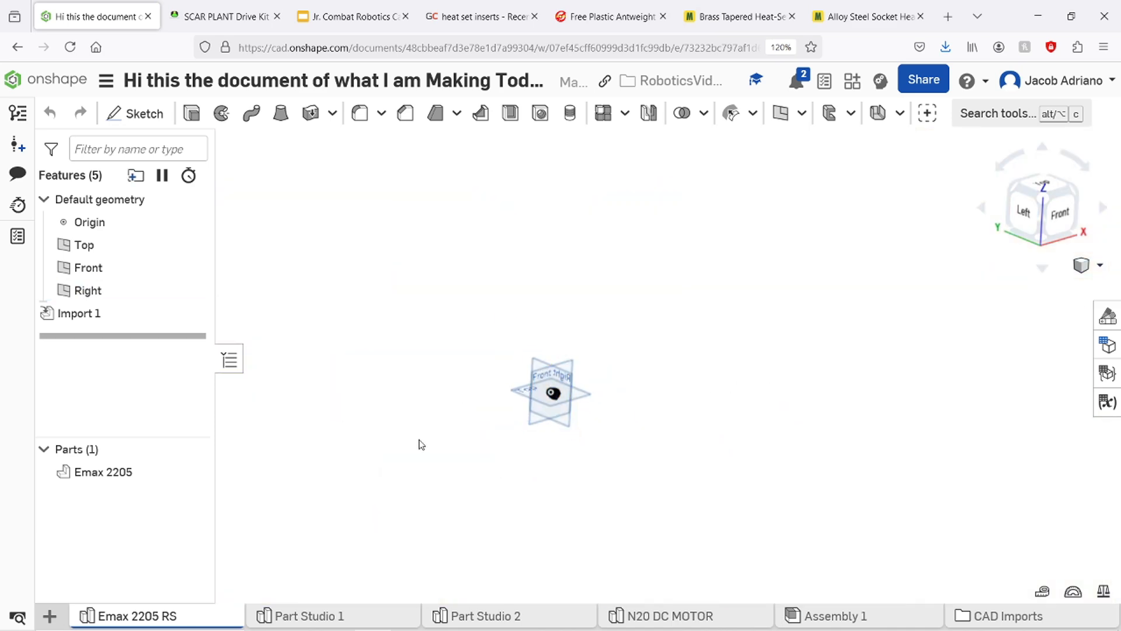
scroll(701, 468, up, 8)
scroll(702, 467, up, 5)
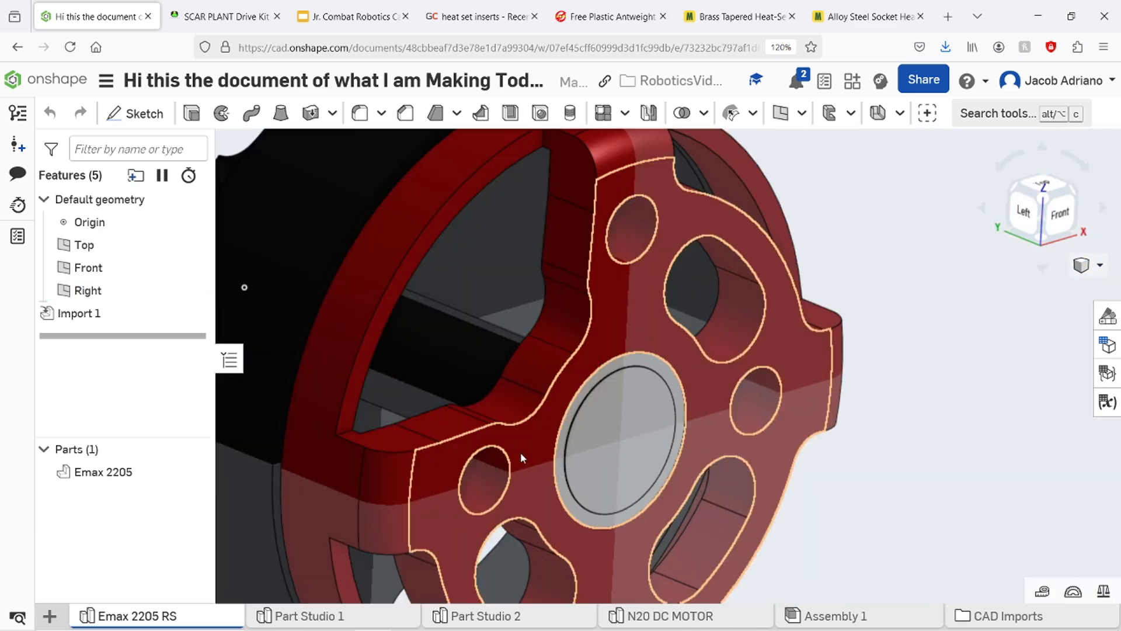
right_drag(635, 453, 690, 424)
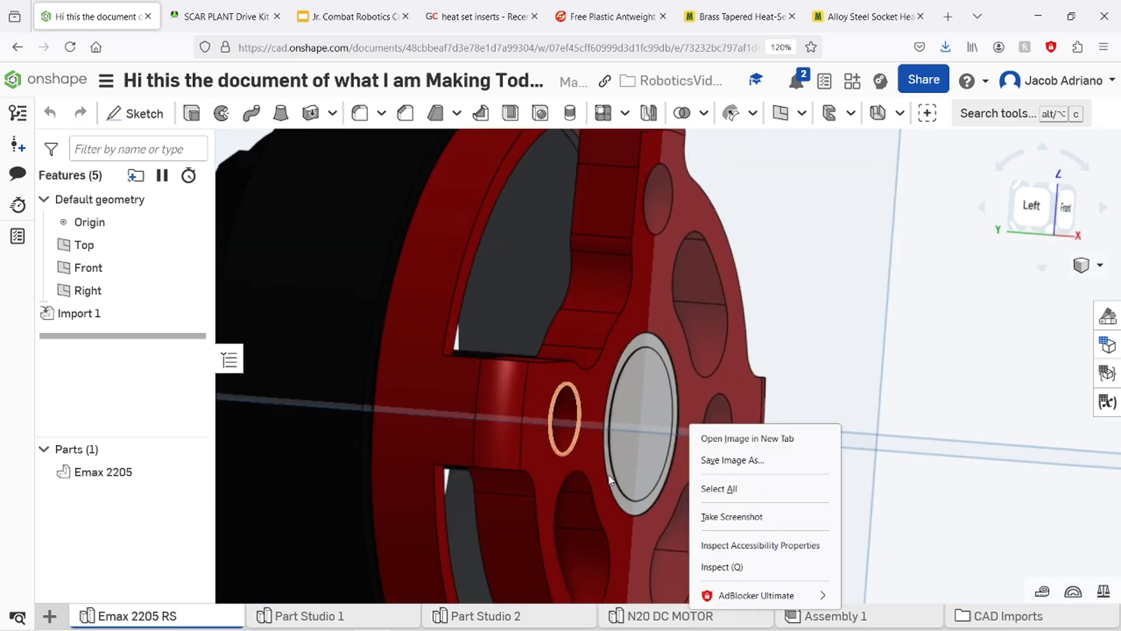
Start a sketch on the outer side face of the weapon's support arm in Part Studio 1, facing the Right view.
click(348, 618)
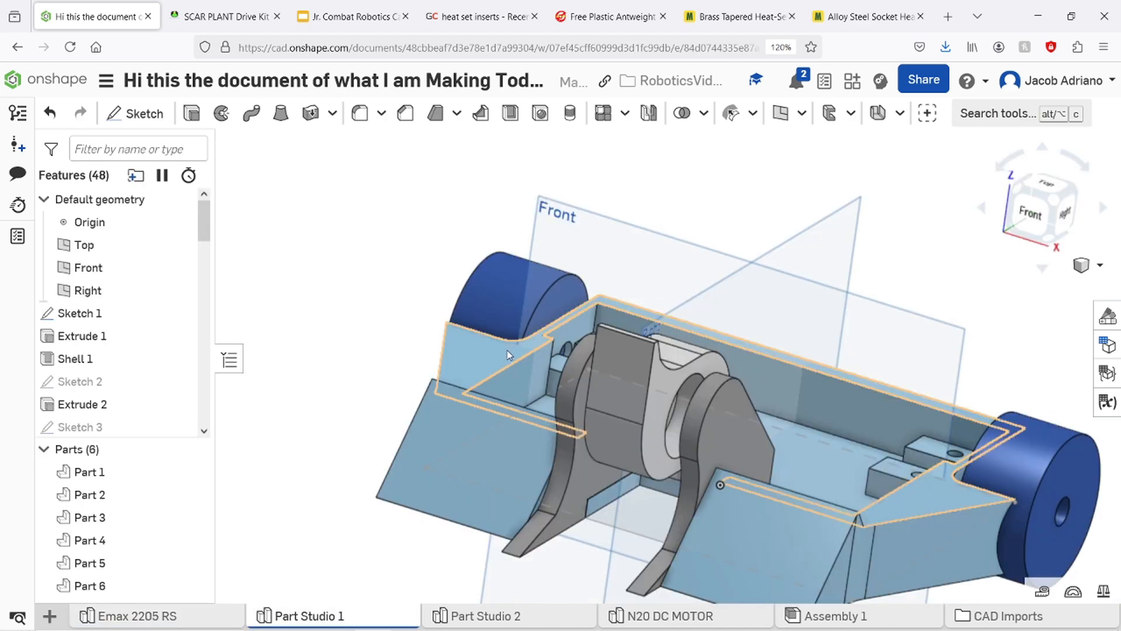
mouse_move(863, 439)
right_down()
mouse_move(818, 447)
mouse_move(822, 434)
right_up()
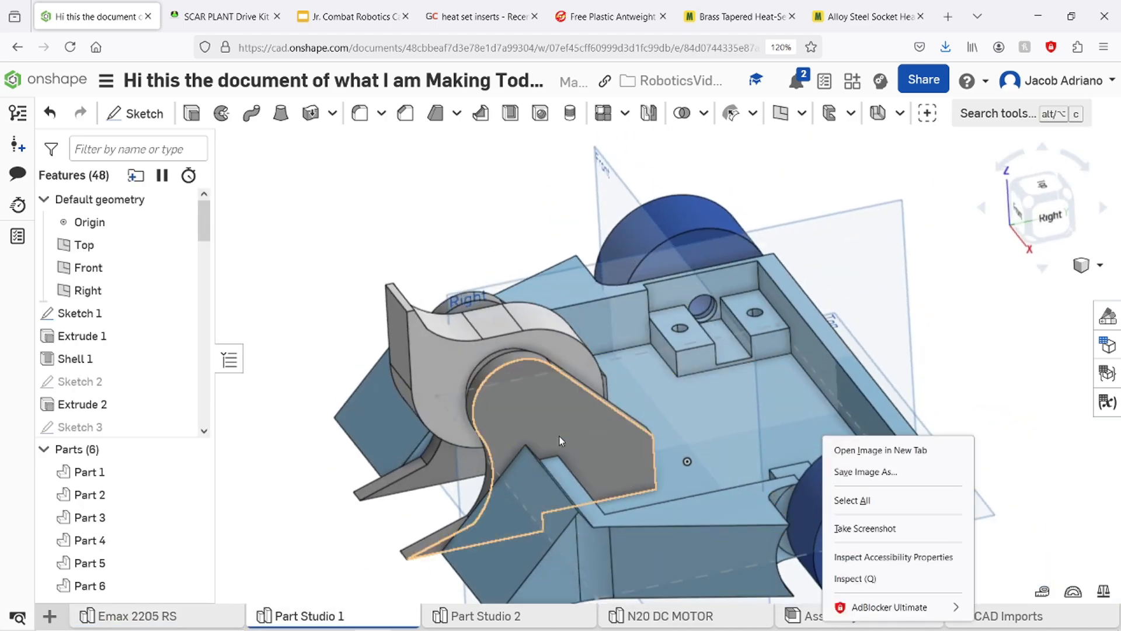
click(281, 290)
middle_drag(442, 241, 491, 285)
click(126, 109)
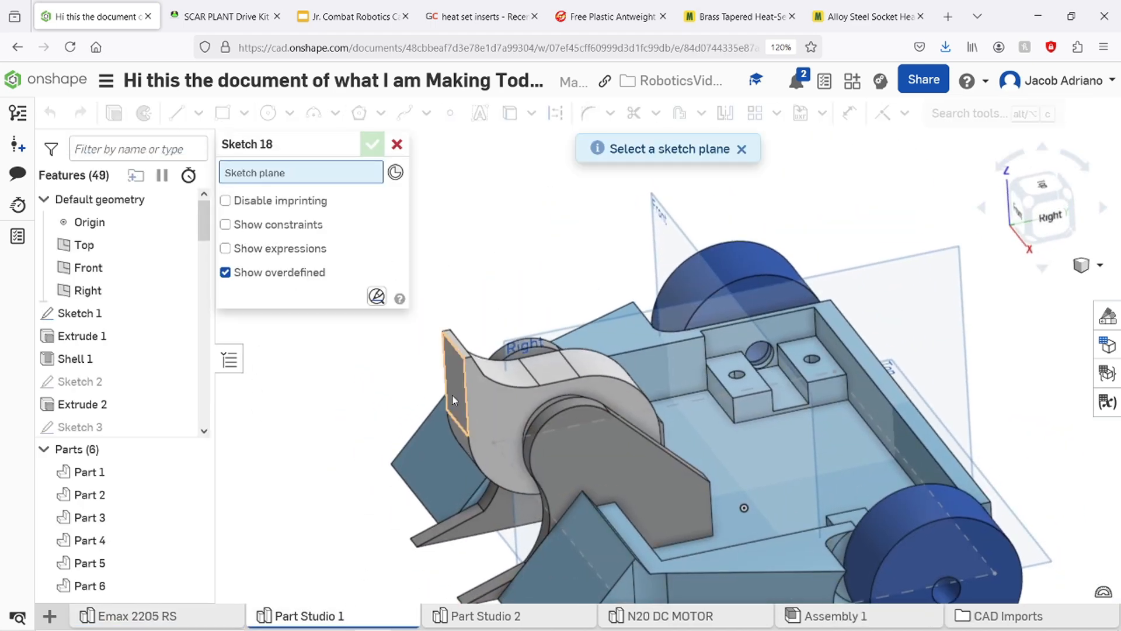
right_drag(562, 433, 562, 409)
click(558, 439)
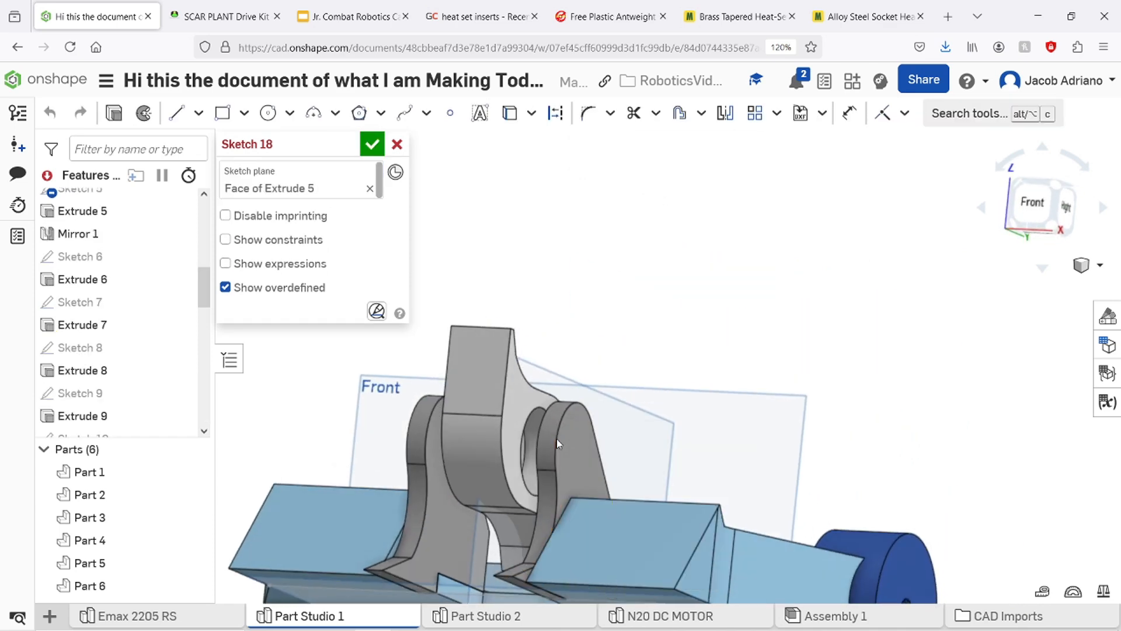
right_drag(516, 516, 523, 451)
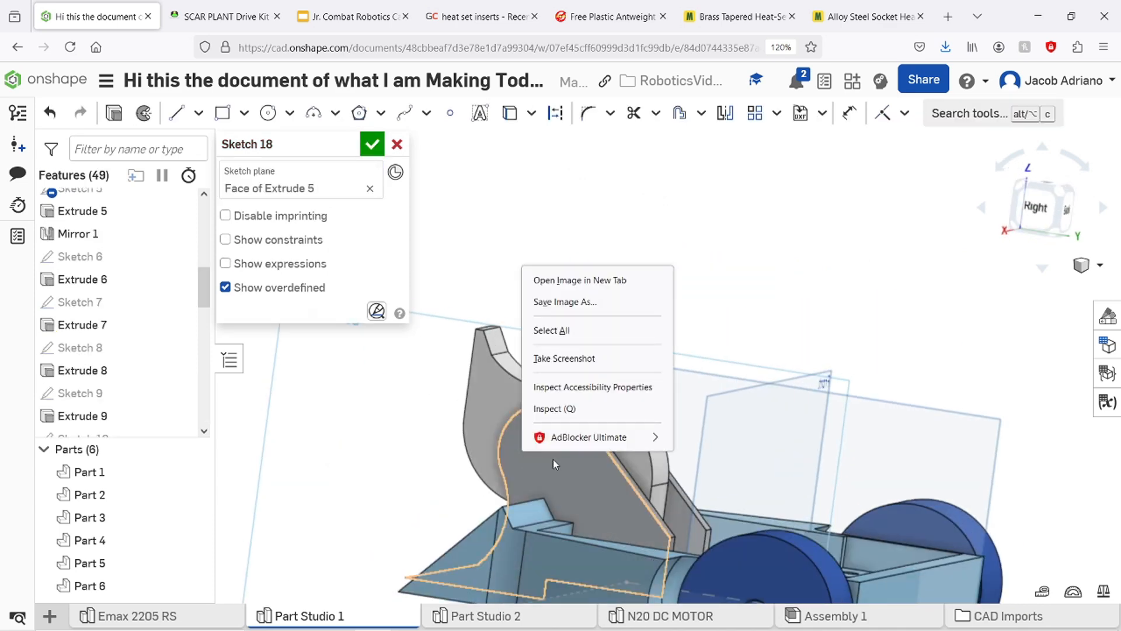
click(1041, 211)
scroll(507, 269, up, 6)
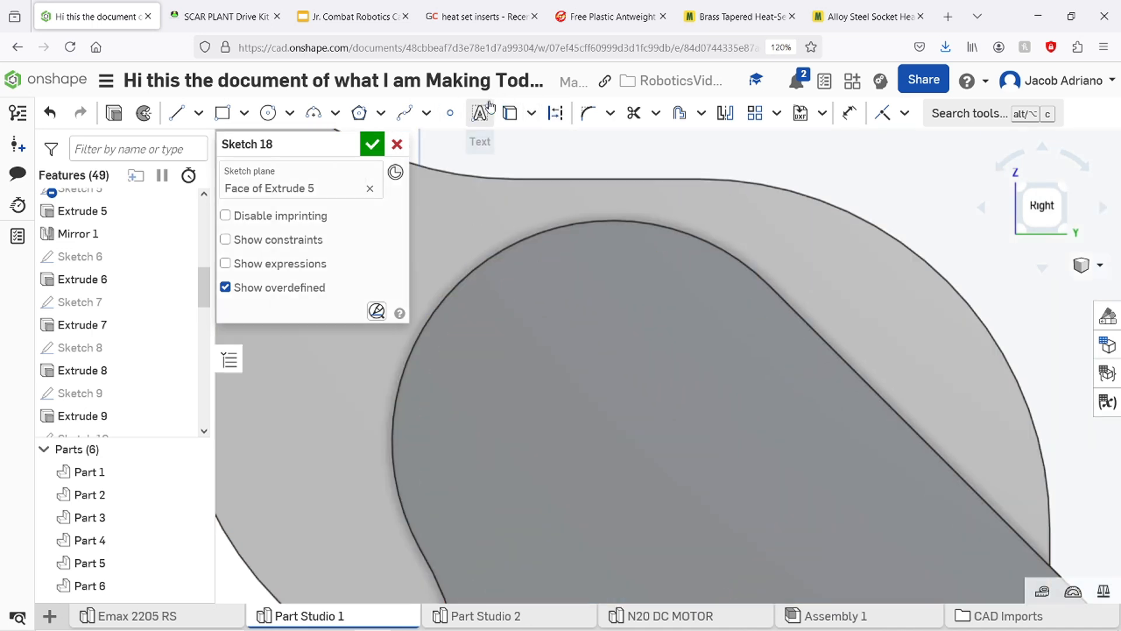
click(513, 112)
click(582, 228)
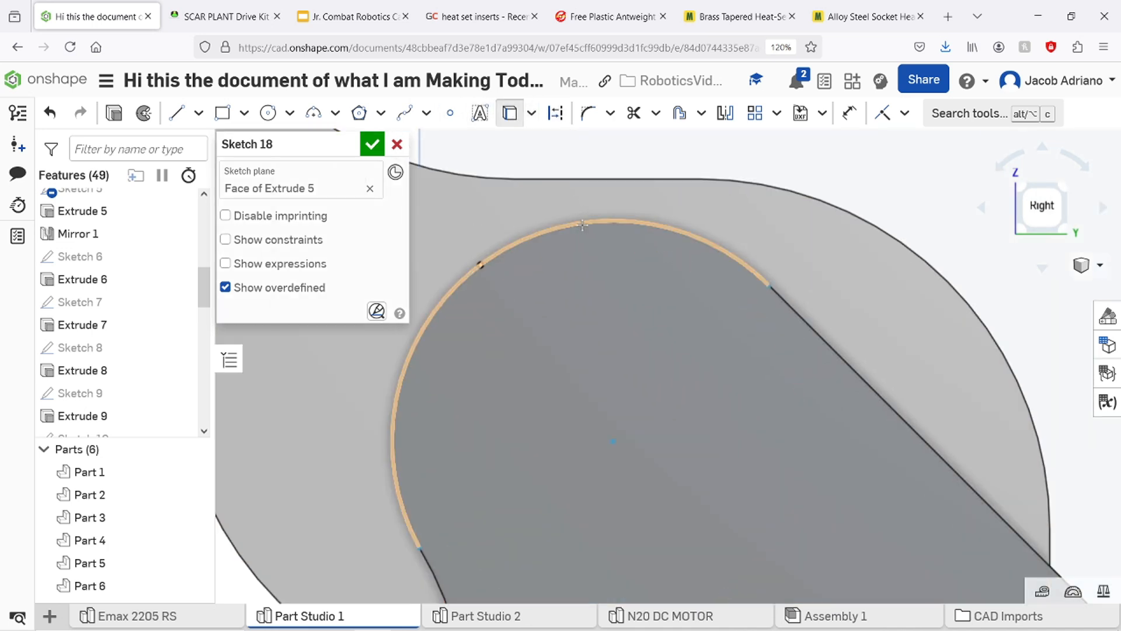
key(Escape)
Sketch a circle concentric with the support arm's rounded end and set its diameter to 0.2 in.
key(c)
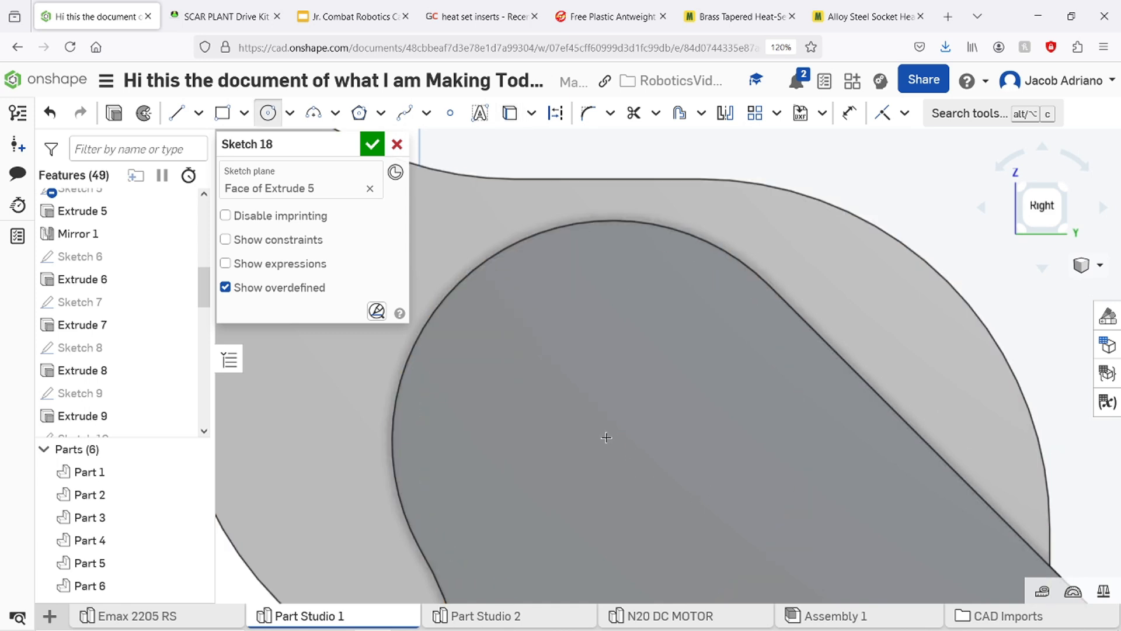
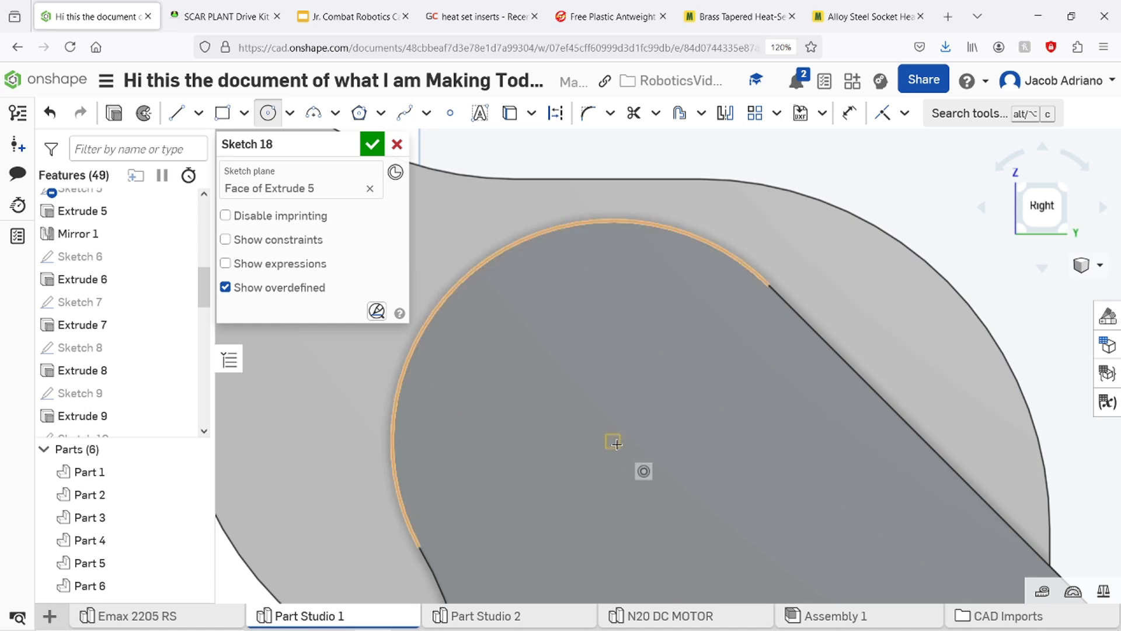
click(614, 441)
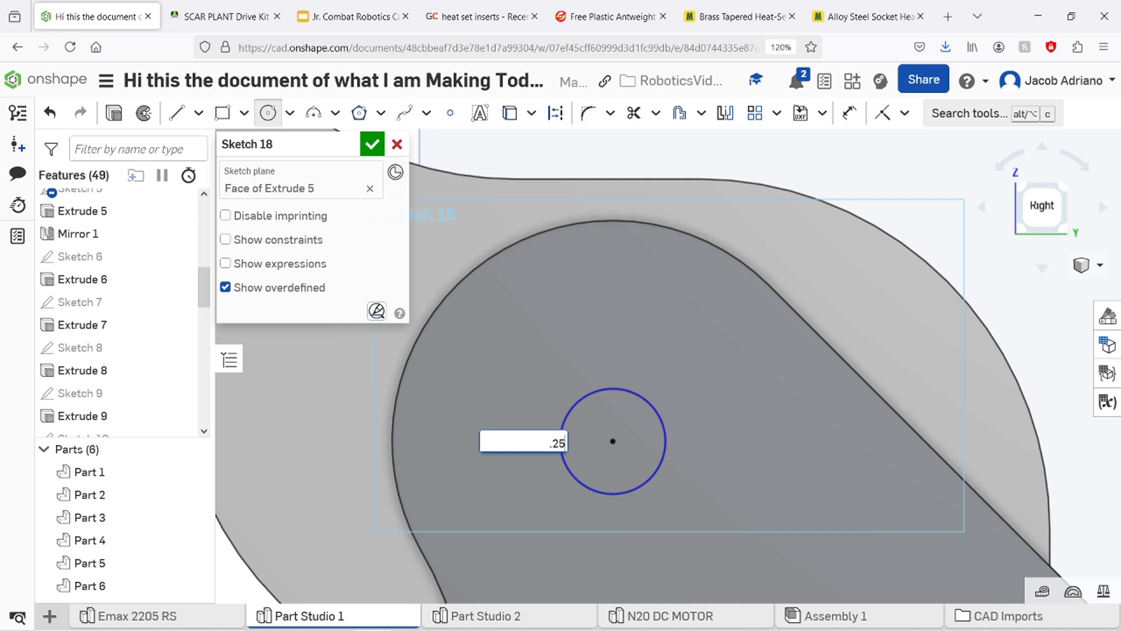
key(Escape)
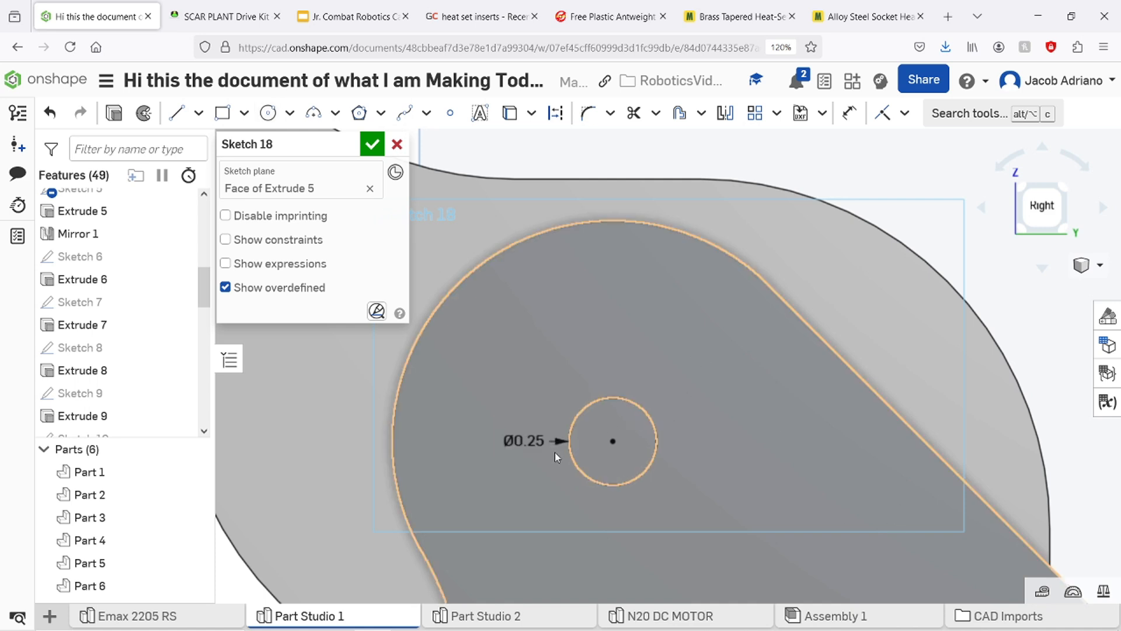
double_click(528, 432)
right_drag(681, 433, 703, 445)
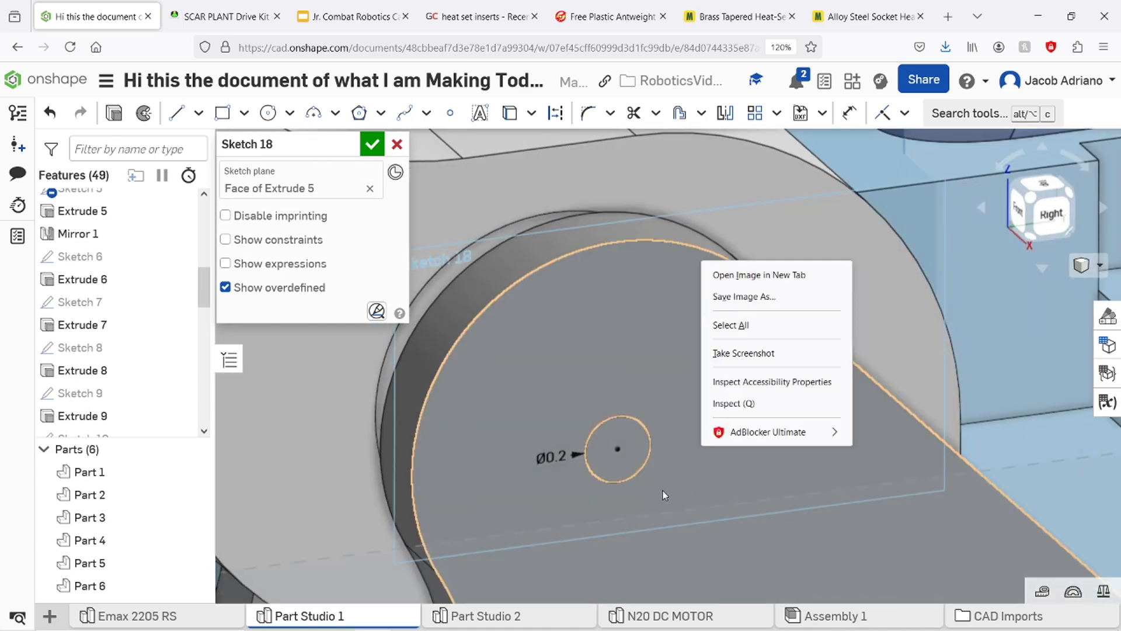
click(1052, 213)
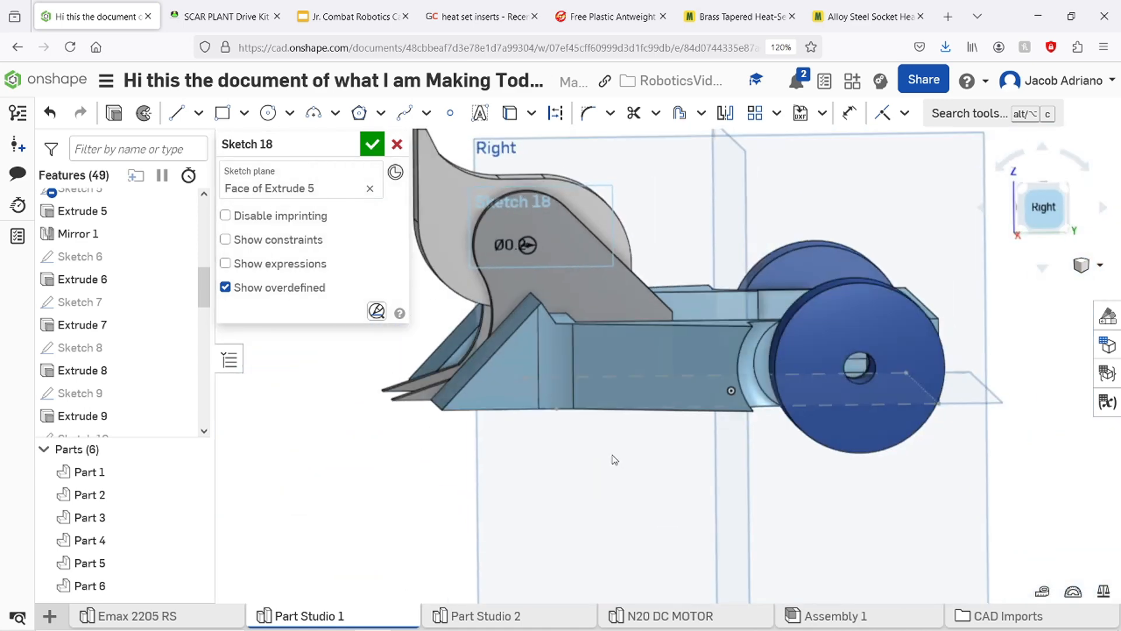
scroll(542, 272, up, 5)
scroll(542, 273, up, 5)
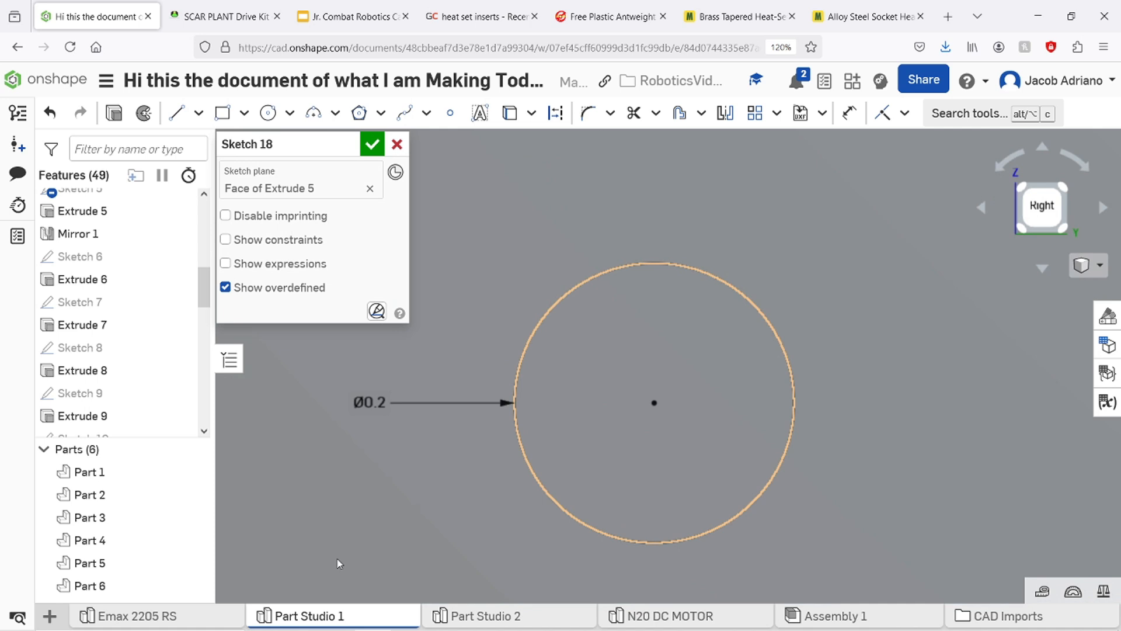
Start a sketch on the Front plane of the Emax 2205 RS part studio, viewed from the front.
click(145, 611)
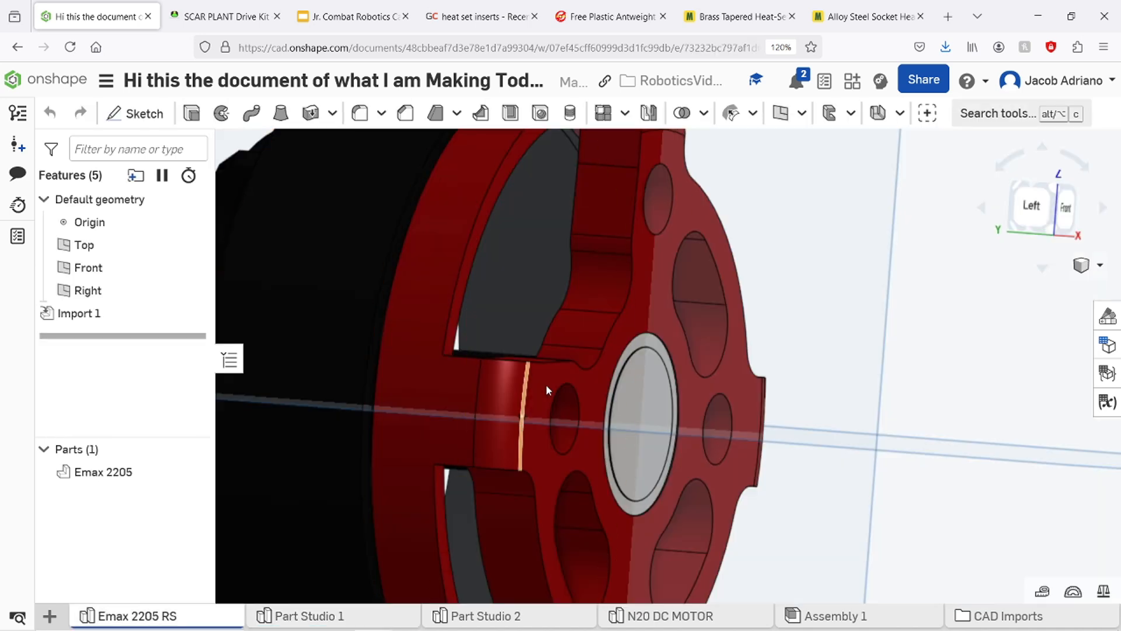
click(1071, 220)
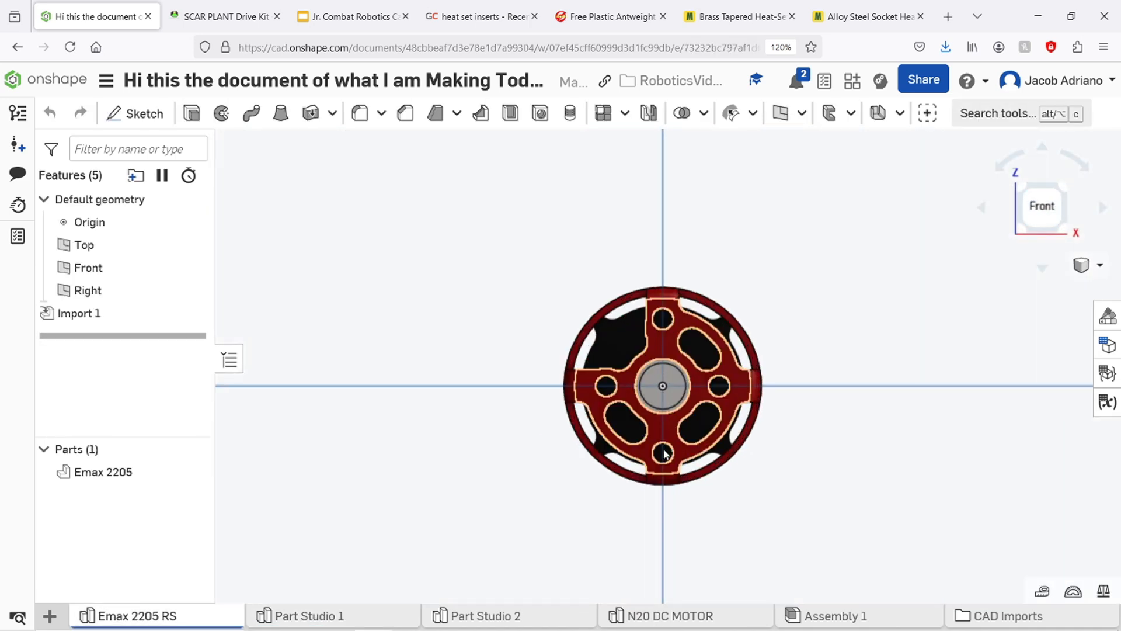
scroll(664, 453, up, 3)
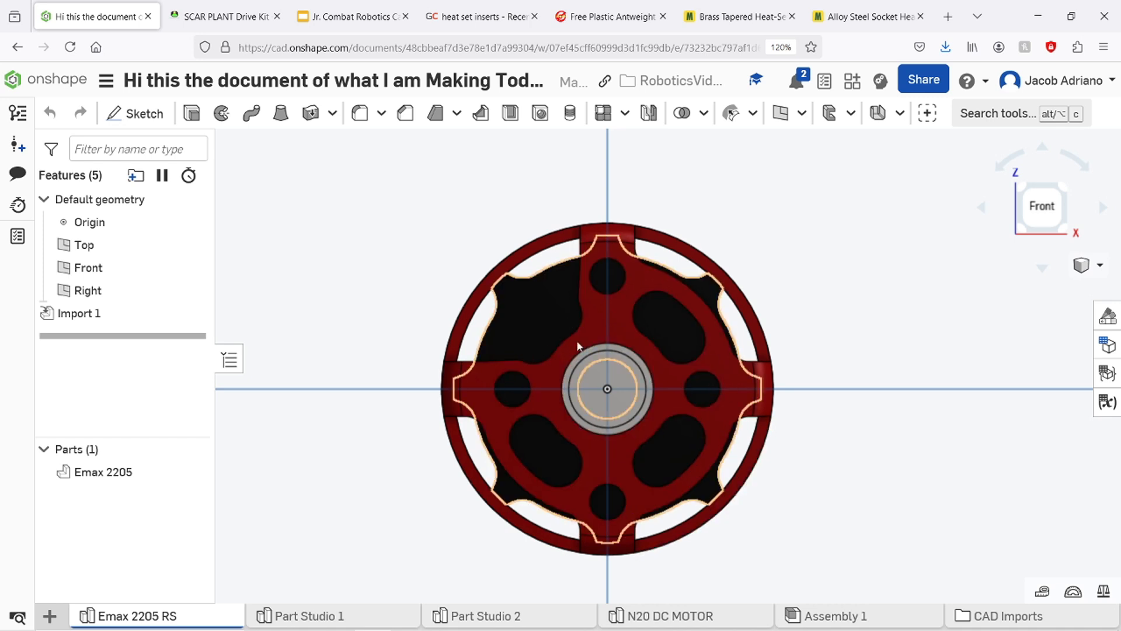
click(602, 391)
click(885, 240)
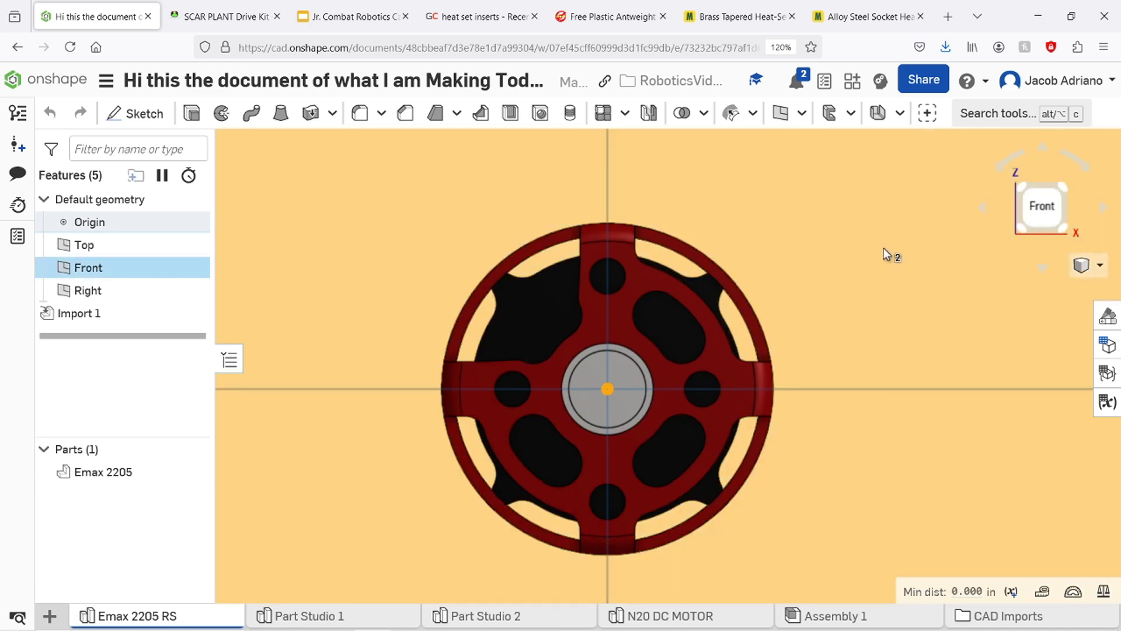
click(140, 113)
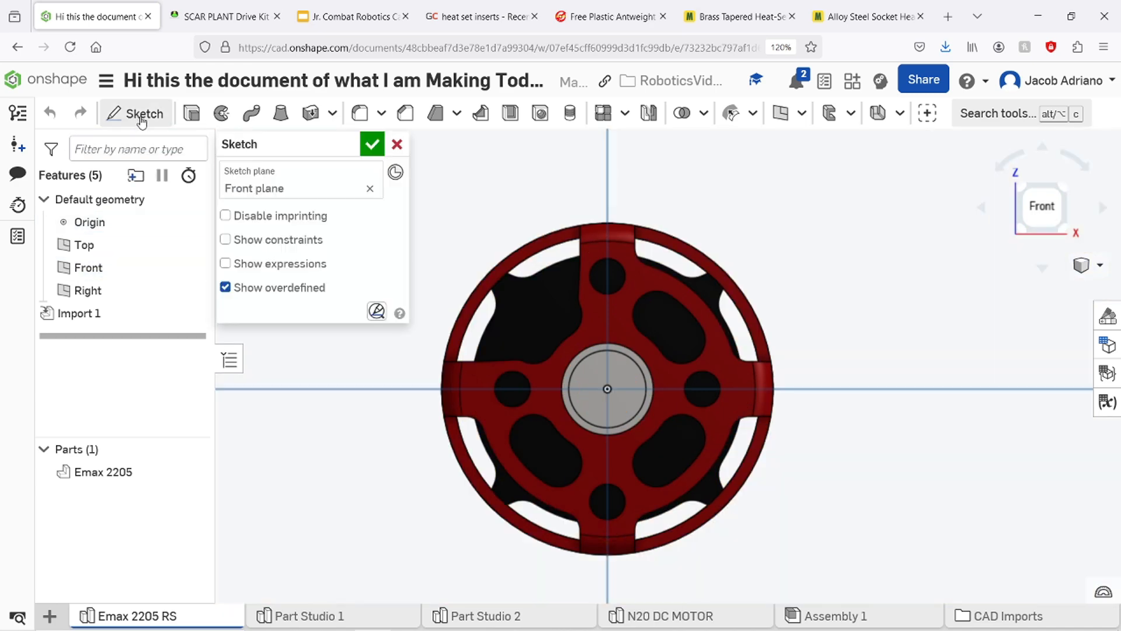
click(672, 370)
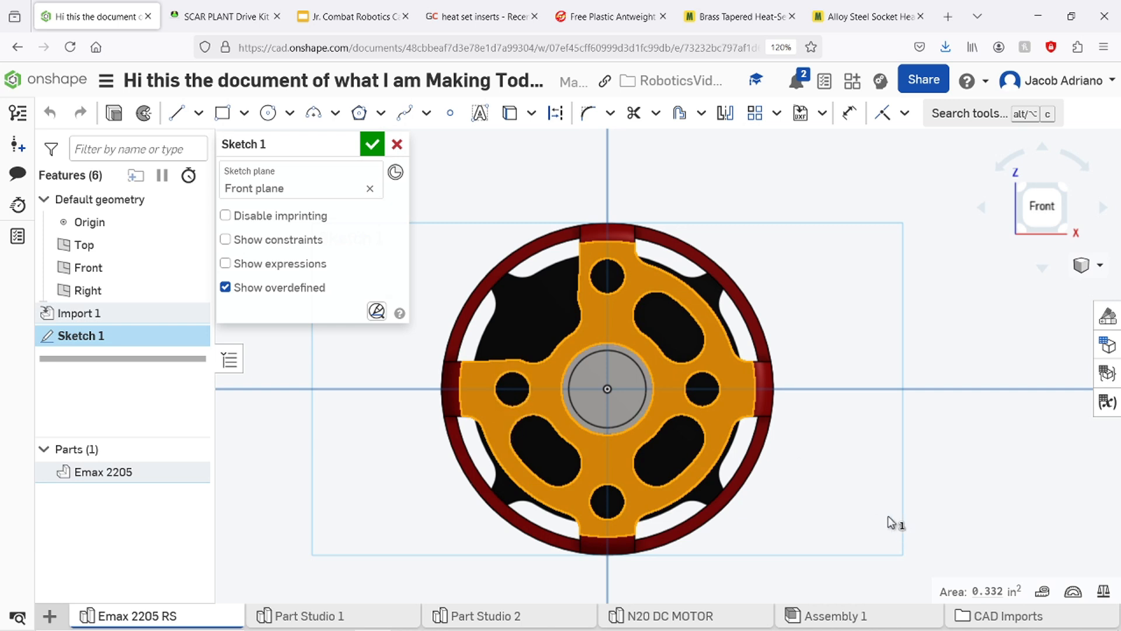
Measure from the motor's centre to the centre of a round mounting hole with a trial horizontal line.
key(l)
scroll(606, 402, up, 5)
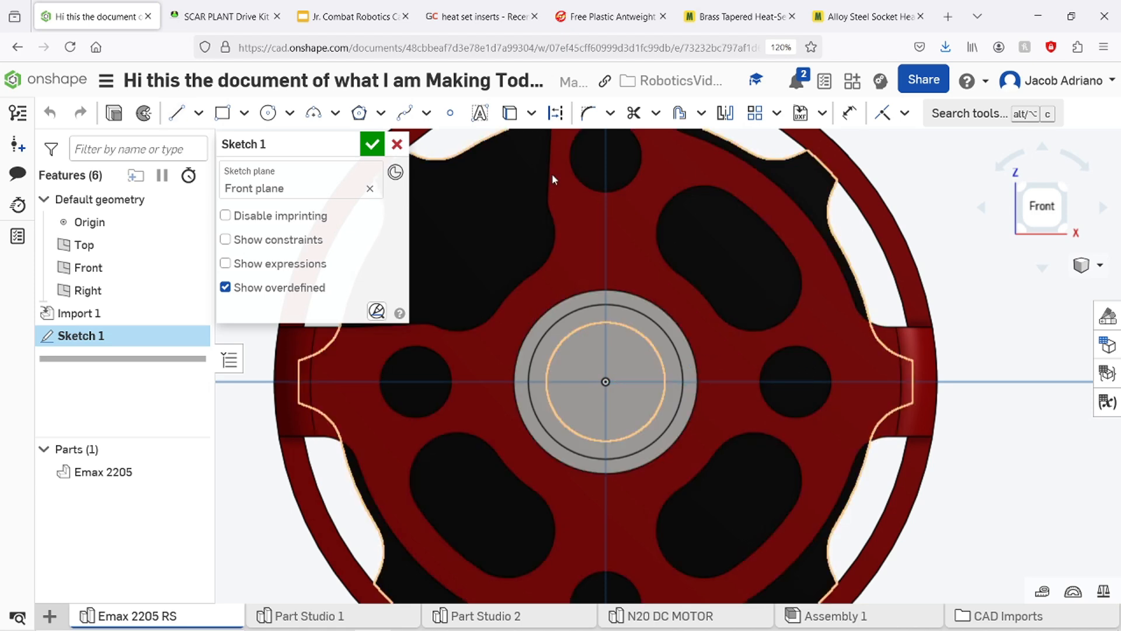
key(Escape)
key(l)
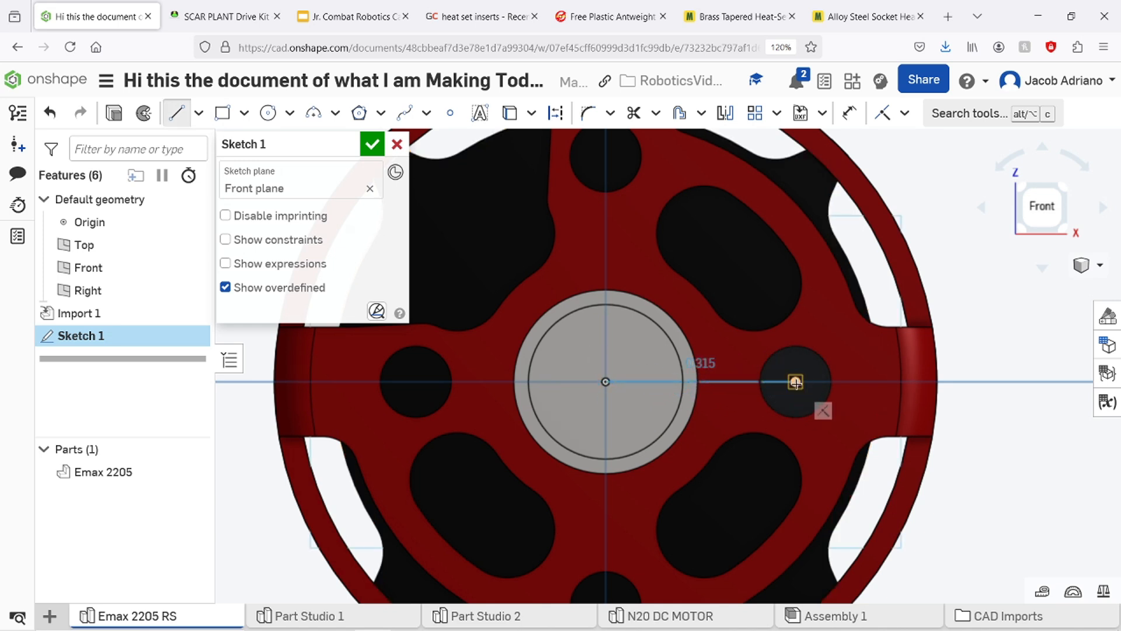
scroll(796, 383, up, 5)
scroll(792, 378, down, 8)
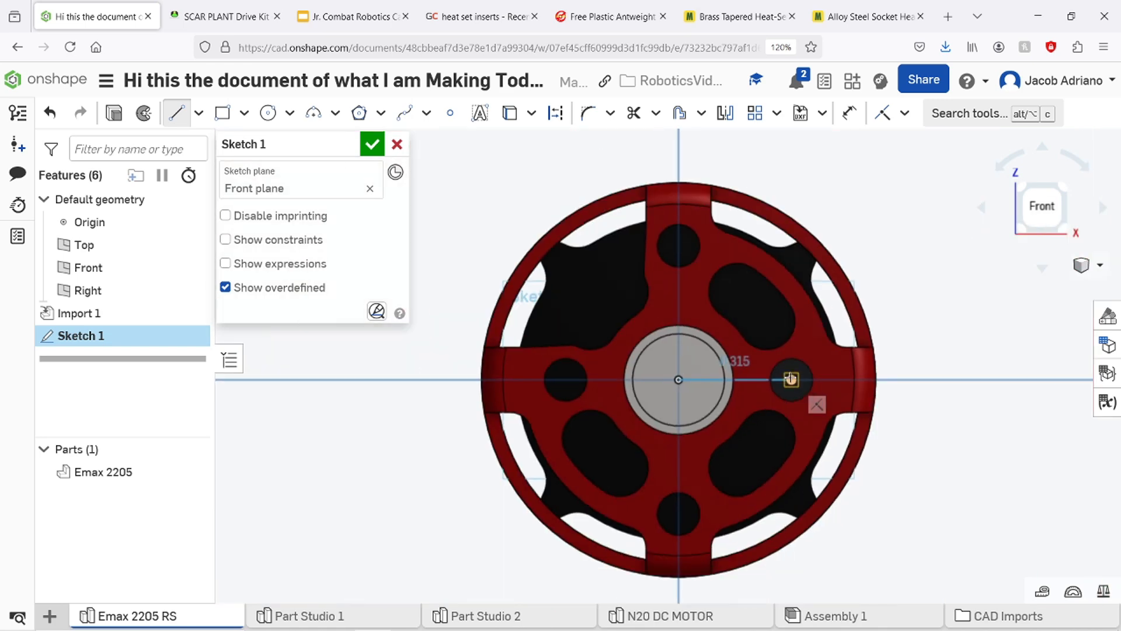
In Part Studio 1's open sketch, draw a horizontal line from the circle's centre with a length of 0.315 in.
click(318, 624)
scroll(669, 421, down, 5)
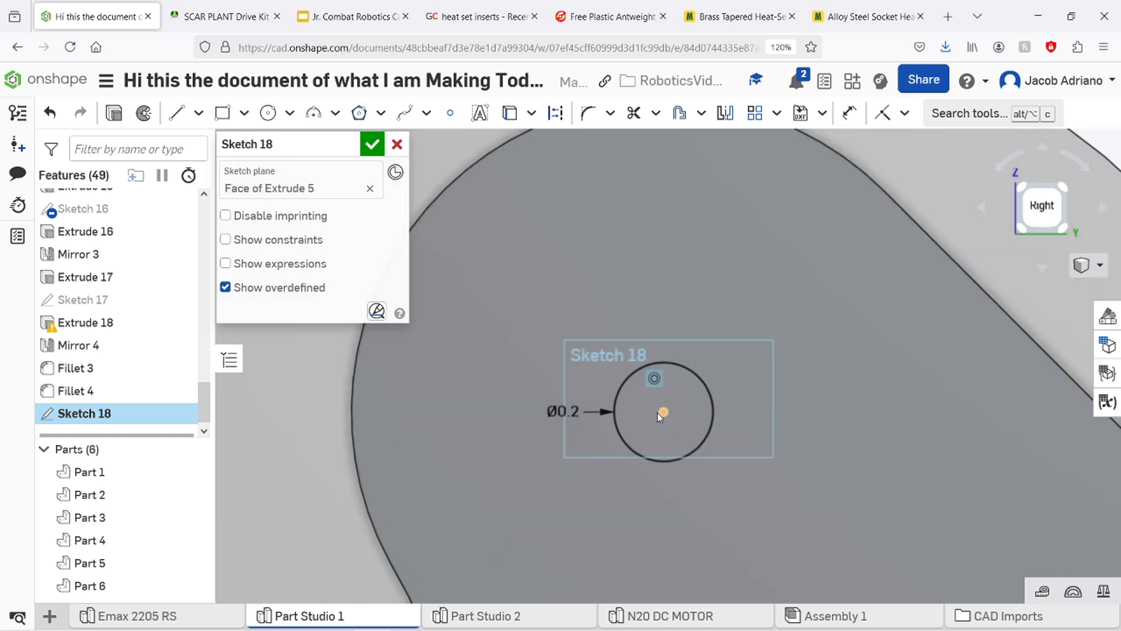
click(792, 413)
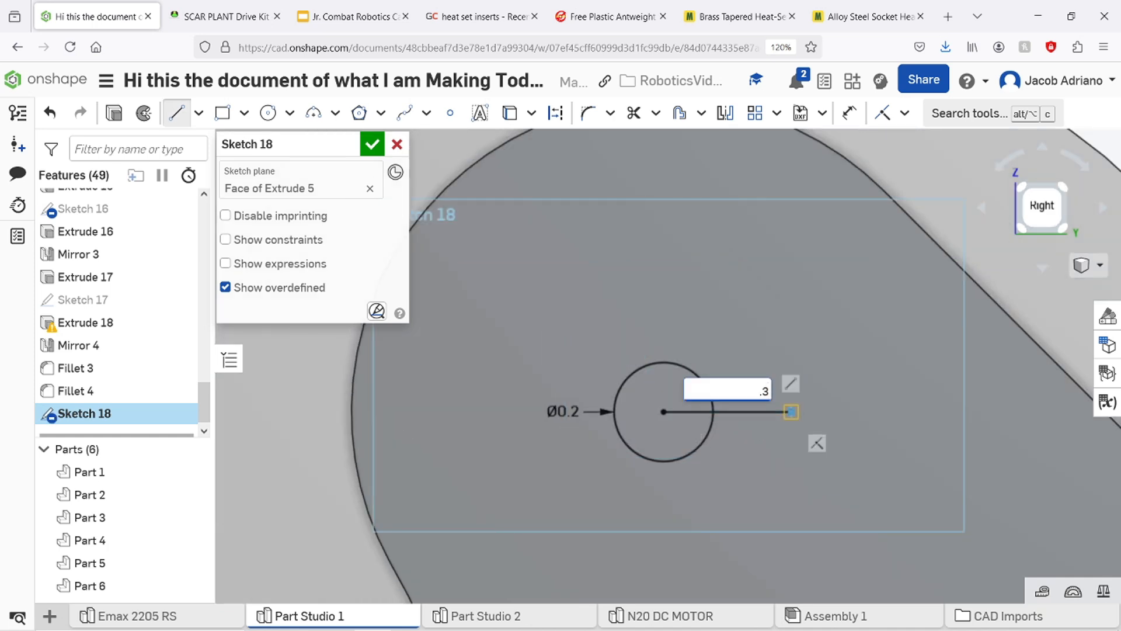
key(Escape)
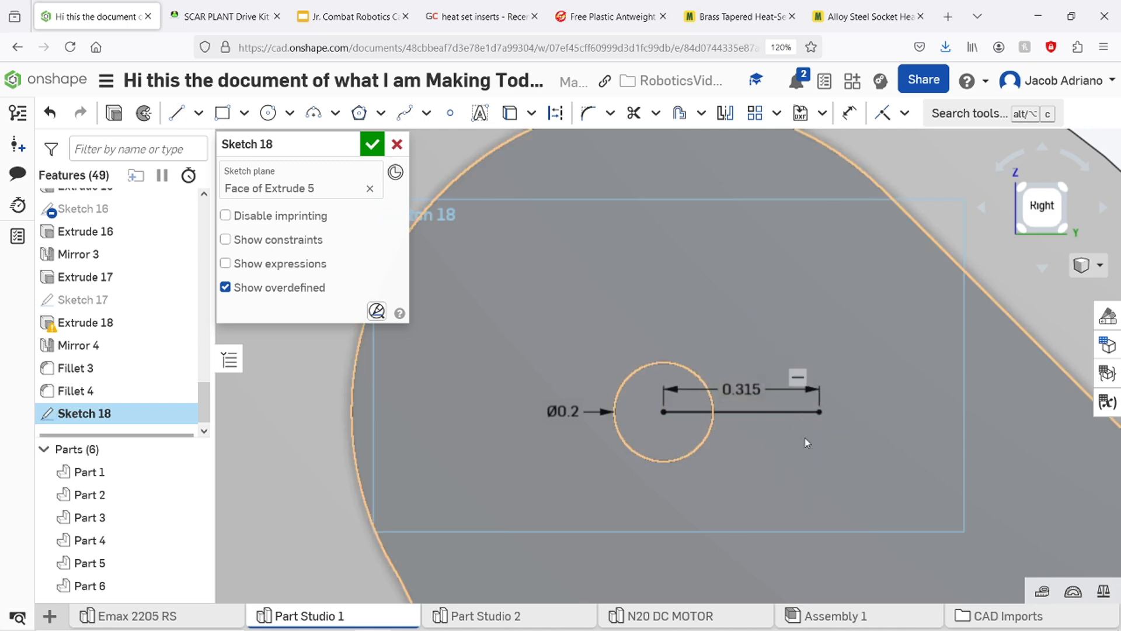
In the Emax 2205 RS part studio, measure from the motor's centre to the lower mounting hole's centre with a trial vertical line.
key(alt+Tab)
key(alt+Tab)
click(157, 611)
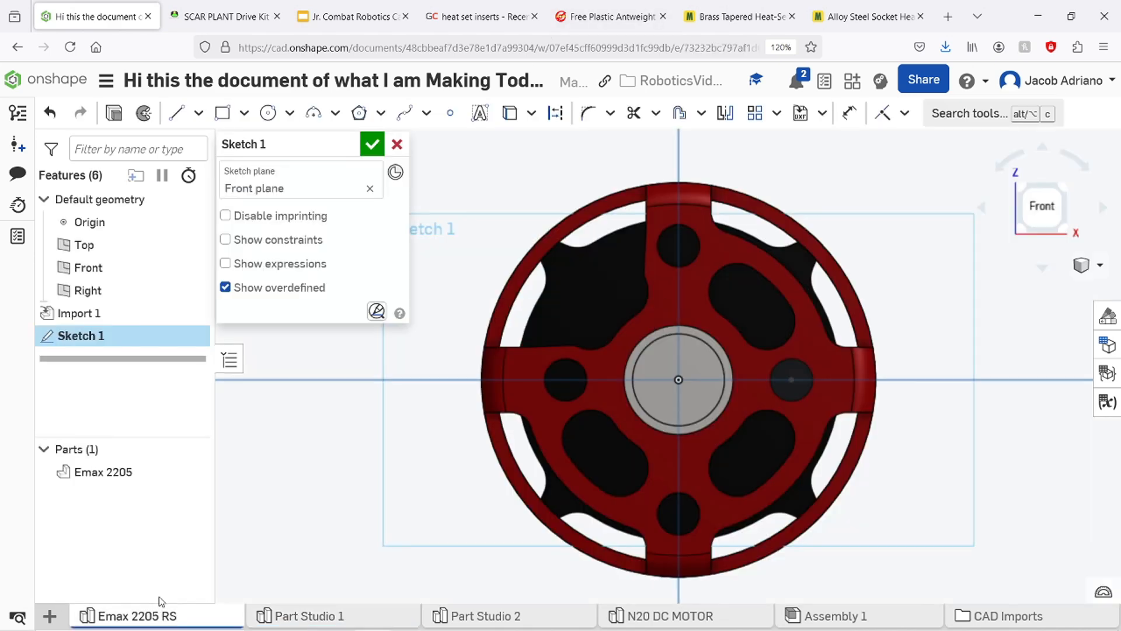
key(l)
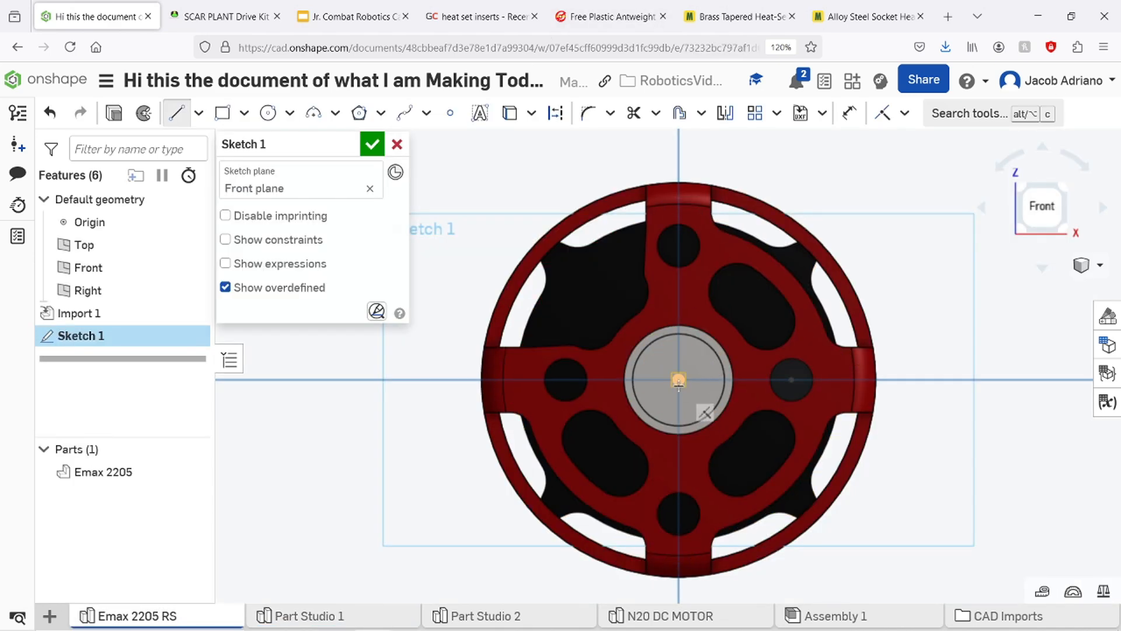
key(Escape)
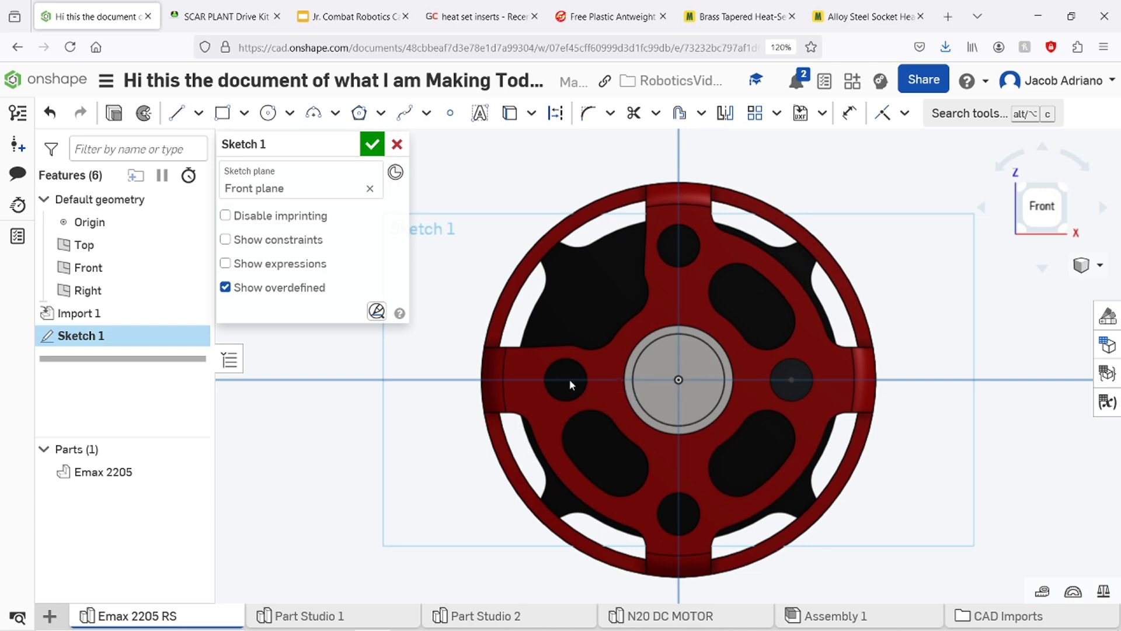
click(510, 113)
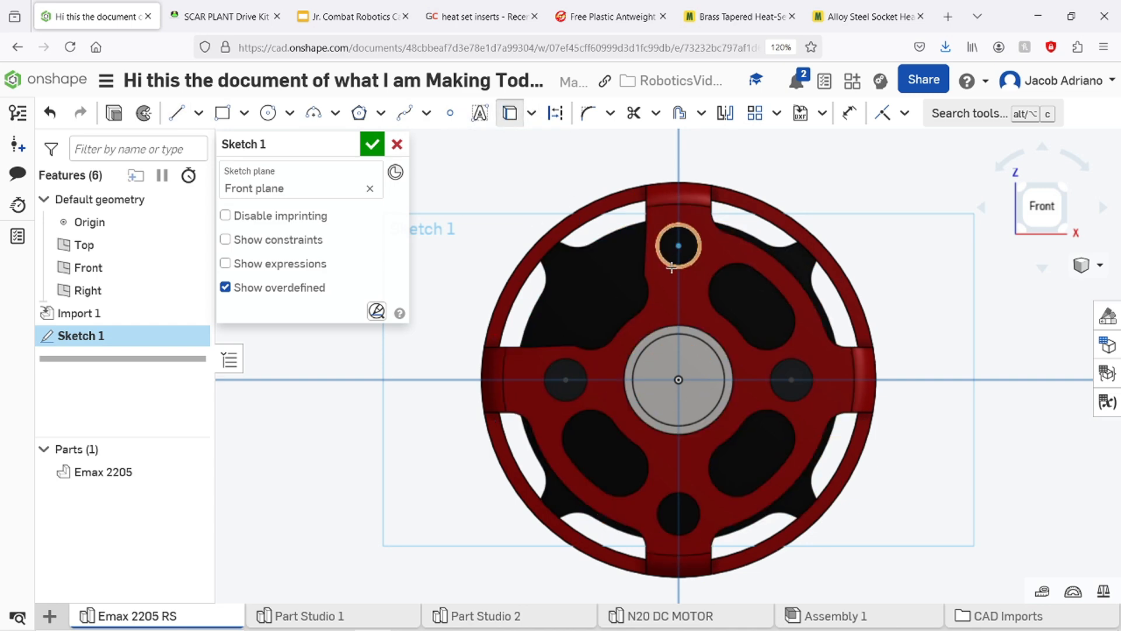
click(673, 243)
click(674, 513)
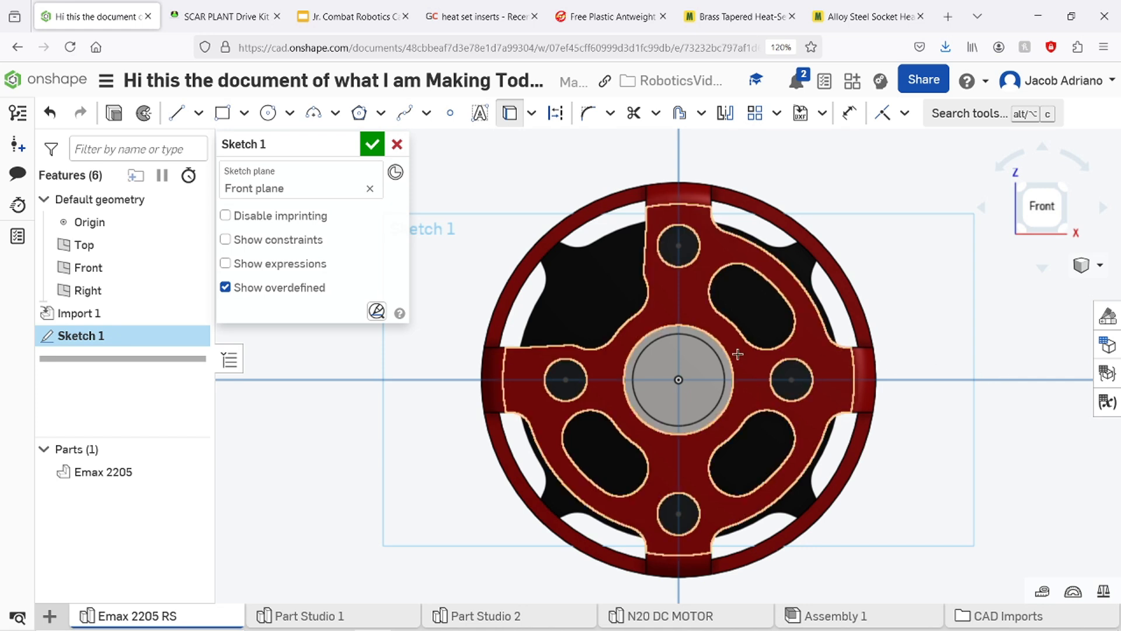
key(l)
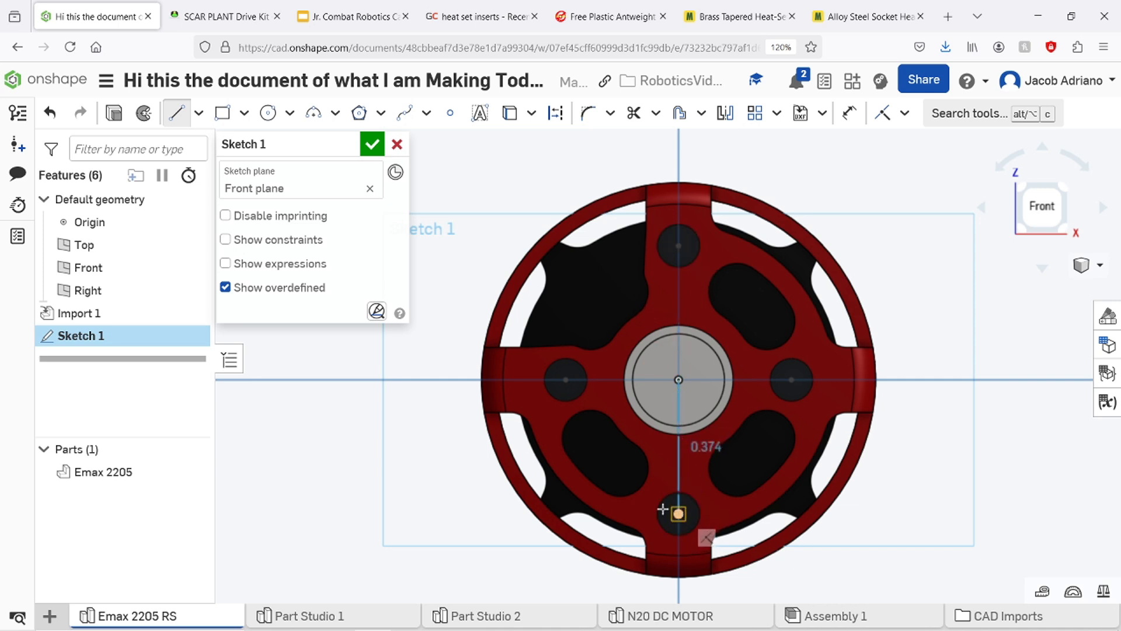
key(Escape)
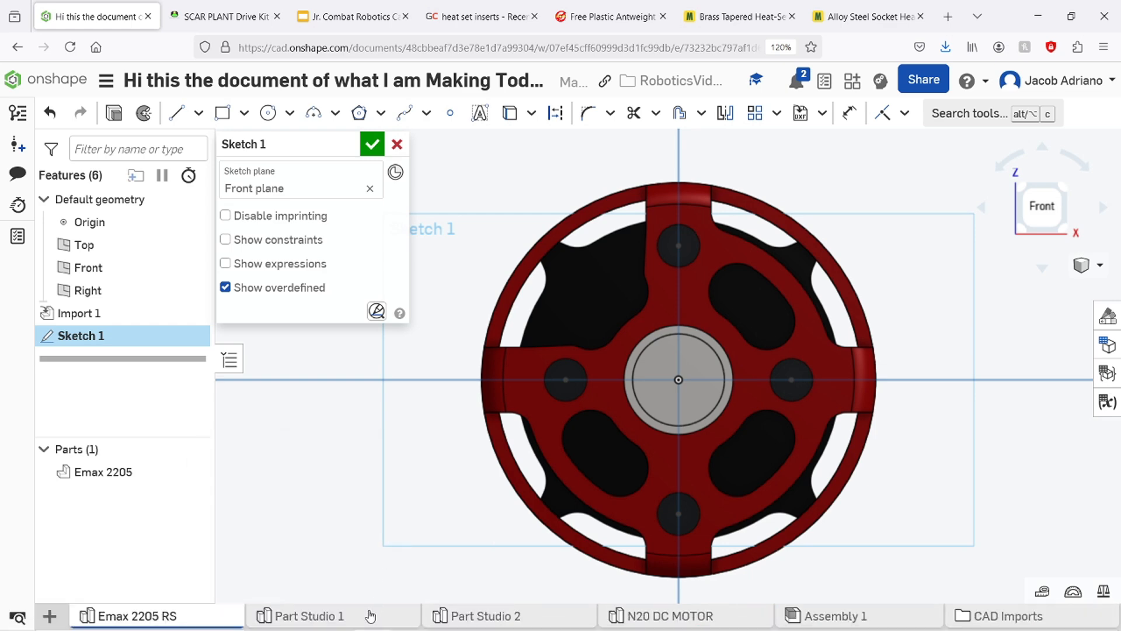
In Part Studio 1's open sketch, draw a vertical line upward from the circle's centre with a length of 0.374 in.
click(370, 616)
key(l)
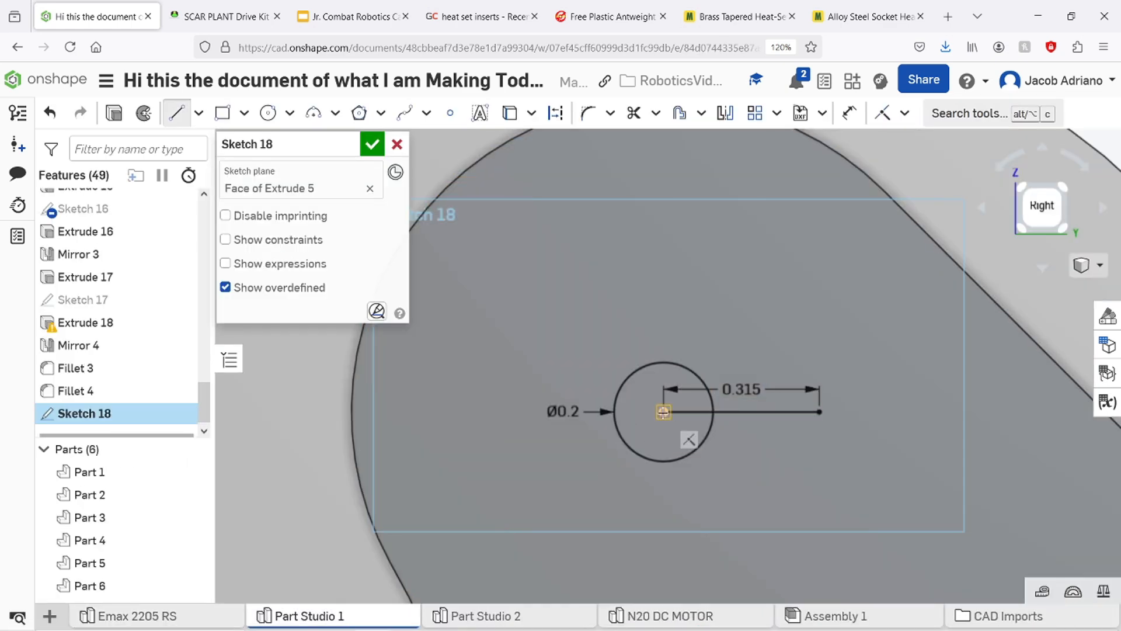
click(662, 300)
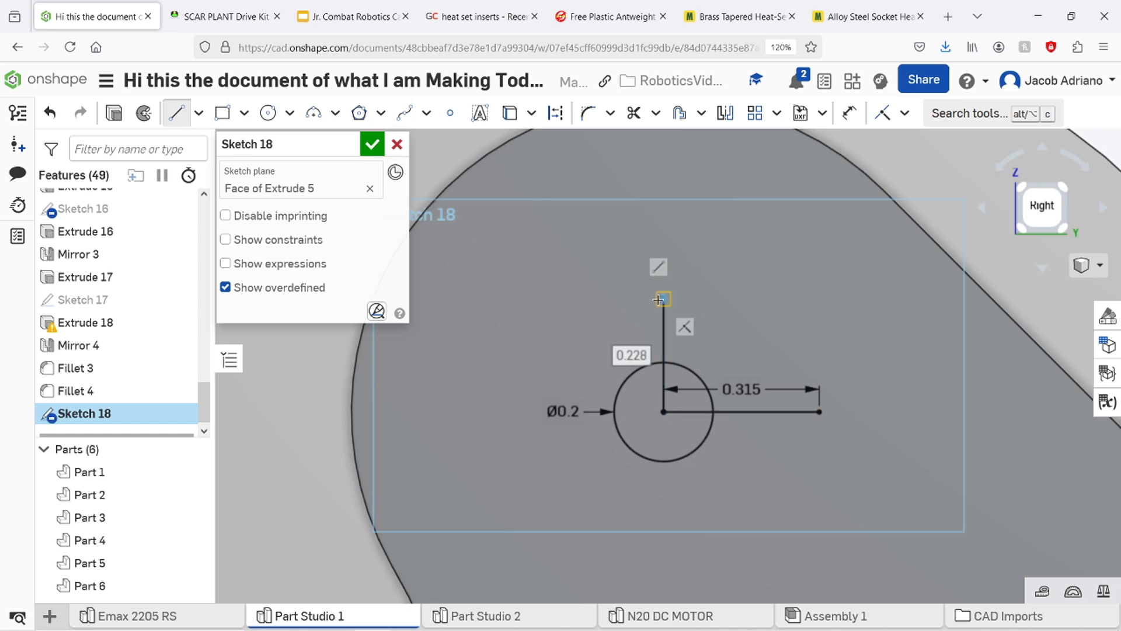
text(.374)
key(Return)
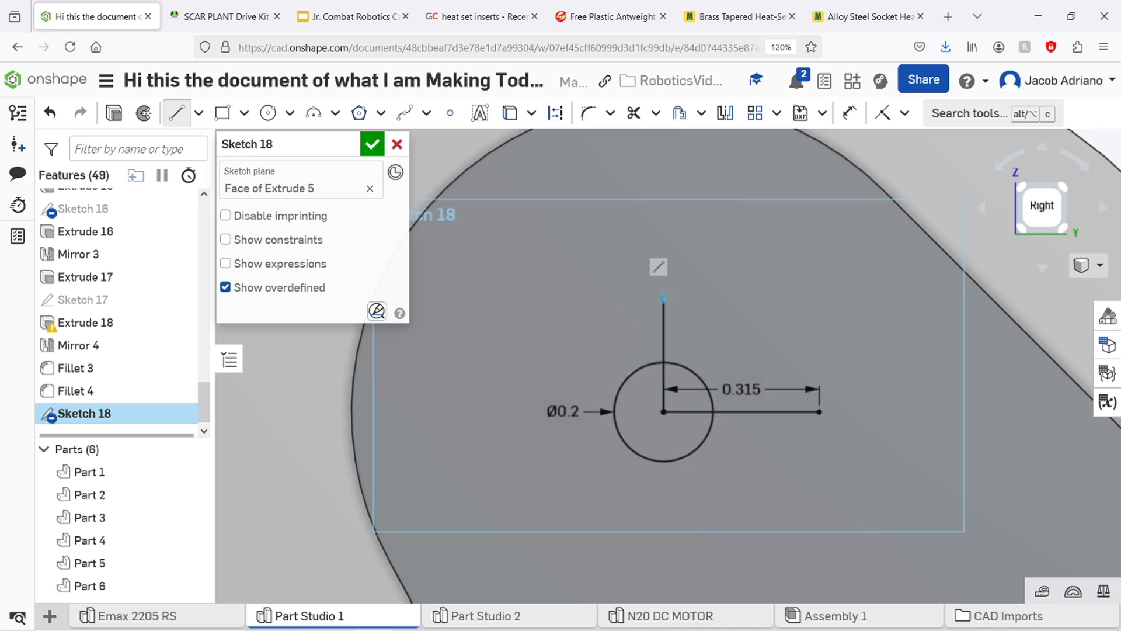
key(Escape)
Draw a vertical line downward from the circle's centre with a length of 0.374 in.
key(l)
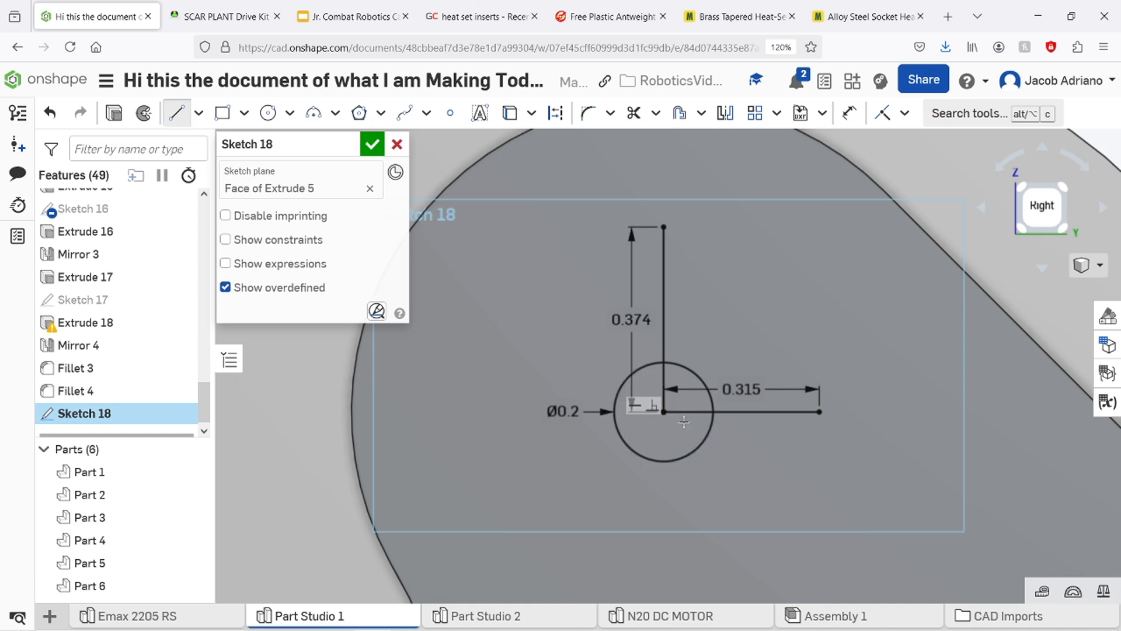
click(664, 412)
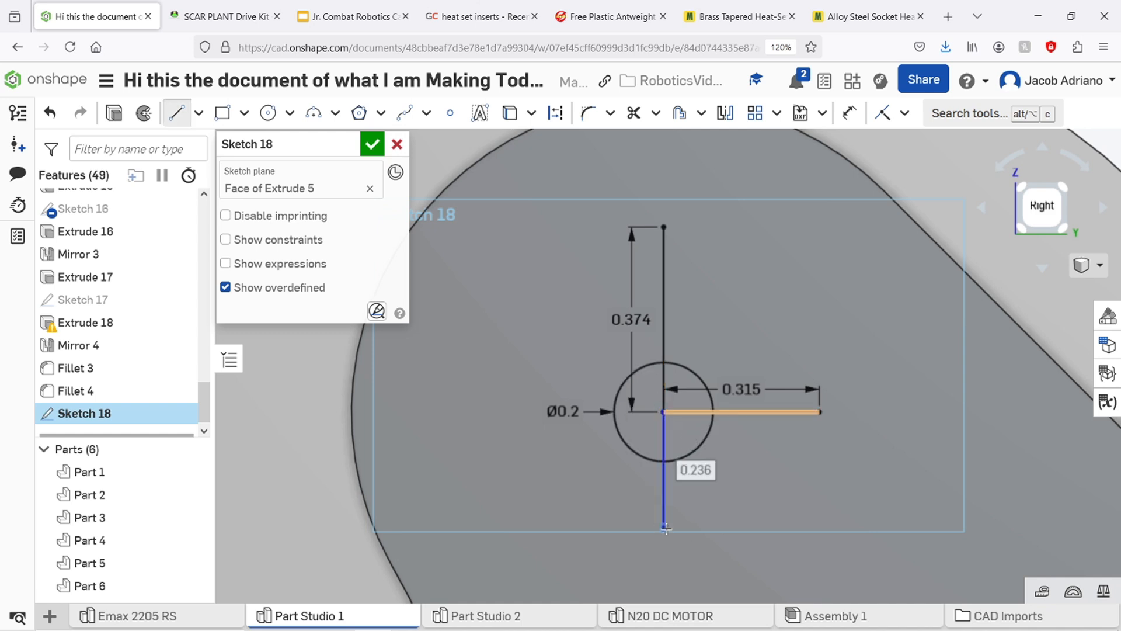
click(662, 526)
text(.37)
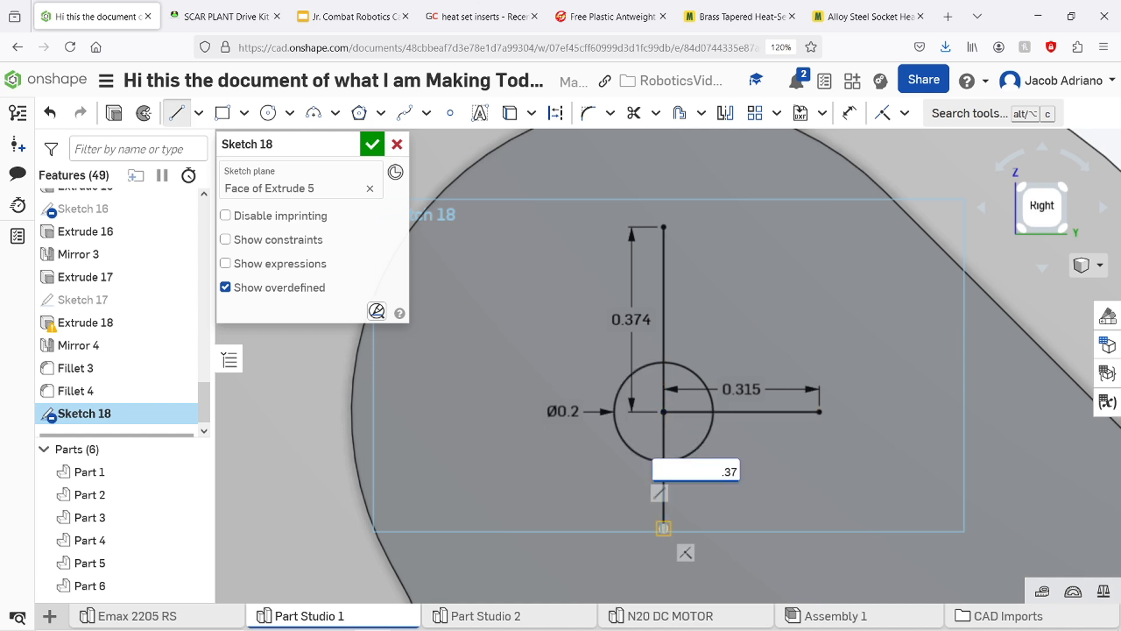
text(4)
key(Return)
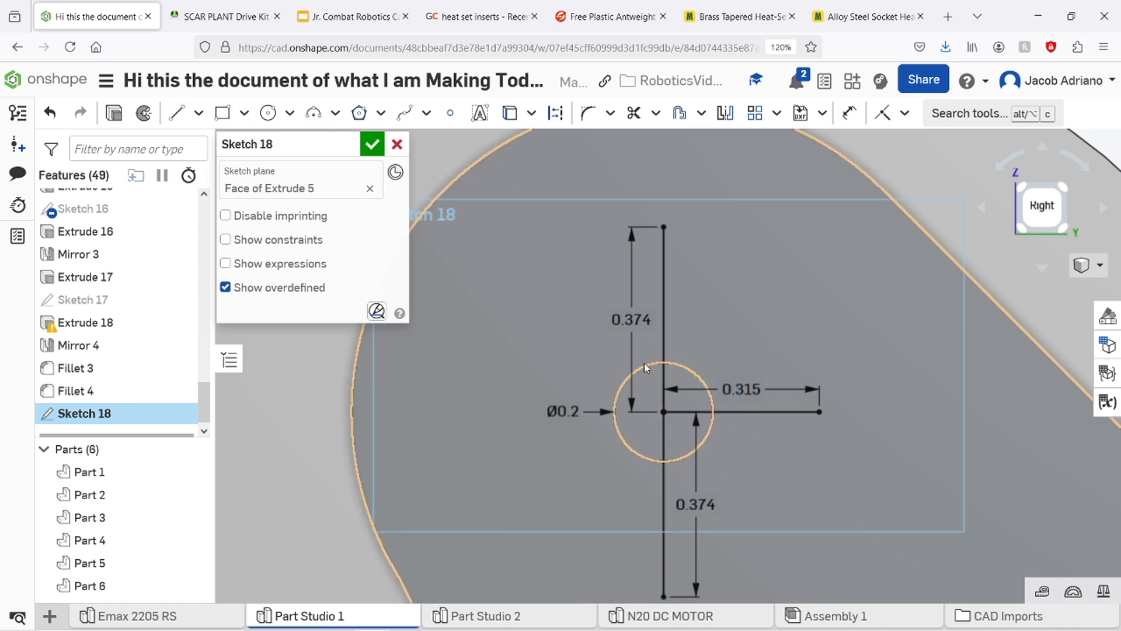
Draw a horizontal line from the circle's centre, opposite the existing horizontal one, with a length of 0.315 in.
click(664, 412)
key(Tab)
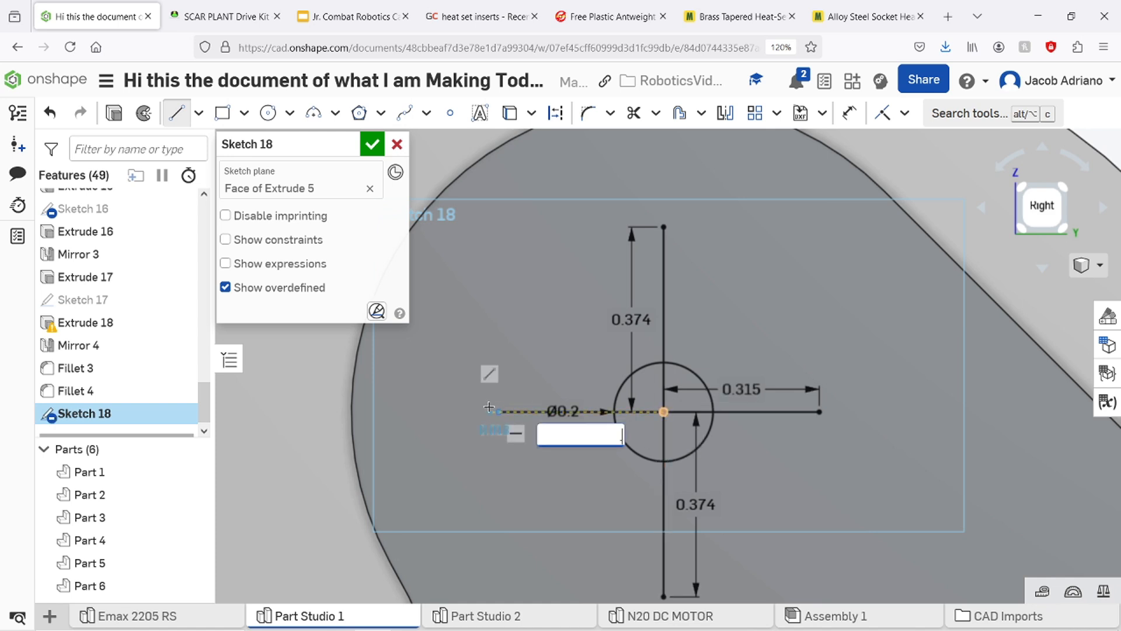
key(Return)
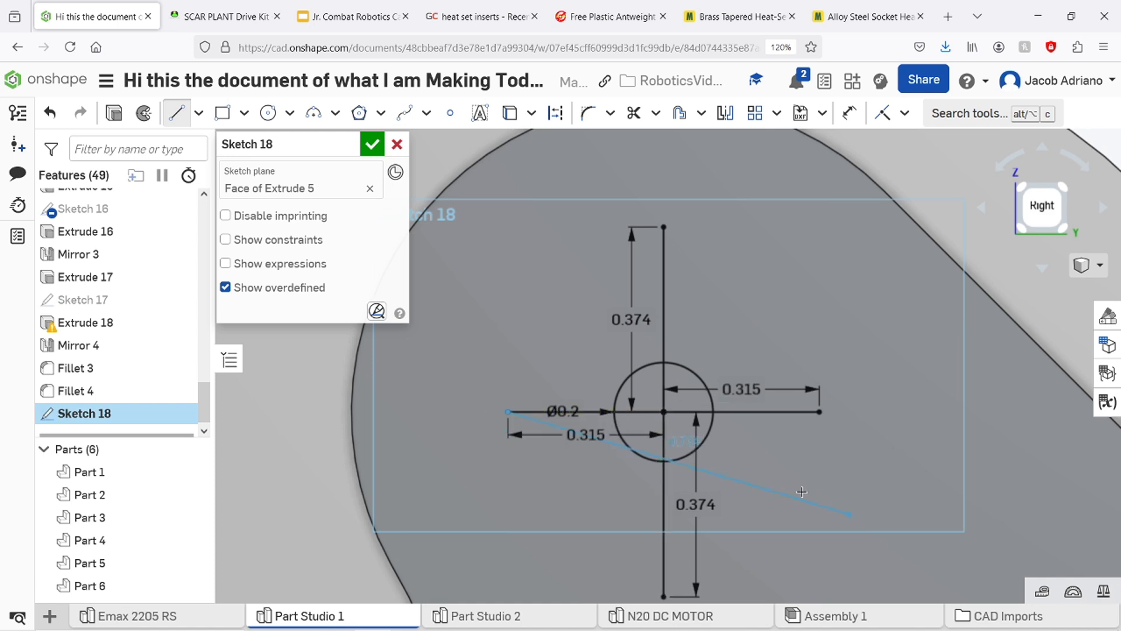
Sketch a 3 mm diameter circle centred on the upper end of the vertical line.
key(c)
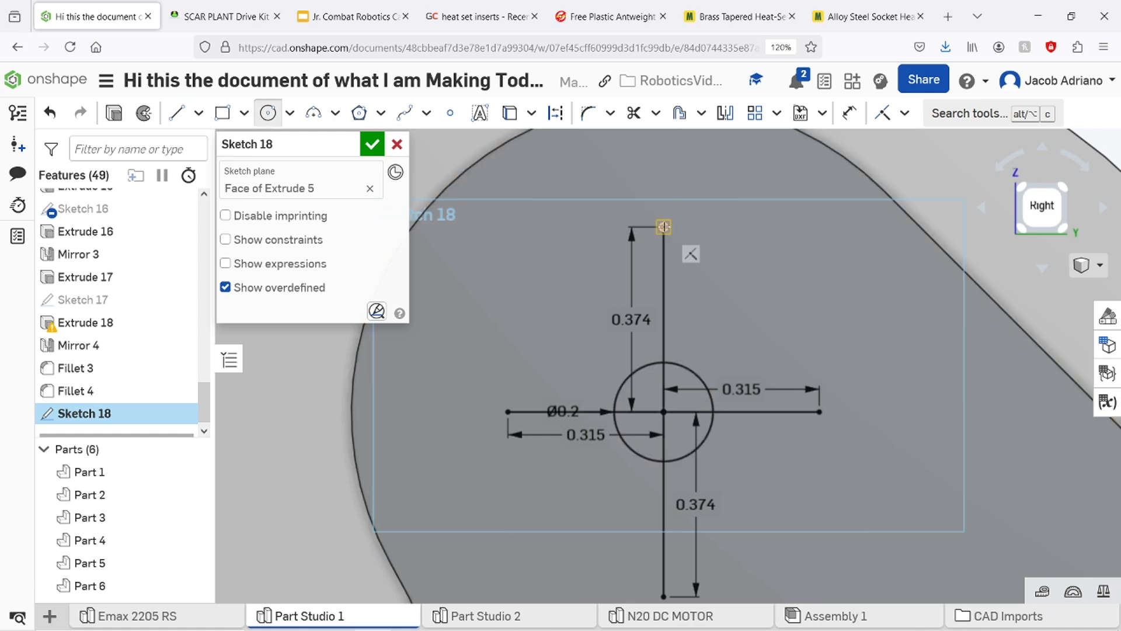
click(694, 241)
text(3mm)
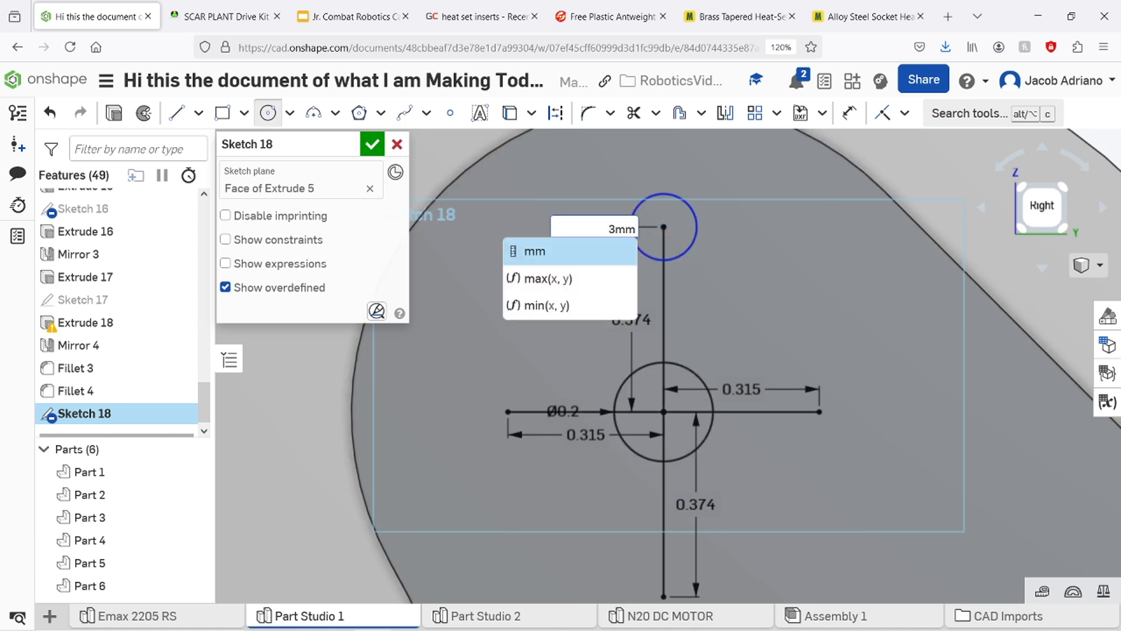
key(Return)
key(Escape)
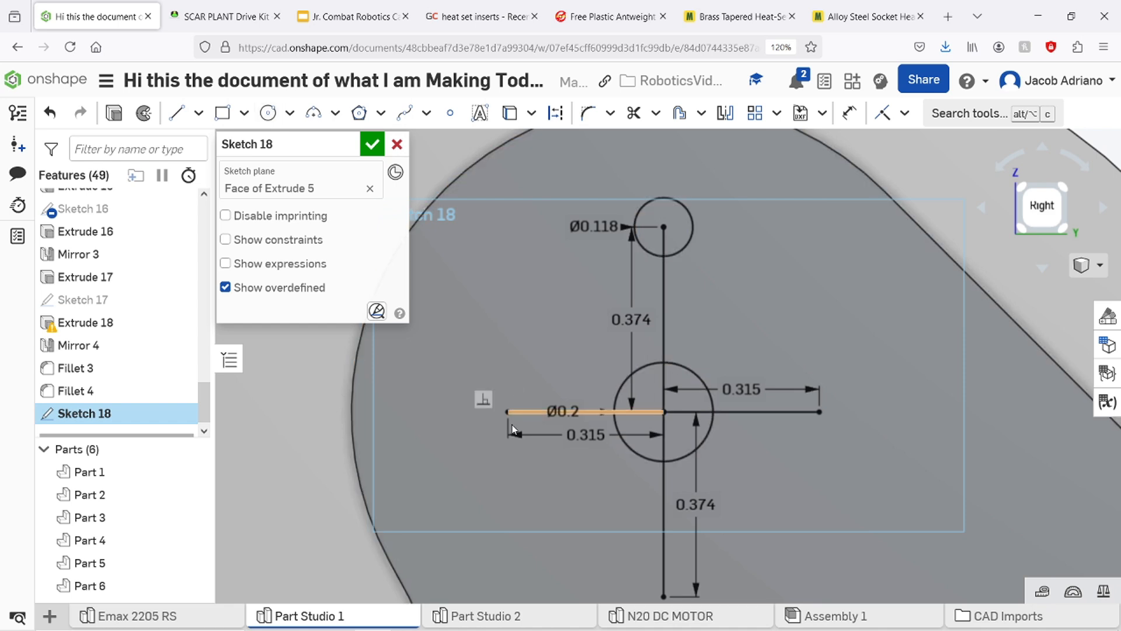
Sketch a 3 mm diameter circle centred on the outer end of the left horizontal line.
key(c)
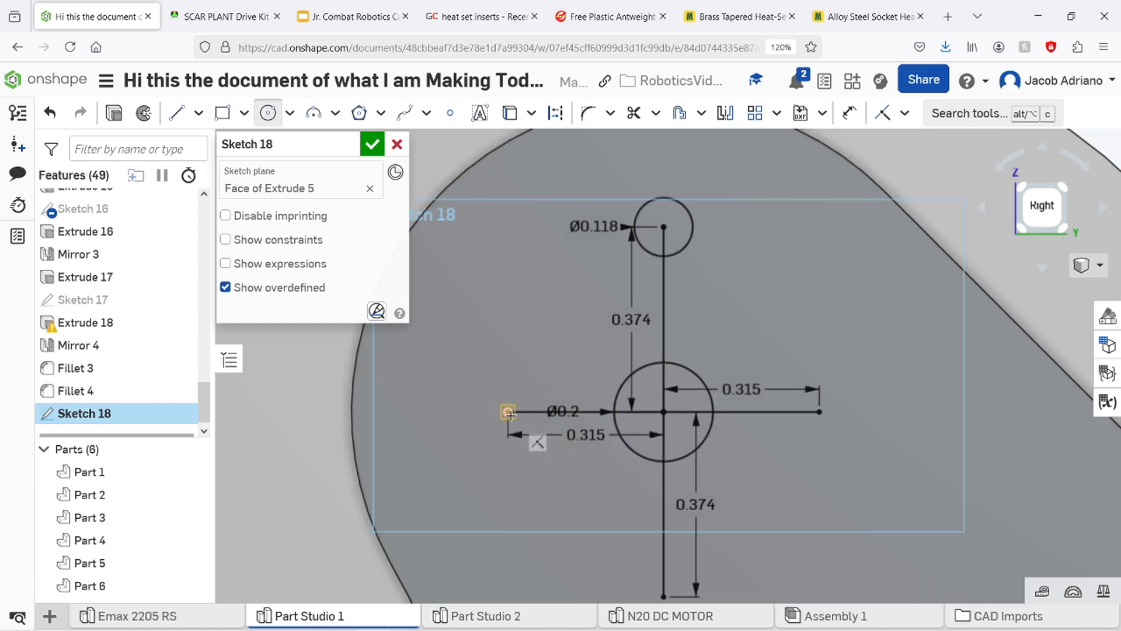
click(521, 453)
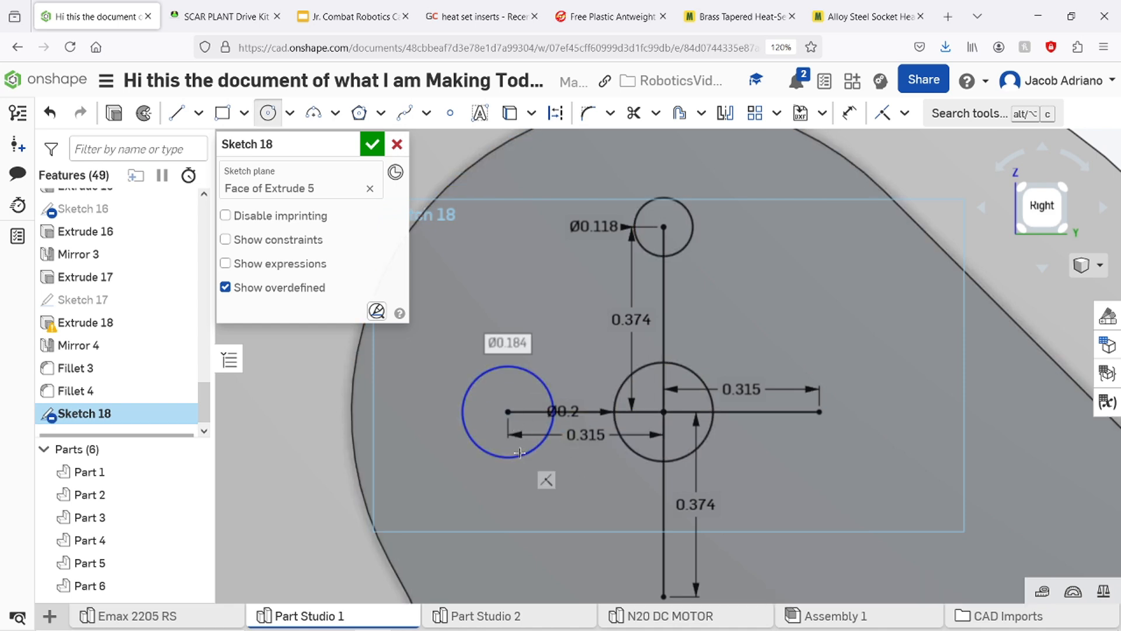
text(3mm)
key(Return)
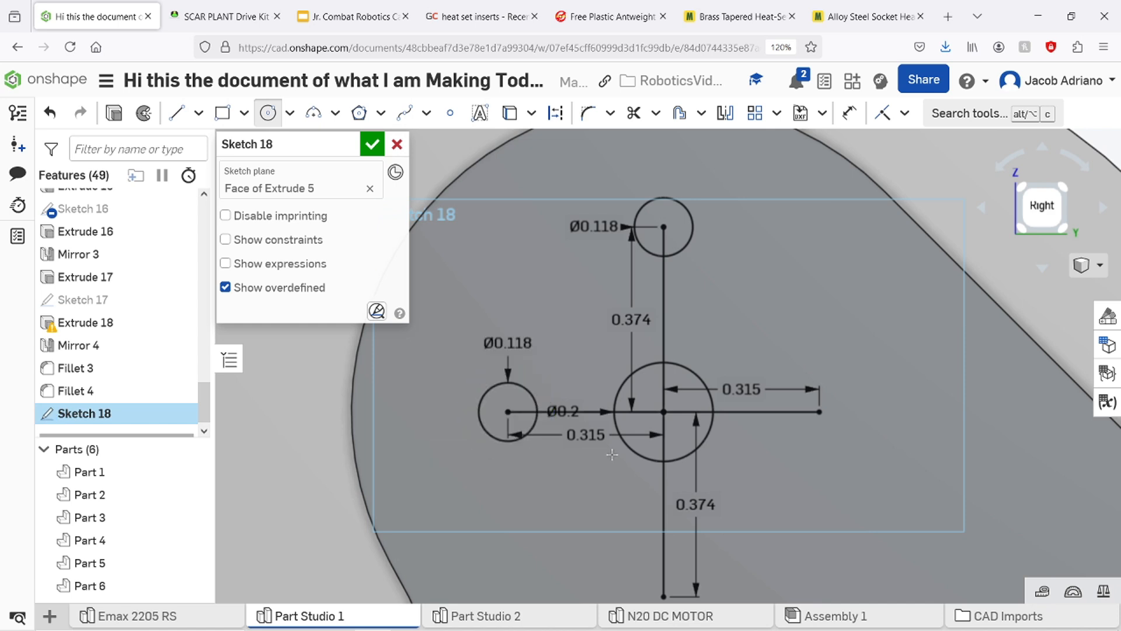
middle_drag(665, 387, 639, 361)
key(Escape)
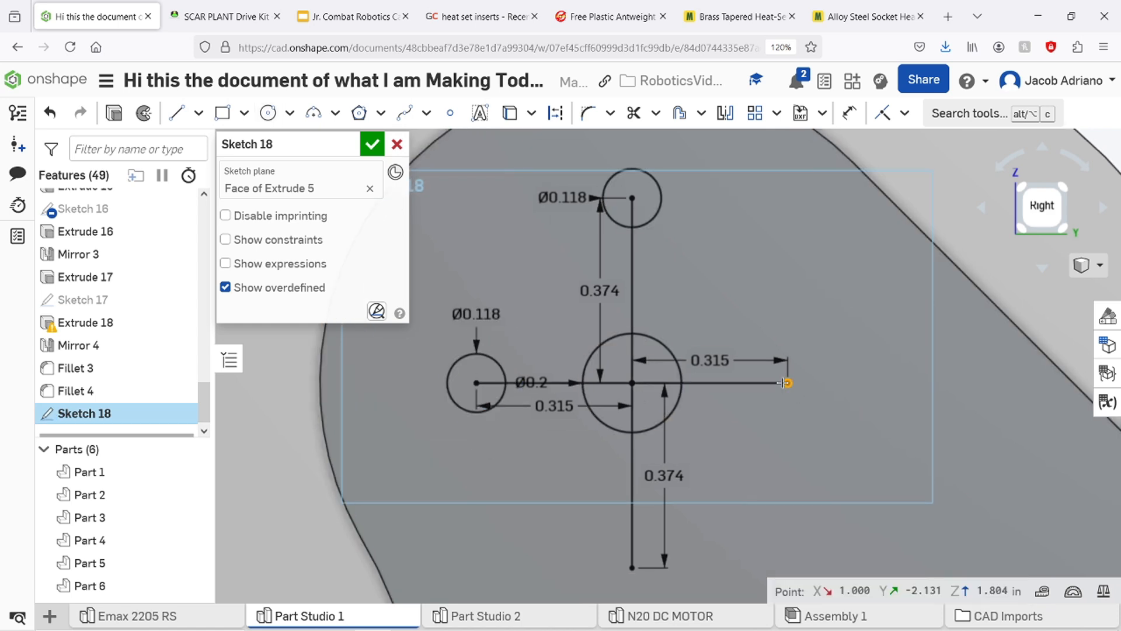
Sketch a 3 mm diameter circle centred on the outer end of the right horizontal line.
key(c)
drag(788, 383, 837, 383)
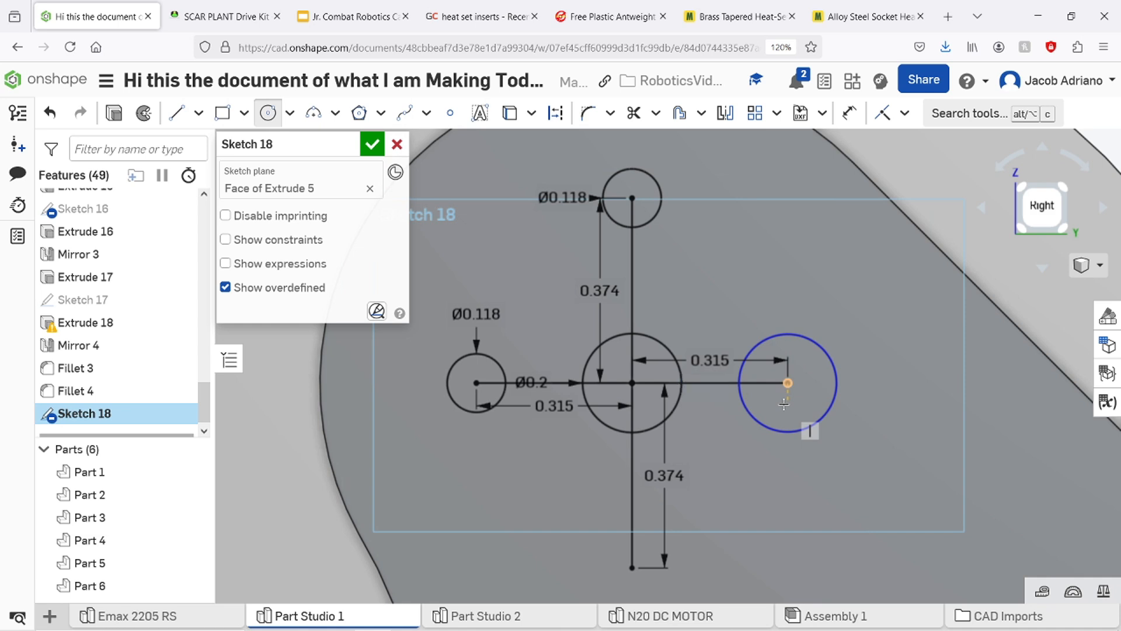
text(3mm)
key(Return)
key(Escape)
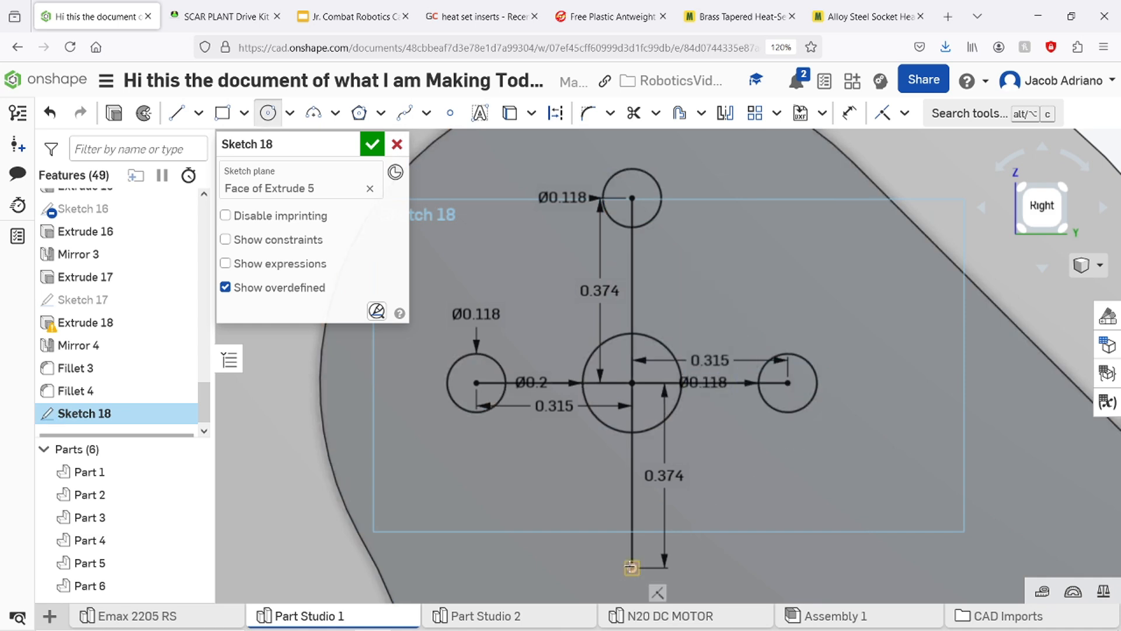
Sketch a 3 mm diameter circle centred on the lower end of the vertical line.
drag(648, 565, 741, 553)
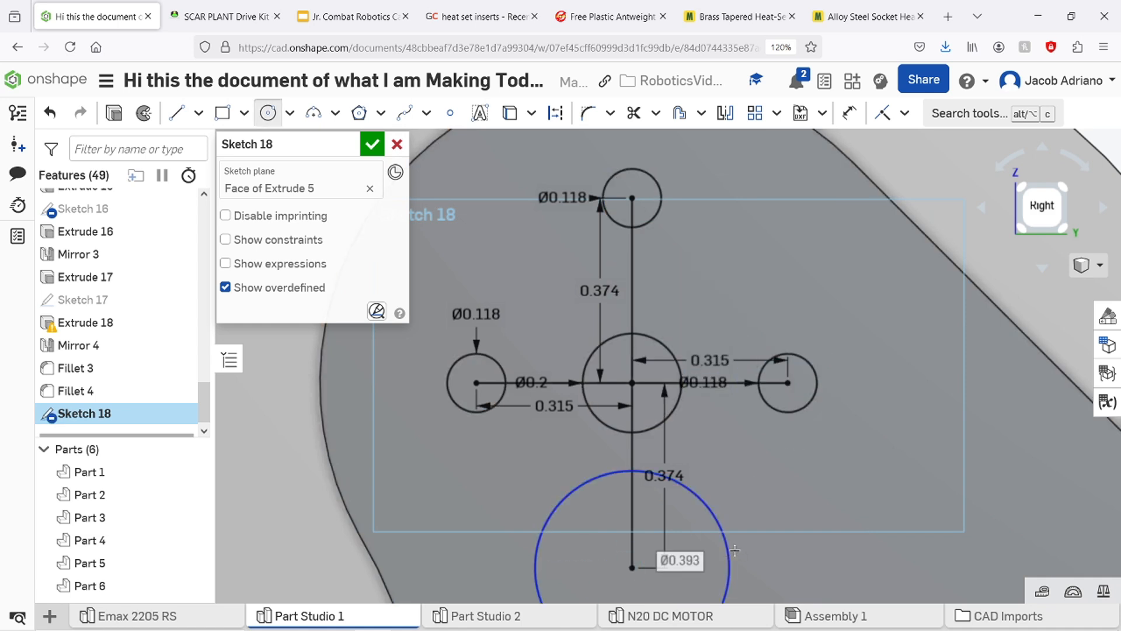
click(734, 551)
text(2)
text(mm)
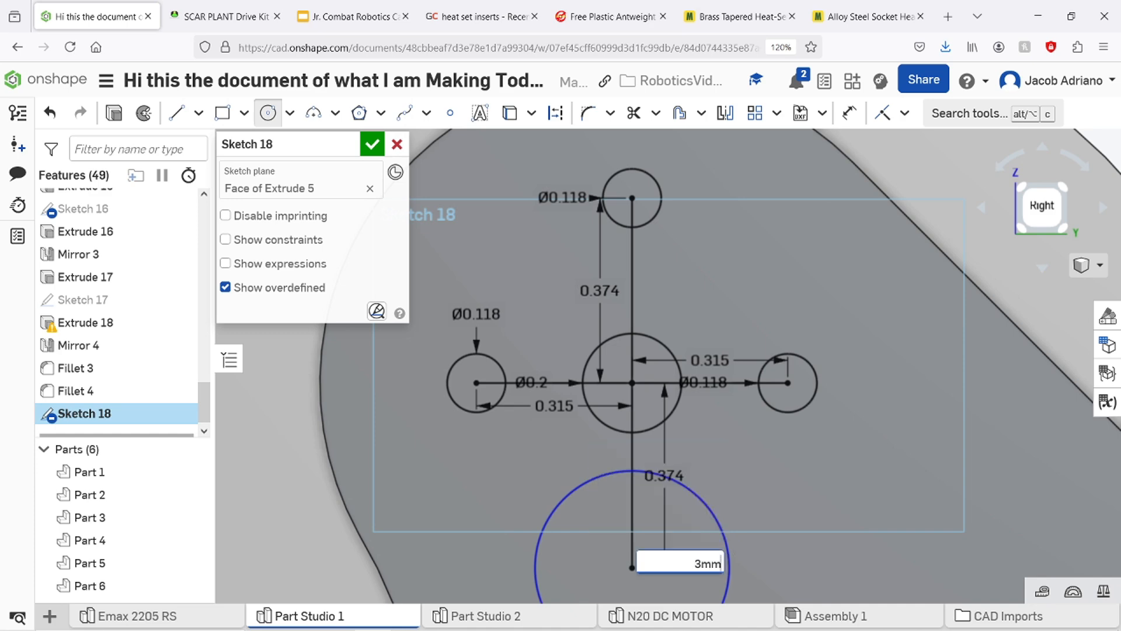
key(Return)
scroll(733, 463, up, 2)
scroll(732, 439, down, 4)
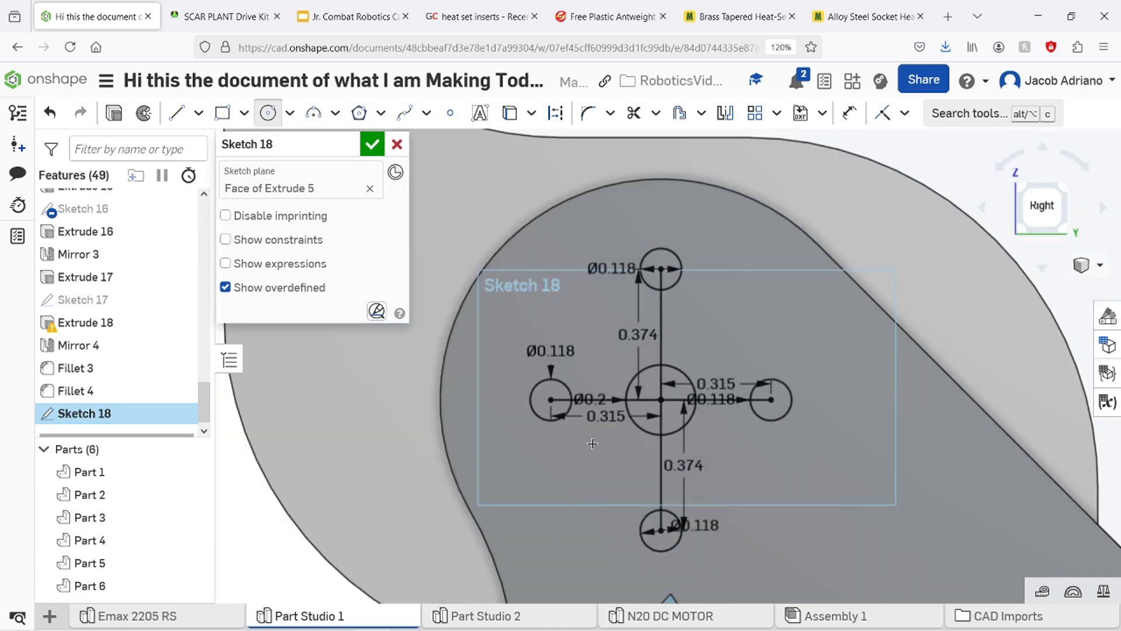
Set the central shaft clearance circle's diameter to 0.25 in.
right_drag(764, 477, 701, 415)
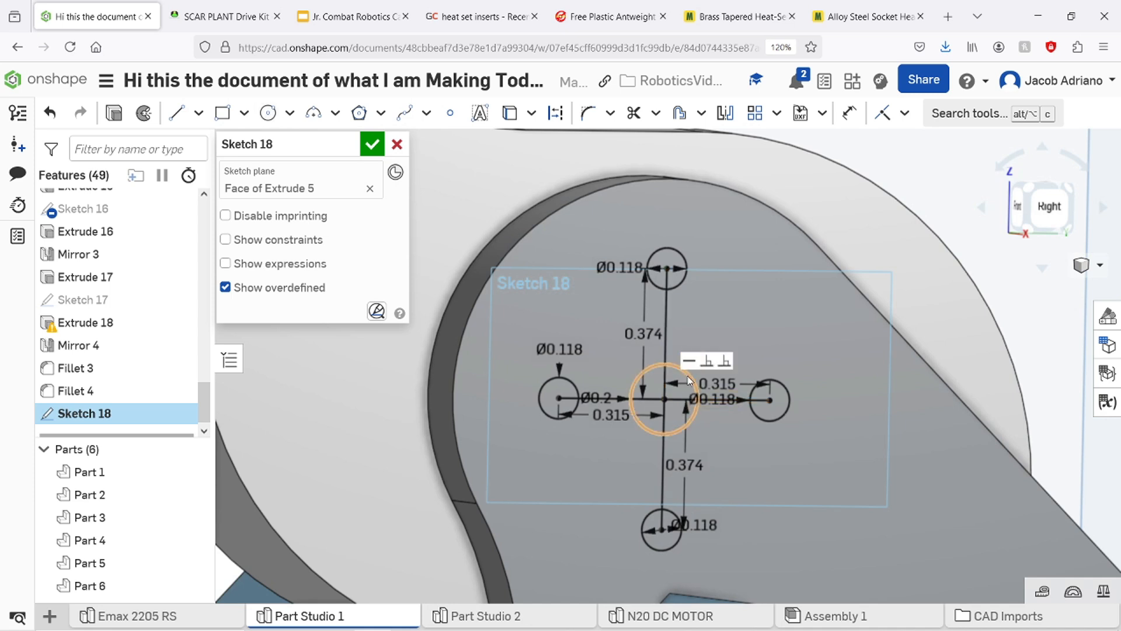
double_click(578, 402)
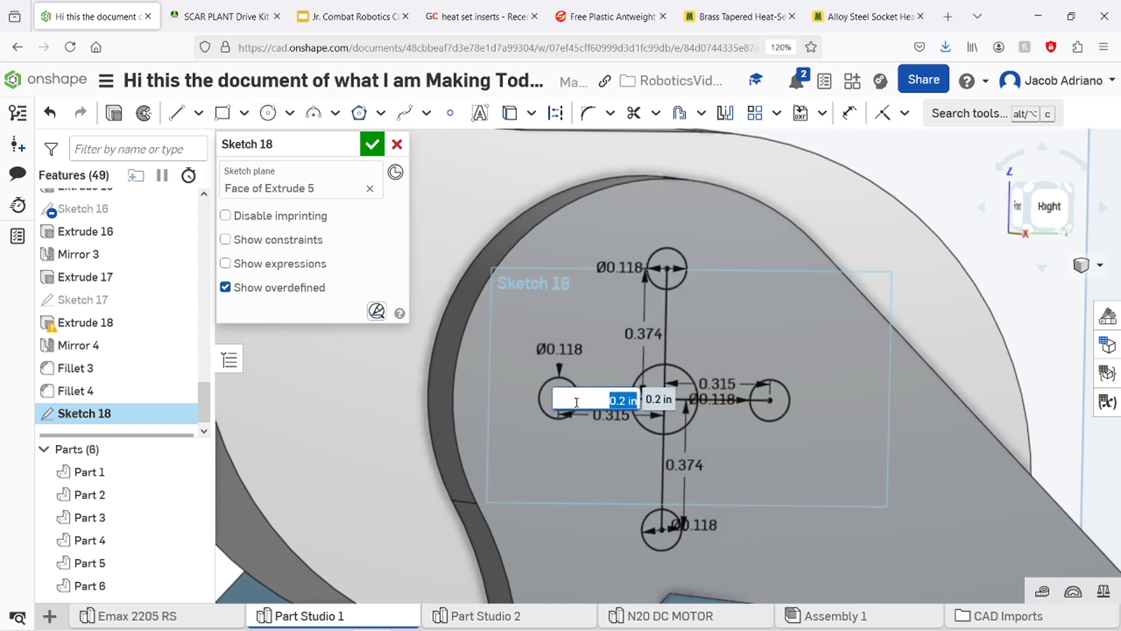
text(.25)
key(Return)
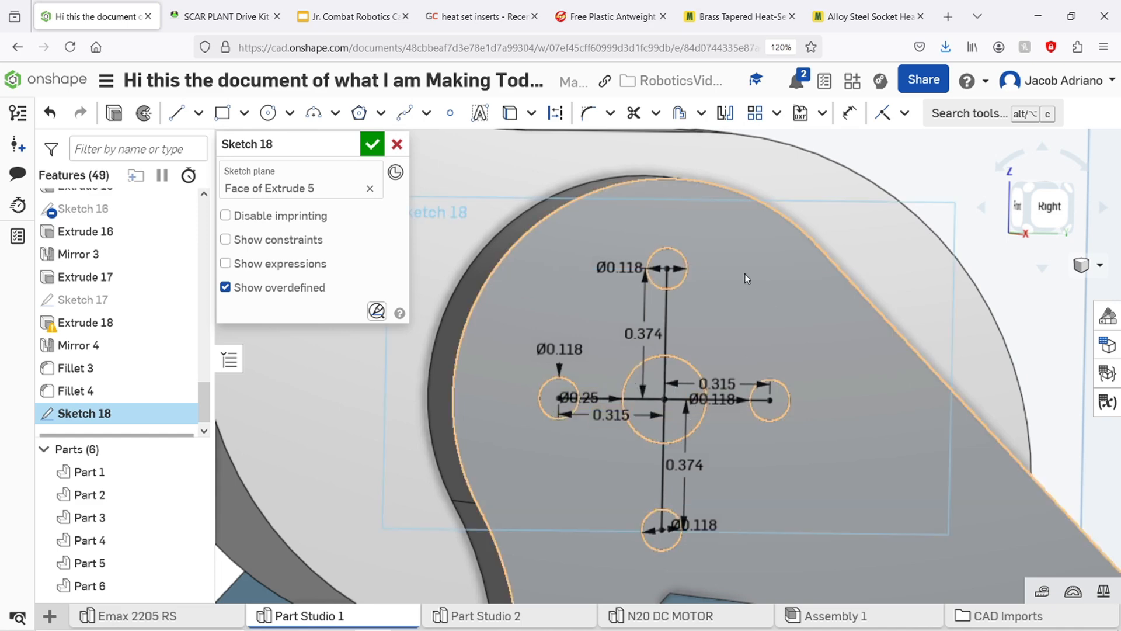
Extrude the sketch's central circle and four mounting circles as a Remove operation to cut the holes in the support arm.
key(e)
key(shift+e)
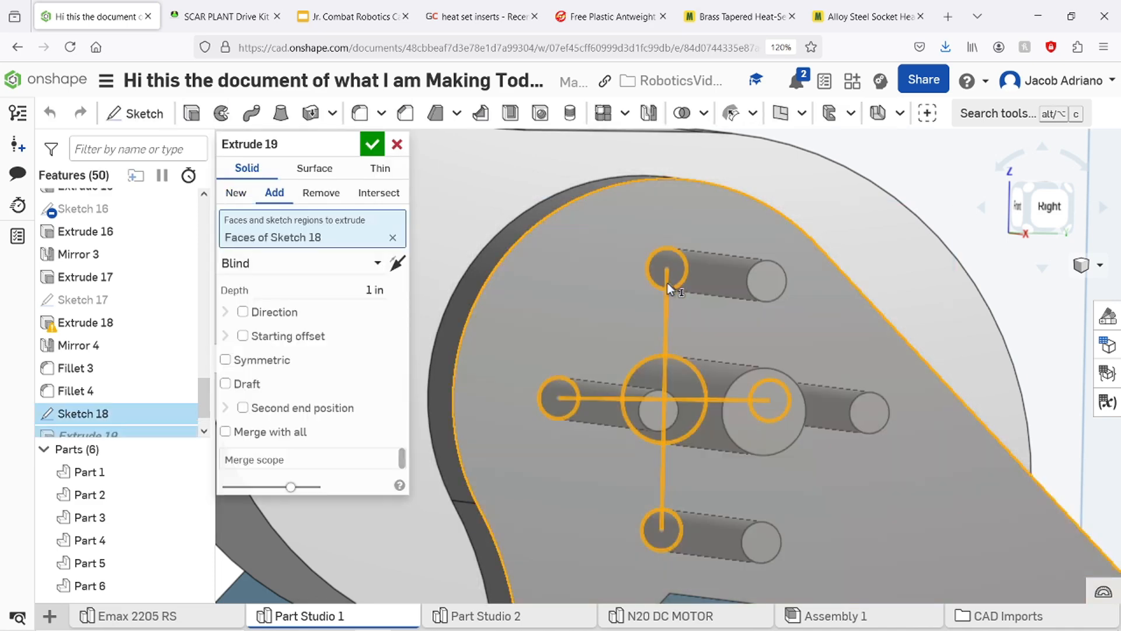
right_drag(662, 276, 573, 337)
click(329, 199)
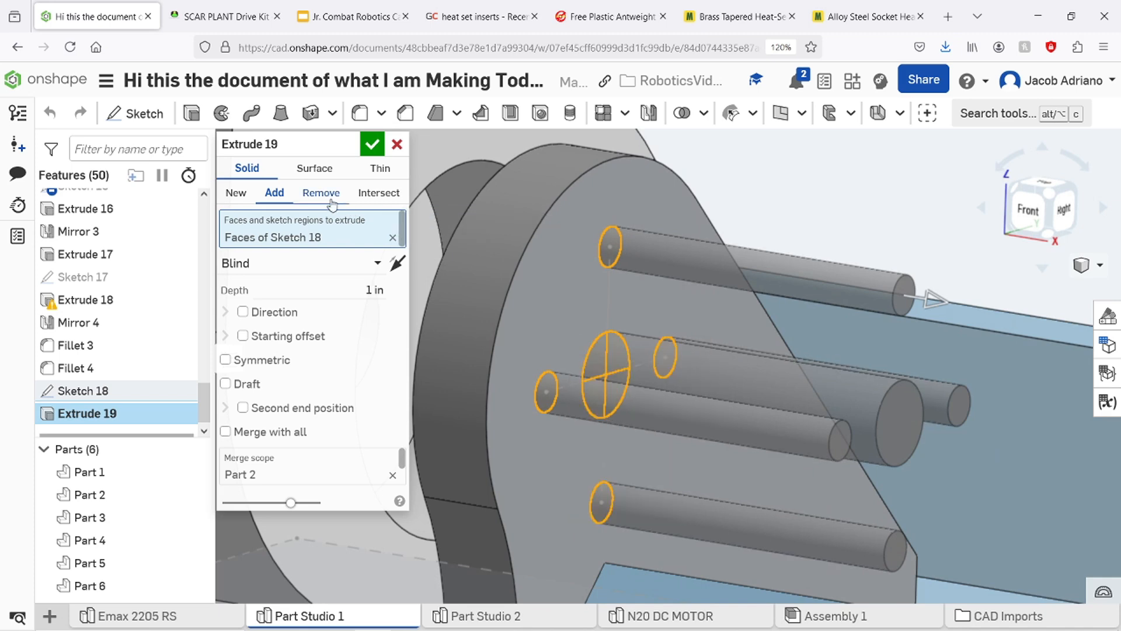
right_drag(468, 290, 590, 293)
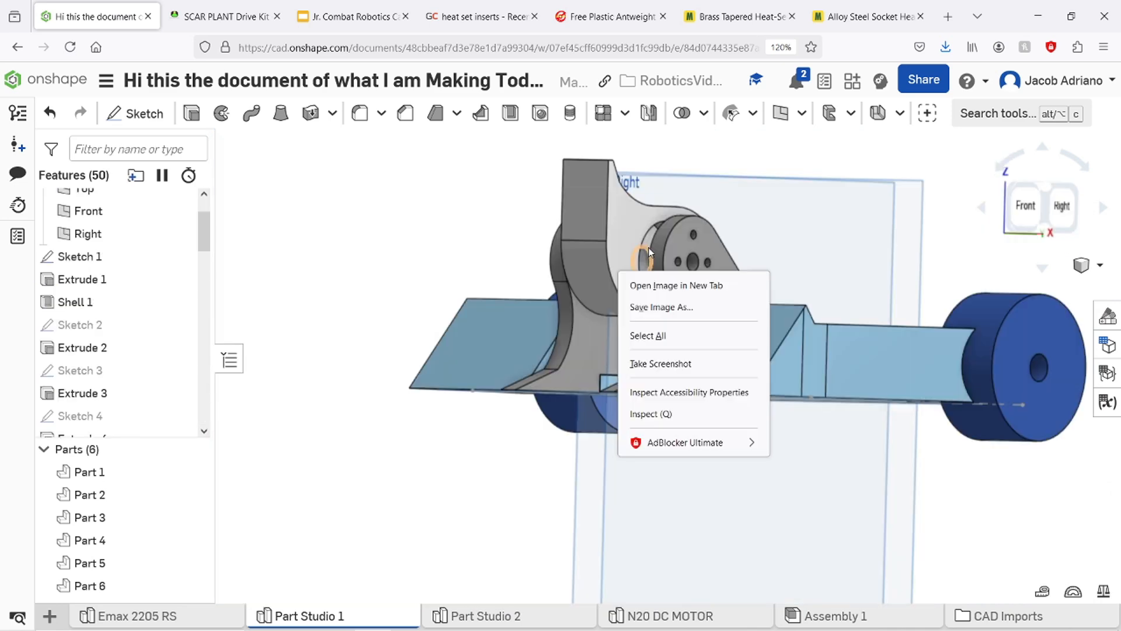
right_drag(625, 281, 654, 250)
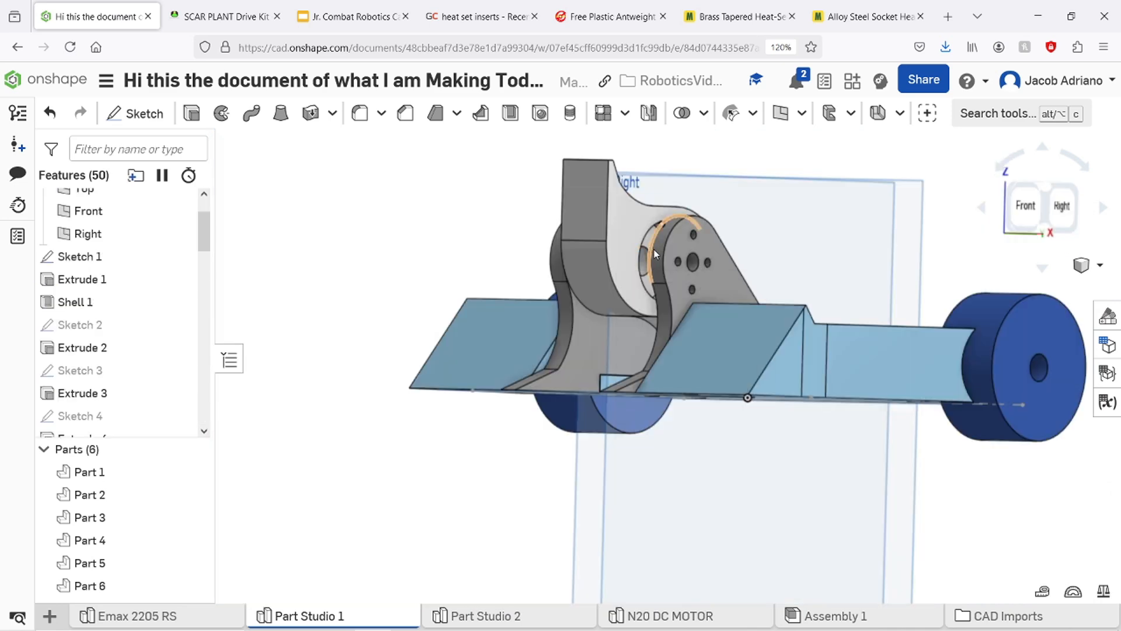
Examine the motor mounting holes in the support arm and the surrounding chassis from several angles.
scroll(653, 250, up, 5)
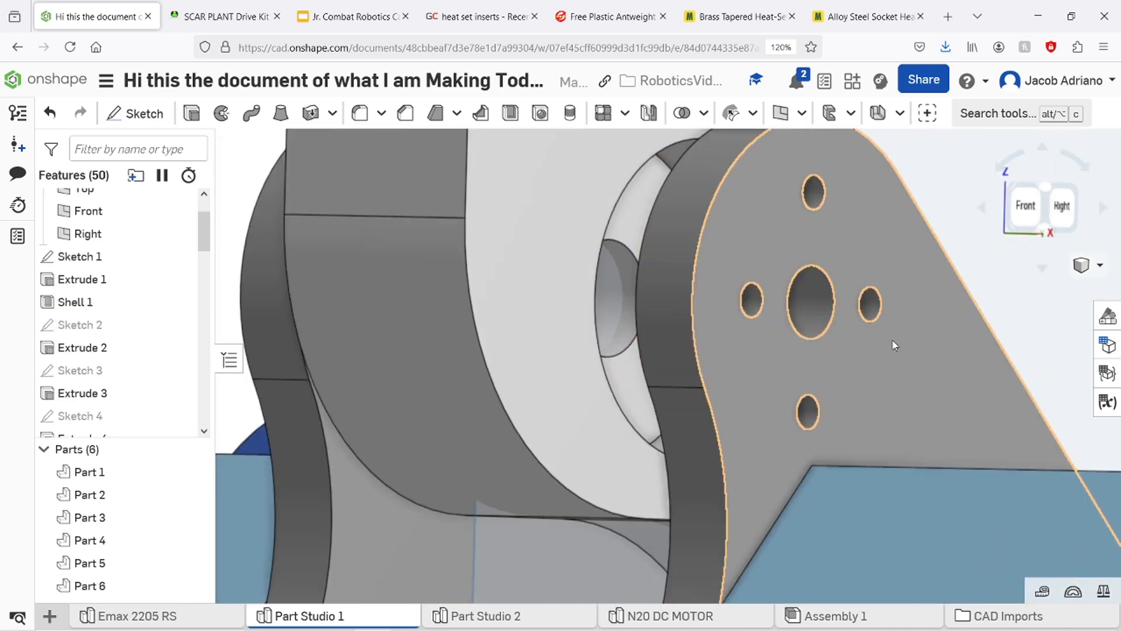
right_drag(894, 342, 840, 353)
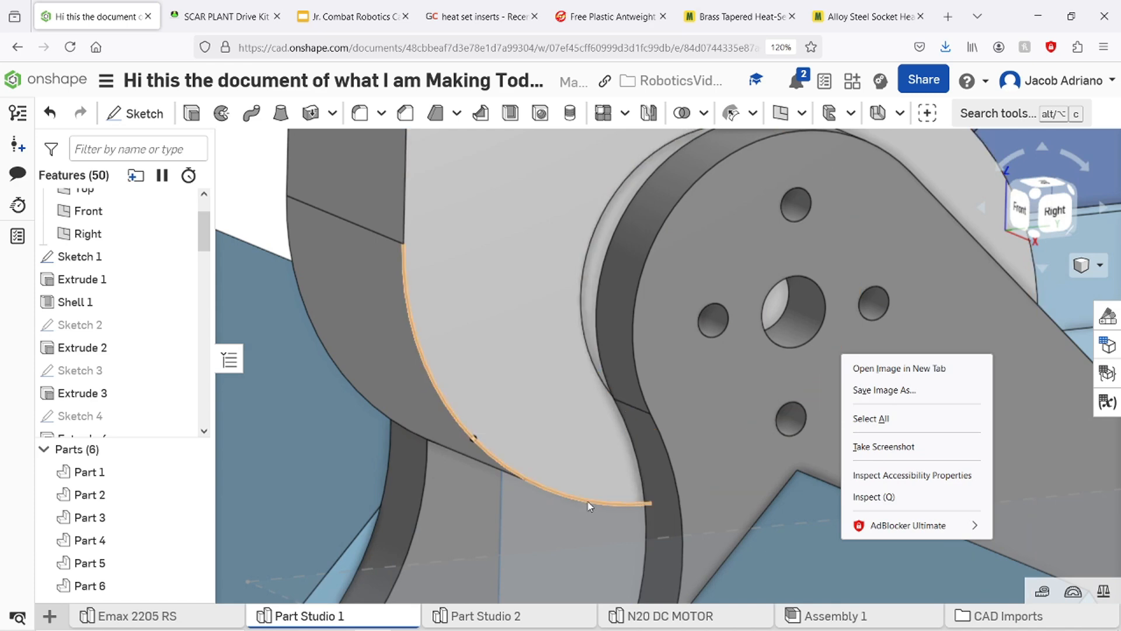
click(732, 368)
scroll(752, 368, down, 10)
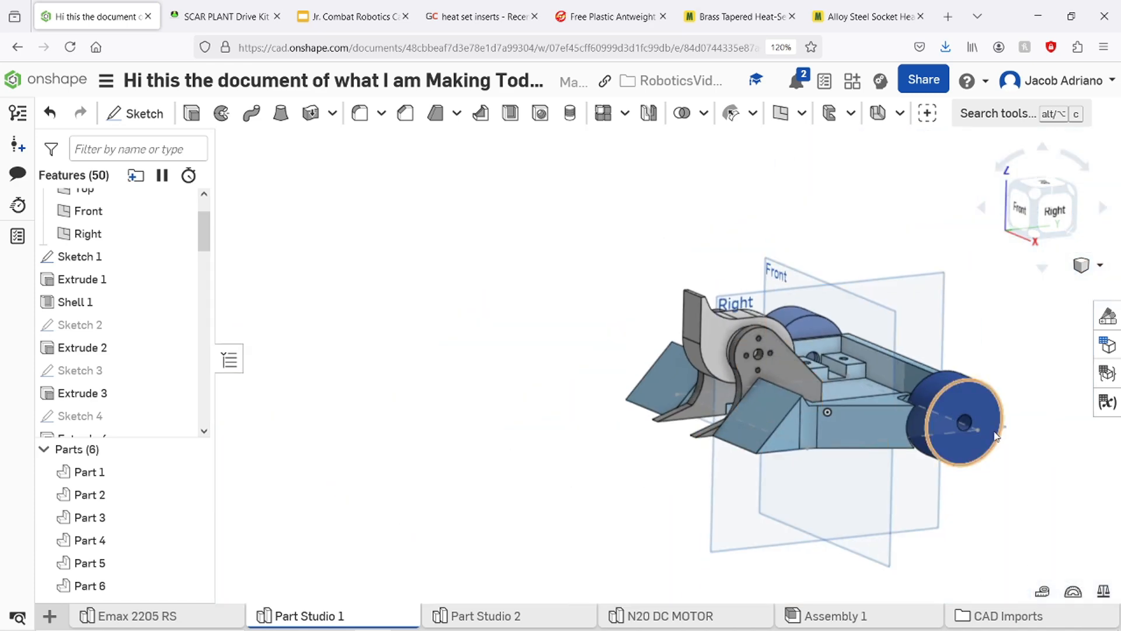
right_drag(996, 433, 1021, 482)
right_drag(1032, 264, 1032, 310)
middle_drag(997, 344, 853, 438)
right_drag(864, 429, 892, 375)
right_drag(865, 455, 1010, 449)
right_drag(718, 363, 486, 558)
scroll(637, 483, up, 6)
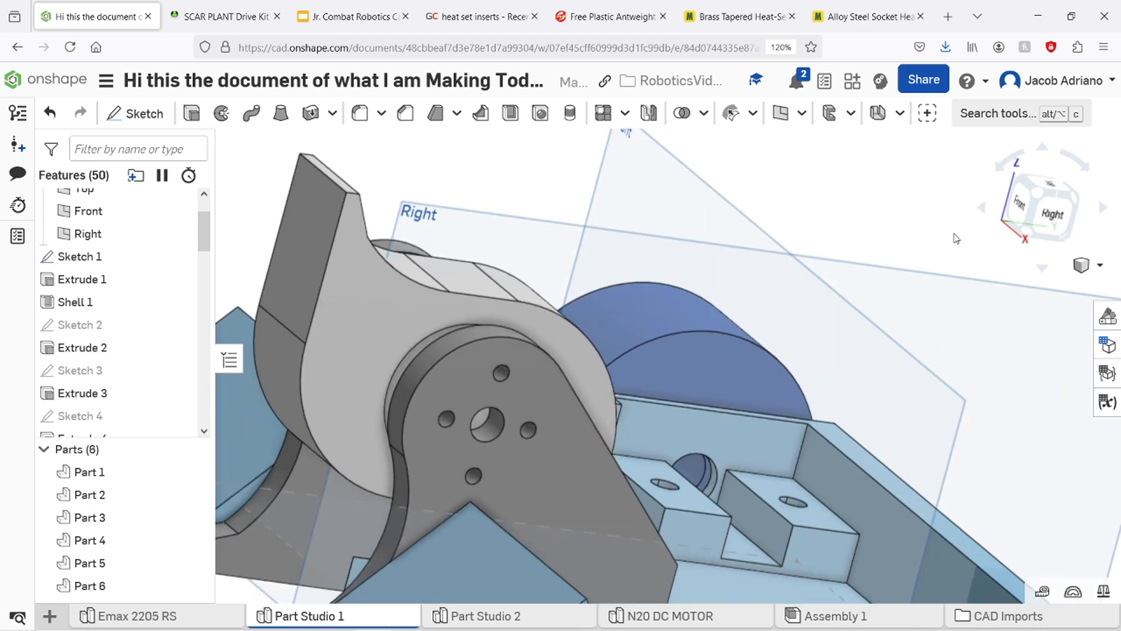
Start a sketch on the top face of the chassis walls and view it squarely from the top.
right_drag(954, 238, 943, 290)
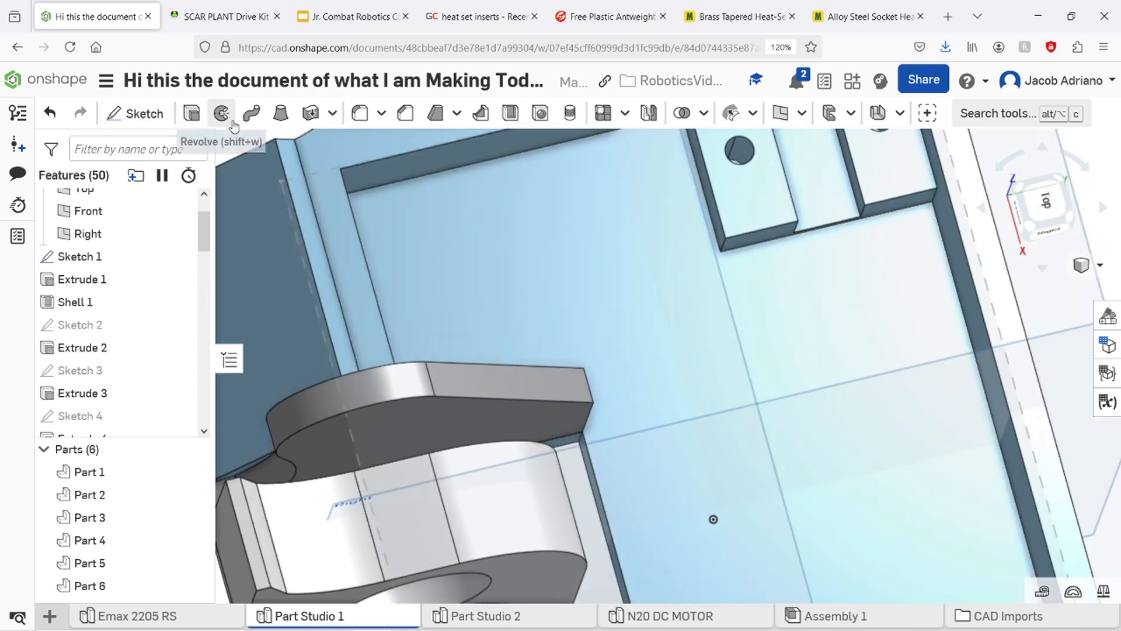
click(136, 113)
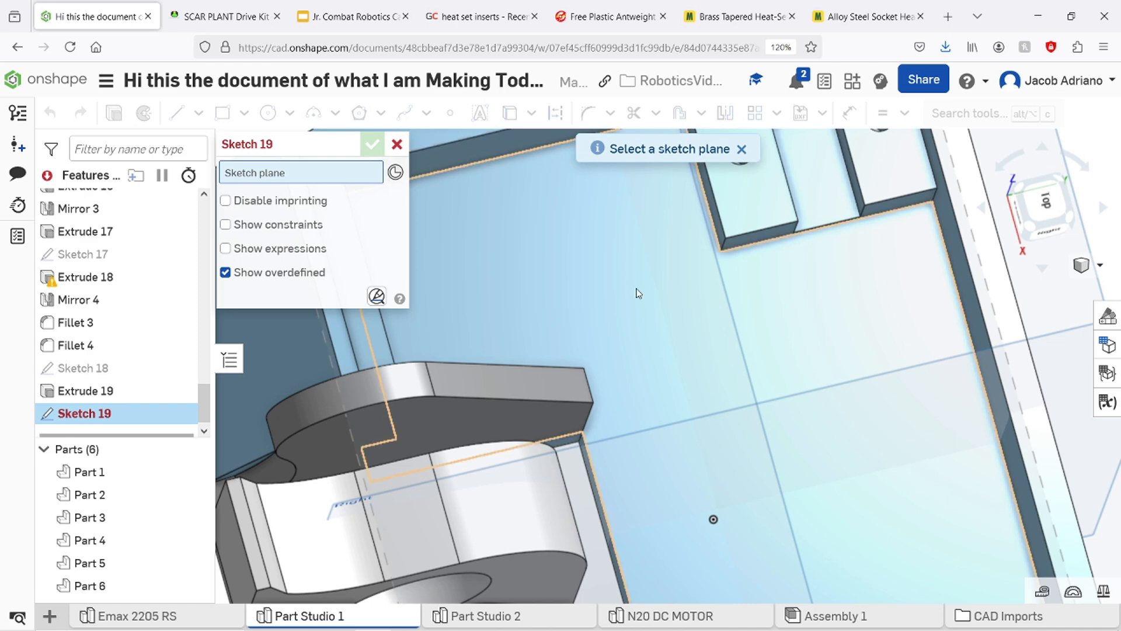
scroll(634, 282, down, 4)
click(545, 170)
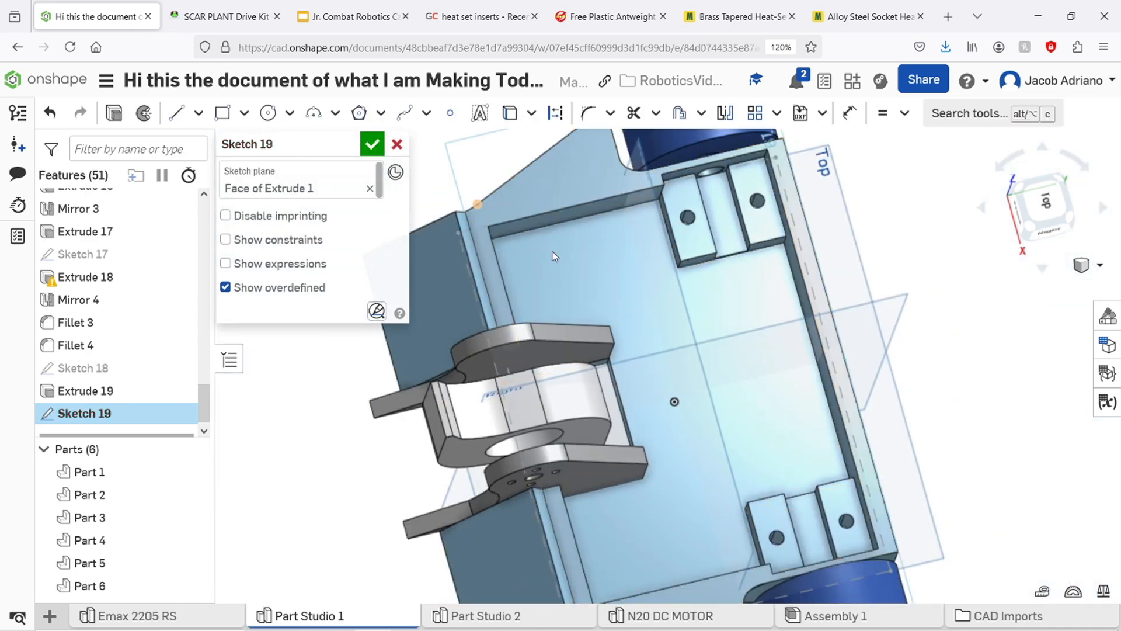
right_drag(925, 239, 933, 238)
click(1045, 203)
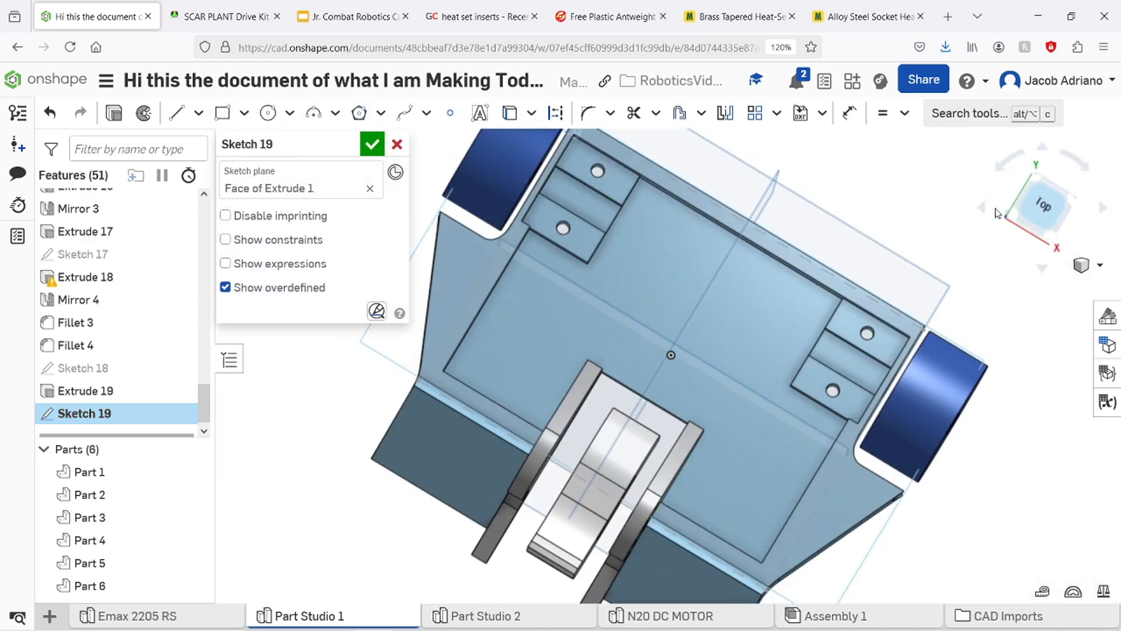
scroll(492, 458, down, 2)
scroll(492, 459, up, 8)
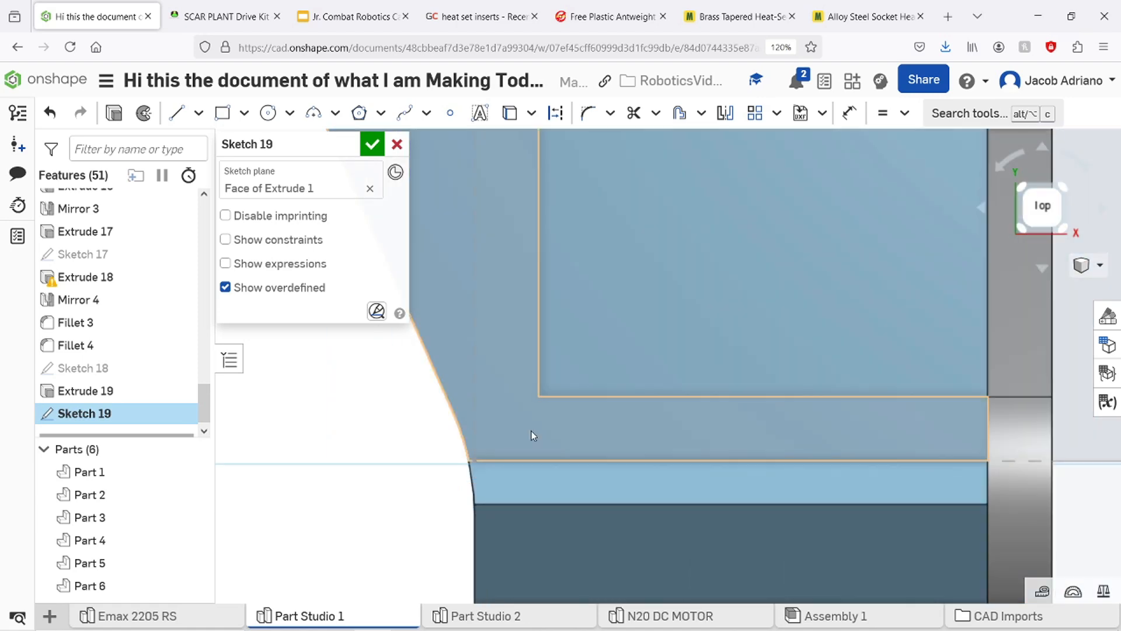
Sketch a 0.5 in diameter circle on the rear wall's inner edge, centred on the chassis centreline.
key(c)
scroll(647, 412, down, 5)
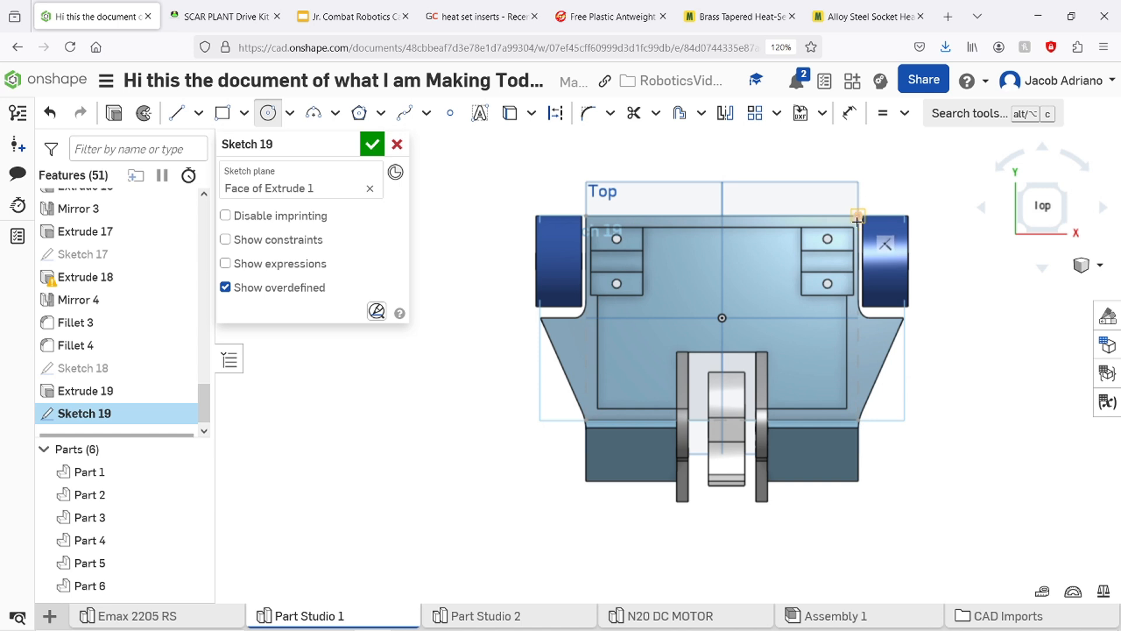
scroll(605, 234, up, 3)
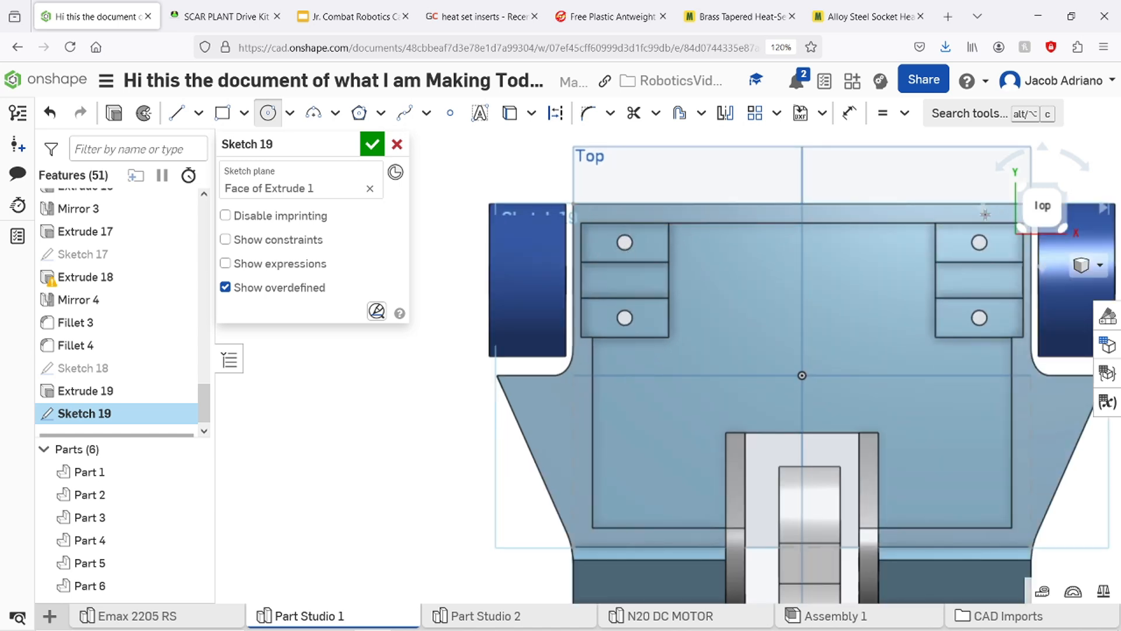
middle_drag(910, 255, 760, 272)
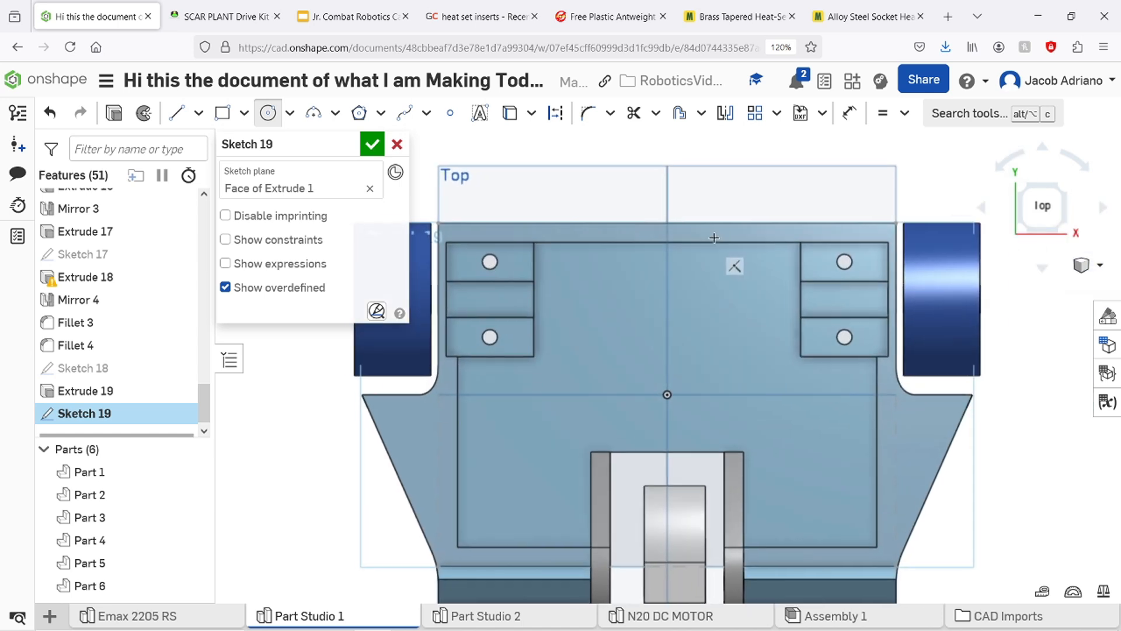
click(664, 246)
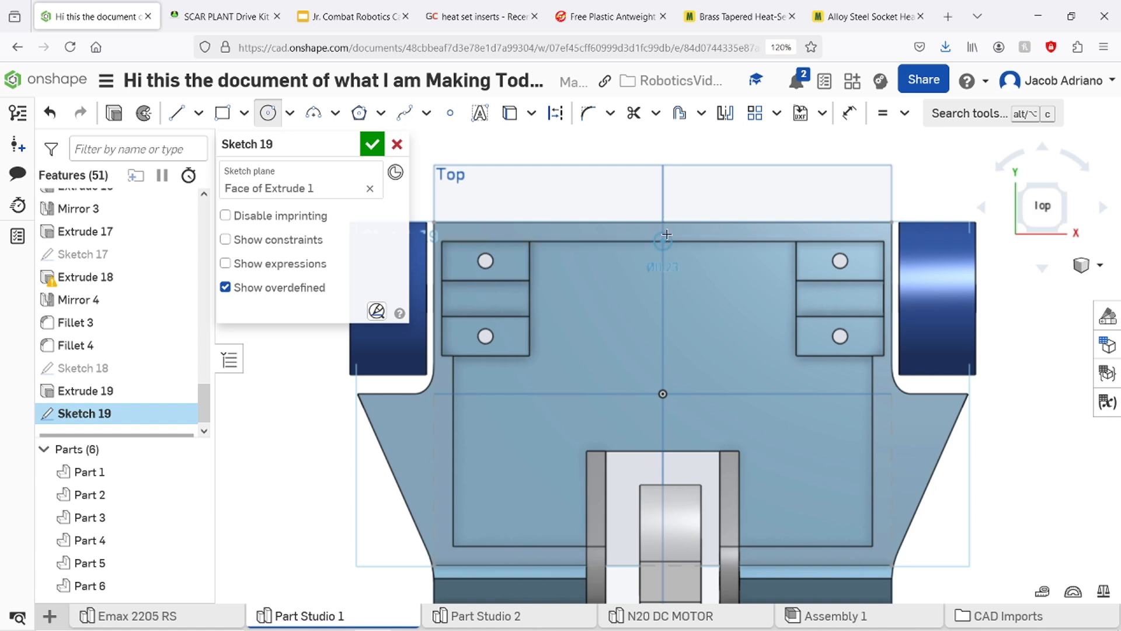
scroll(666, 234, up, 5)
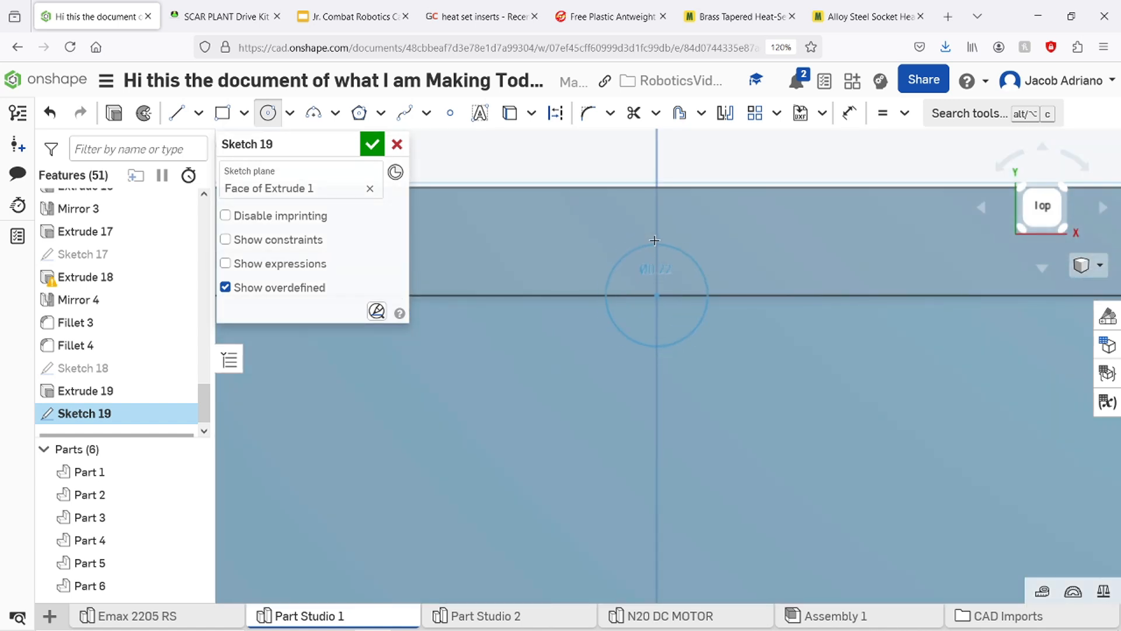
click(673, 185)
scroll(684, 288, up, 3)
scroll(684, 288, down, 9)
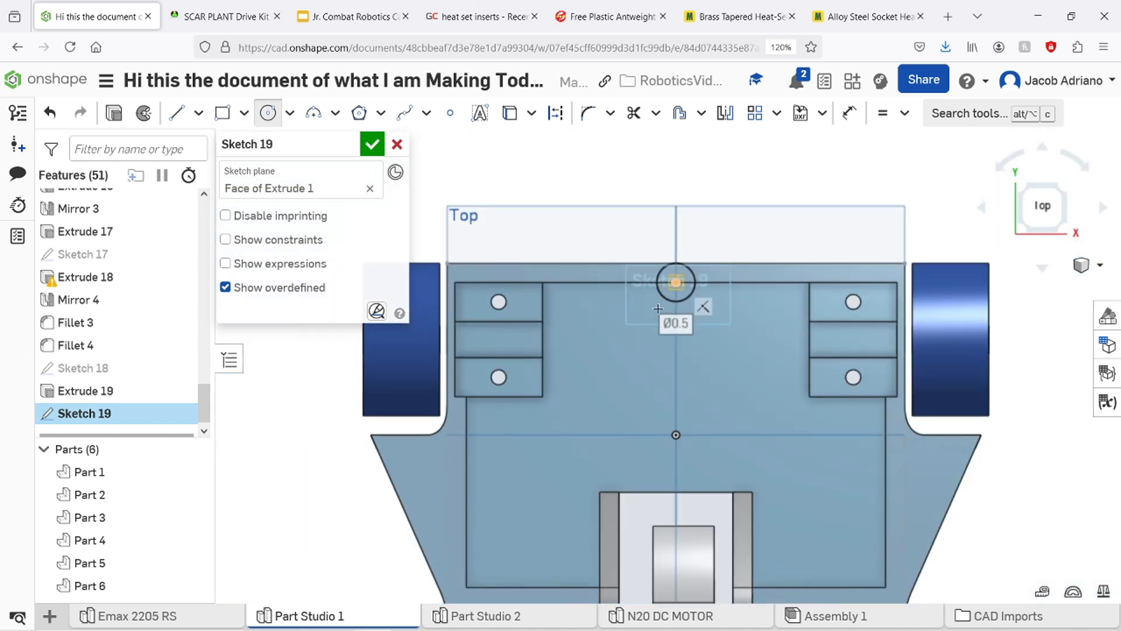
Sketch a 0.5 in diameter circle centred on the front-left inner corner of the chassis cavity.
middle_drag(634, 456, 723, 278)
click(555, 413)
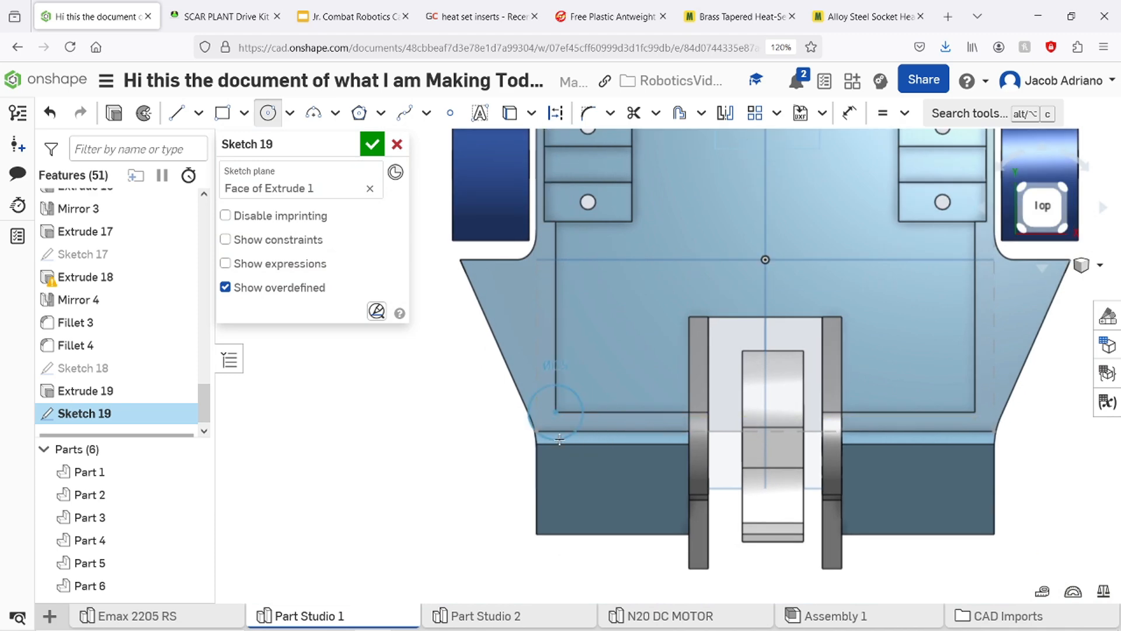
scroll(579, 462, down, 3)
scroll(558, 436, up, 8)
click(560, 420)
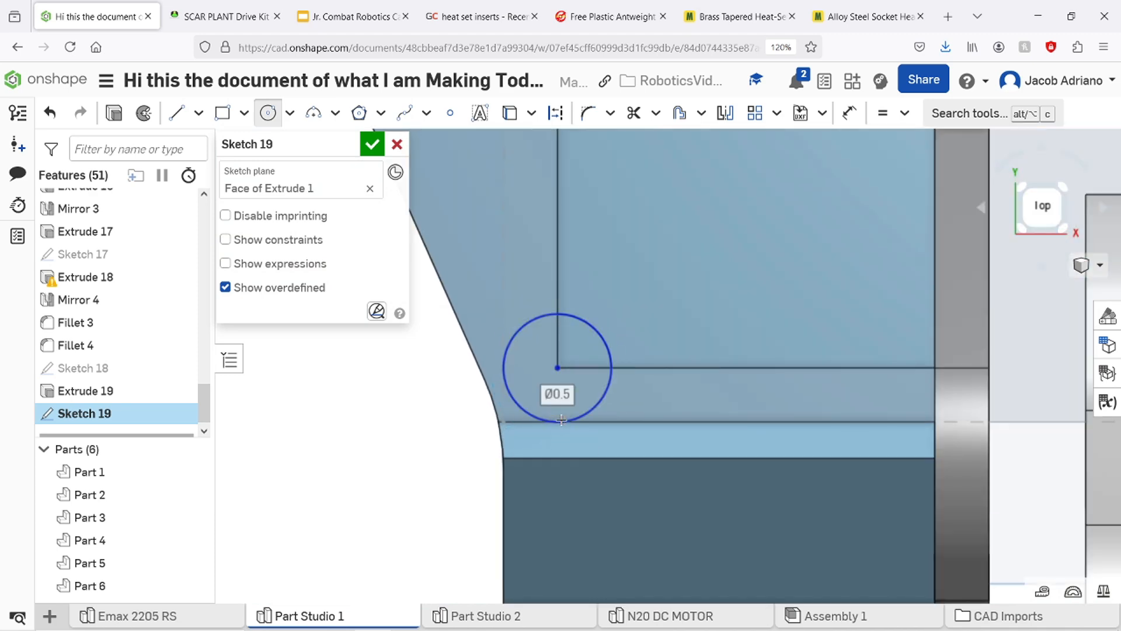
Sketch a 0.5 in diameter circle centred on the front-right inner corner of the chassis cavity.
scroll(612, 413, up, 4)
scroll(762, 339, down, 9)
middle_drag(741, 348, 424, 396)
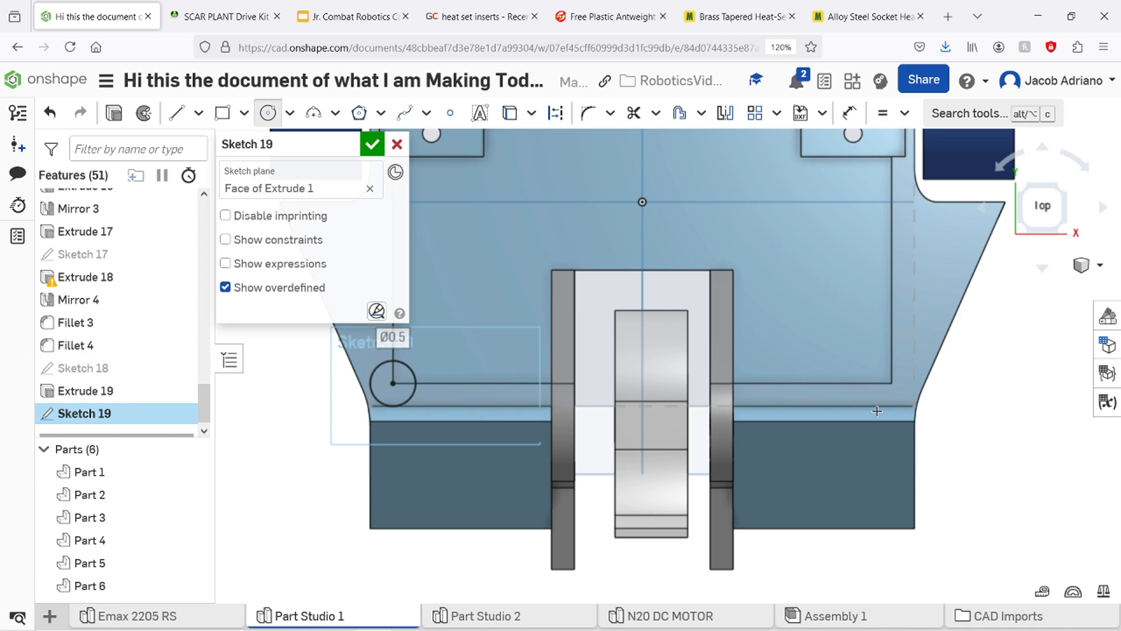
click(890, 384)
click(891, 407)
Extrude the three circles 1 in downward as an Add operation merged with Part 1 to form screw bosses.
scroll(882, 407, down, 2)
middle_drag(858, 438, 856, 590)
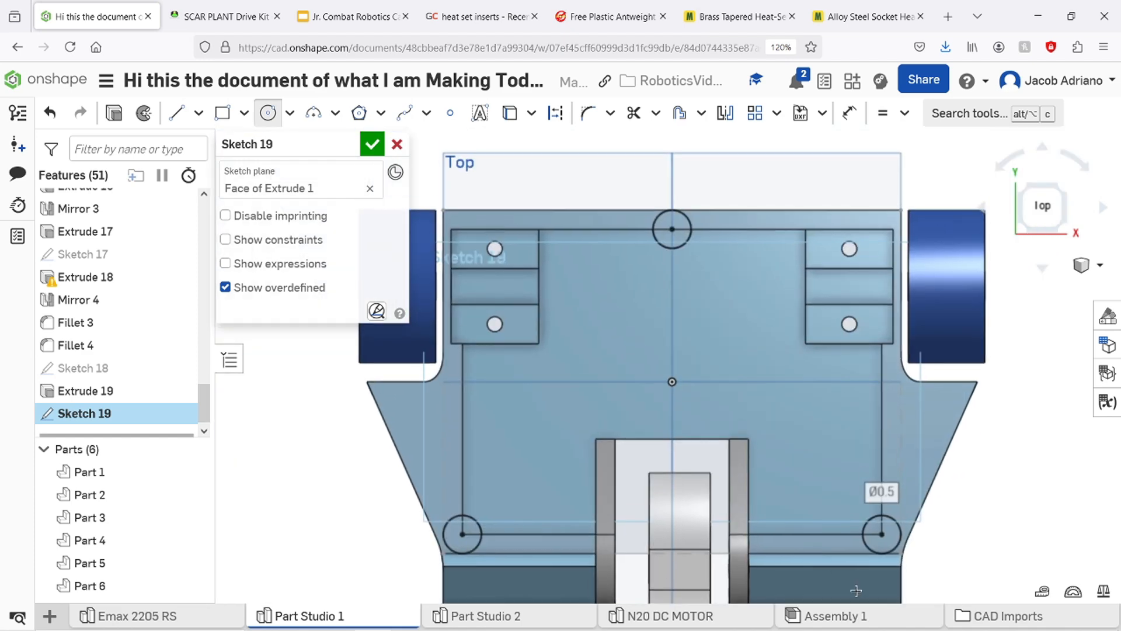
key(shift+e)
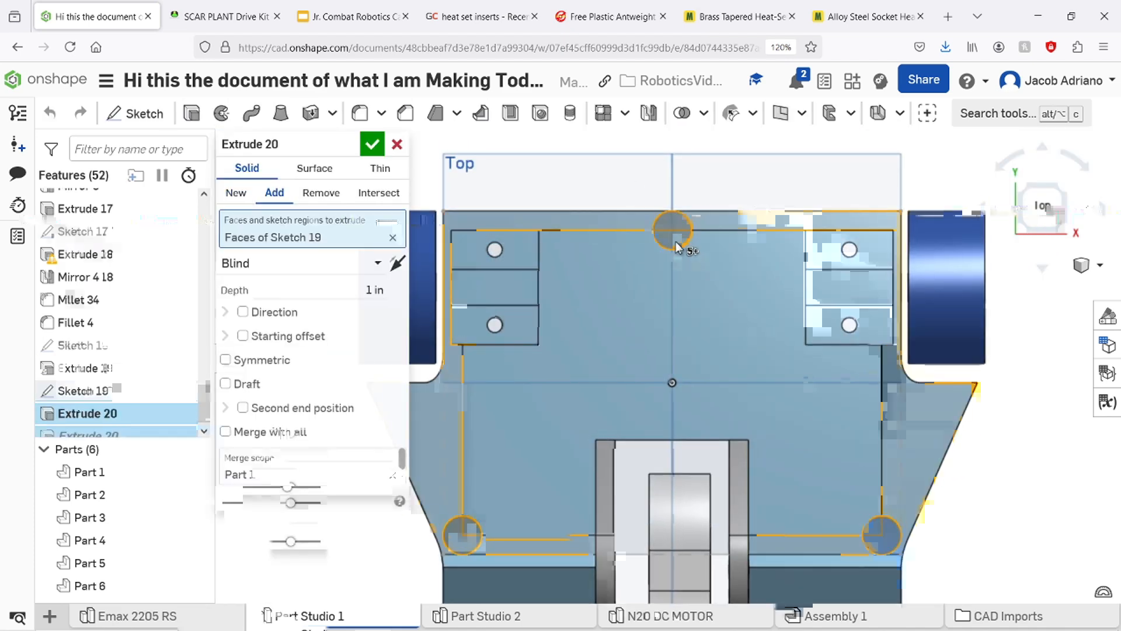
mouse_move(677, 244)
right_down()
mouse_move(651, 304)
mouse_move(634, 216)
mouse_move(670, 222)
right_up()
click(671, 223)
click(670, 222)
click(398, 263)
right_drag(695, 356, 738, 265)
scroll(738, 264, up, 6)
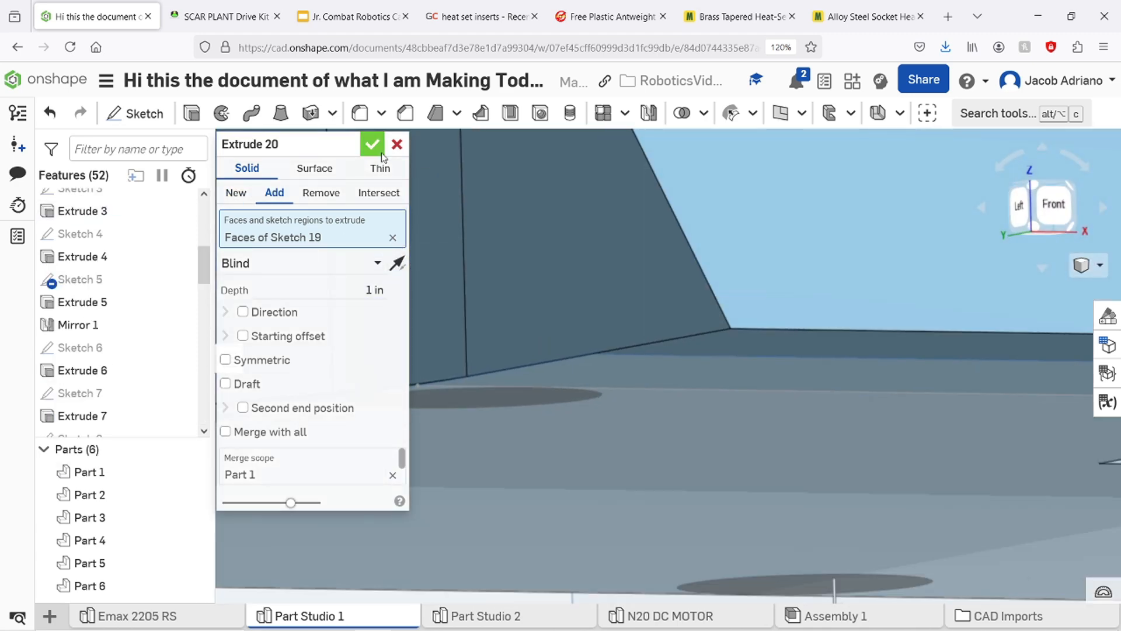
click(374, 146)
Examine the new bosses on the rear wall and front corners of the chassis from several angles.
scroll(643, 310, down, 8)
right_drag(643, 311, 648, 356)
scroll(632, 201, up, 6)
scroll(632, 201, up, 4)
scroll(648, 253, down, 8)
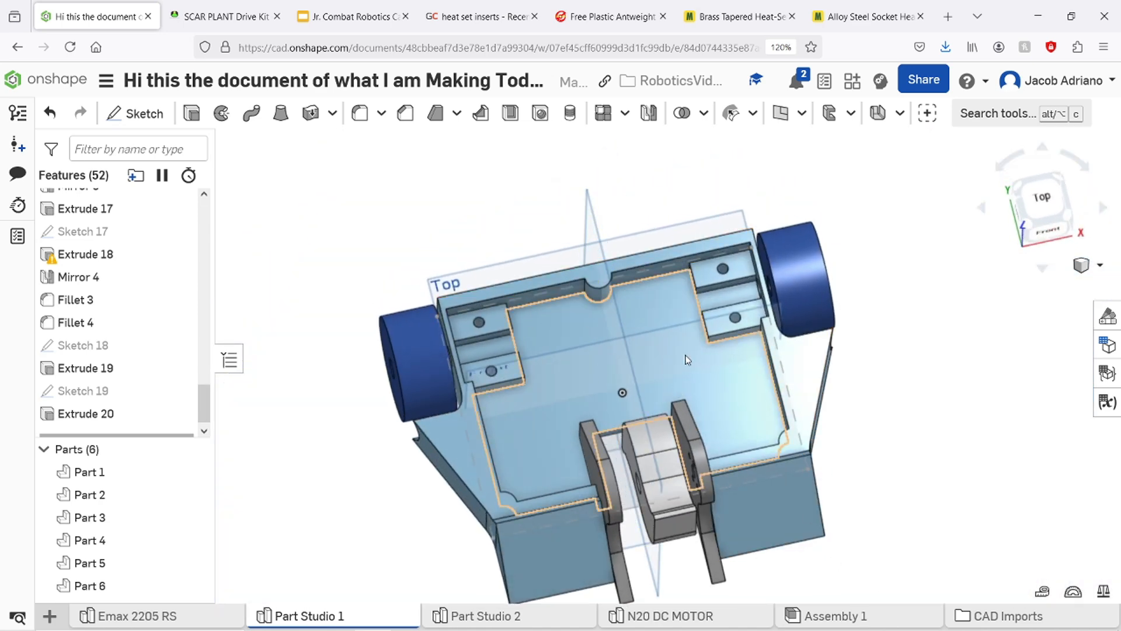
right_drag(866, 340, 892, 400)
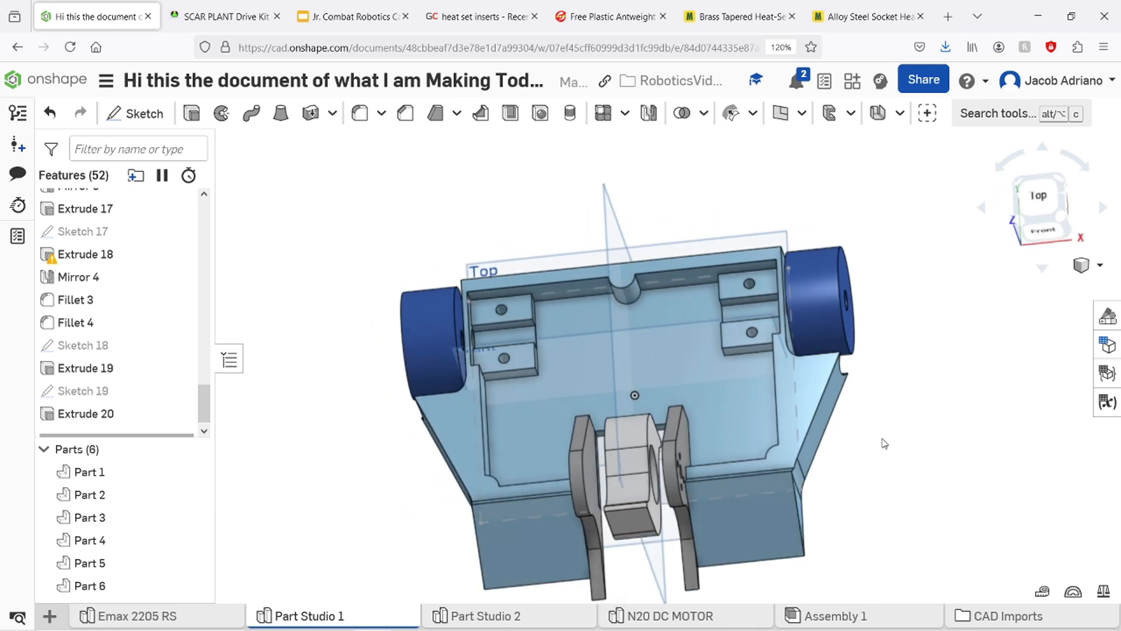
middle_drag(872, 451, 901, 422)
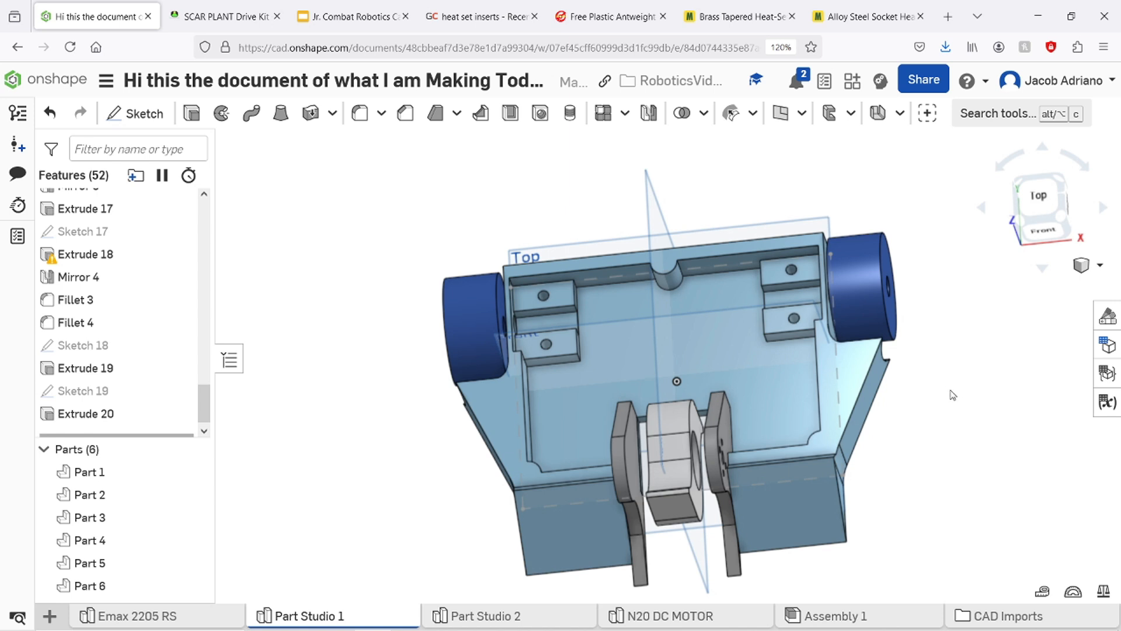
Review the McMaster-Carr M3 brass tapered heat-set insert page and compare it with the chassis bosses in Onshape.
click(721, 17)
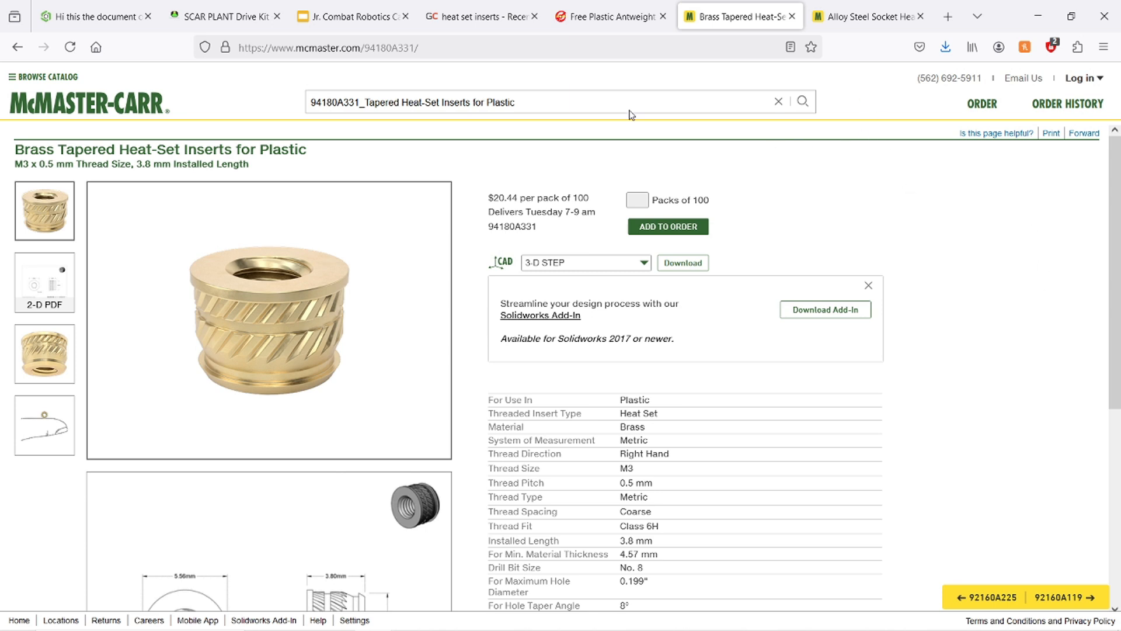
click(126, 13)
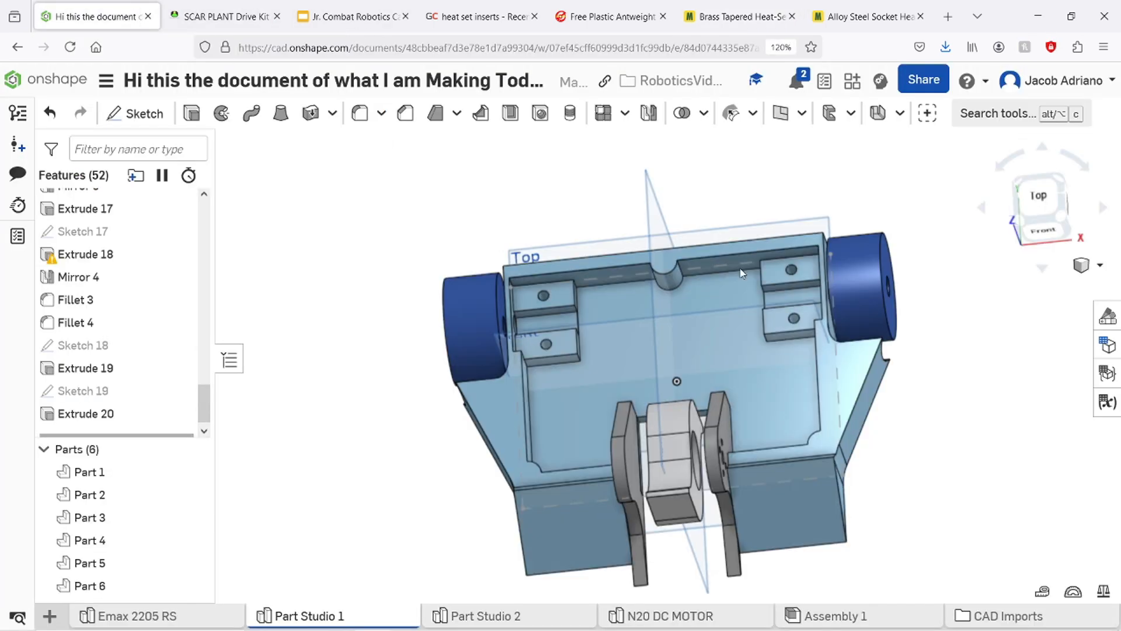
click(1024, 209)
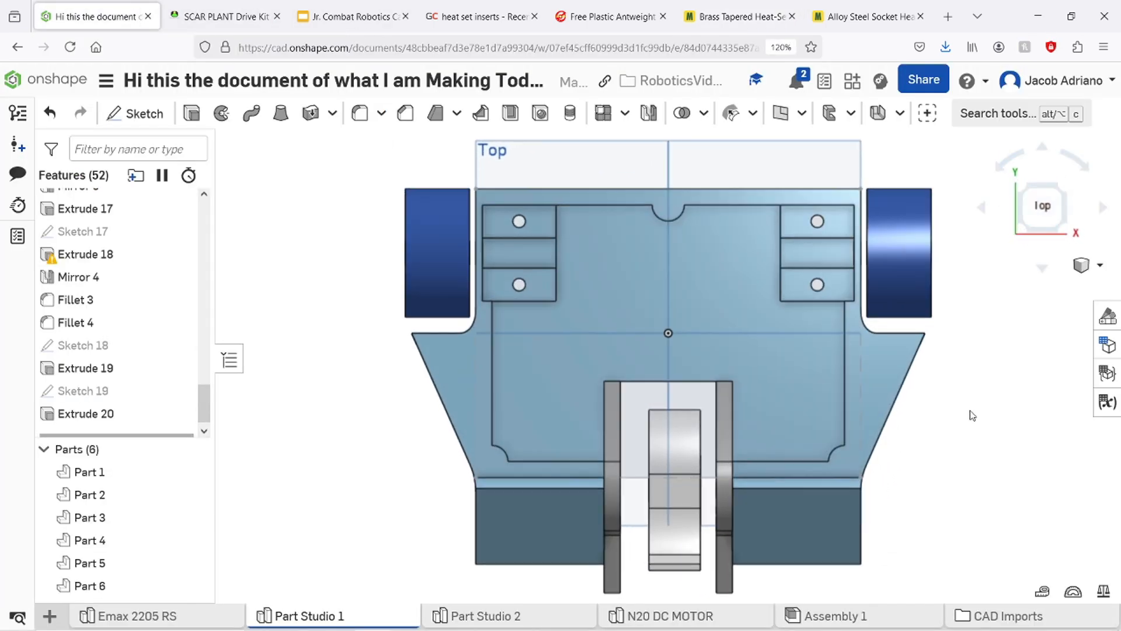
middle_drag(970, 411, 972, 422)
right_drag(970, 412, 919, 280)
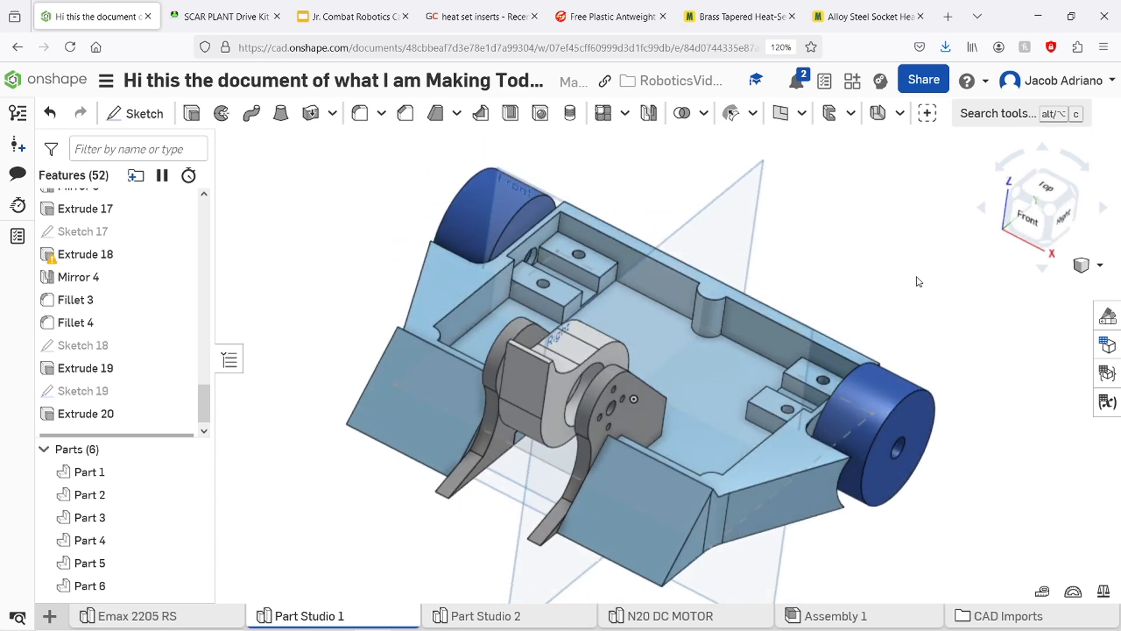
click(739, 17)
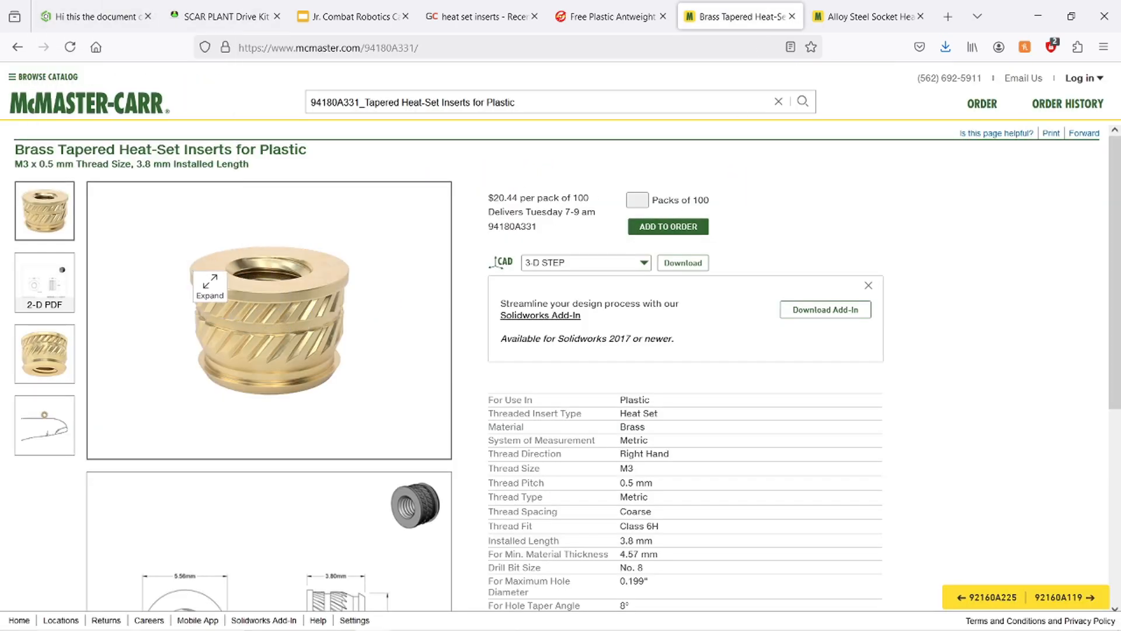
click(87, 16)
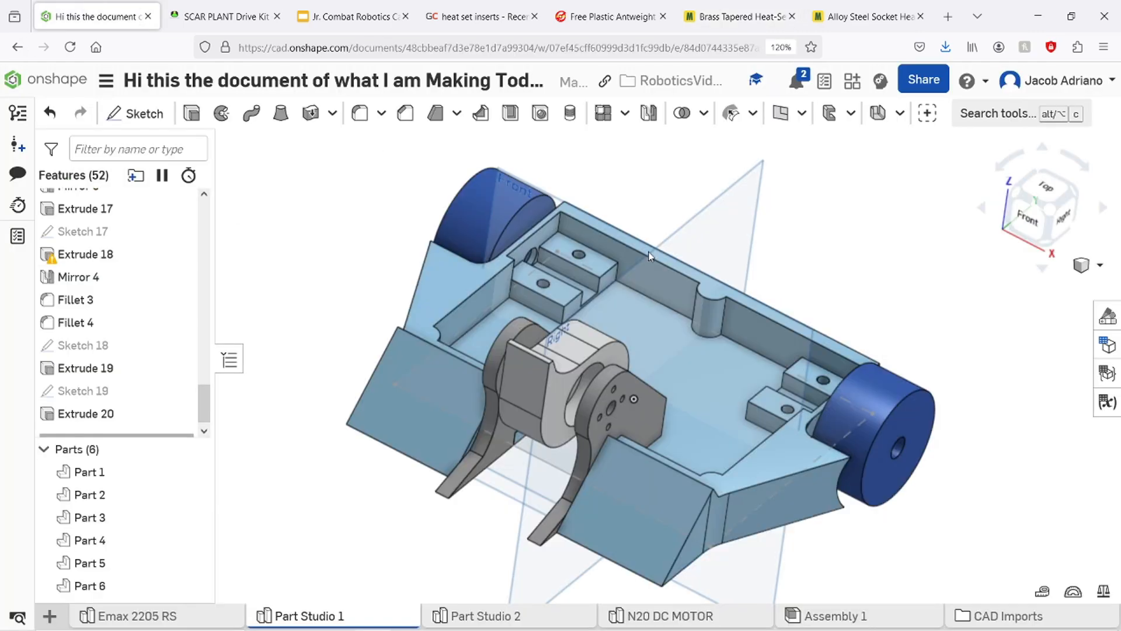
right_drag(819, 262, 557, 221)
right_drag(485, 251, 858, 266)
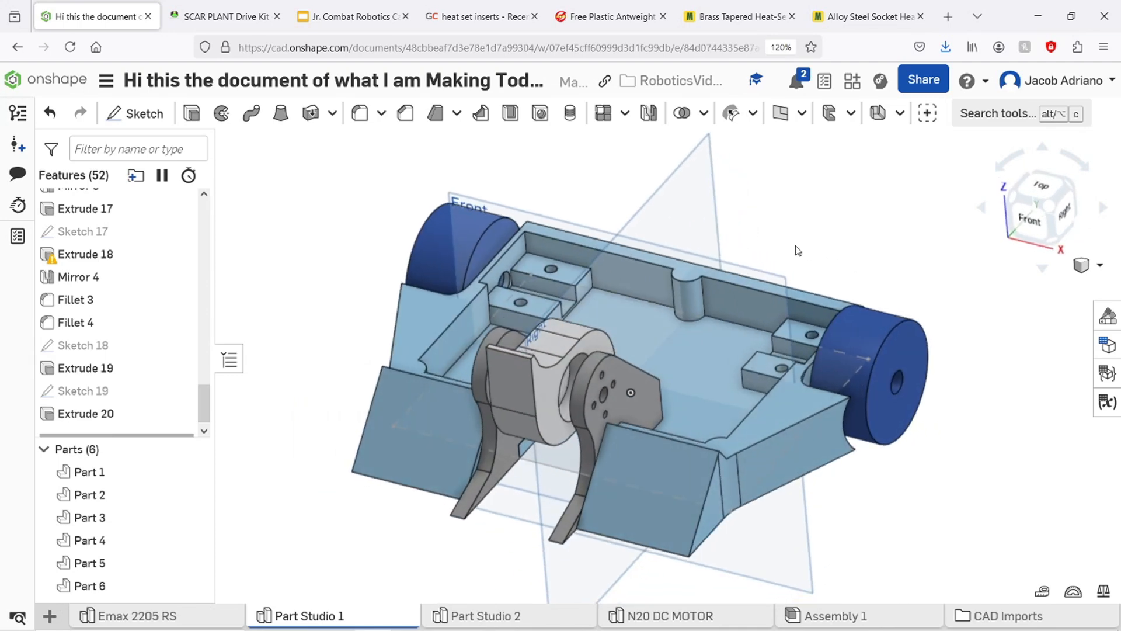
Examine the heat-set insert's 2-D drawing on McMaster-Carr, then switch back to the Onshape part studio in top view.
click(737, 16)
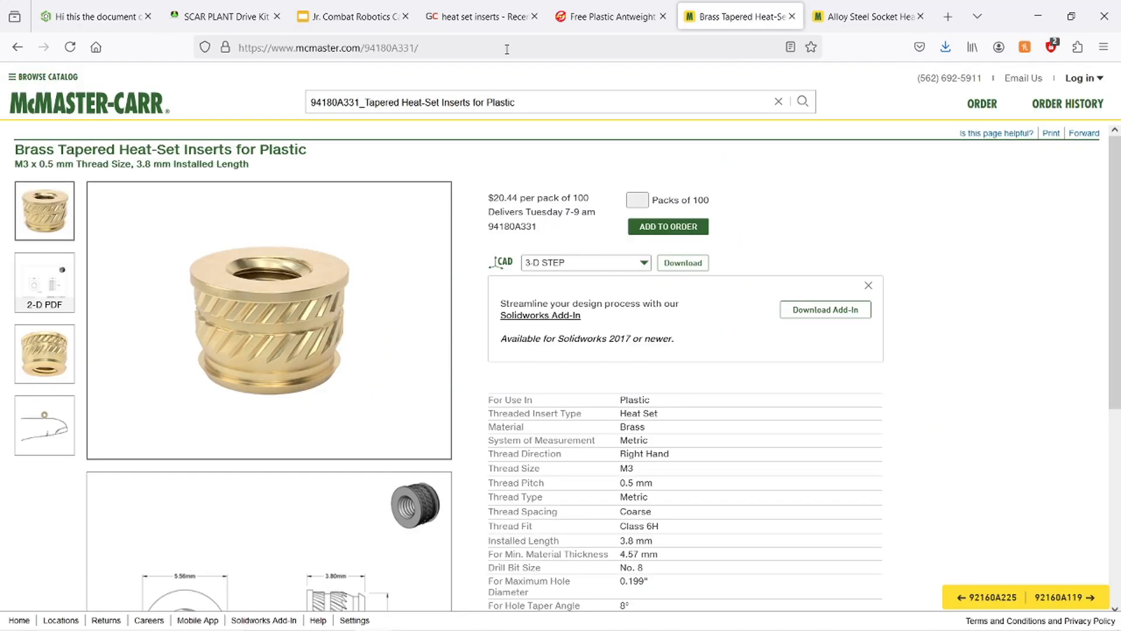
click(41, 293)
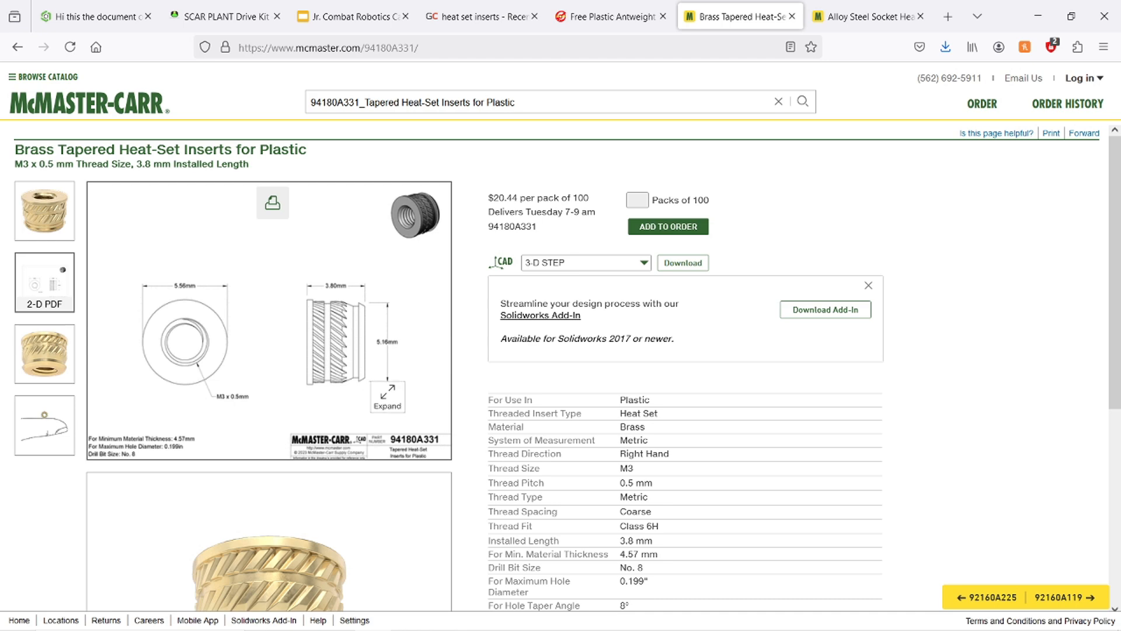
click(365, 16)
click(476, 17)
click(94, 16)
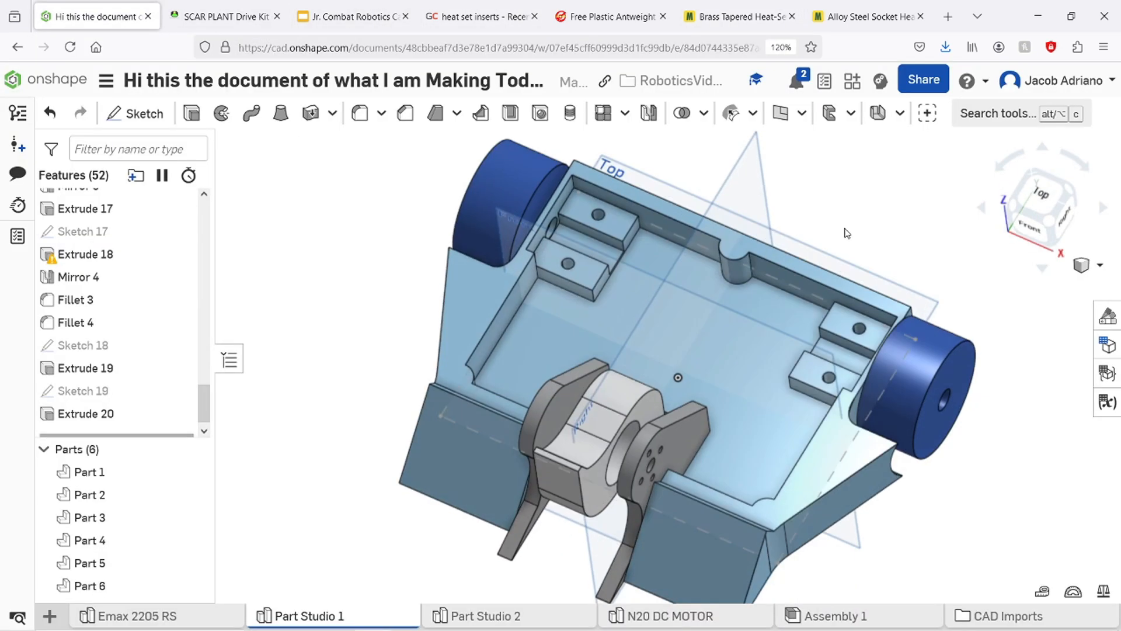
click(1036, 203)
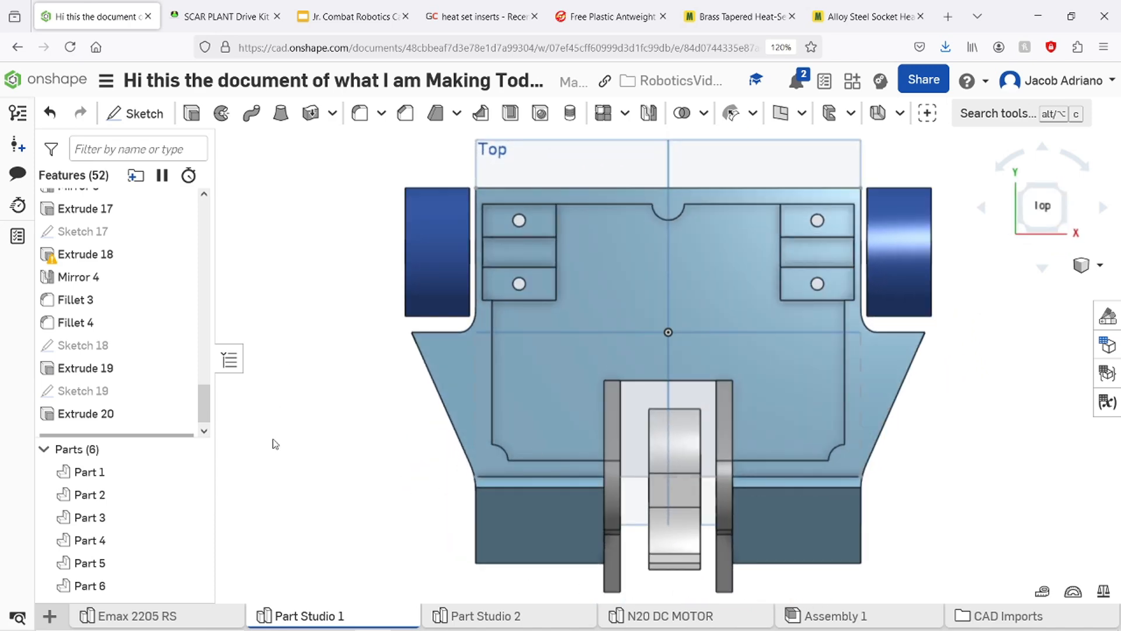
Reopen Sketch 19 and draw a 4.5 mm diameter circle centred on the rear wall boss.
scroll(122, 415, down, 1)
double_click(124, 379)
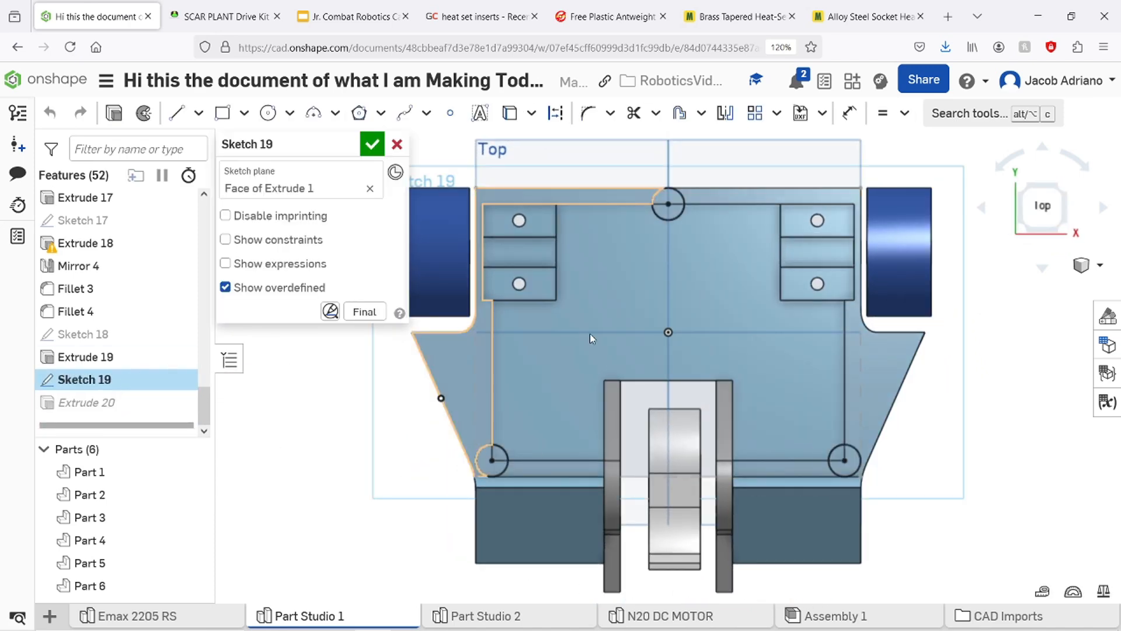
mouse_move(590, 334)
right_down()
mouse_move(640, 334)
mouse_move(664, 302)
right_up()
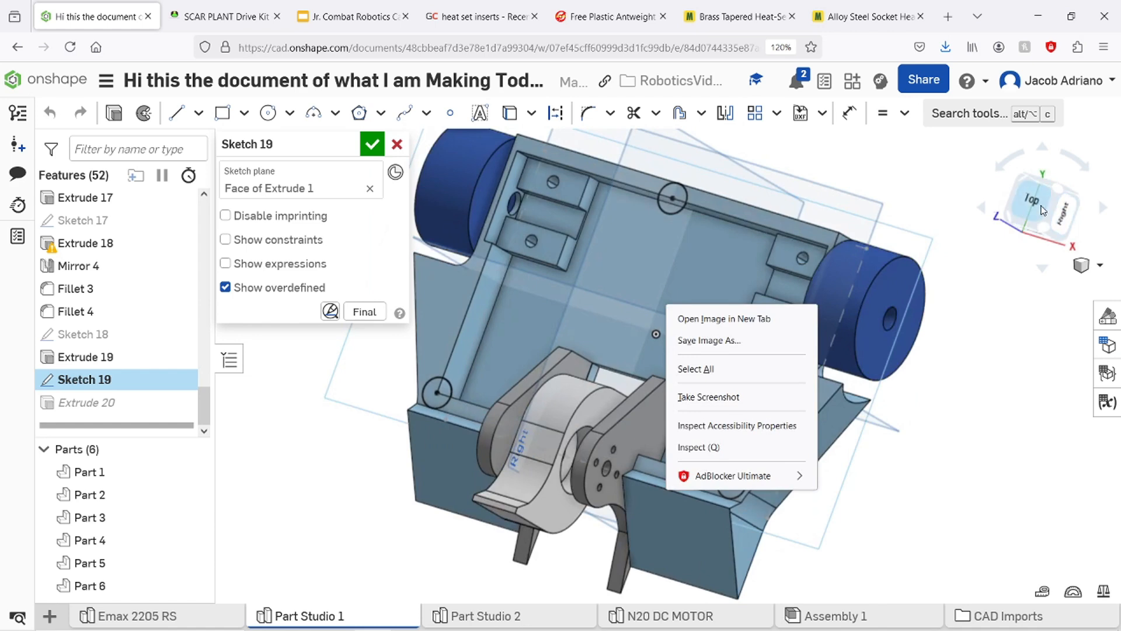
key(Escape)
key(n)
scroll(659, 177, up, 5)
key(c)
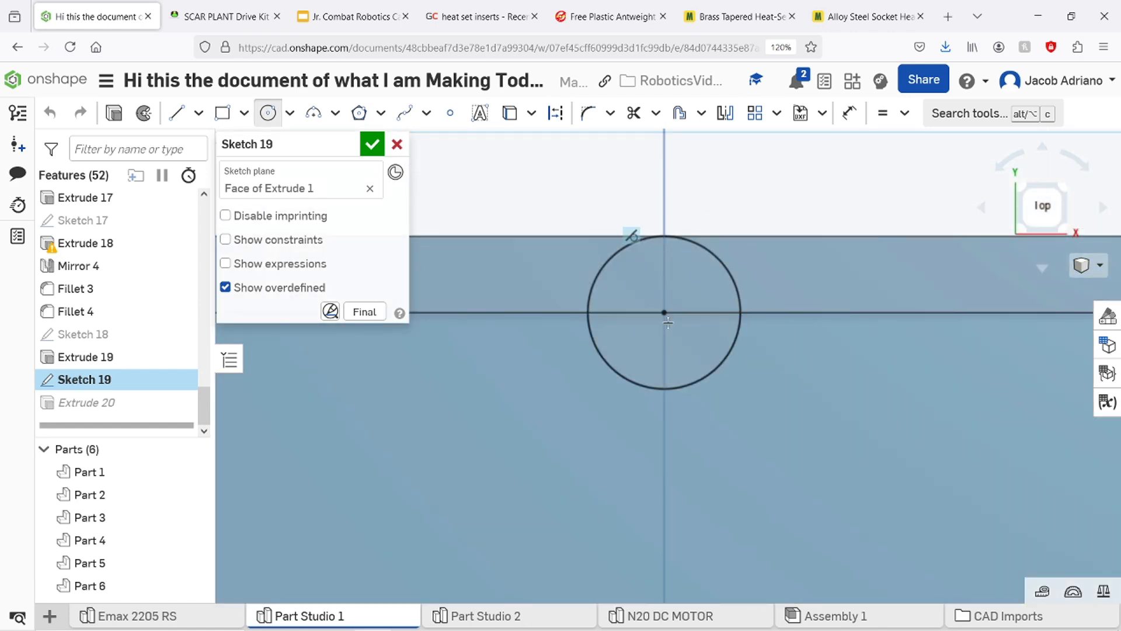
click(692, 316)
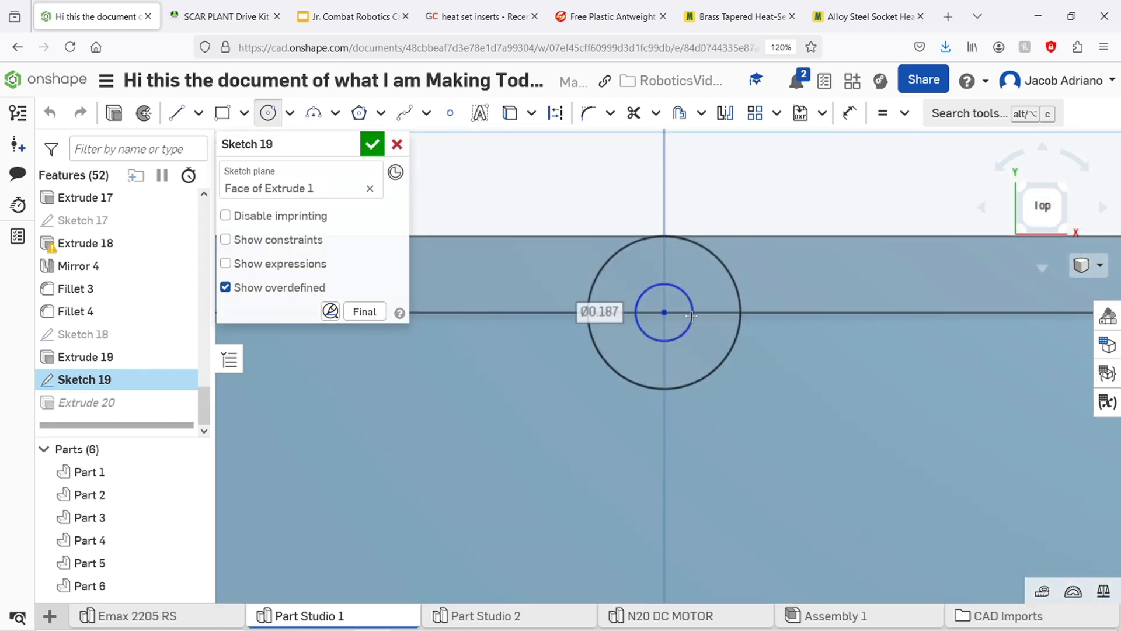
text(4)
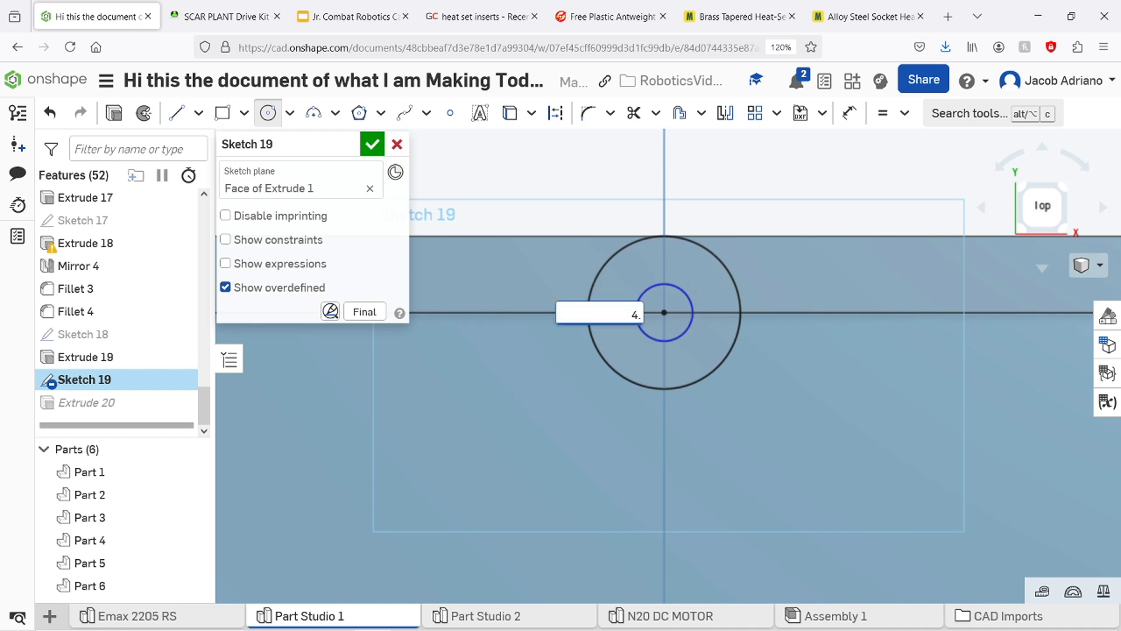
text(.5mm)
key(Return)
Check the heat-set insert's specifications on McMaster-Carr, then draw a 4.5 mm circle centred on the front-left boss in Sketch 19.
scroll(630, 212, up, 5)
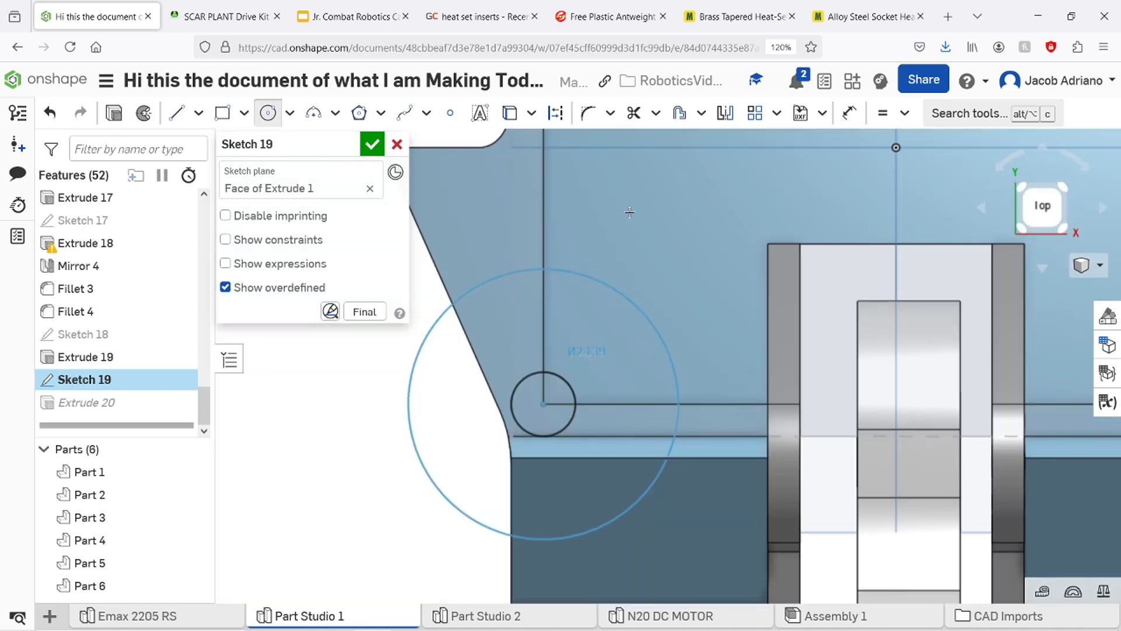
click(739, 16)
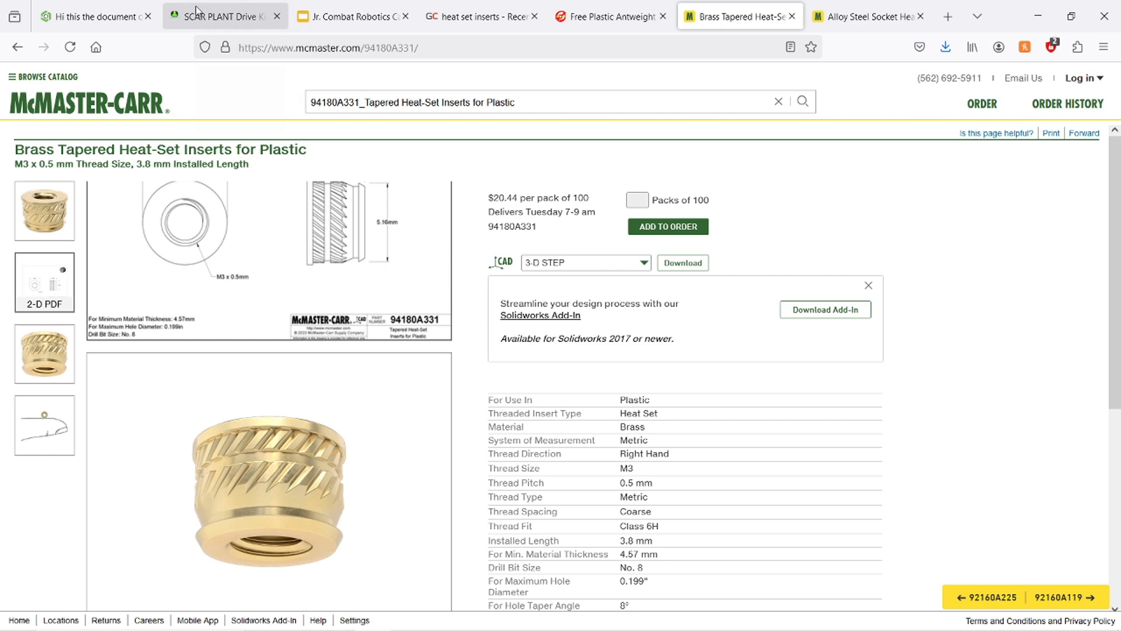
click(97, 16)
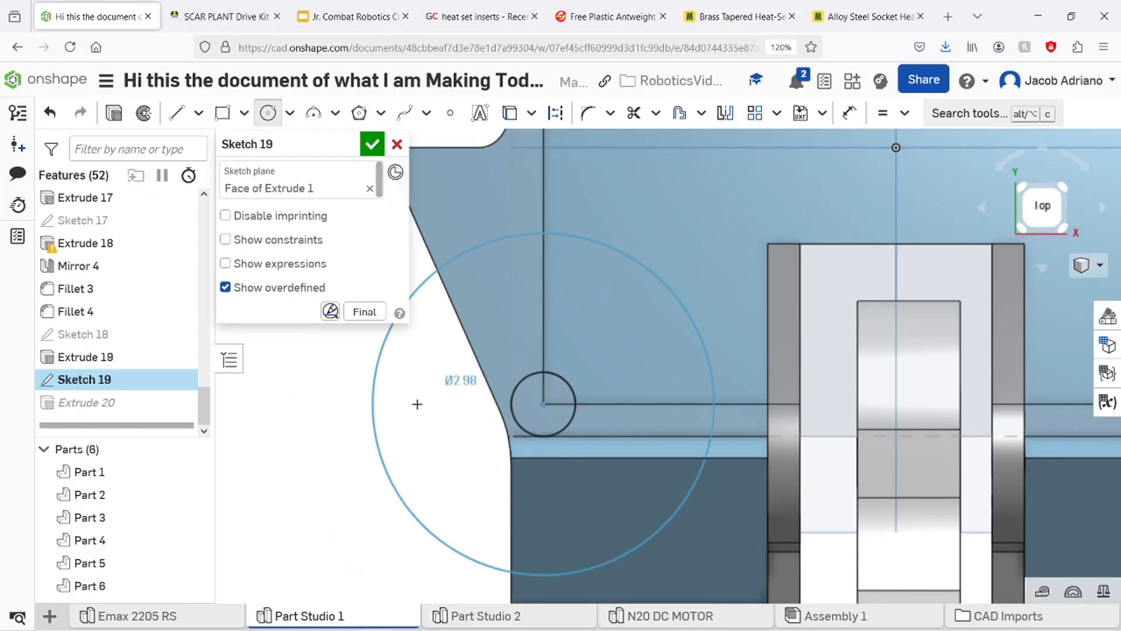
scroll(417, 404, down, 5)
scroll(572, 462, up, 7)
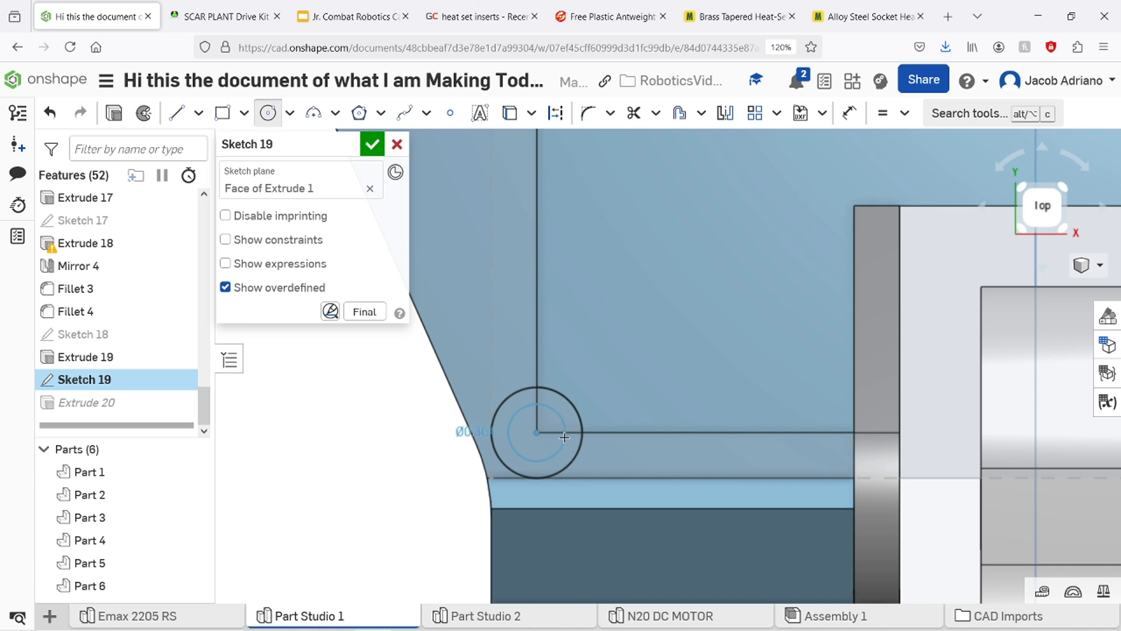
text(4.5mm)
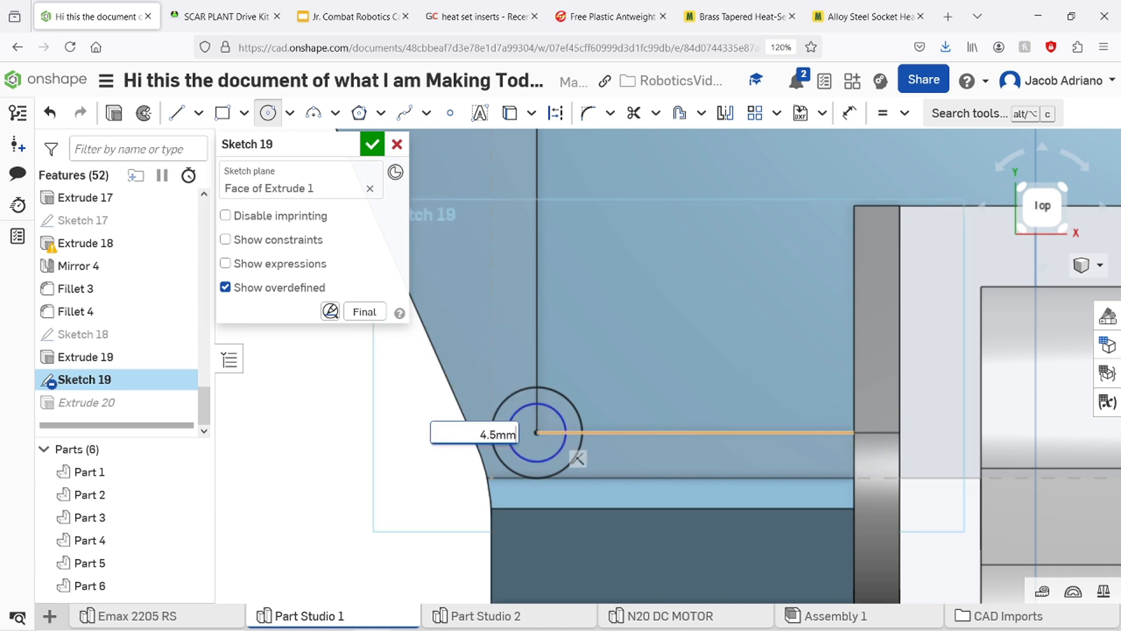
key(Return)
Draw a 4.5 mm diameter circle centred on the front-right boss.
scroll(573, 453, down, 5)
scroll(835, 418, up, 5)
key(c)
click(844, 408)
text(4.5mm)
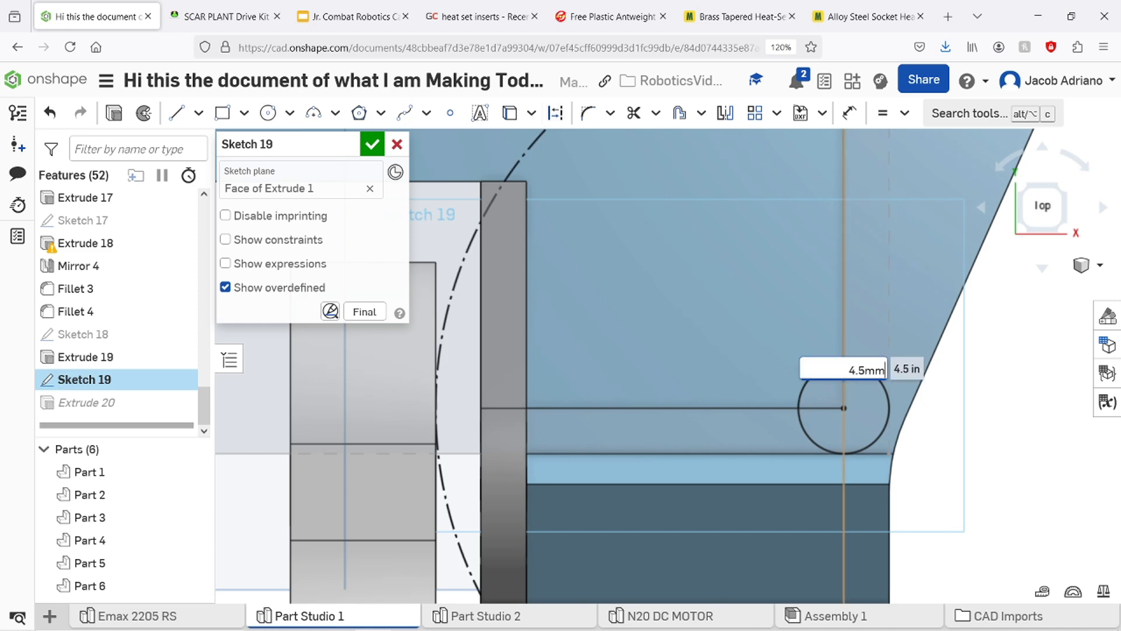
key(Return)
key(f)
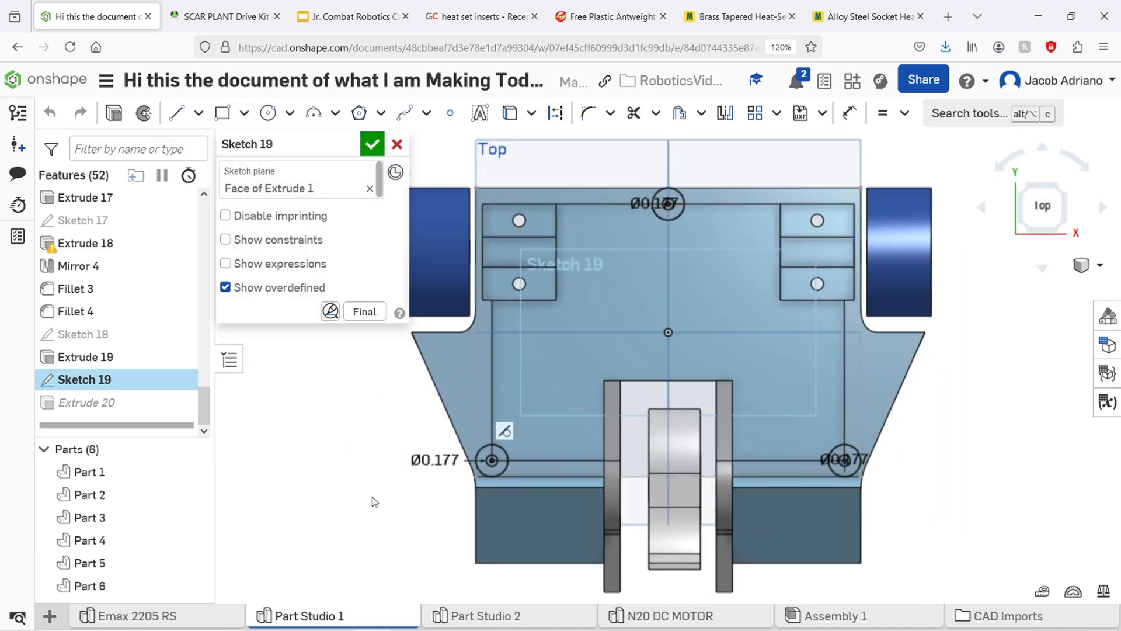
key(shift+e)
scroll(666, 199, up, 10)
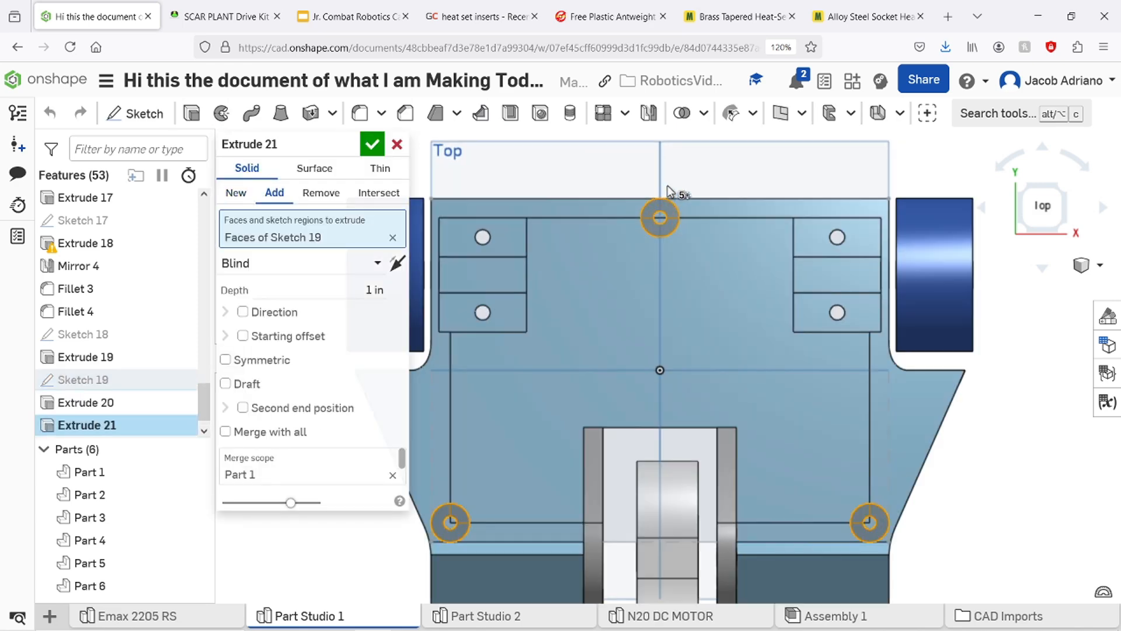
click(612, 388)
right_drag(612, 388, 614, 362)
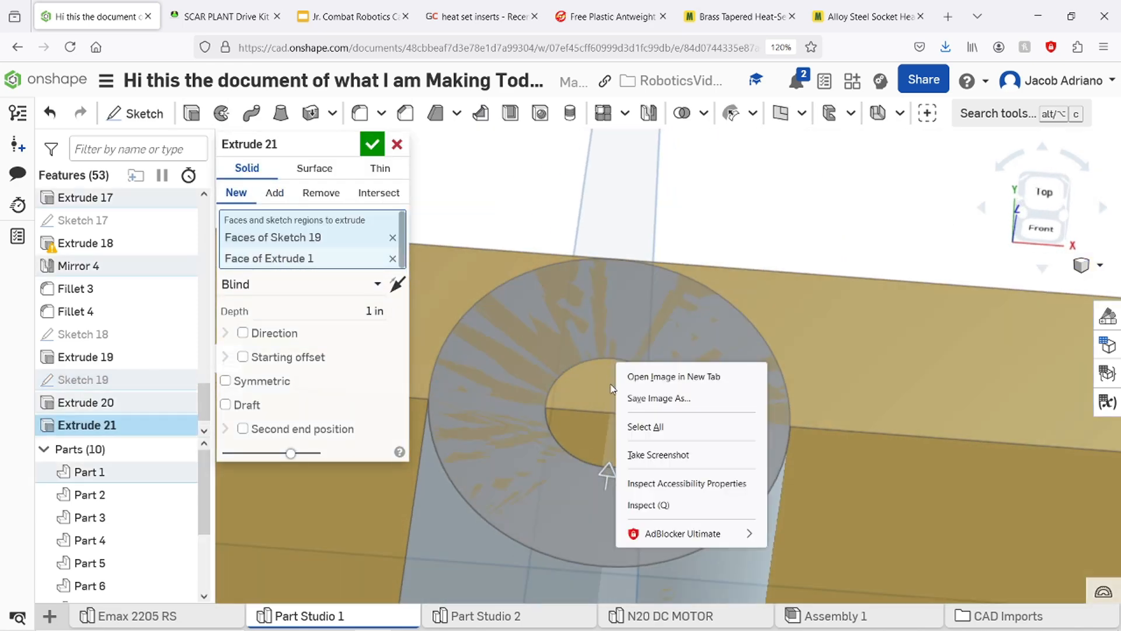
click(609, 384)
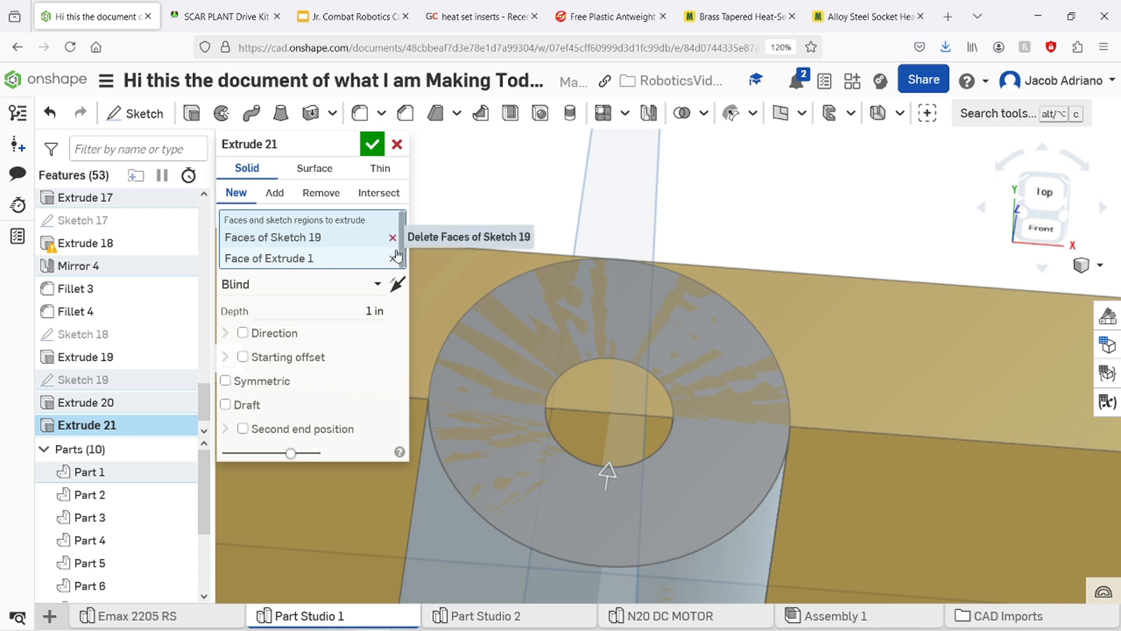
click(392, 259)
click(392, 238)
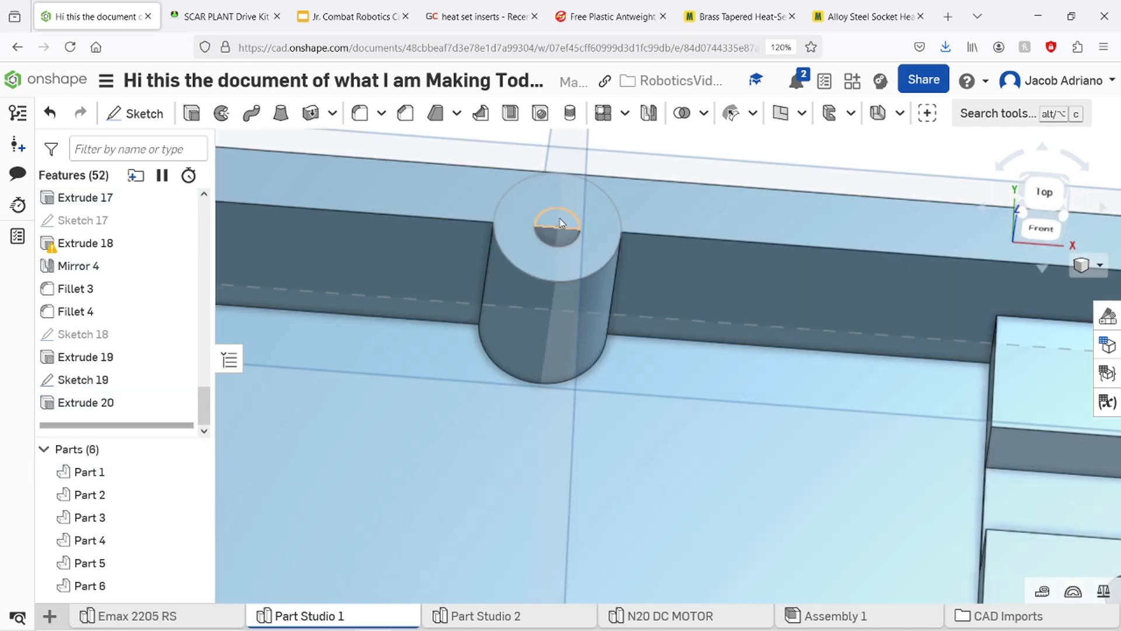
Extrude the inner circle regions of all three bosses downward as a Remove operation on Part 1, about 0.29 in deep.
click(564, 226)
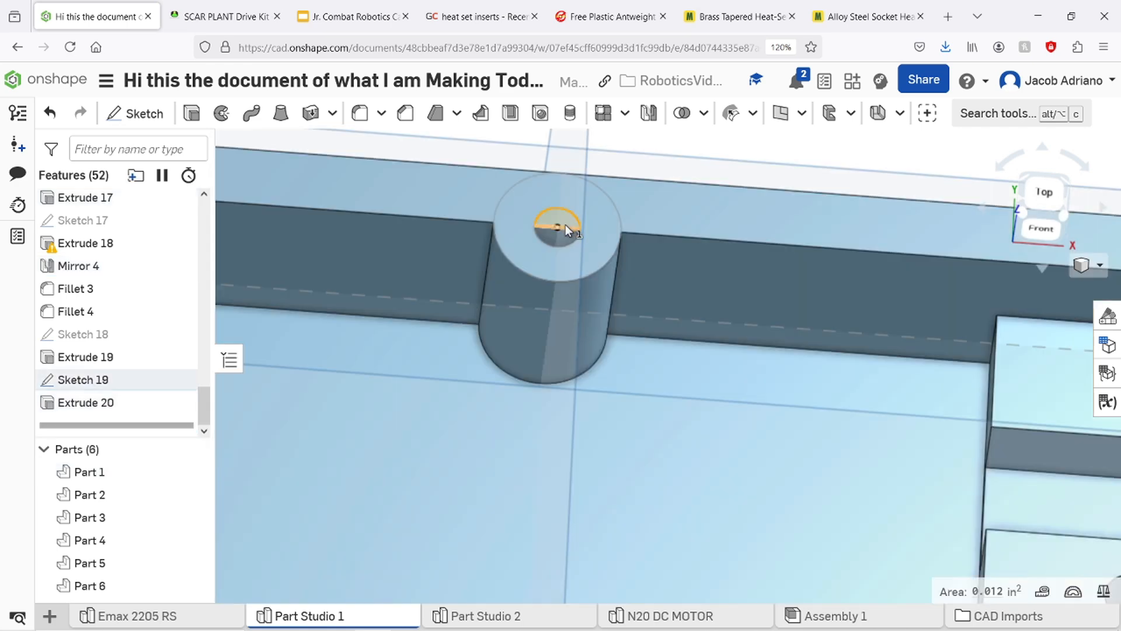
scroll(567, 239, up, 10)
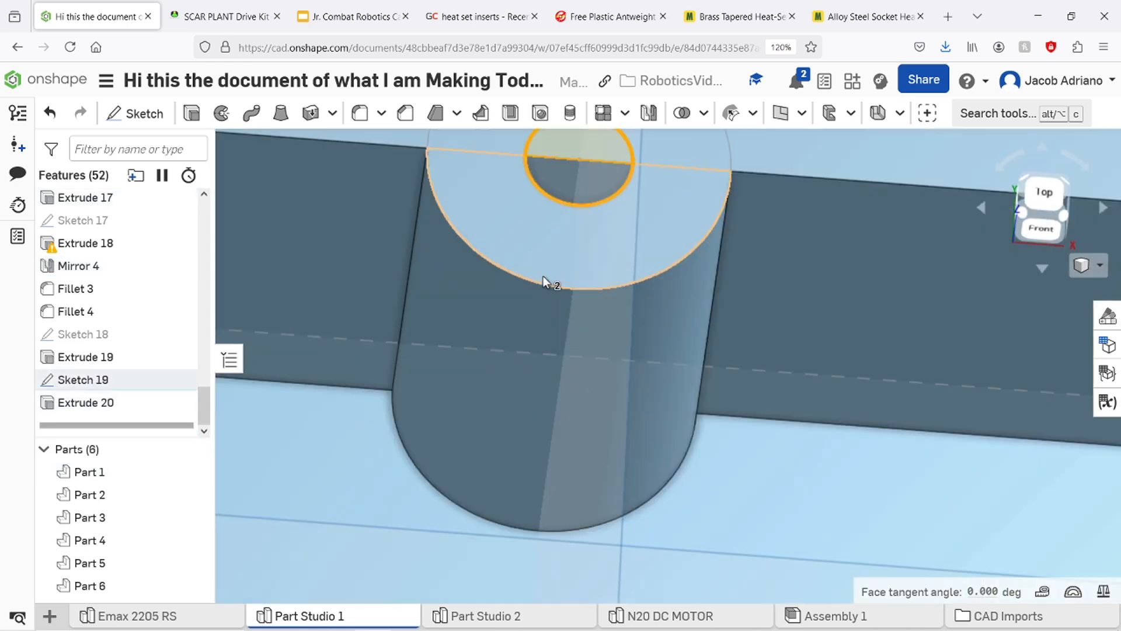
key(f)
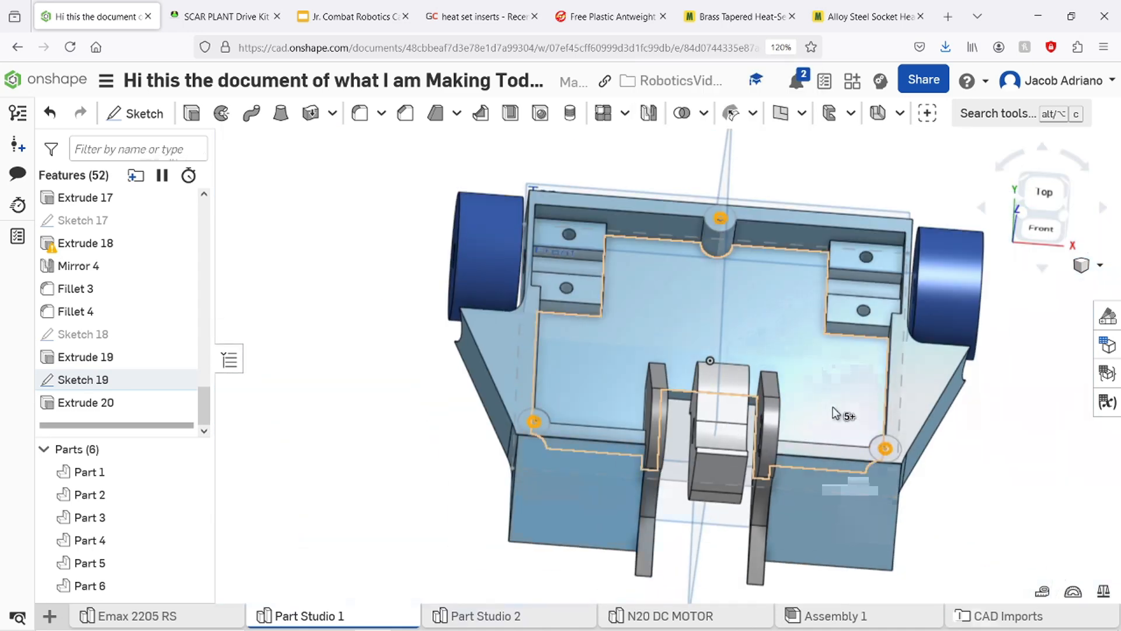
key(shift+e)
right_drag(923, 538, 858, 501)
right_click(857, 495)
click(955, 255)
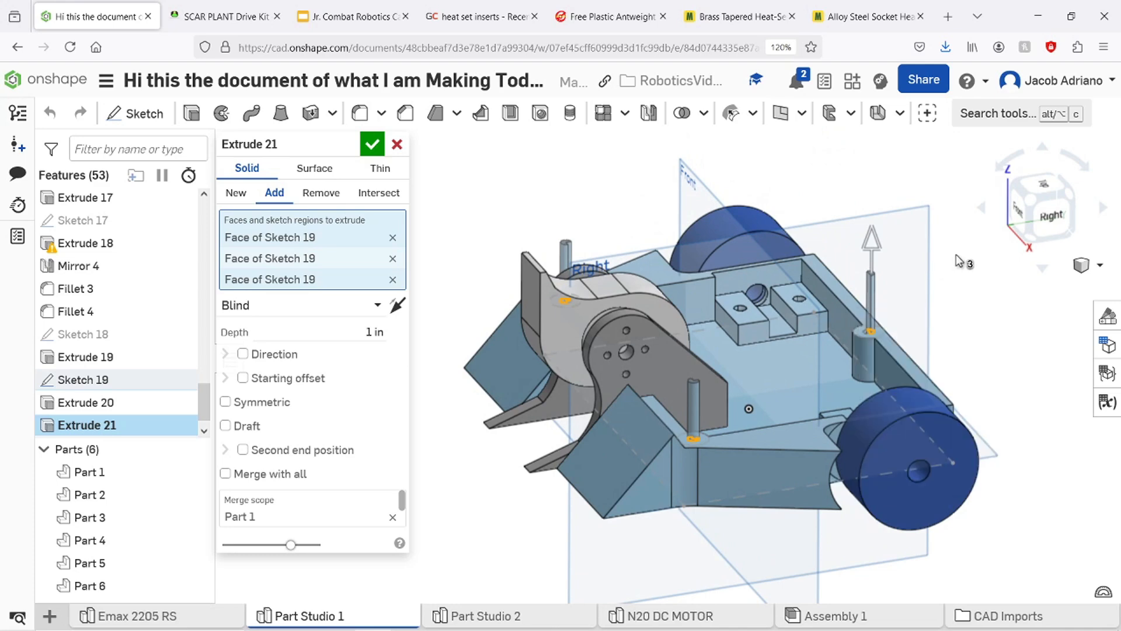
middle_drag(958, 256, 922, 344)
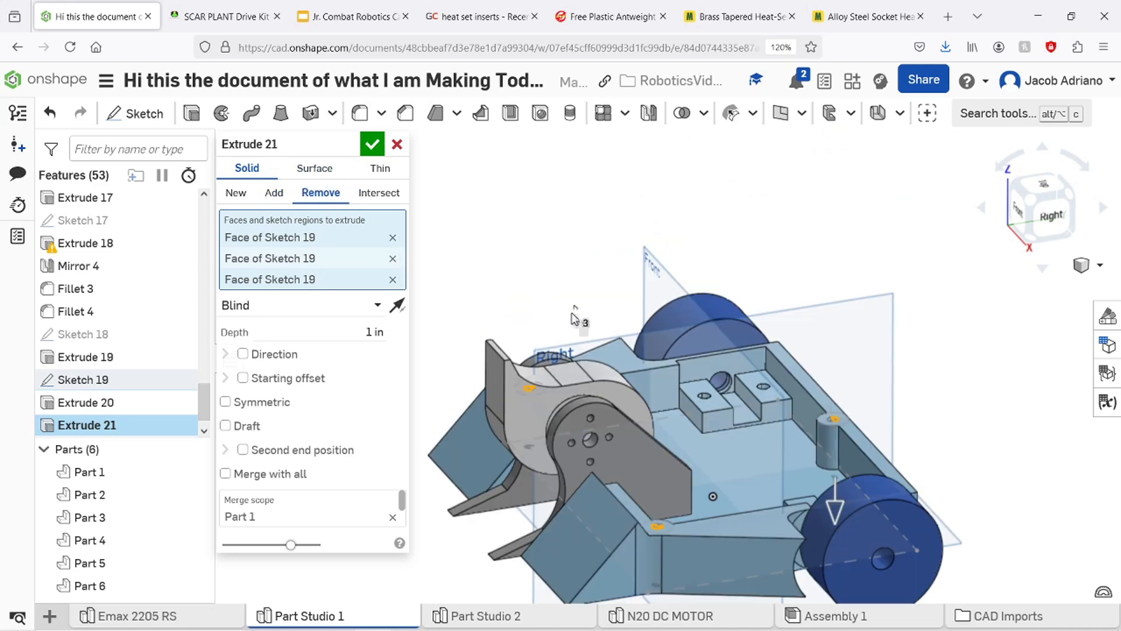
scroll(826, 523, up, 5)
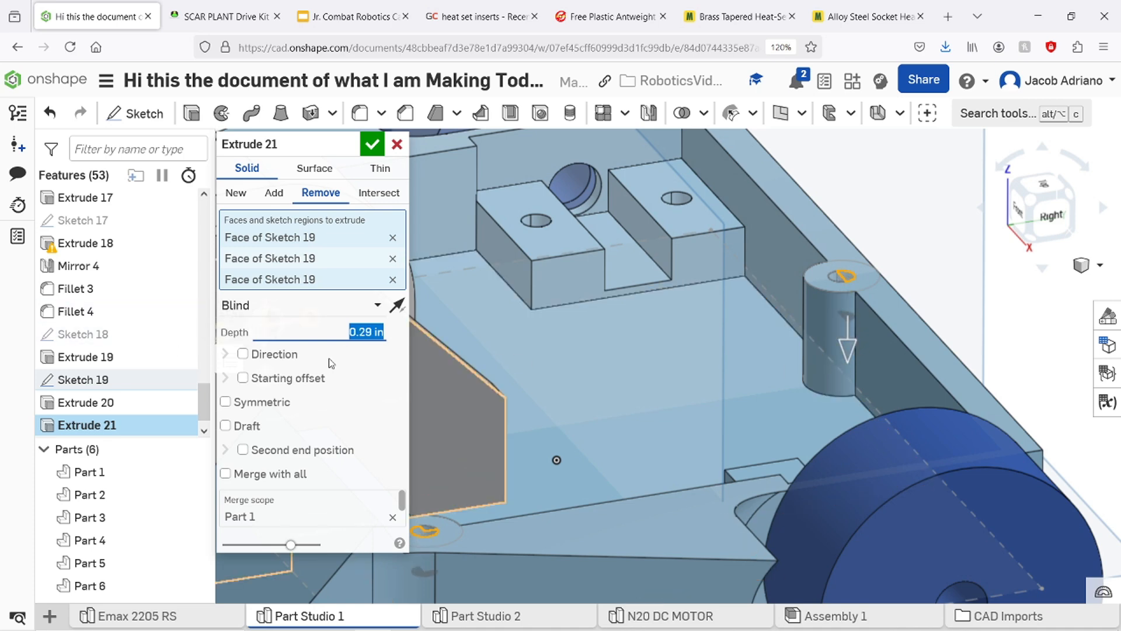
Check the insert's length on the McMaster-Carr drawing, then set the boss hole cut's depth to 6 mm in Onshape.
key(alt+Tab)
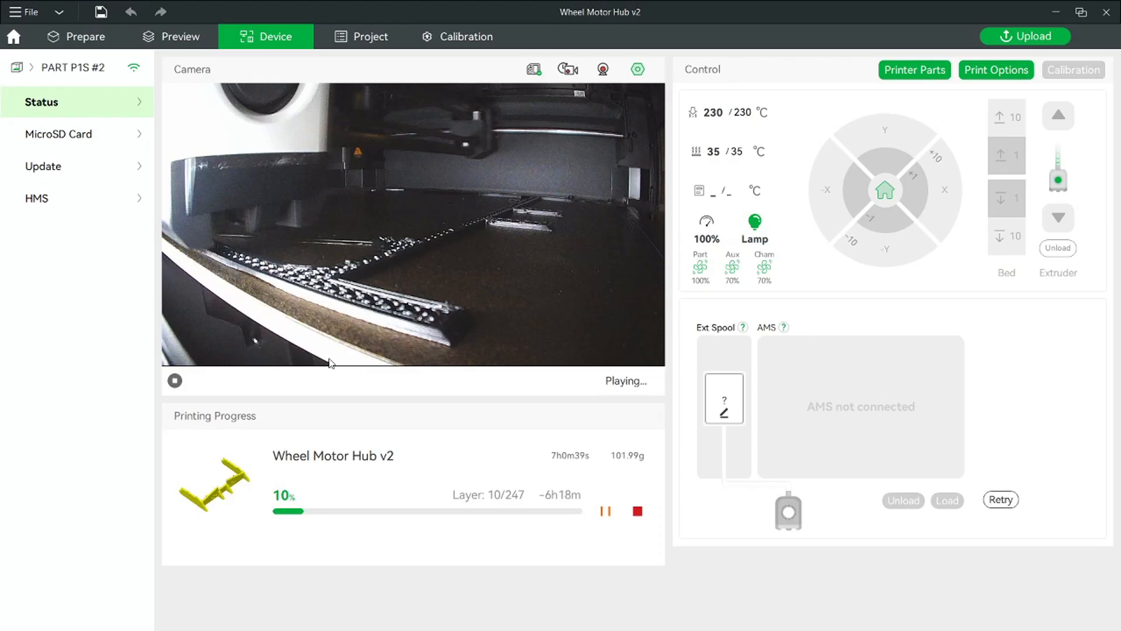
key(alt+Tab)
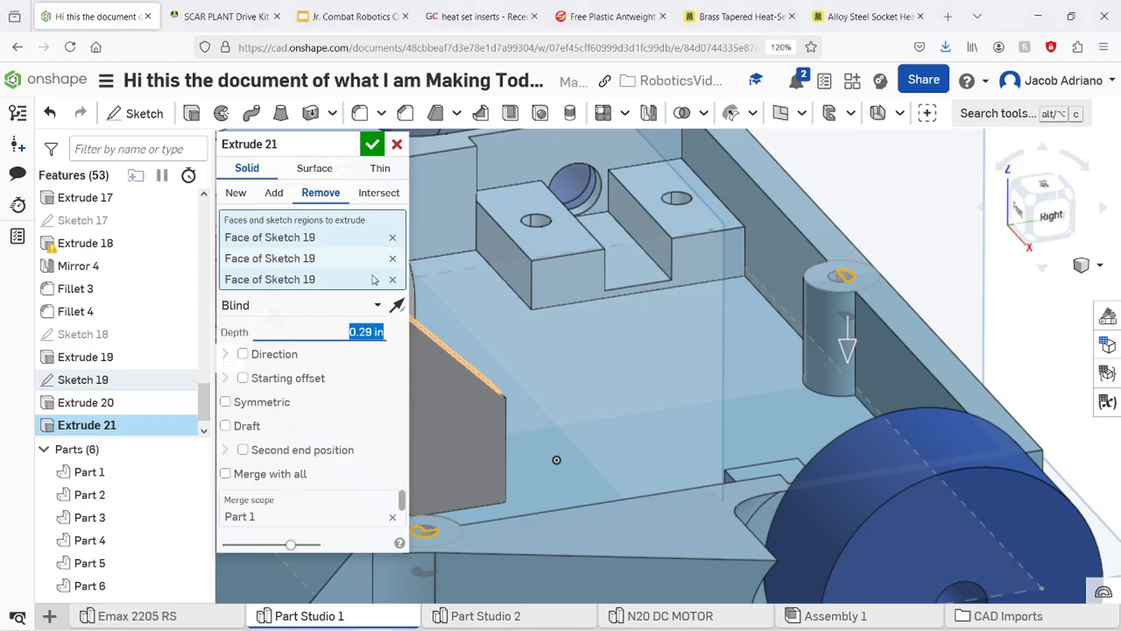
click(707, 6)
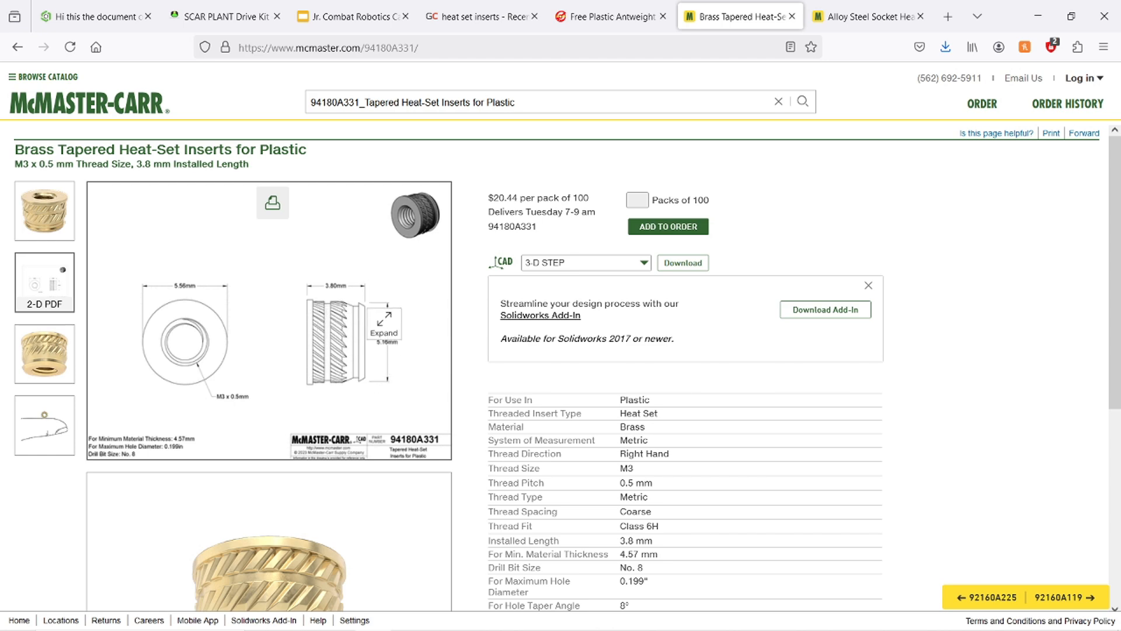
click(78, 7)
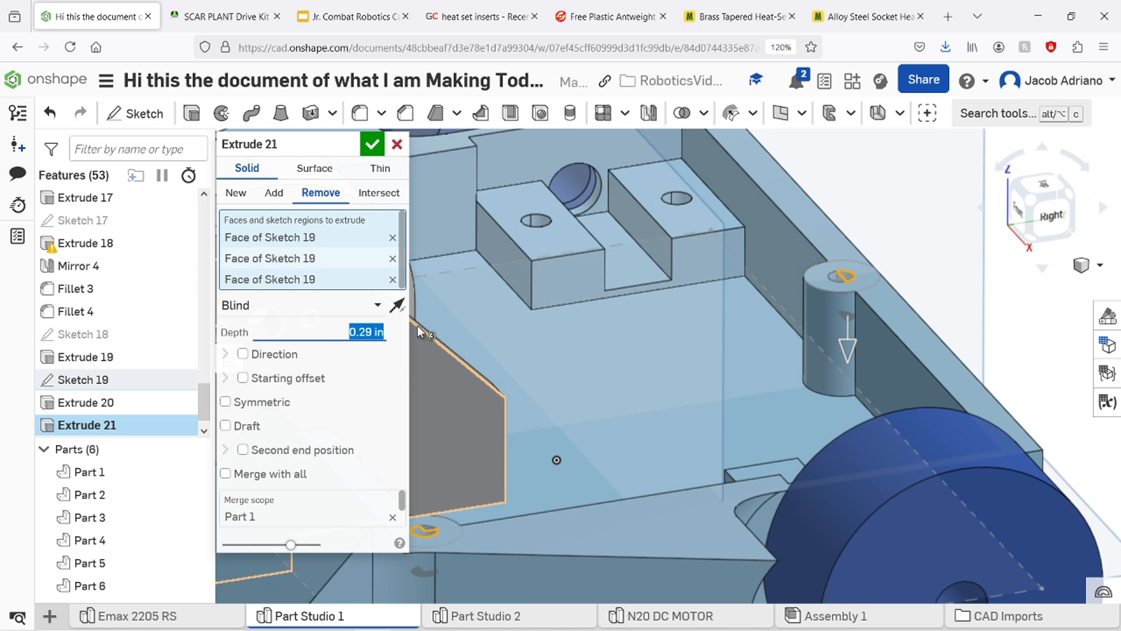
text(6M)
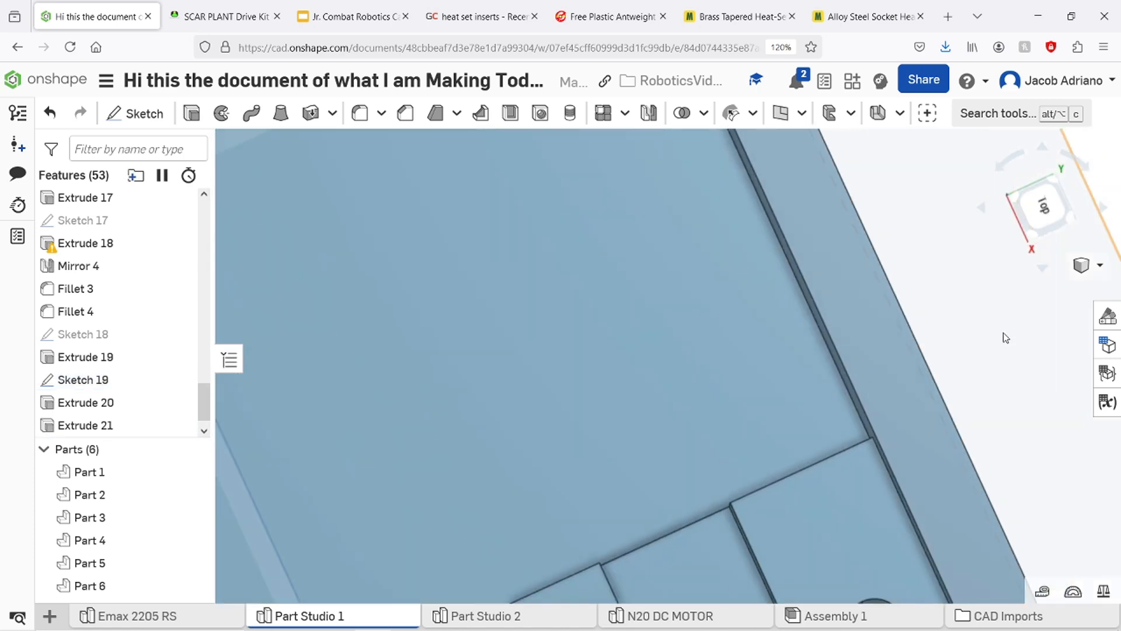
Hide Sketch 19 and examine the insert hole in the rear boss.
scroll(1002, 337, down, 4)
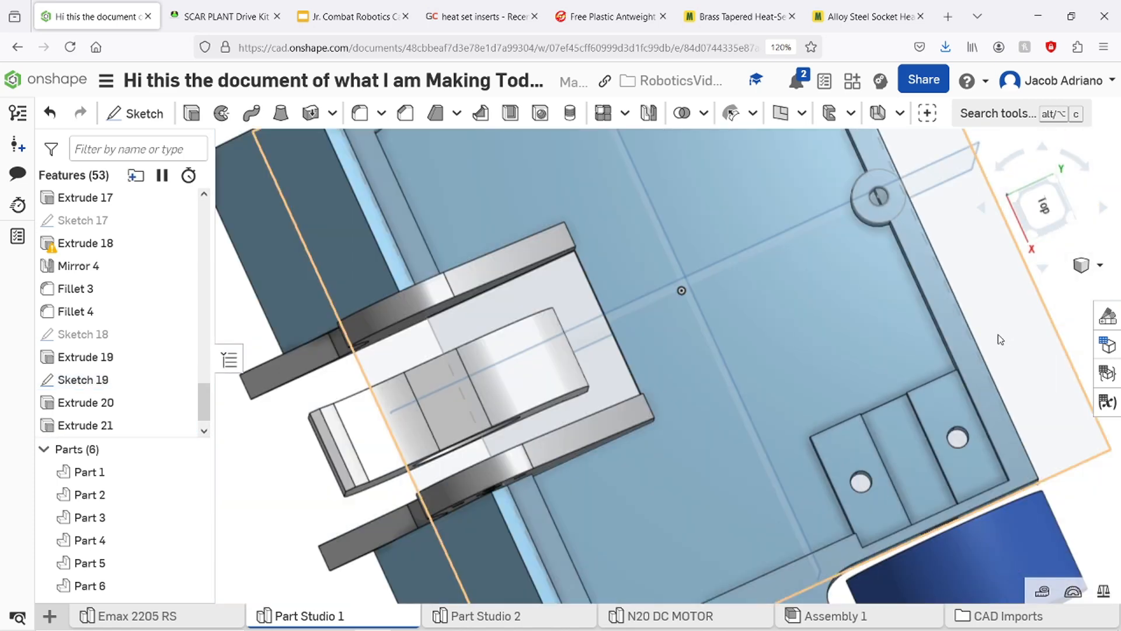
middle_drag(999, 338, 969, 388)
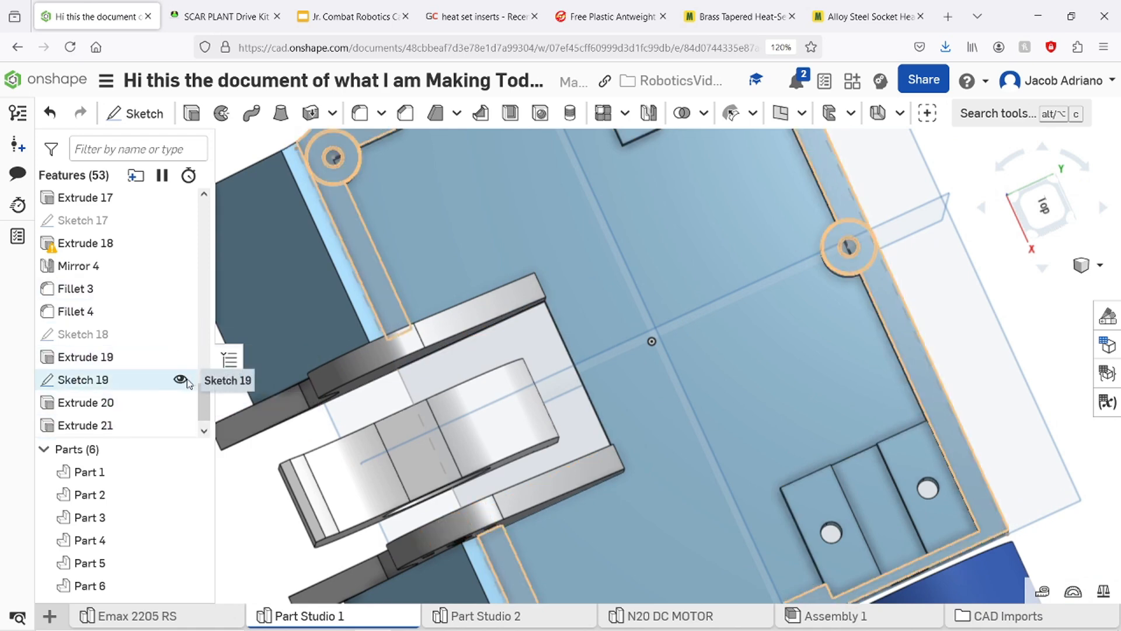
scroll(840, 369, up, 10)
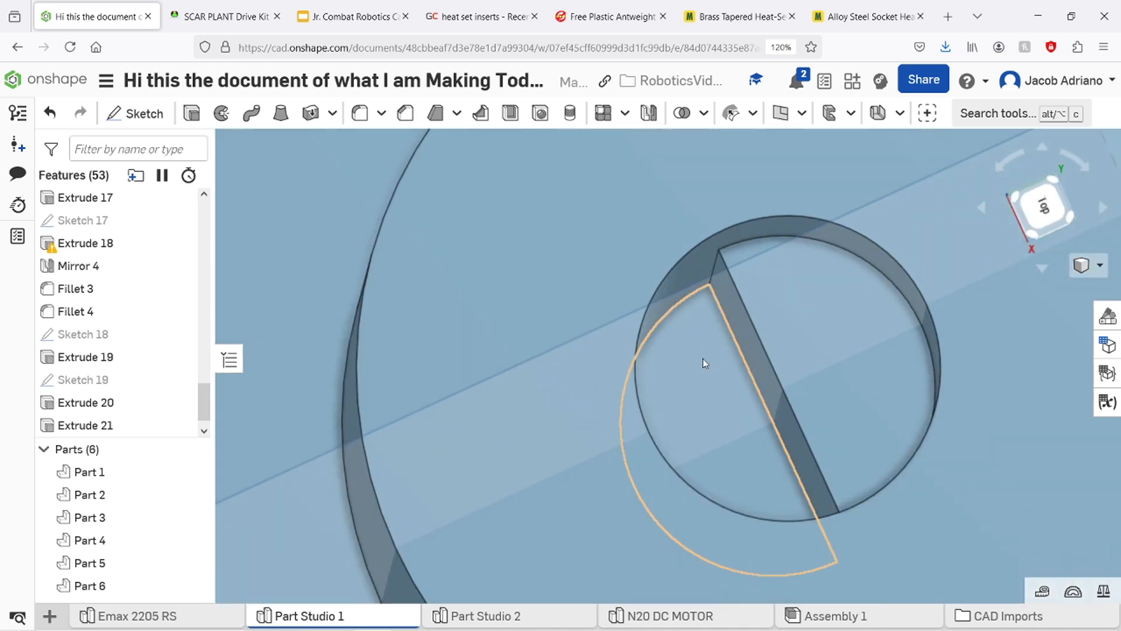
Extrude the Shell 1 faces inside the three insert holes 0.474 in as an Add operation merged with Part 1.
key(shift+e)
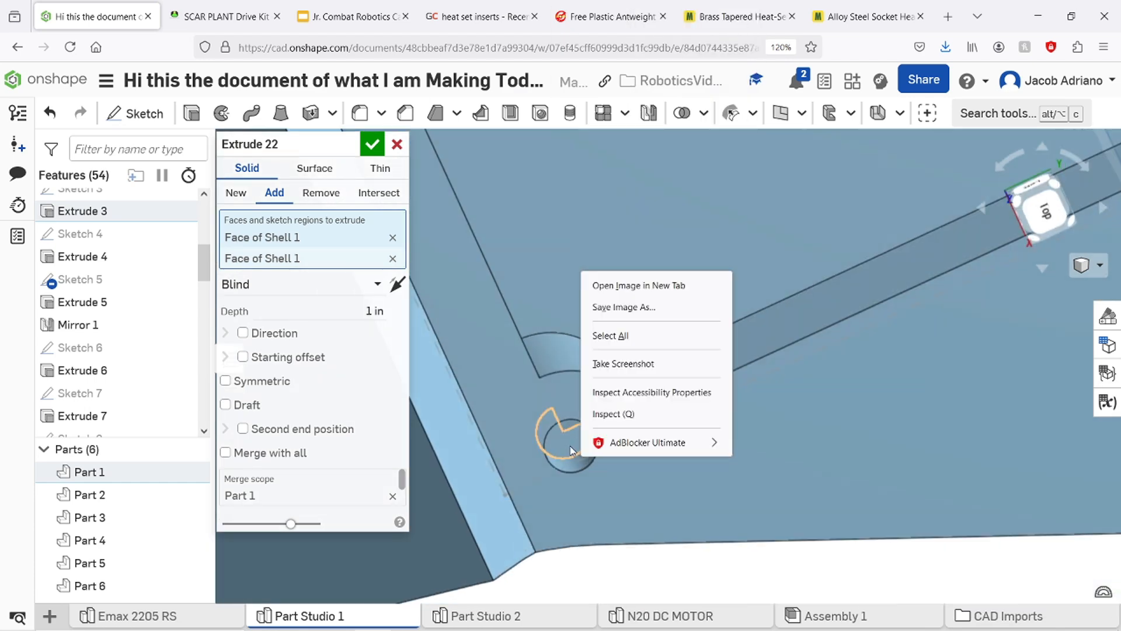
click(566, 412)
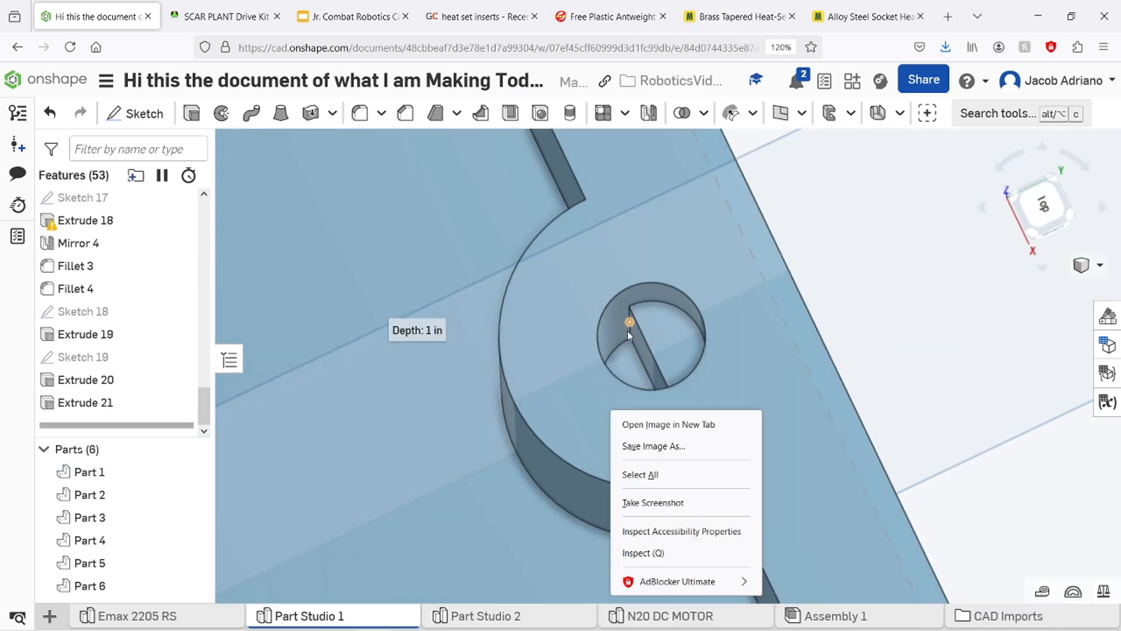
key(Escape)
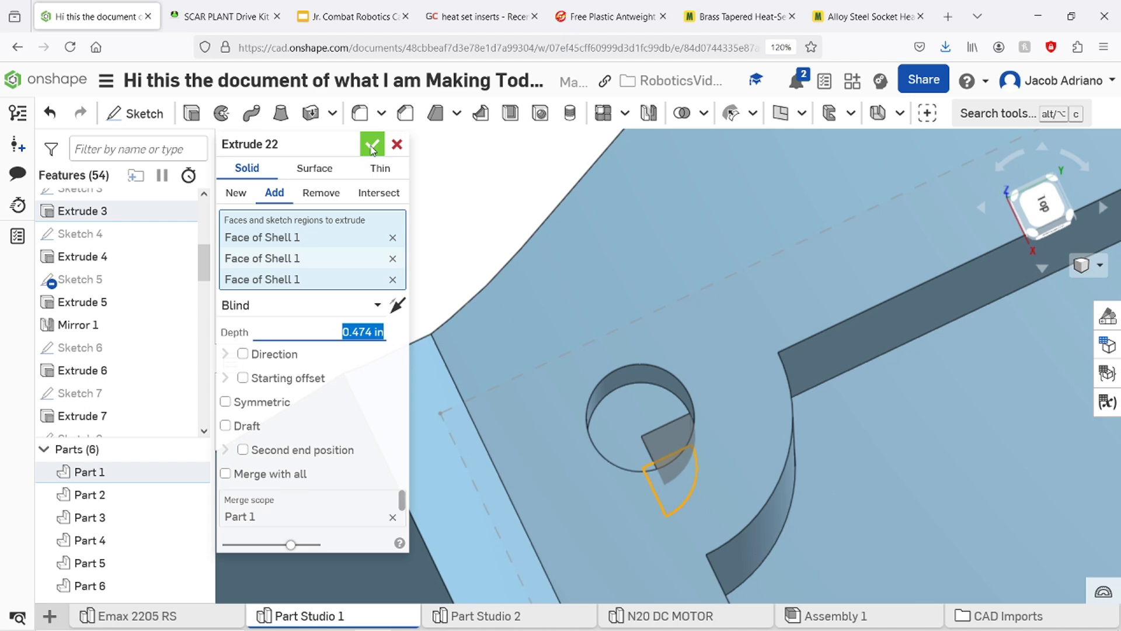
click(371, 146)
right_drag(553, 440, 649, 416)
click(362, 239)
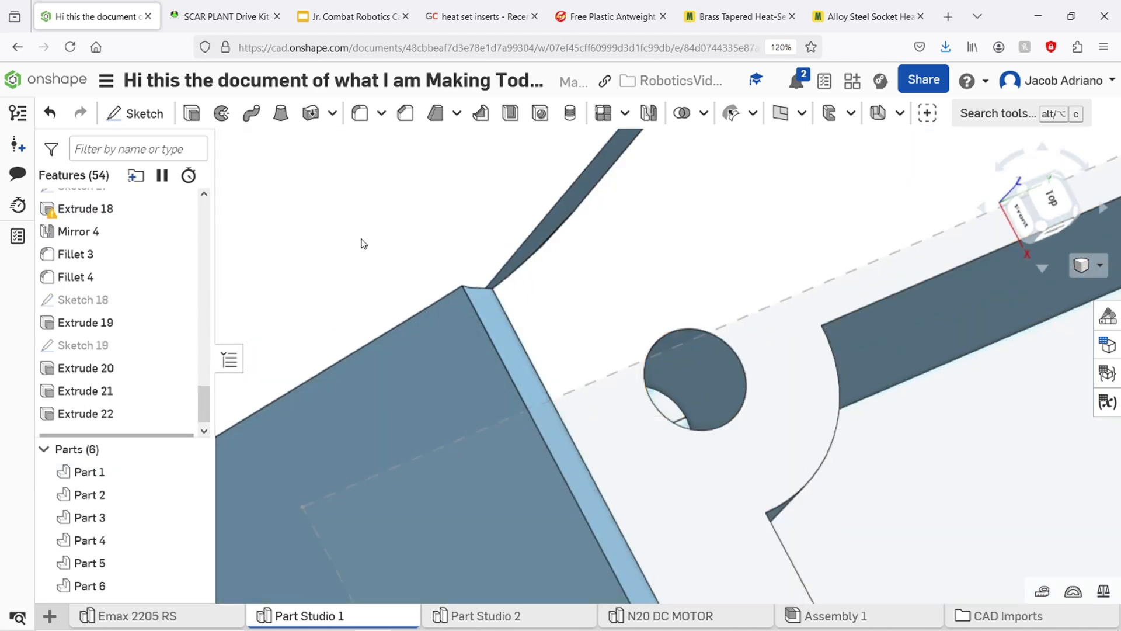
right_drag(501, 342, 648, 404)
click(601, 320)
click(600, 316)
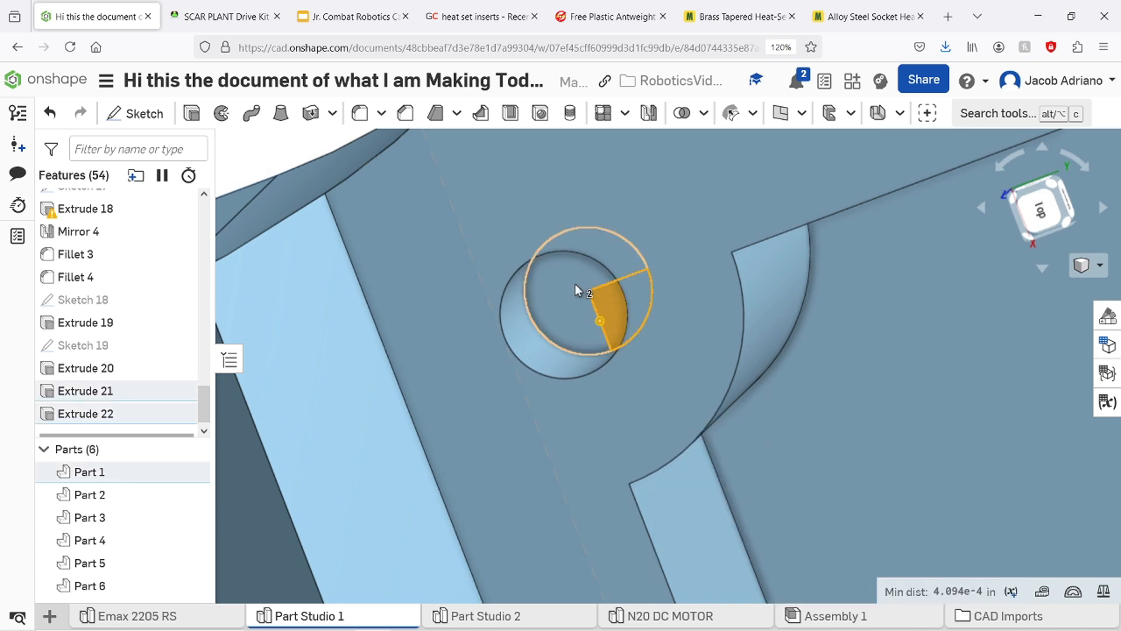
click(576, 284)
key(shift+e)
key(Escape)
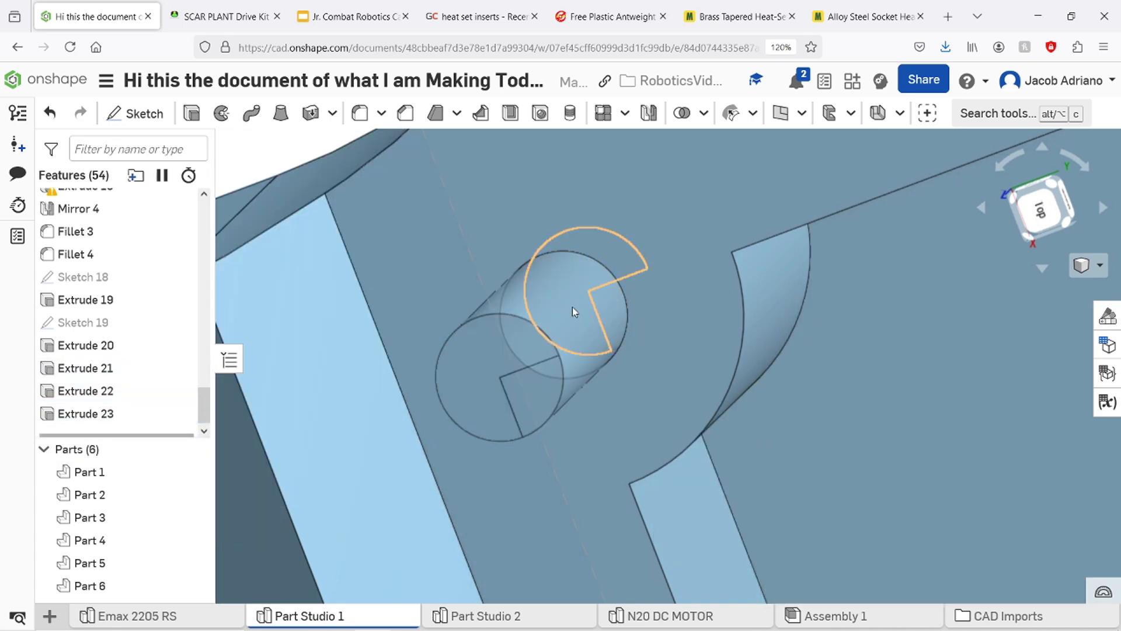
Examine the whole robot from several angles, checking the chassis bosses, front wedges and weapon support plates.
scroll(529, 356, down, 10)
right_drag(531, 357, 576, 338)
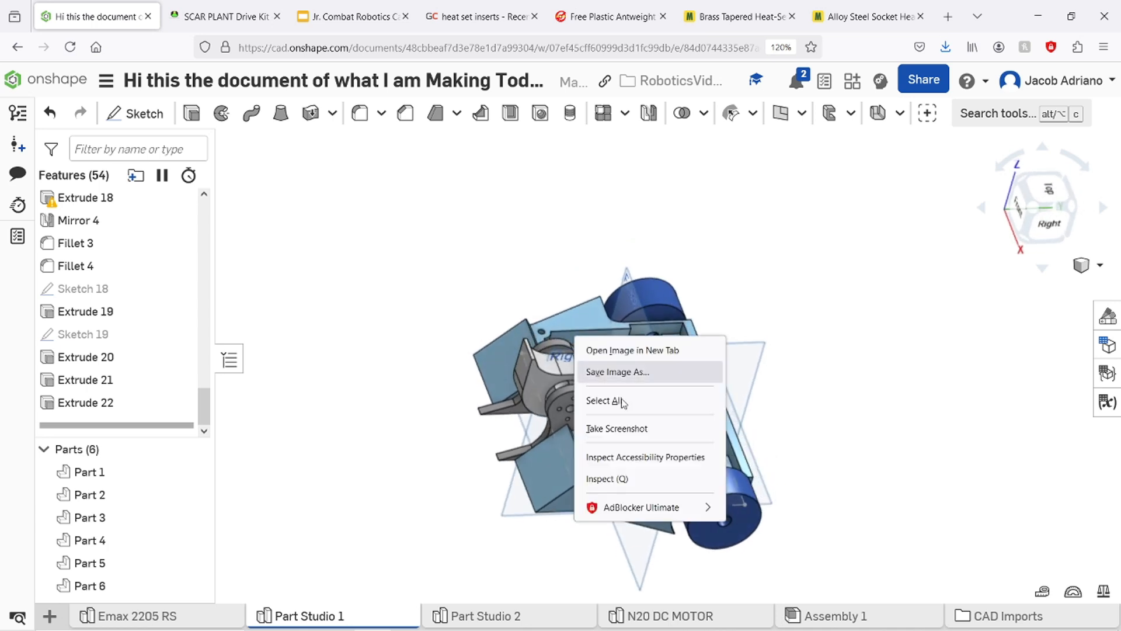
click(820, 409)
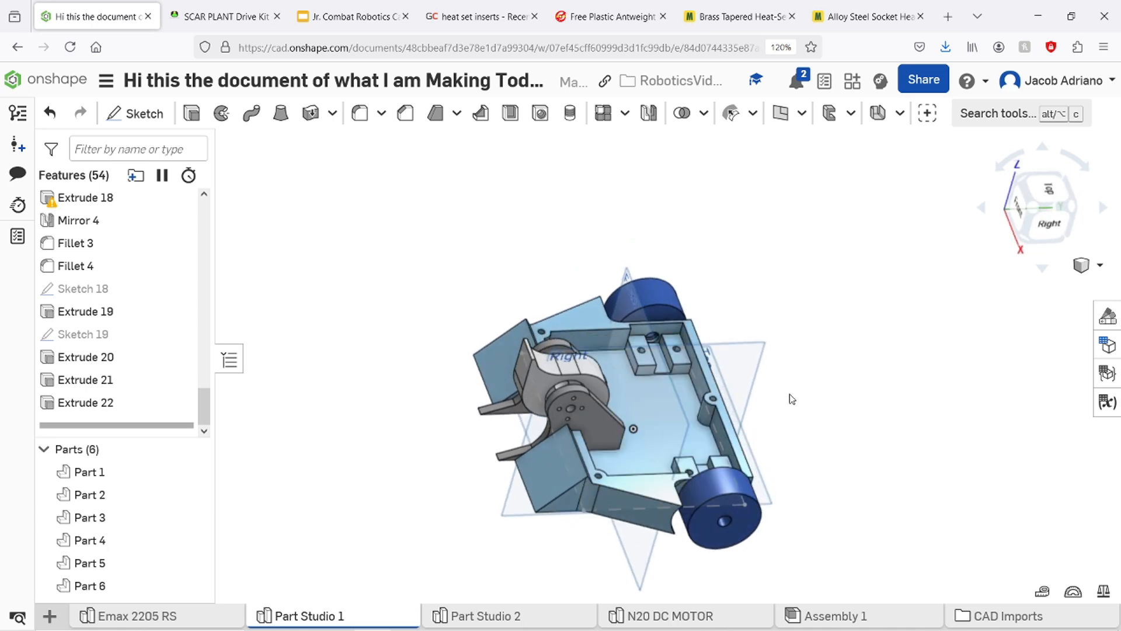
right_drag(781, 440, 847, 449)
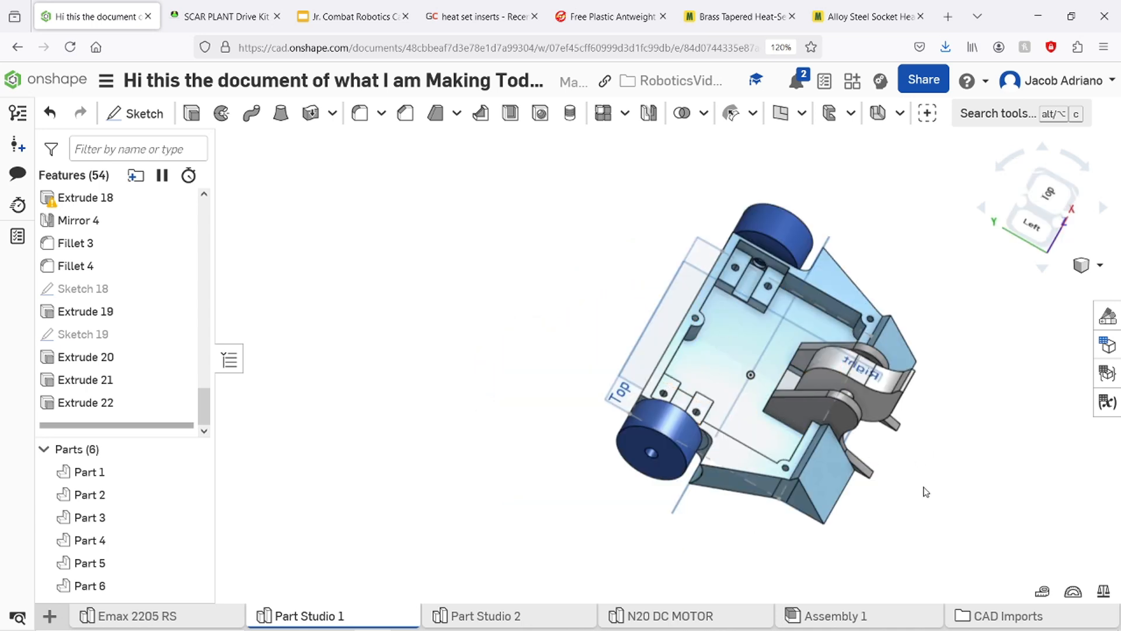
right_drag(923, 488, 646, 413)
click(672, 384)
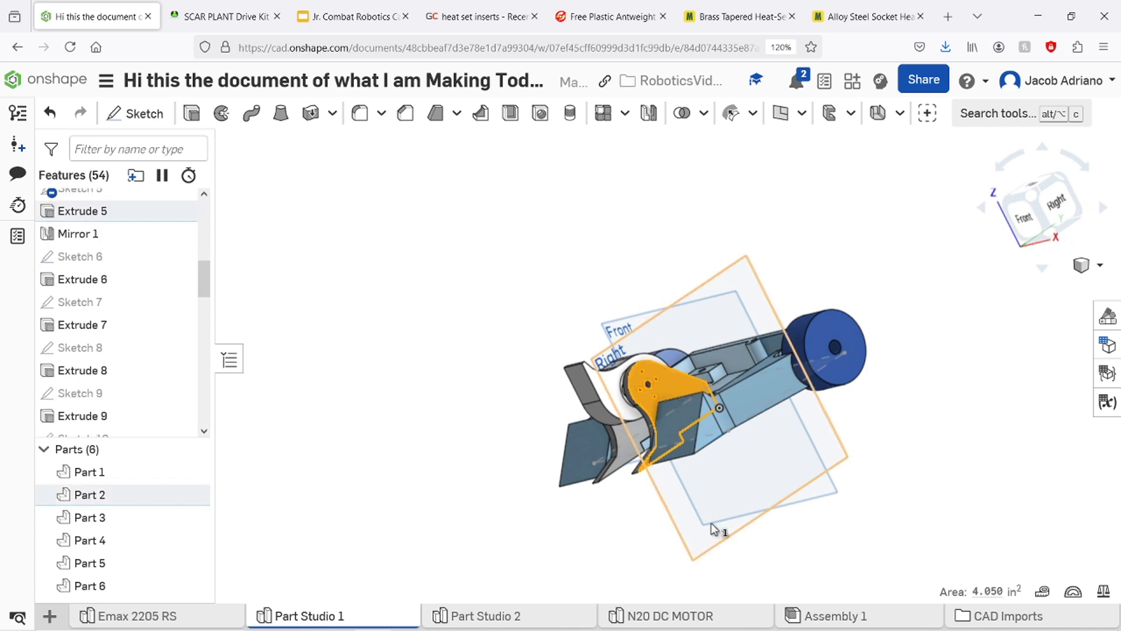
click(945, 390)
Hide Part 1 and view the undersides of the two weapon support plates.
scroll(629, 428, up, 5)
right_drag(630, 429, 524, 449)
click(523, 449)
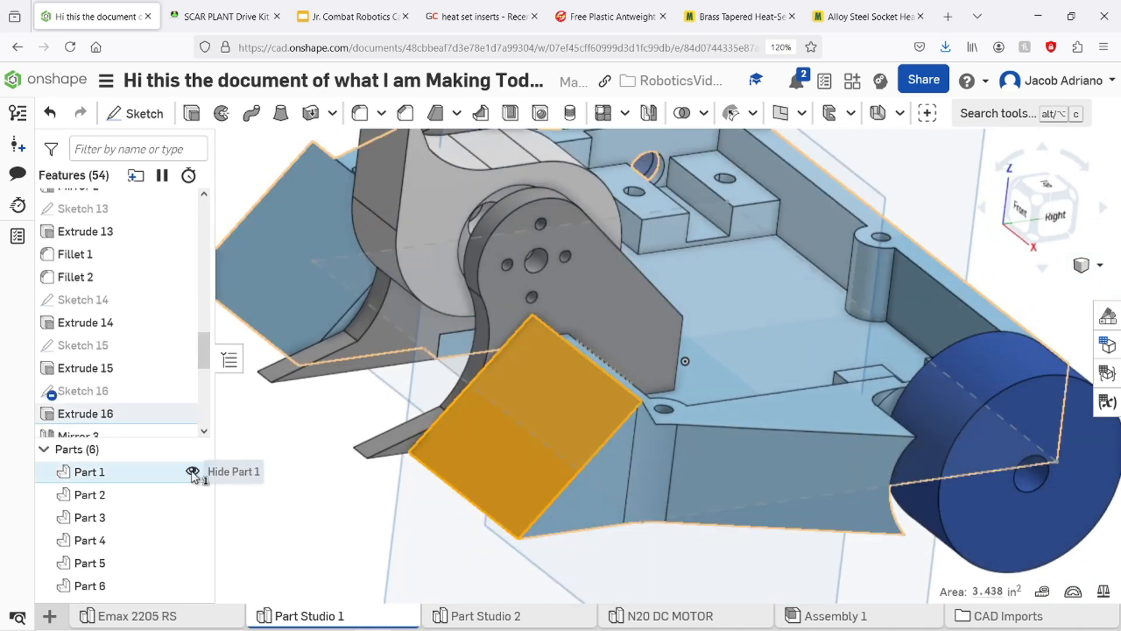
click(194, 472)
middle_drag(491, 512, 525, 547)
right_drag(525, 547, 759, 316)
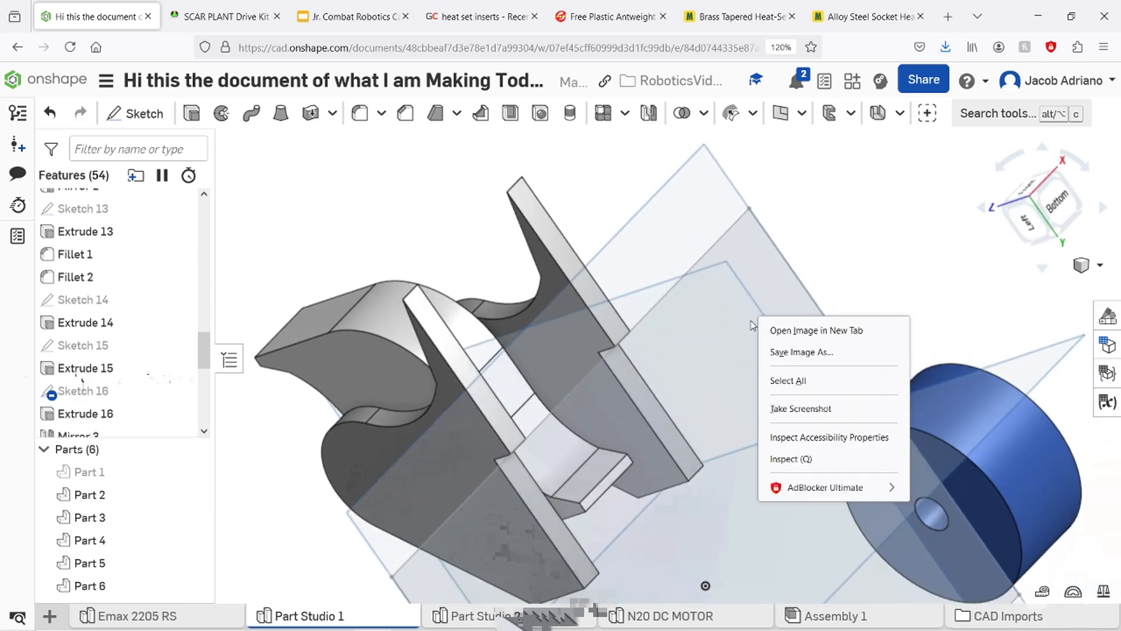
click(358, 269)
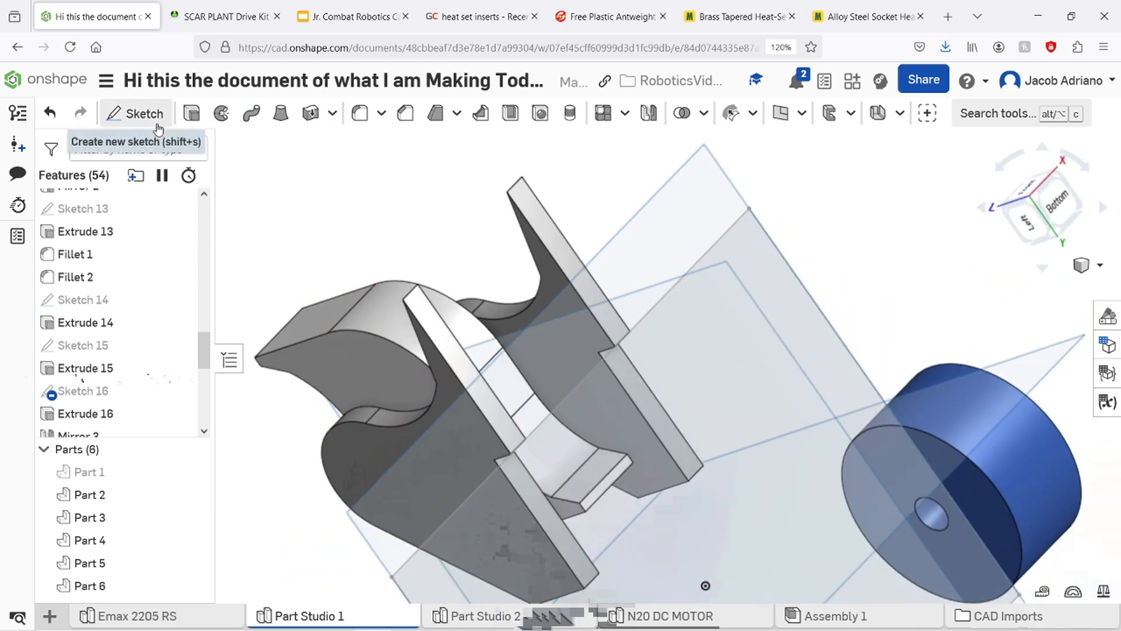
Start a new sketch on the Top plane and view it from the bottom over the weapon support plates.
click(136, 113)
click(663, 295)
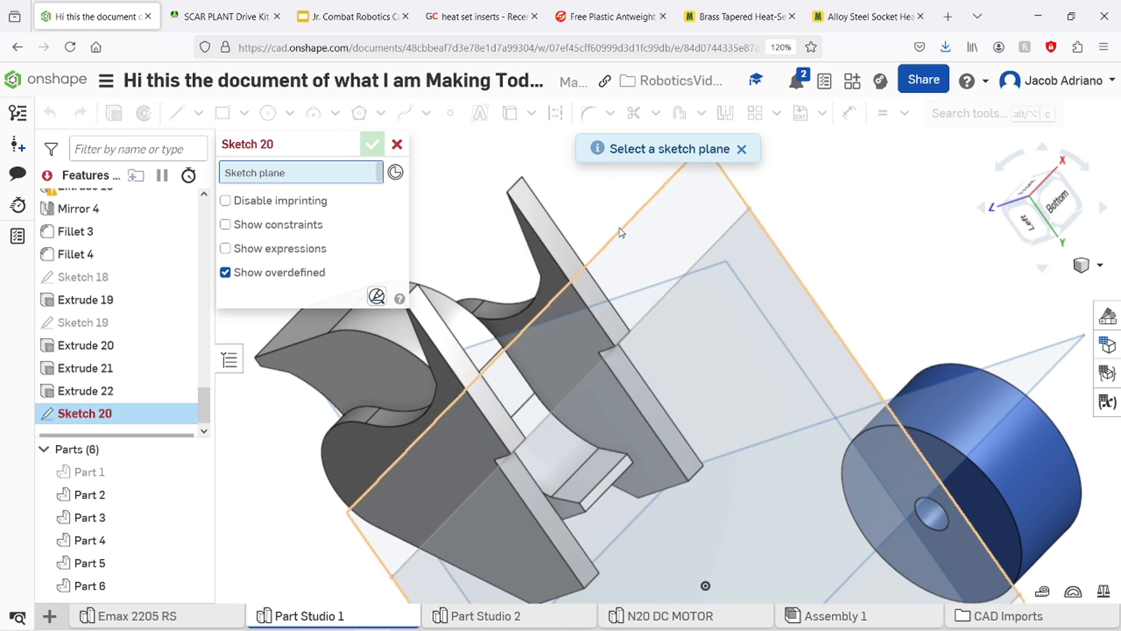
click(1053, 200)
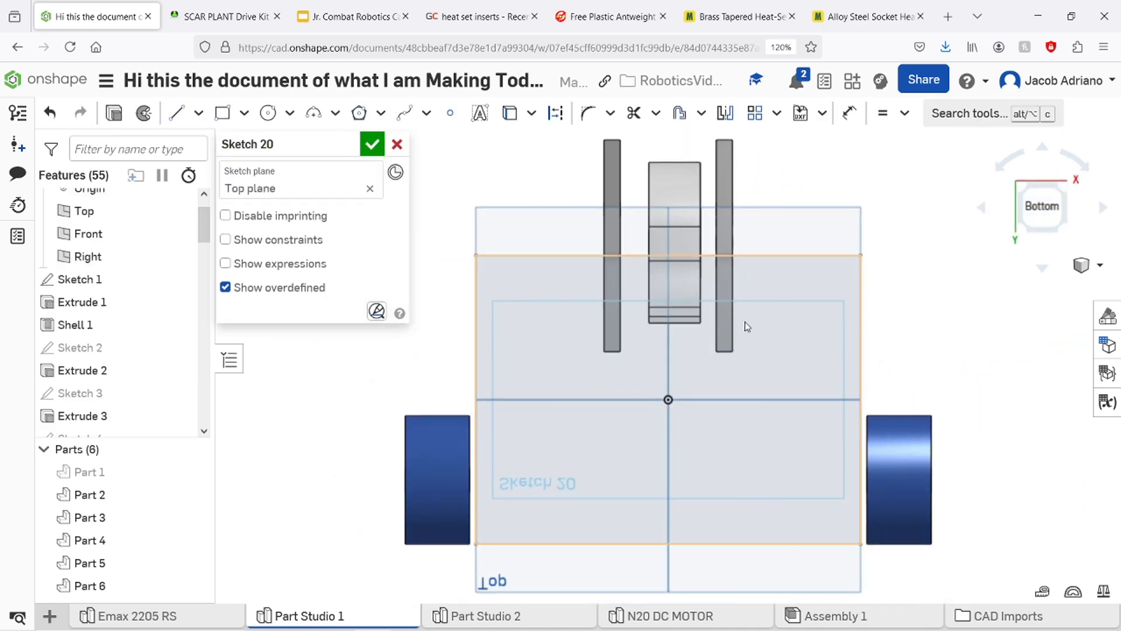
right_drag(815, 265, 833, 279)
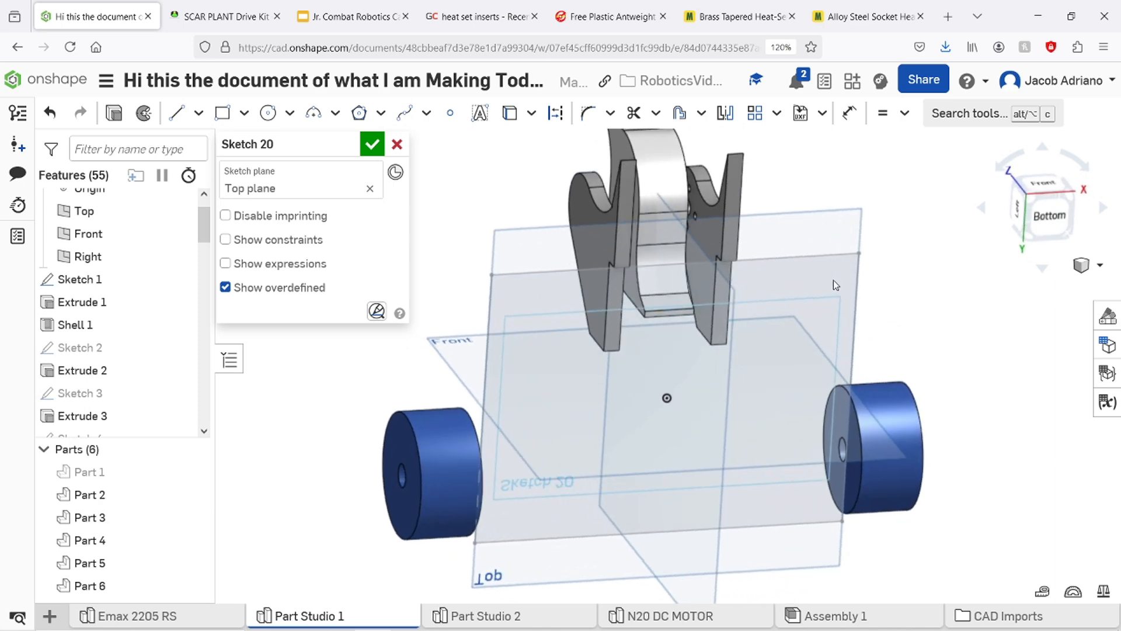
click(1054, 220)
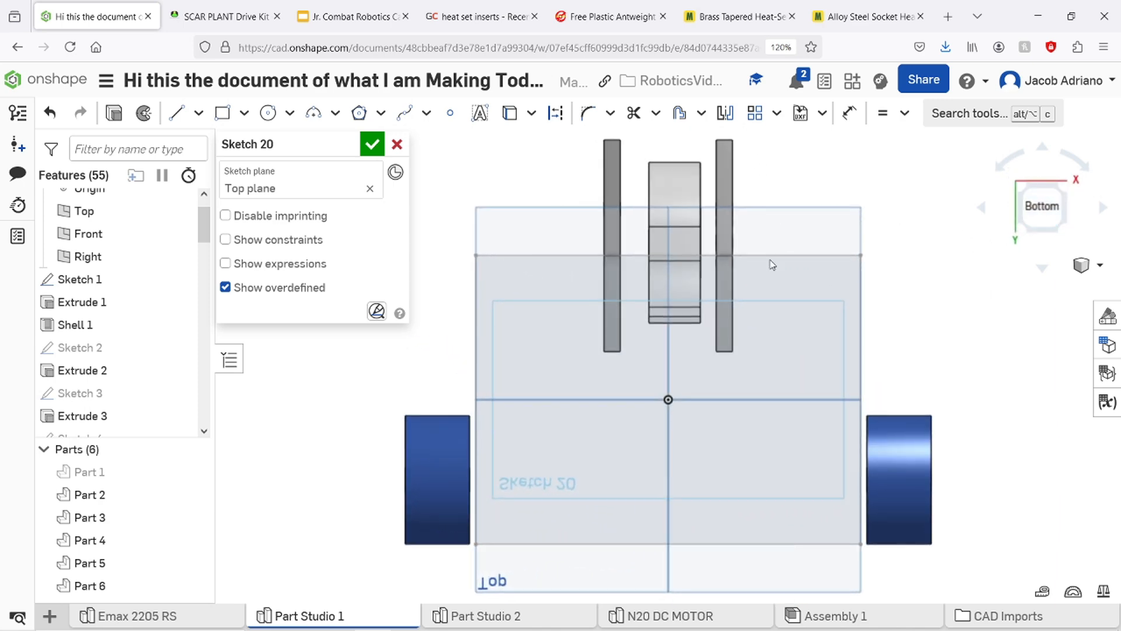
scroll(704, 264, up, 5)
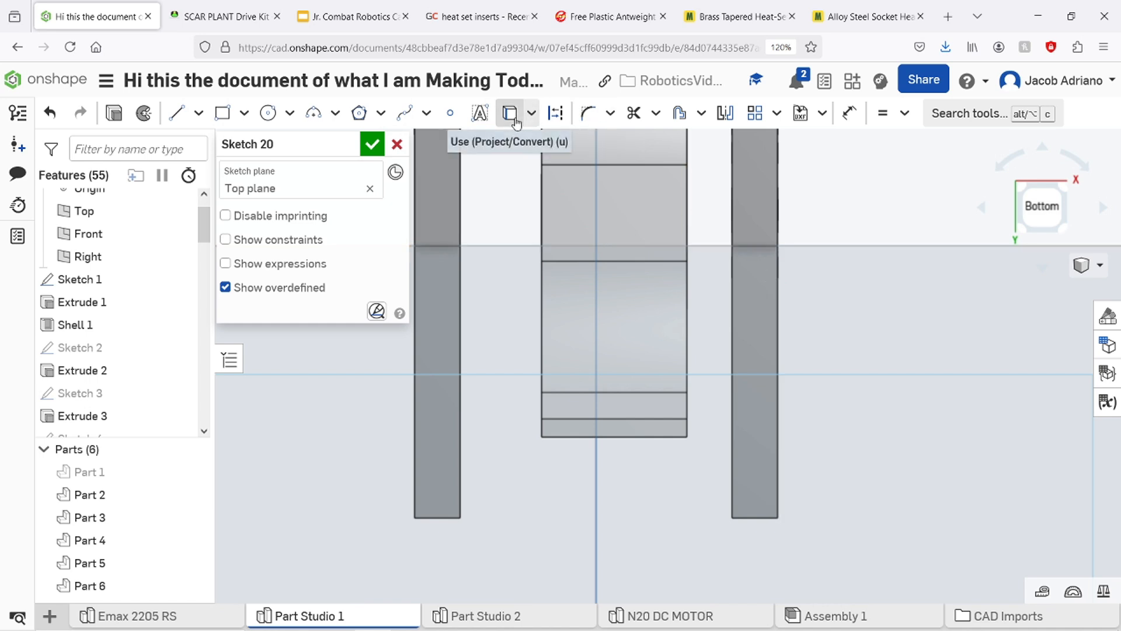
Project the lower edges of both weapon support plates and the chassis's front edge line into the sketch.
click(510, 113)
click(733, 292)
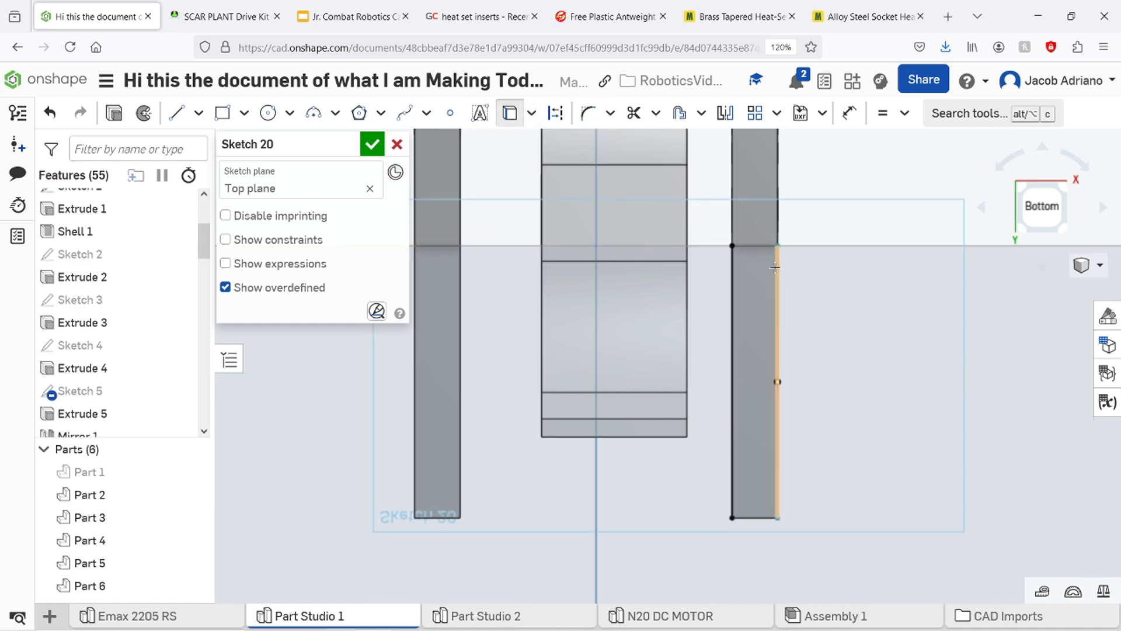
click(779, 502)
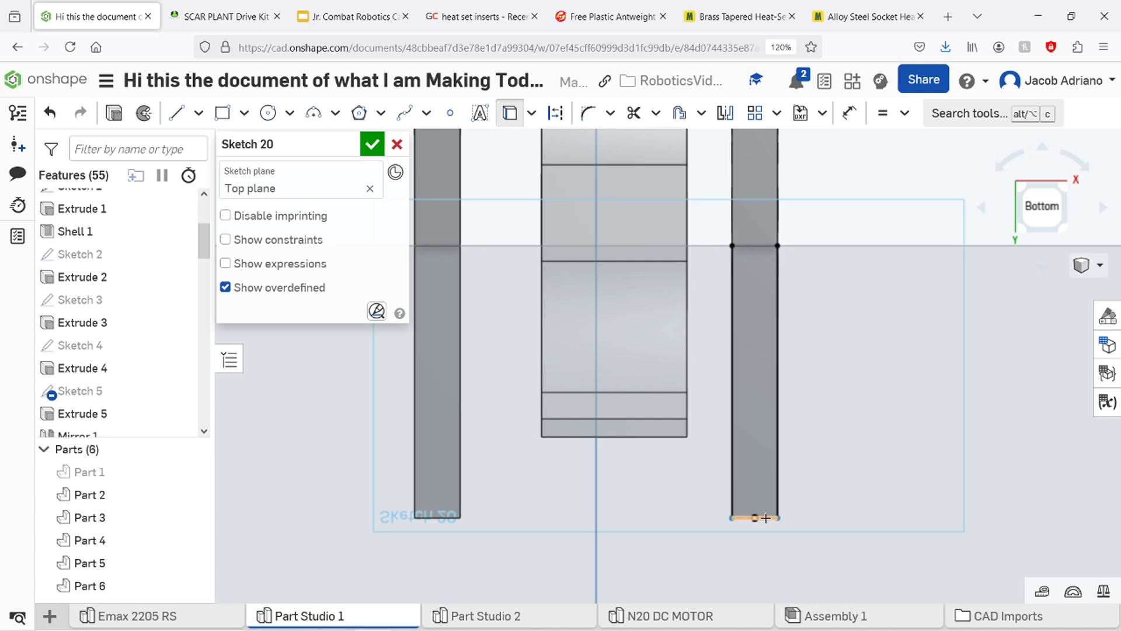
click(428, 518)
click(462, 480)
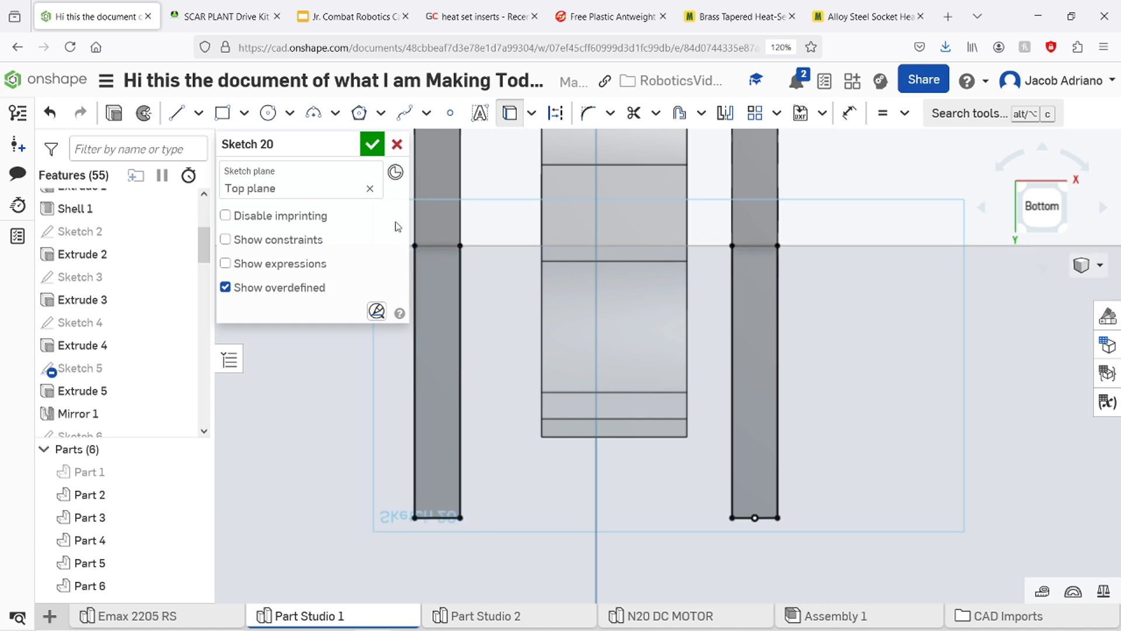
scroll(446, 246, up, 5)
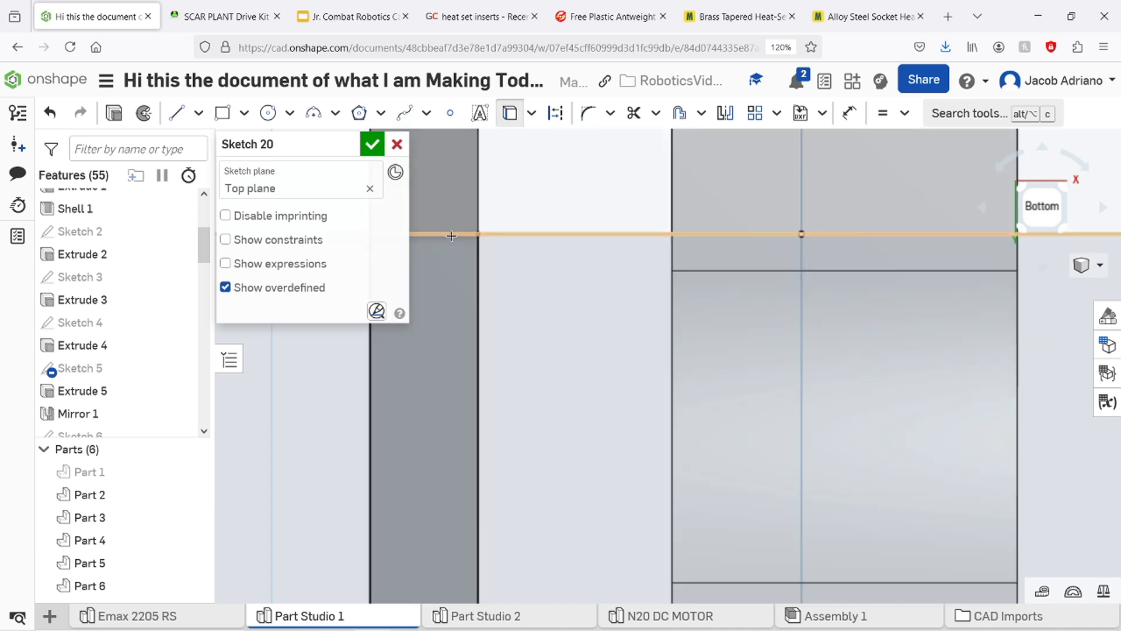
scroll(588, 308, down, 5)
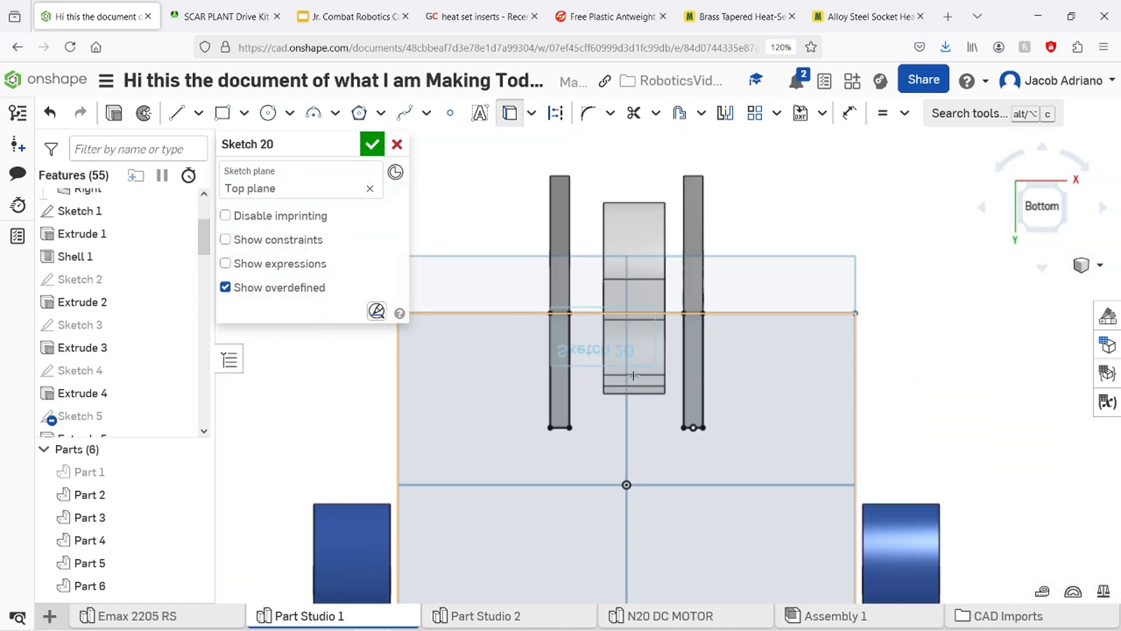
Draw a 1.5 in lengthwise centre line through each projected plate outline and convert both lines to construction geometry.
key(l)
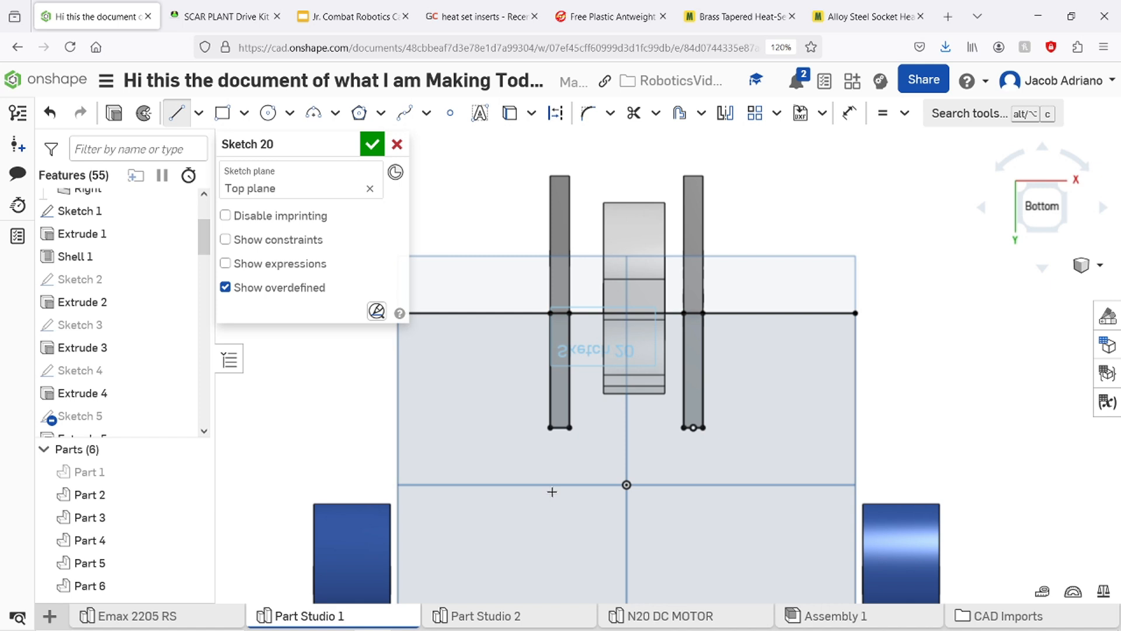
scroll(561, 429, up, 5)
click(563, 425)
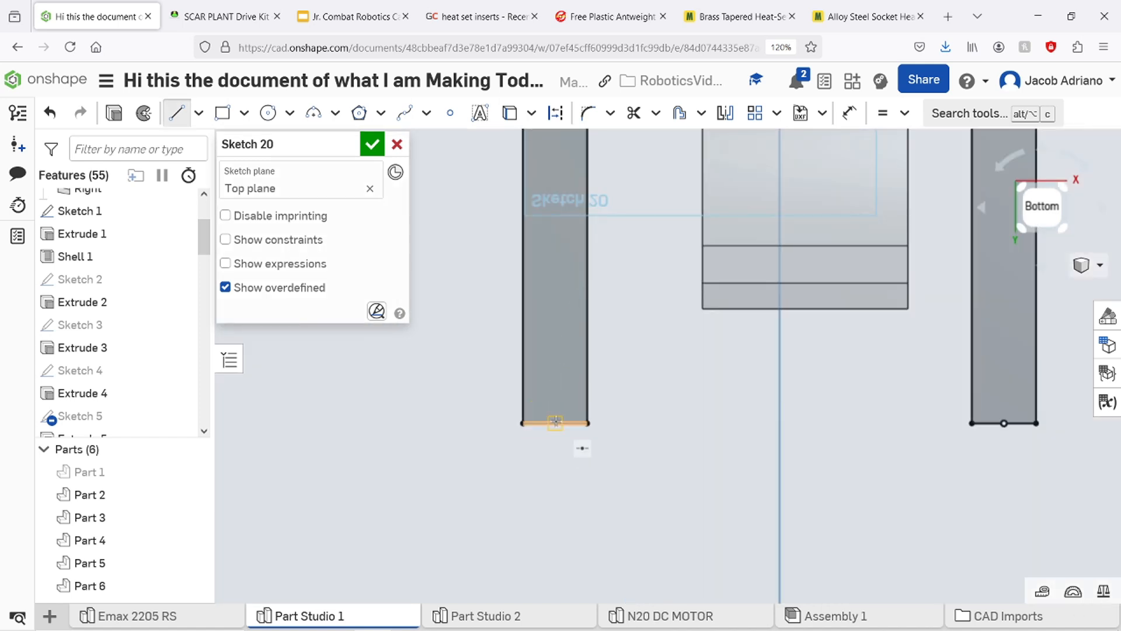
scroll(558, 247, down, 3)
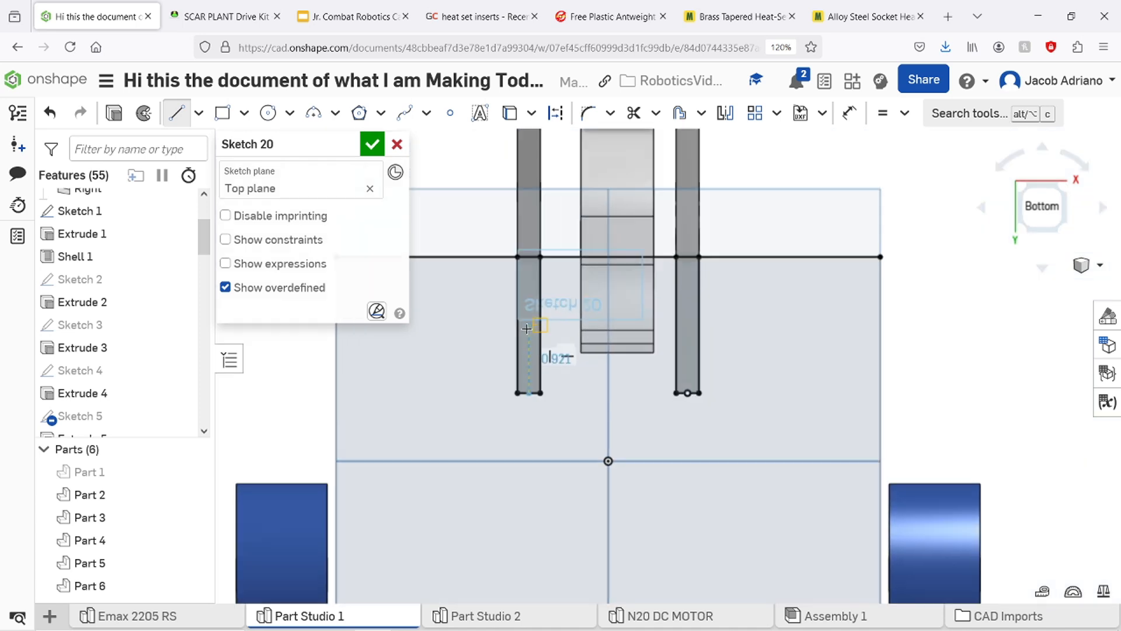
key(Escape)
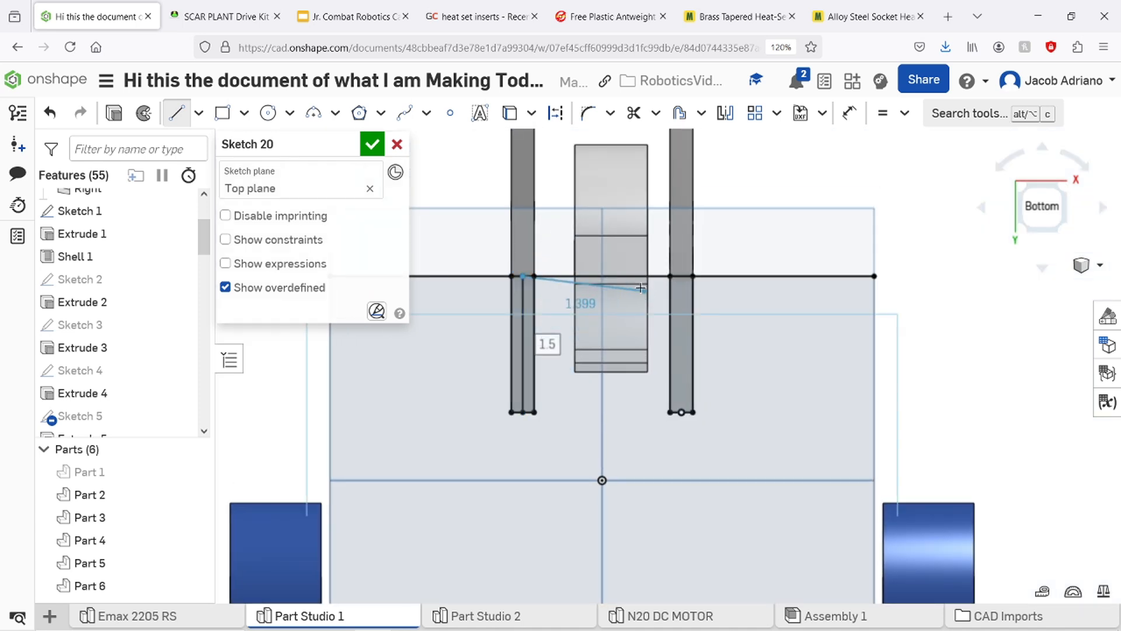
key(Escape)
key(q)
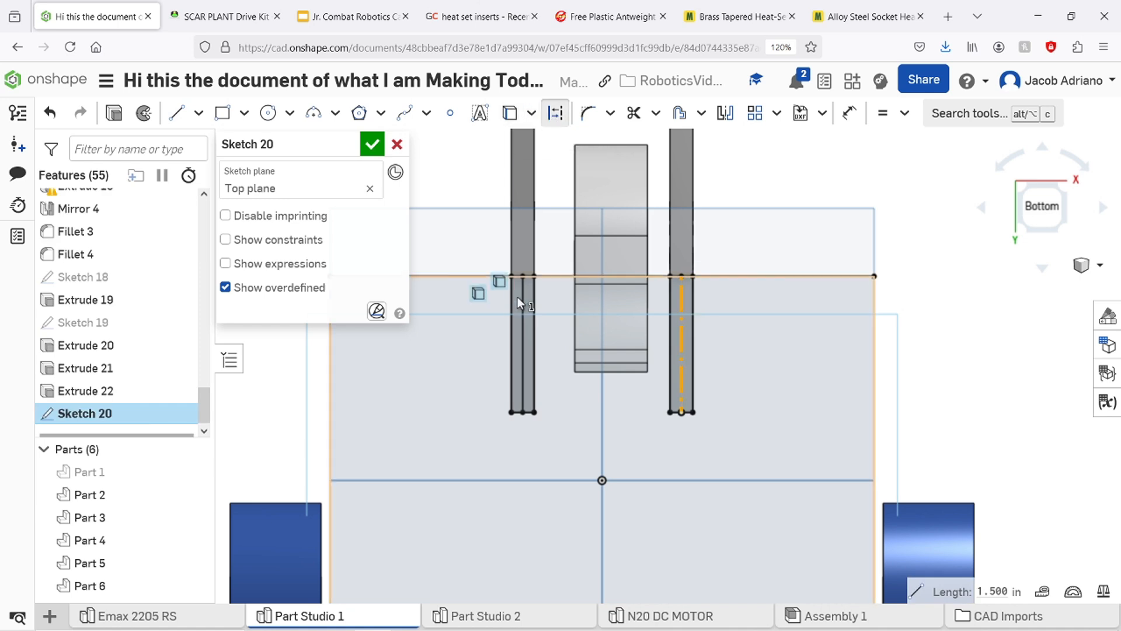
click(522, 305)
key(q)
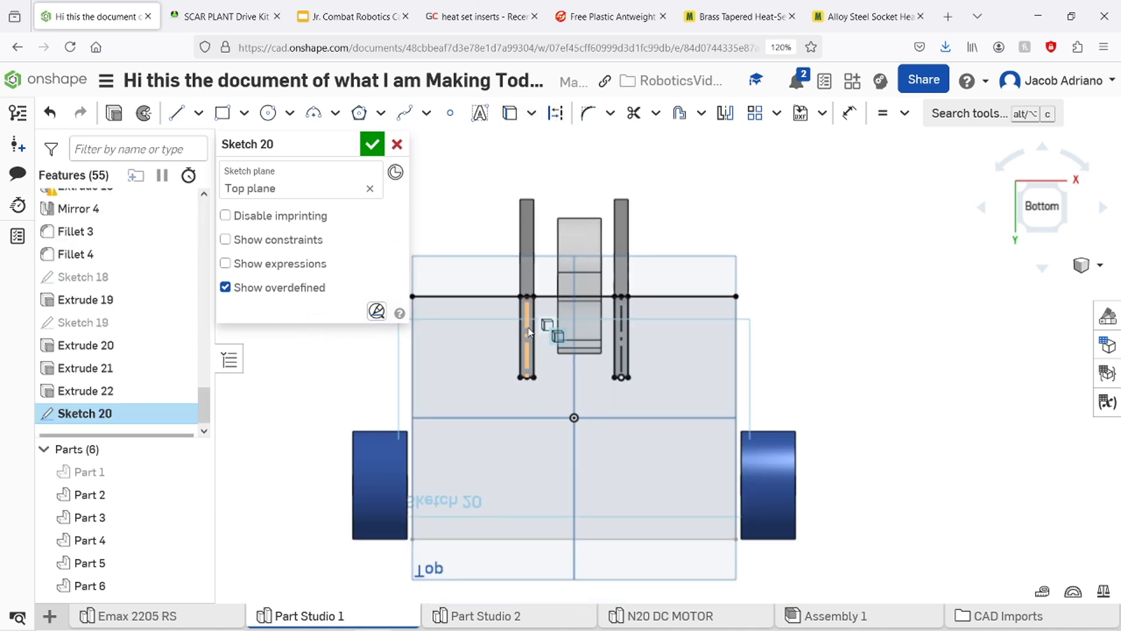
Sketch a 4.5 mm diameter circle near the middle of the left plate's construction line.
scroll(532, 350, up, 6)
key(c)
scroll(517, 327, down, 6)
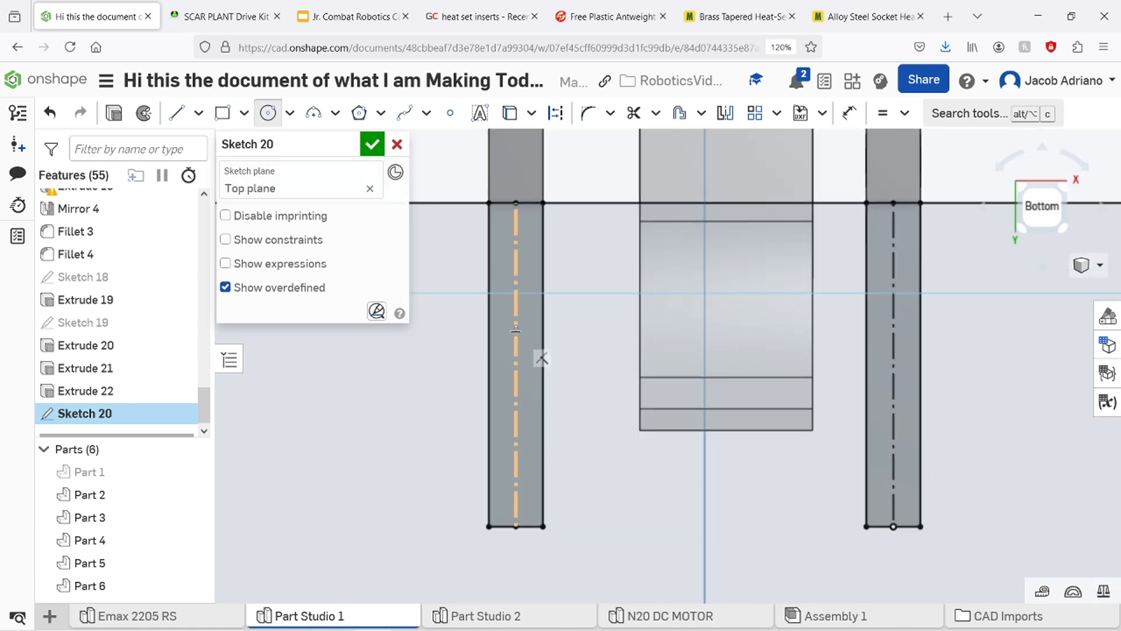
scroll(521, 366, up, 1)
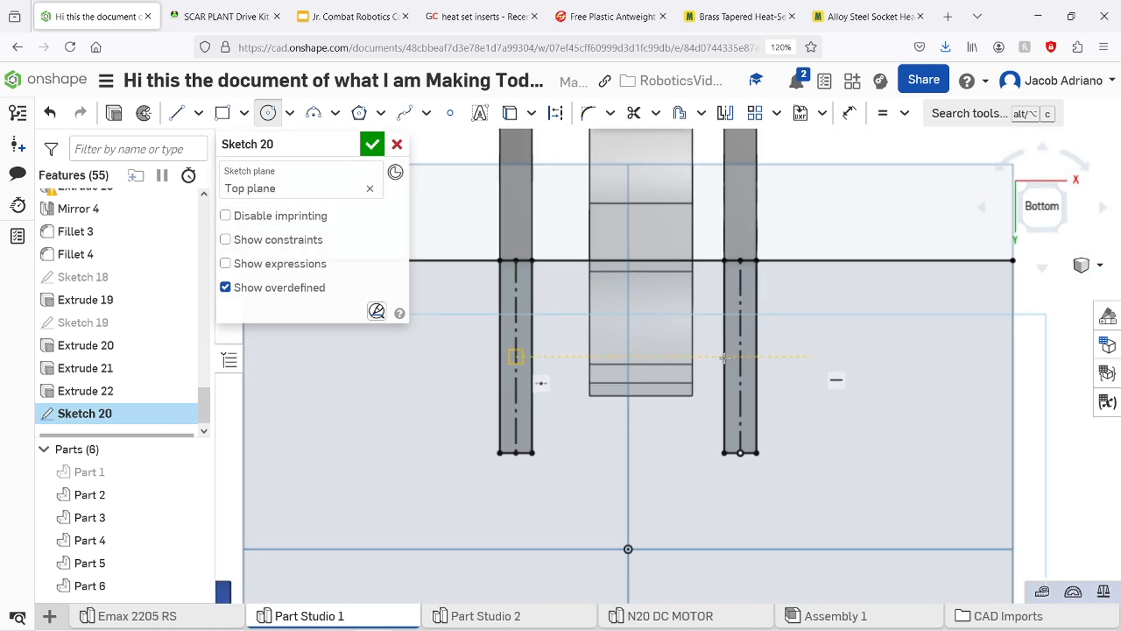
scroll(519, 360, up, 3)
click(517, 361)
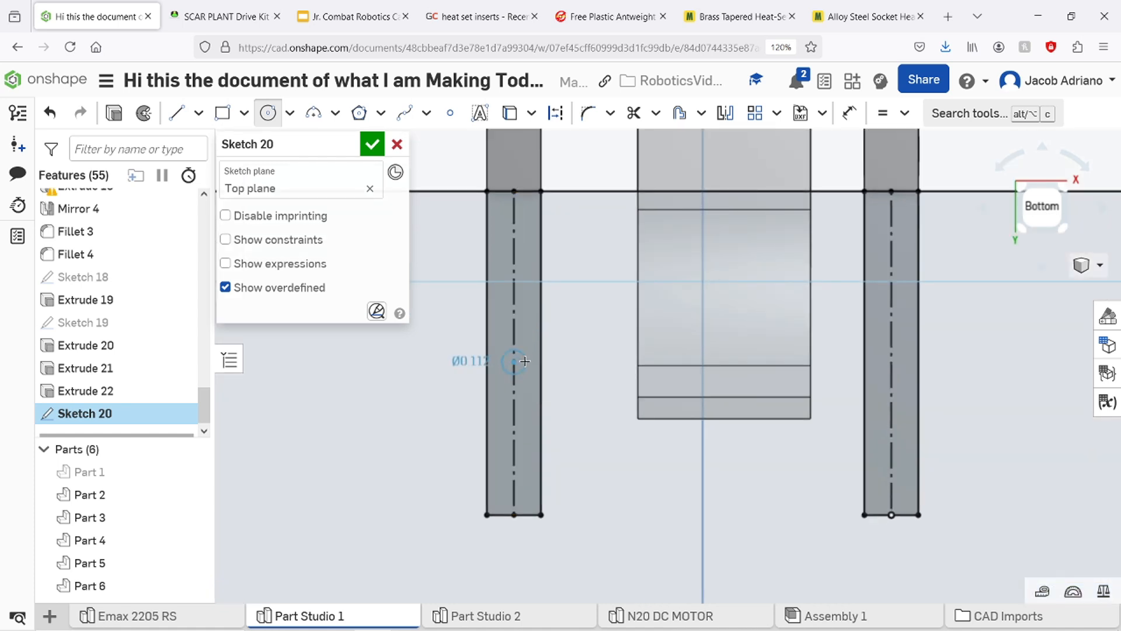
click(528, 373)
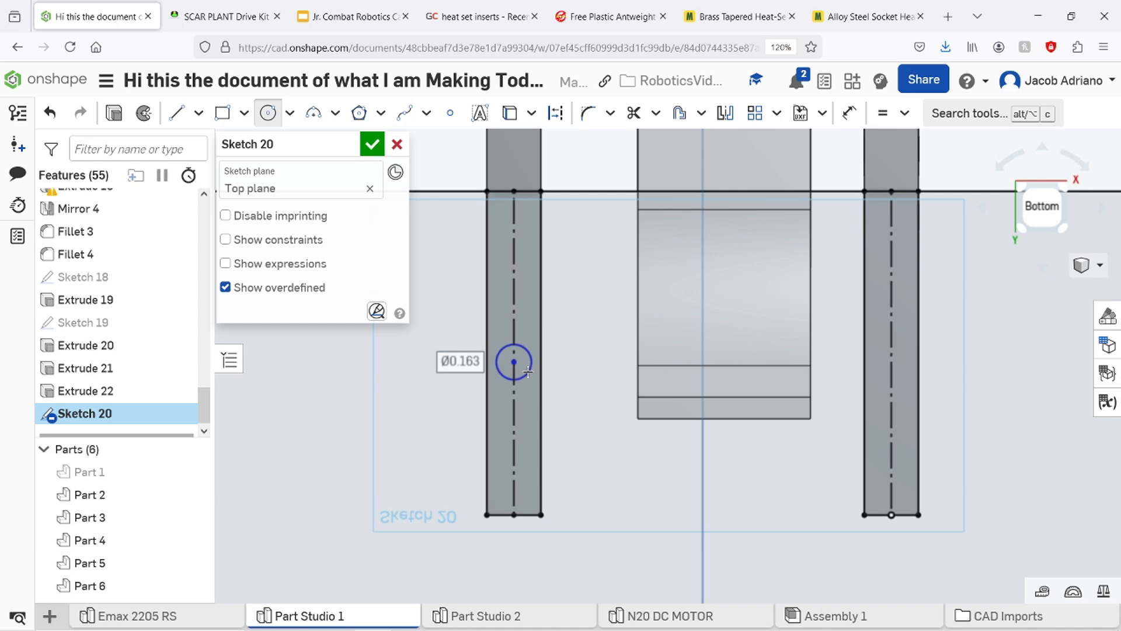
text(4.5)
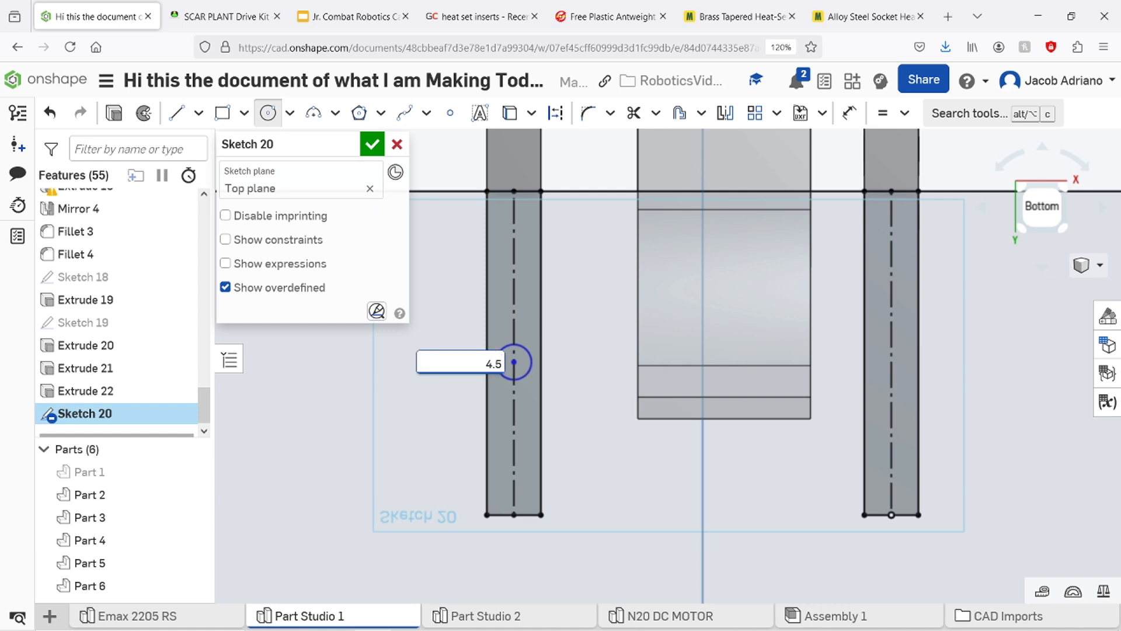
text(mm)
key(Return)
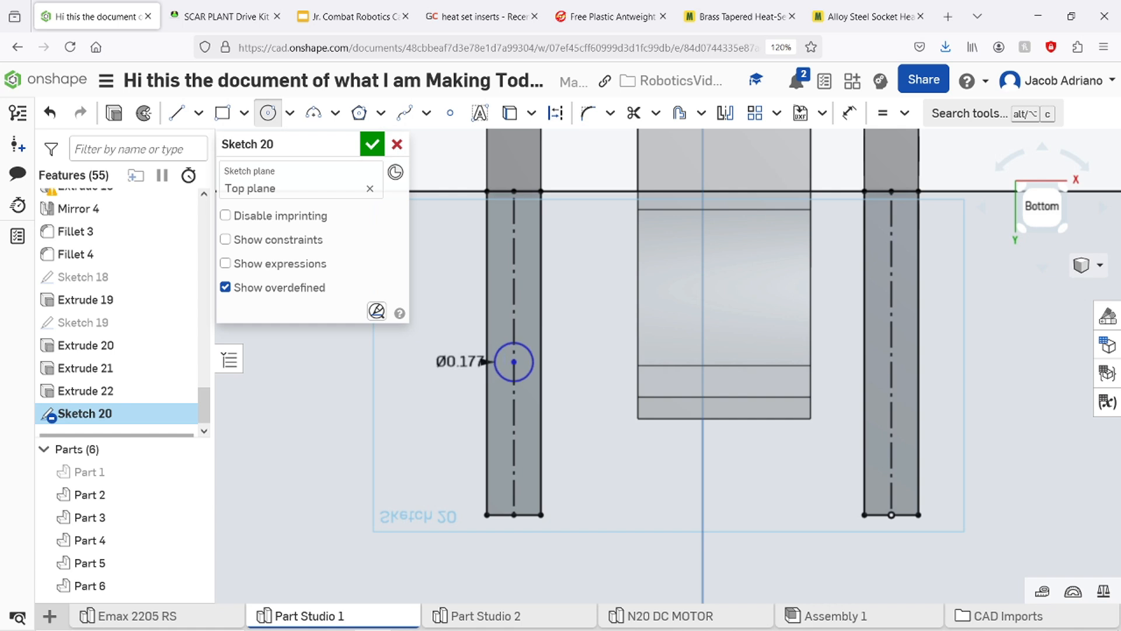
Sketch a 4.5 mm diameter circle centred on the midpoint of the right plate's construction line.
click(891, 354)
text(4.)
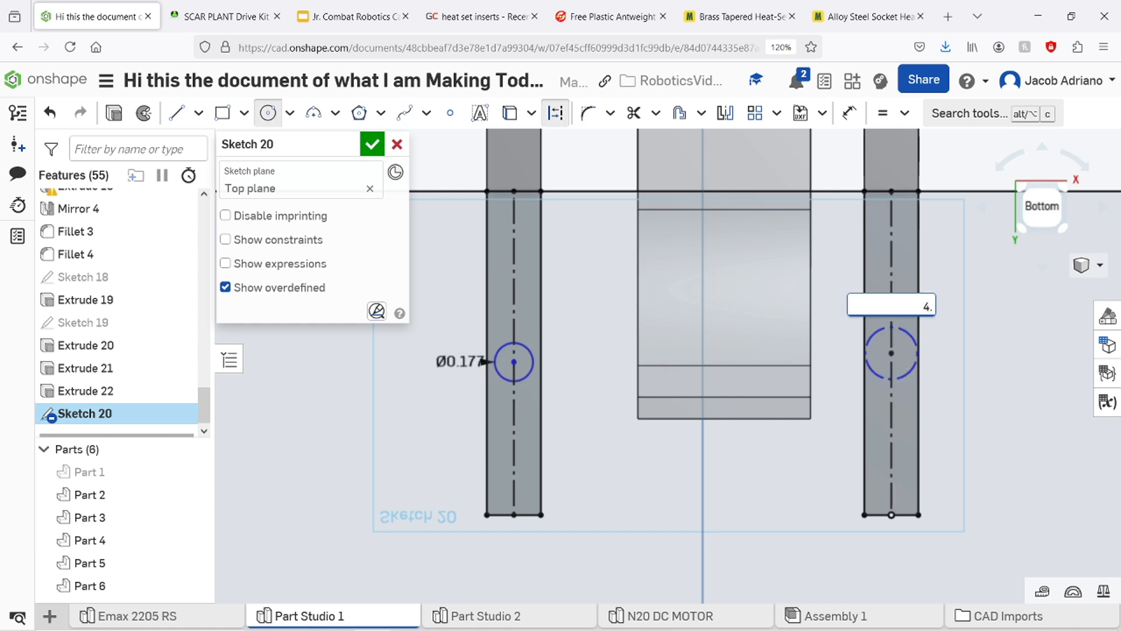
text(5)
key(Return)
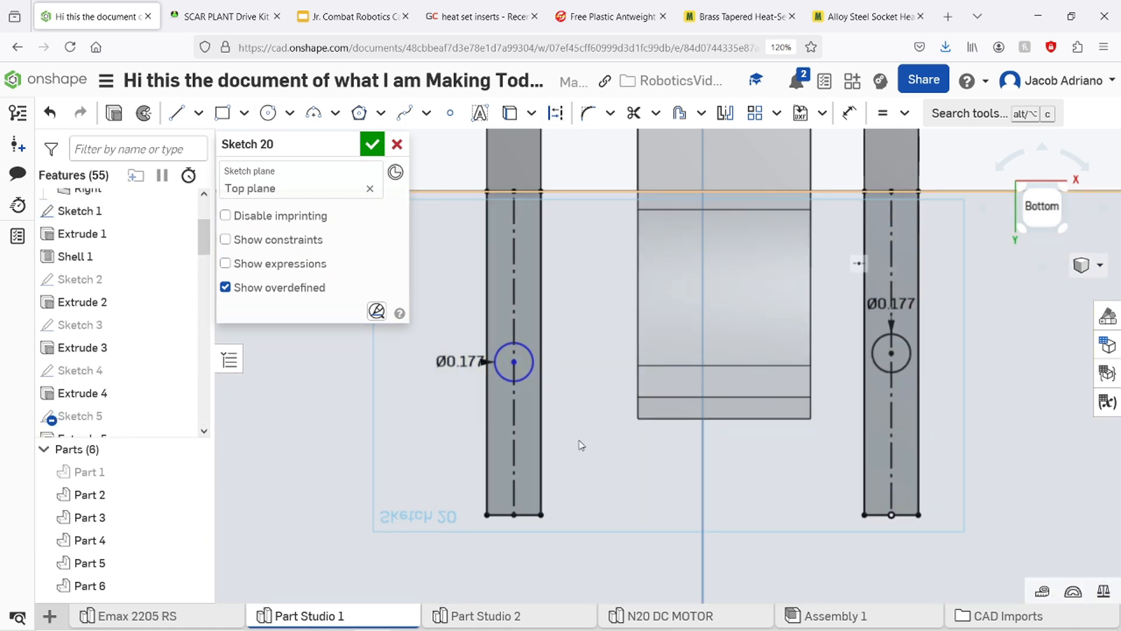
Sketch a 0.45 in line forward along the left plate's centre line from the existing circle's centre and add a 4.5 mm diameter circle at its end.
key(l)
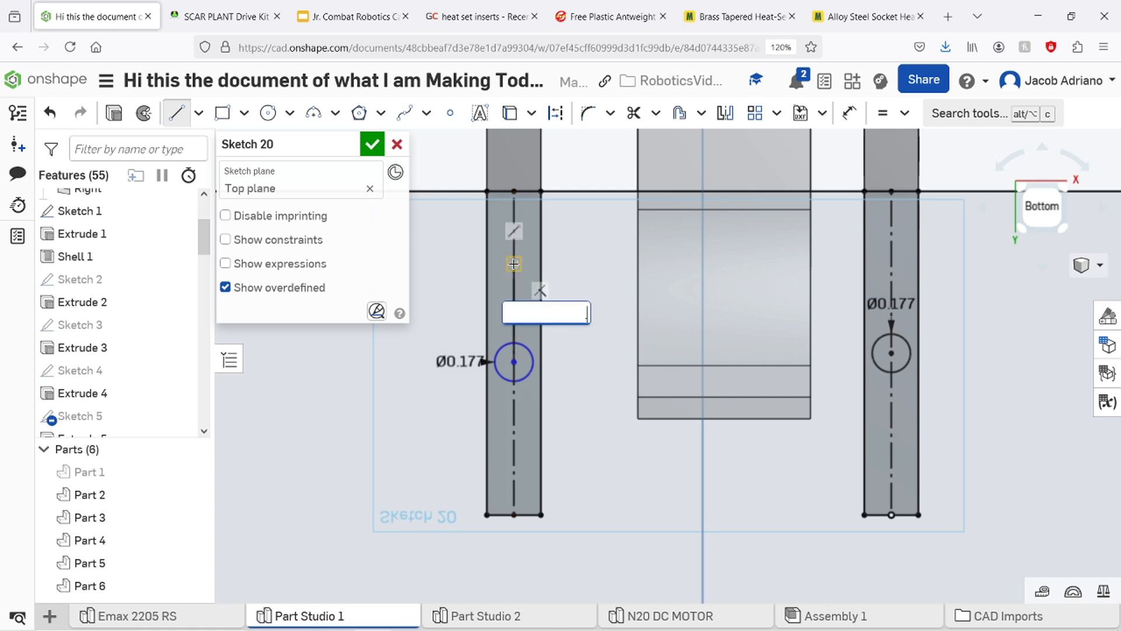
key(Escape)
key(Escape)
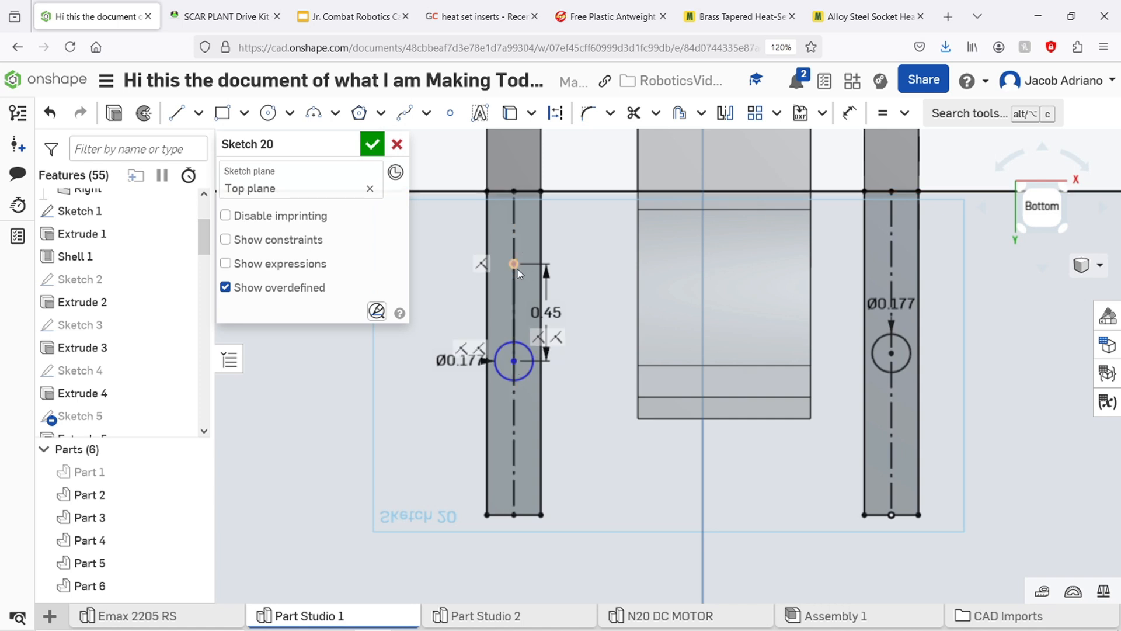
key(c)
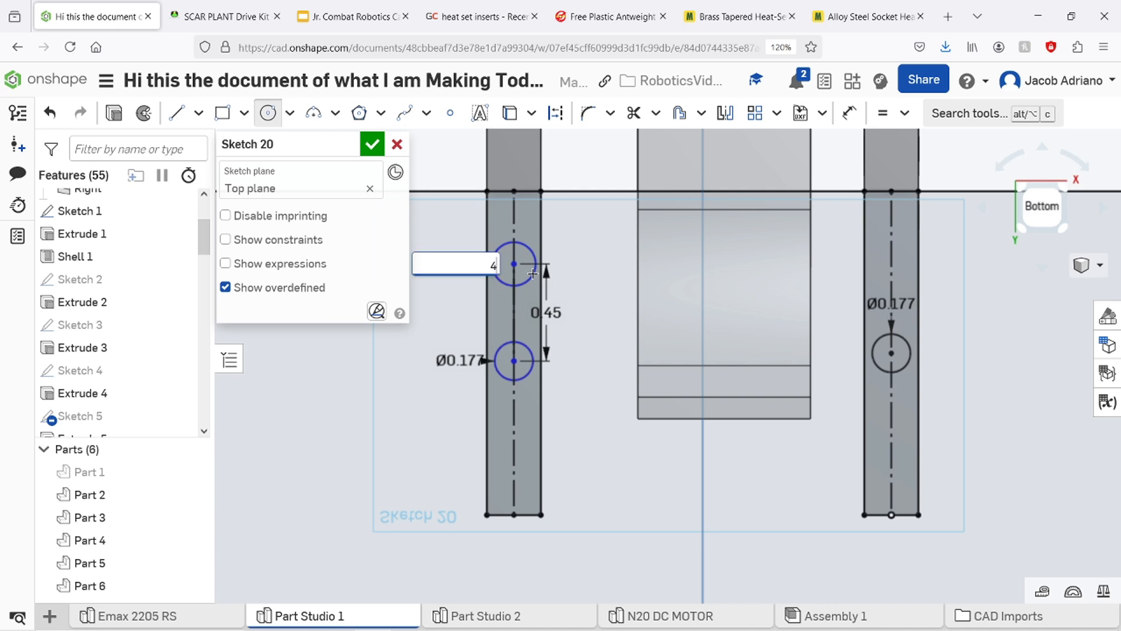
text(.5mm)
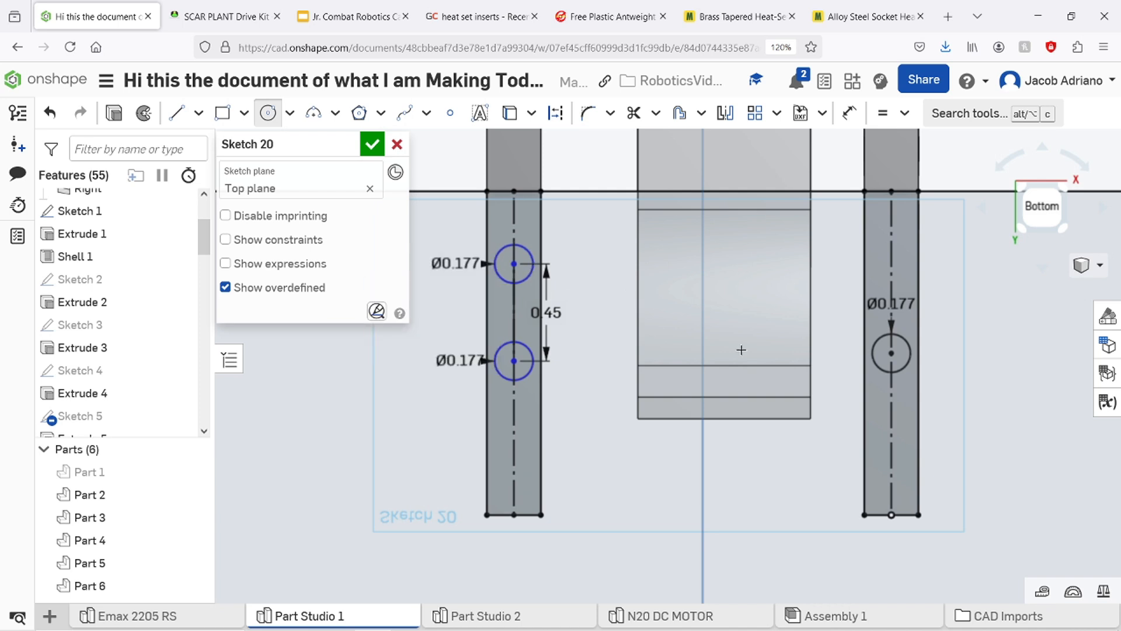
Sketch a 0.45 in line from the left plate's middle circle in the opposite direction, with a 4.5 mm diameter circle at its end.
text(l)
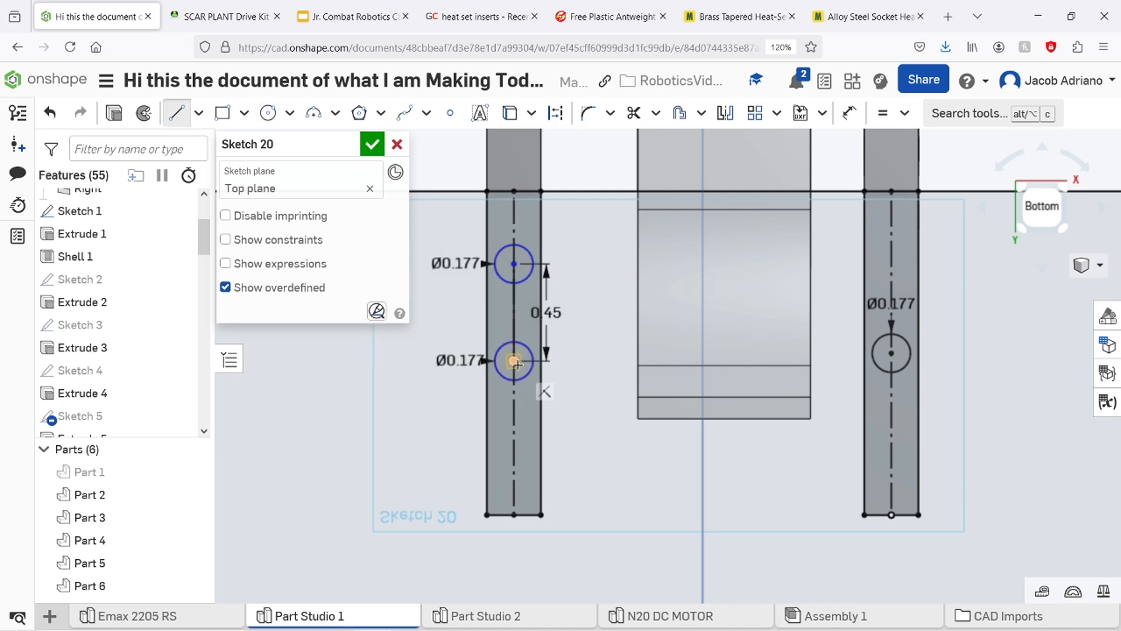
click(515, 453)
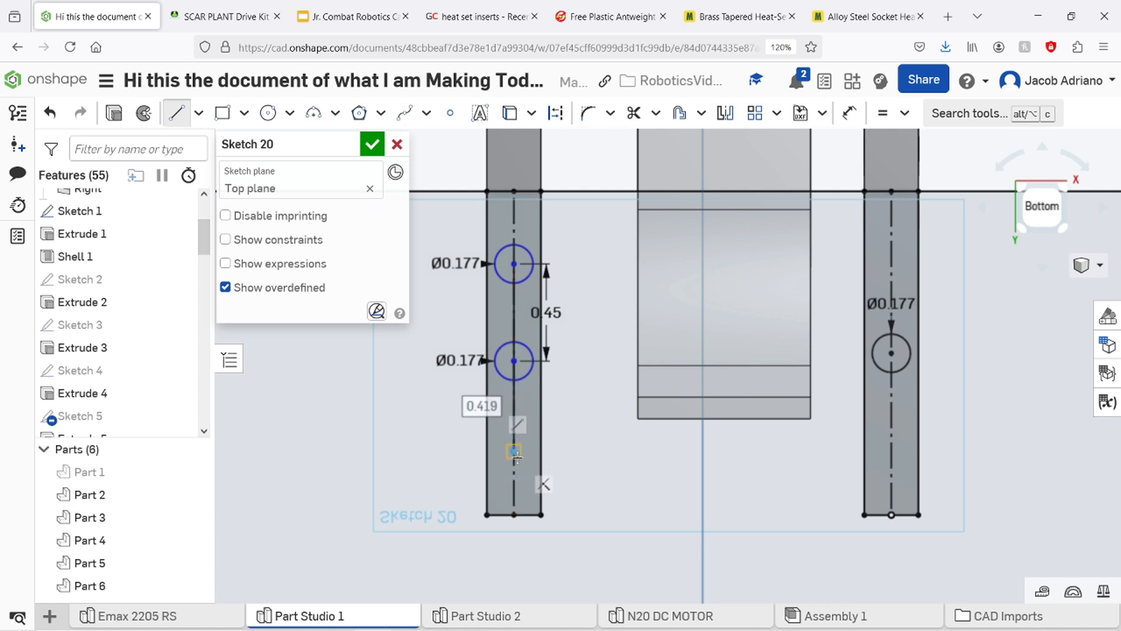
key(Return)
key(c)
click(514, 458)
text(4.5mm)
key(Return)
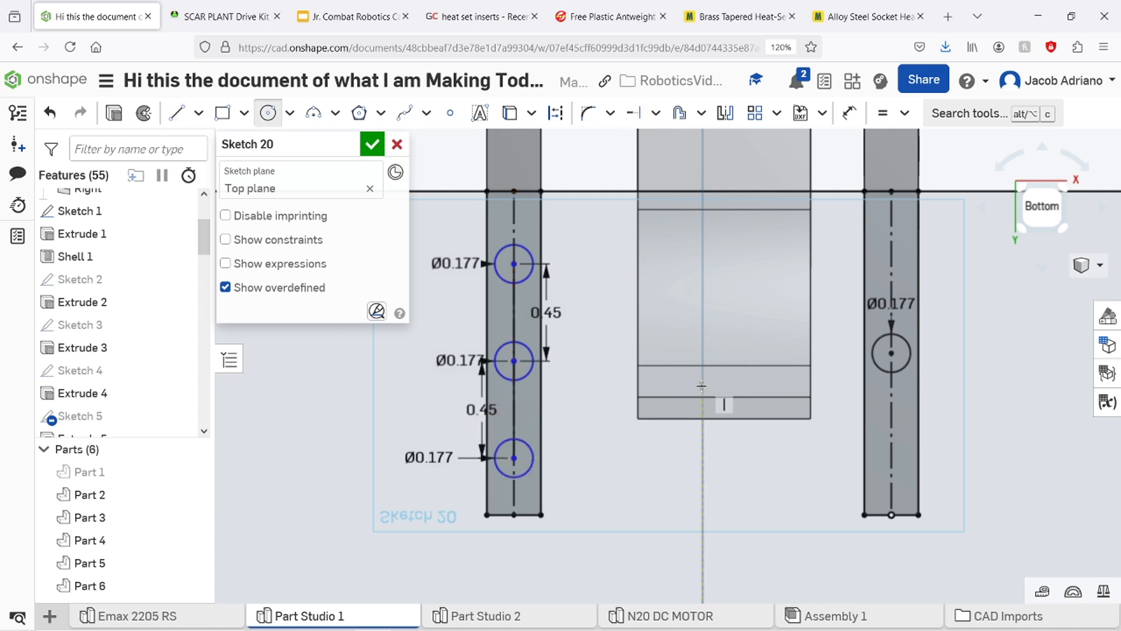
Mirror the left plate's two outer circles onto the right plate about a short centre line, and delete that line.
key(l)
click(703, 287)
click(725, 113)
click(703, 310)
click(514, 263)
click(514, 457)
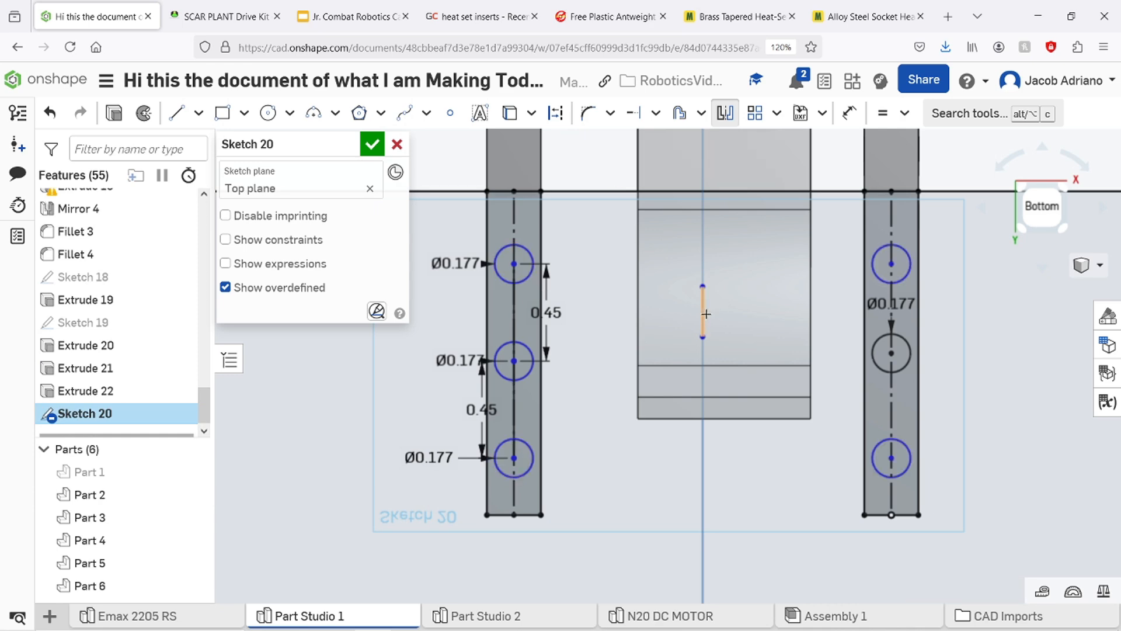
click(705, 316)
key(Delete)
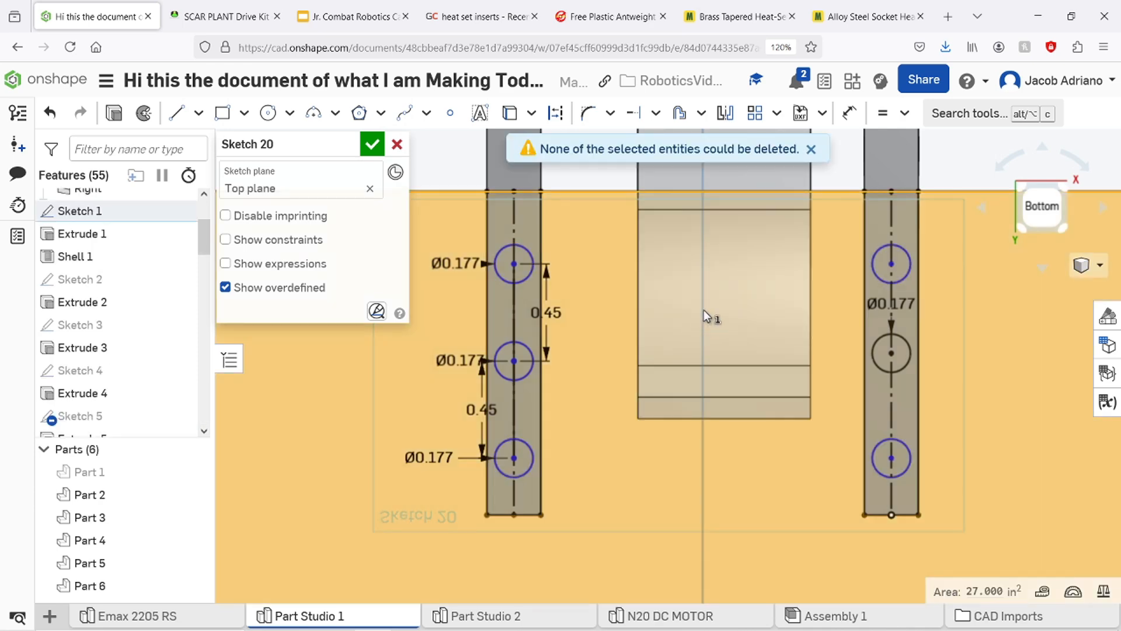
Extrude the six sketched circles as a cut, directed upward into the weapon support plates, with a depth of 0.75 in.
click(595, 173)
middle_drag(594, 311, 611, 315)
right_drag(612, 313, 647, 308)
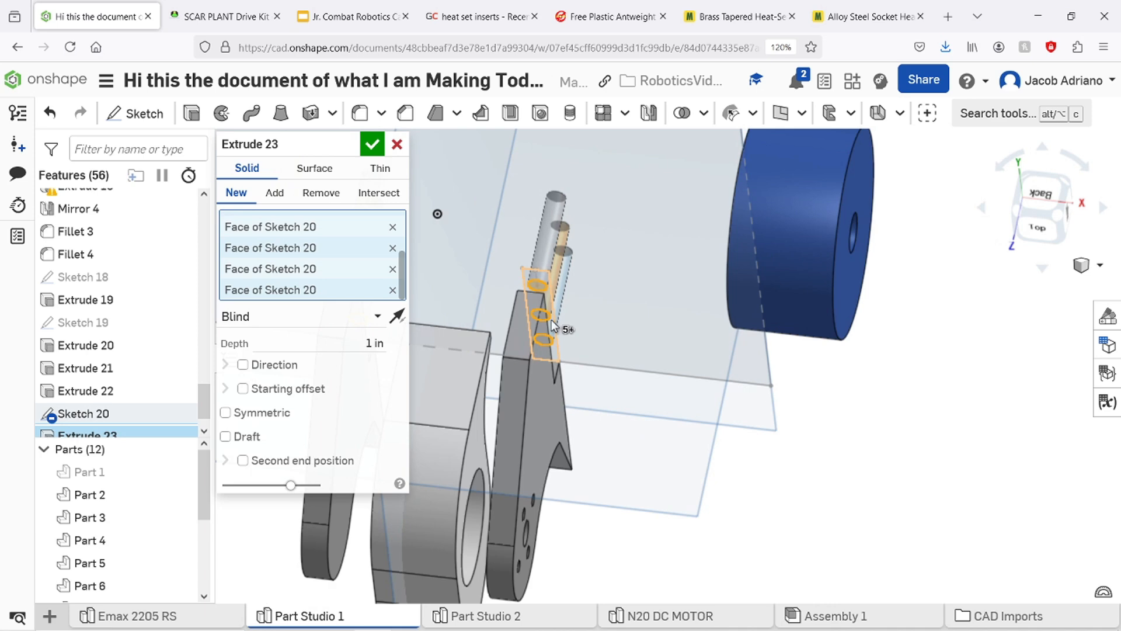
mouse_move(552, 320)
right_down()
mouse_move(558, 353)
mouse_move(533, 384)
right_up()
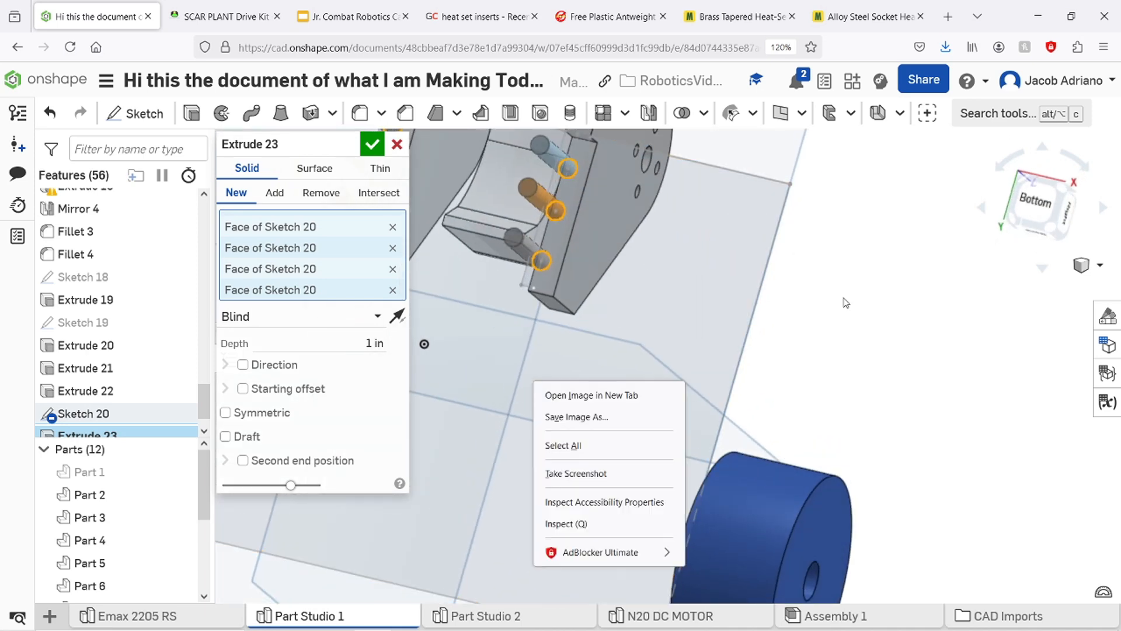
right_drag(845, 302, 800, 211)
click(713, 167)
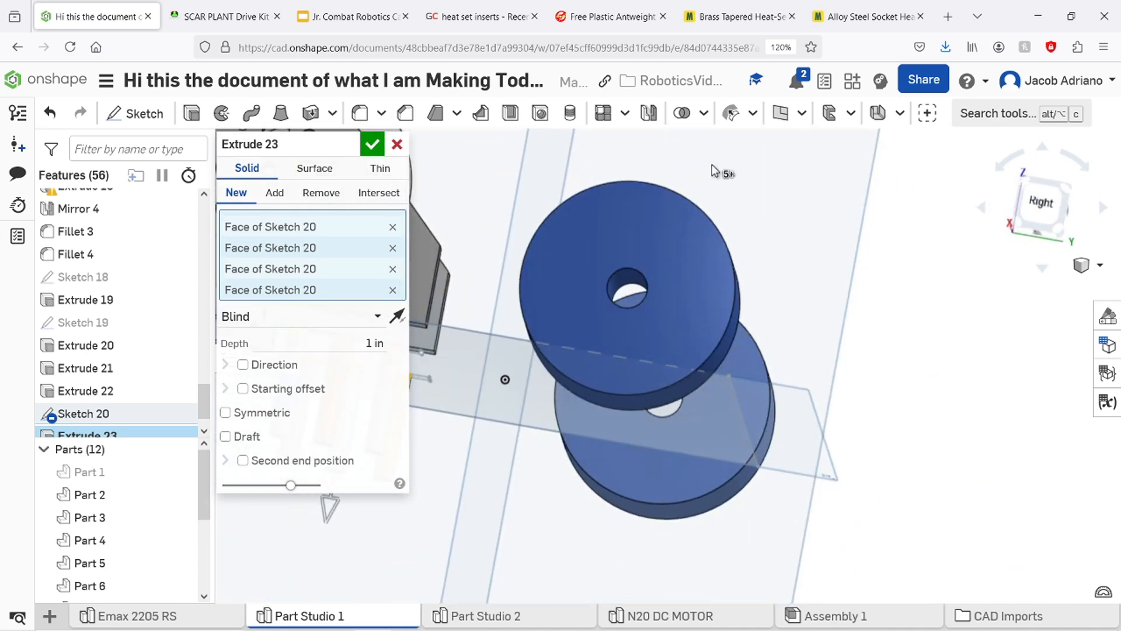
right_drag(712, 166, 883, 355)
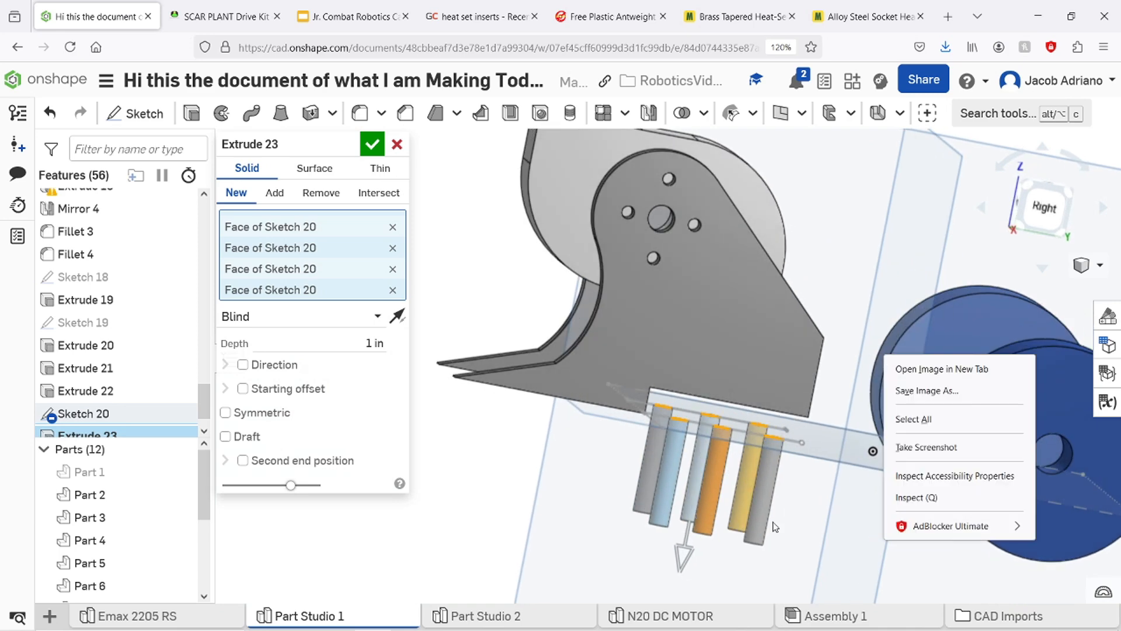
click(304, 200)
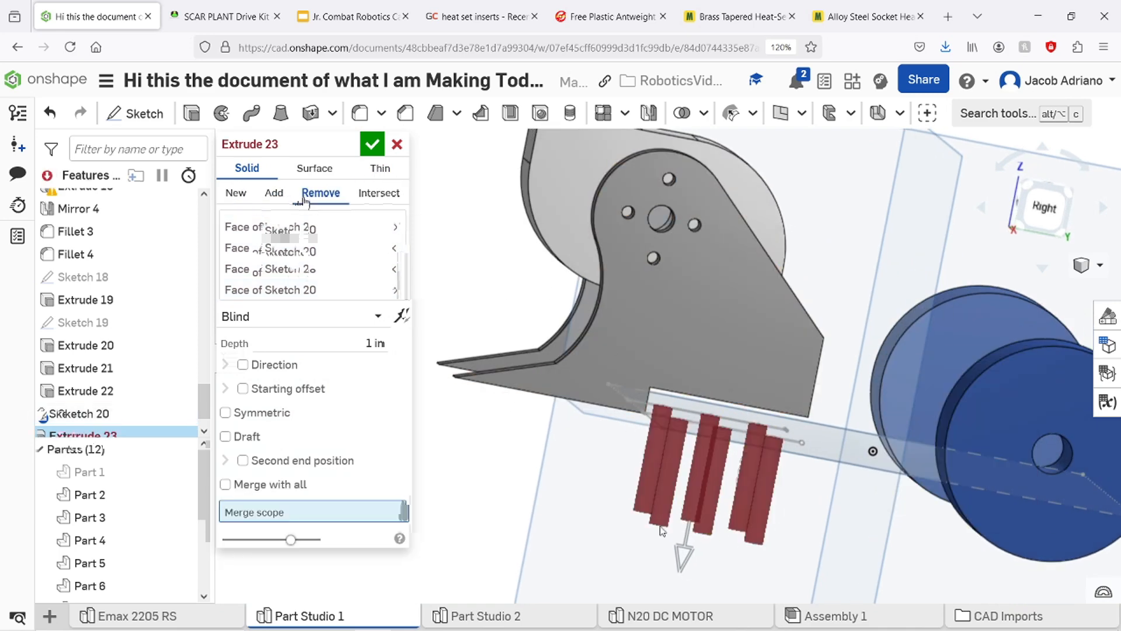
drag(720, 442, 732, 368)
click(1045, 208)
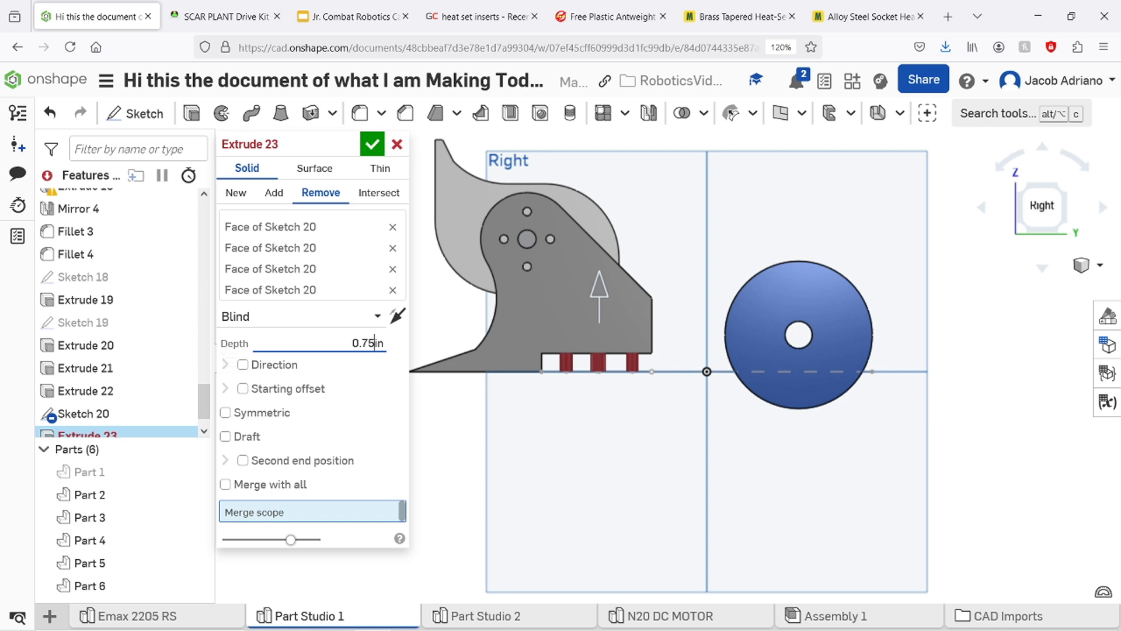
key(Return)
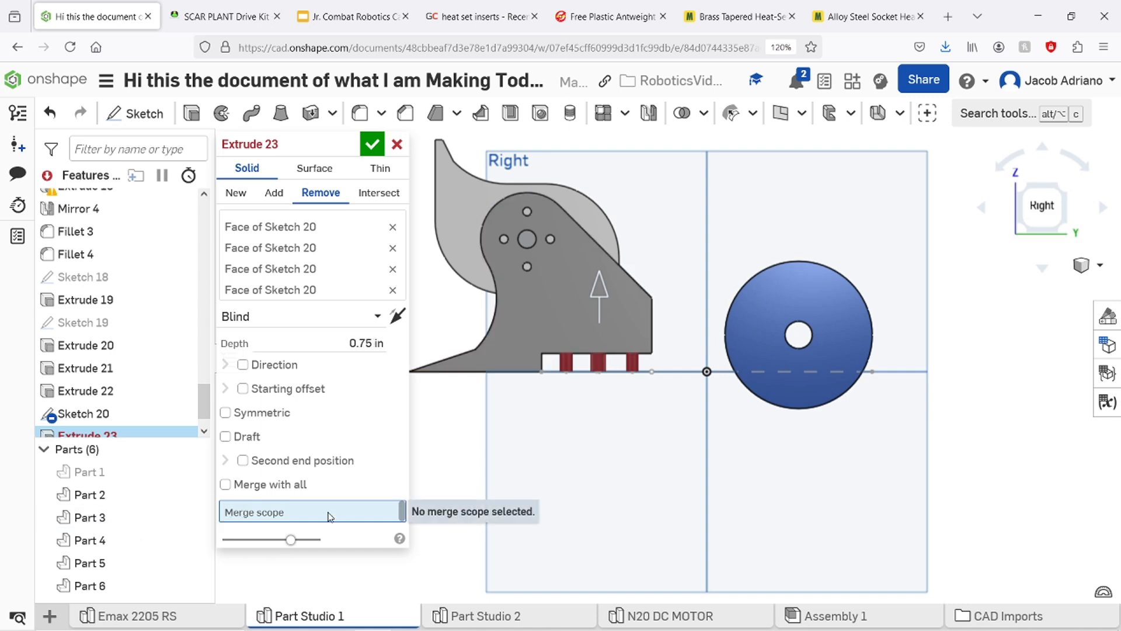
Show the hidden chassis, set both weapon support plates and the chassis as the cut's merge scope, and finish the extrude.
middle_drag(589, 464, 676, 508)
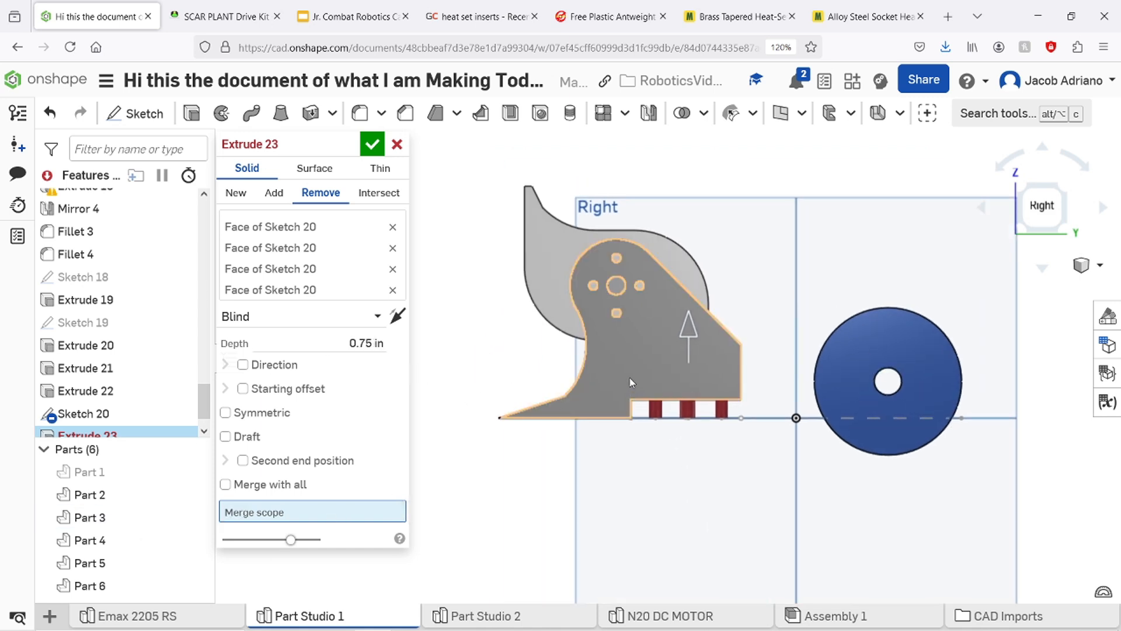
click(630, 388)
right_drag(630, 388, 674, 435)
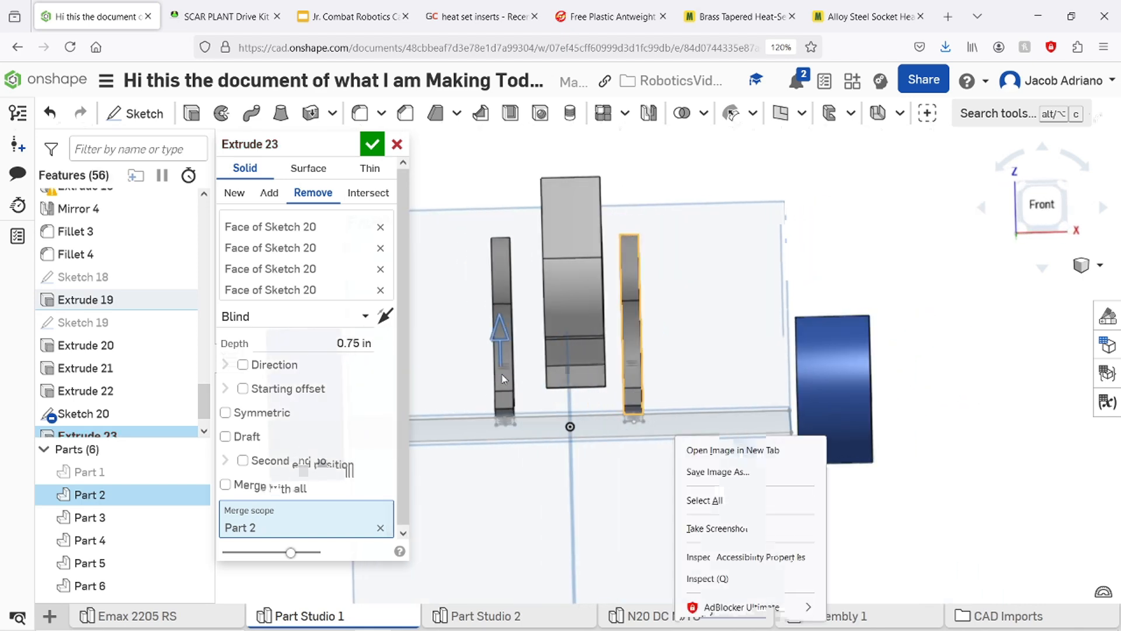
click(502, 385)
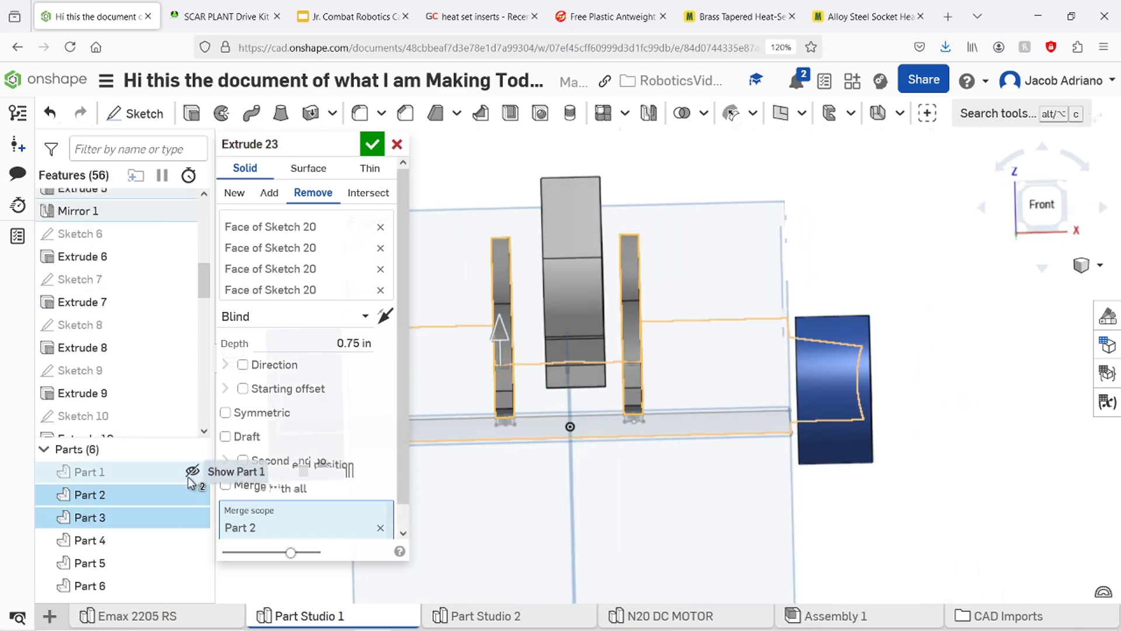
click(192, 472)
click(452, 378)
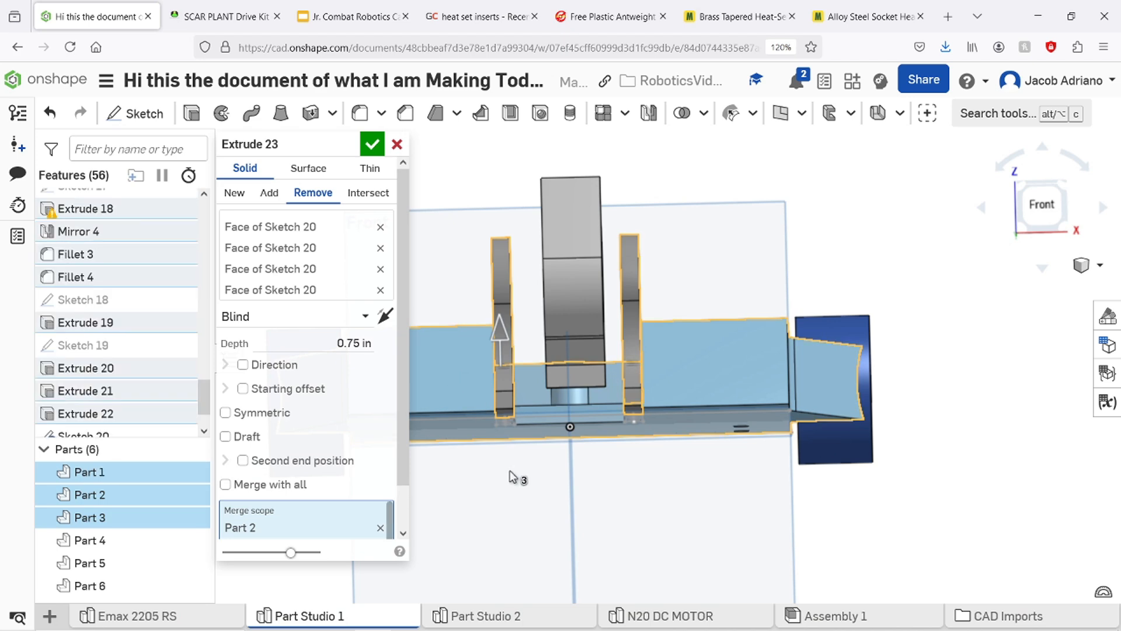
right_drag(513, 475, 587, 450)
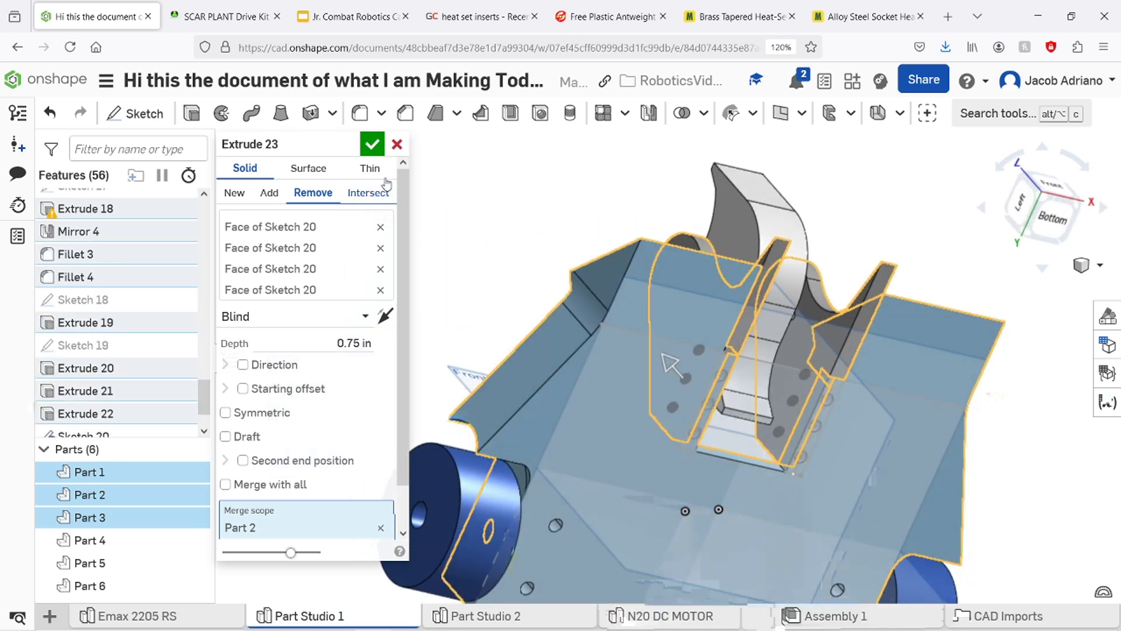
click(372, 144)
Examine the new insert holes on the chassis's underside and the whole robot from the side and top.
right_drag(701, 350, 676, 331)
scroll(616, 321, up, 5)
right_drag(811, 324, 783, 334)
click(467, 300)
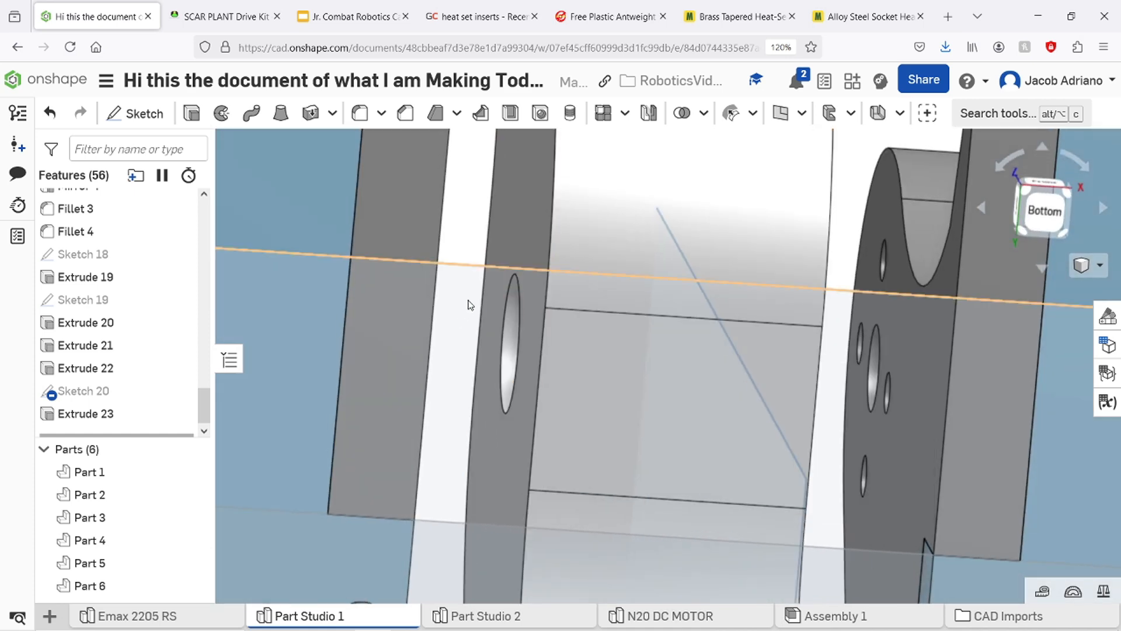
middle_drag(469, 313, 383, 194)
scroll(884, 571, up, 5)
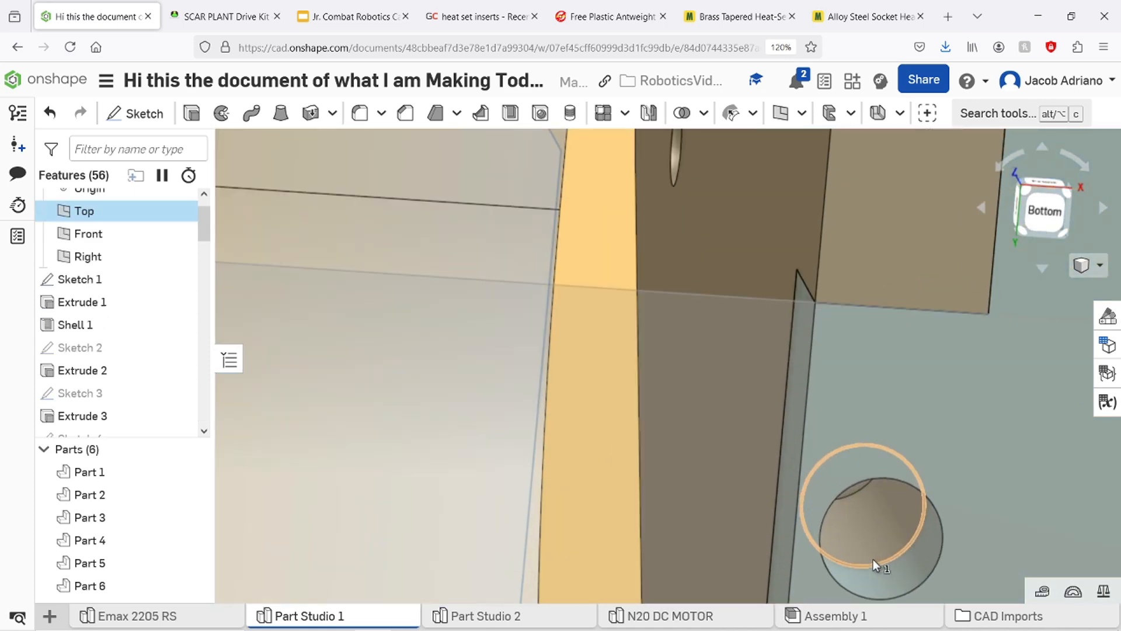
scroll(908, 524, down, 8)
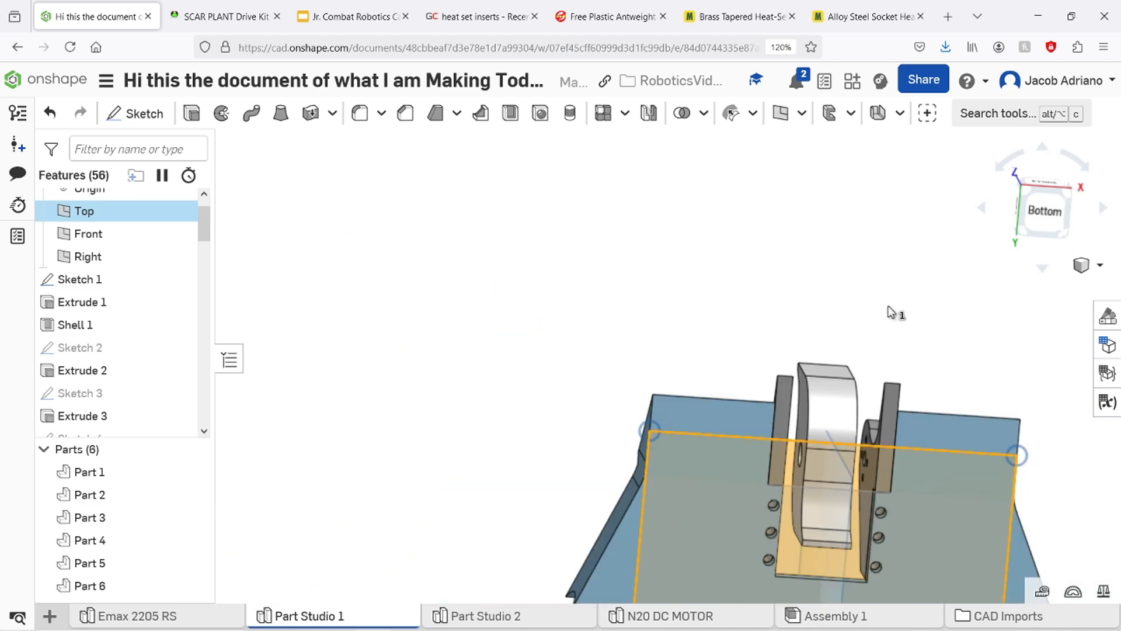
click(894, 313)
right_drag(894, 313, 1018, 441)
middle_drag(973, 260, 920, 367)
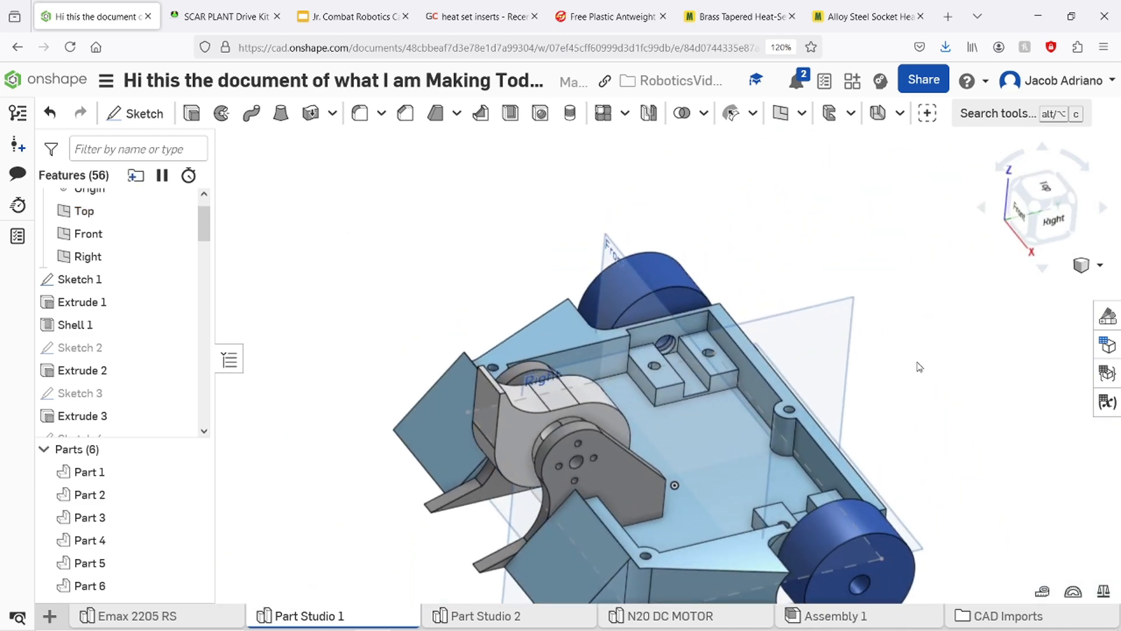
key(shift+4)
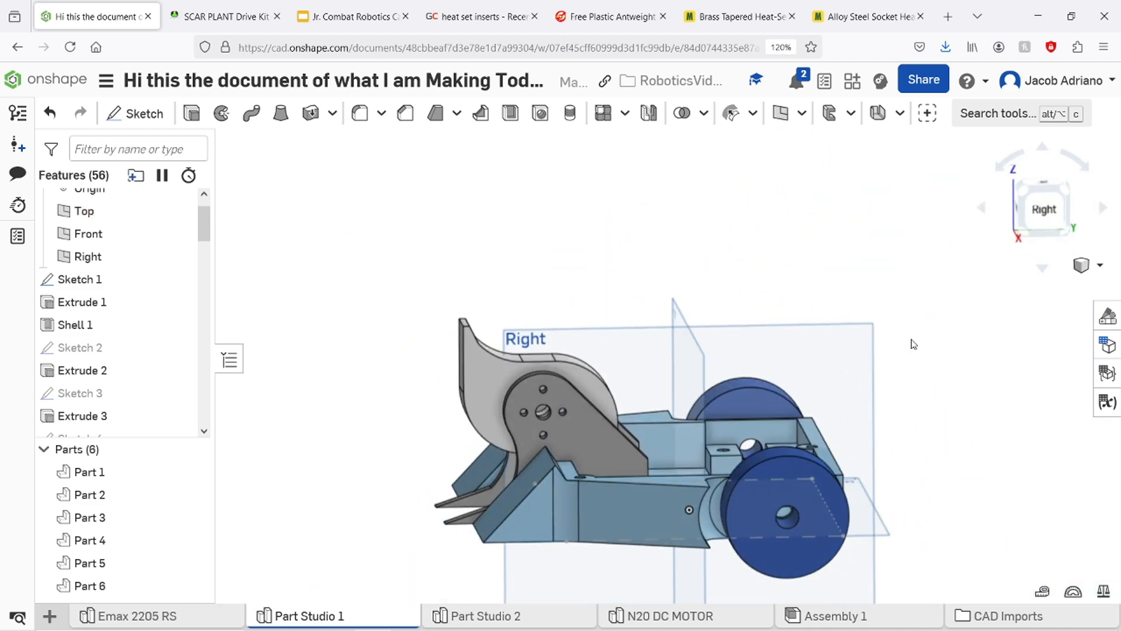
right_drag(964, 424, 965, 476)
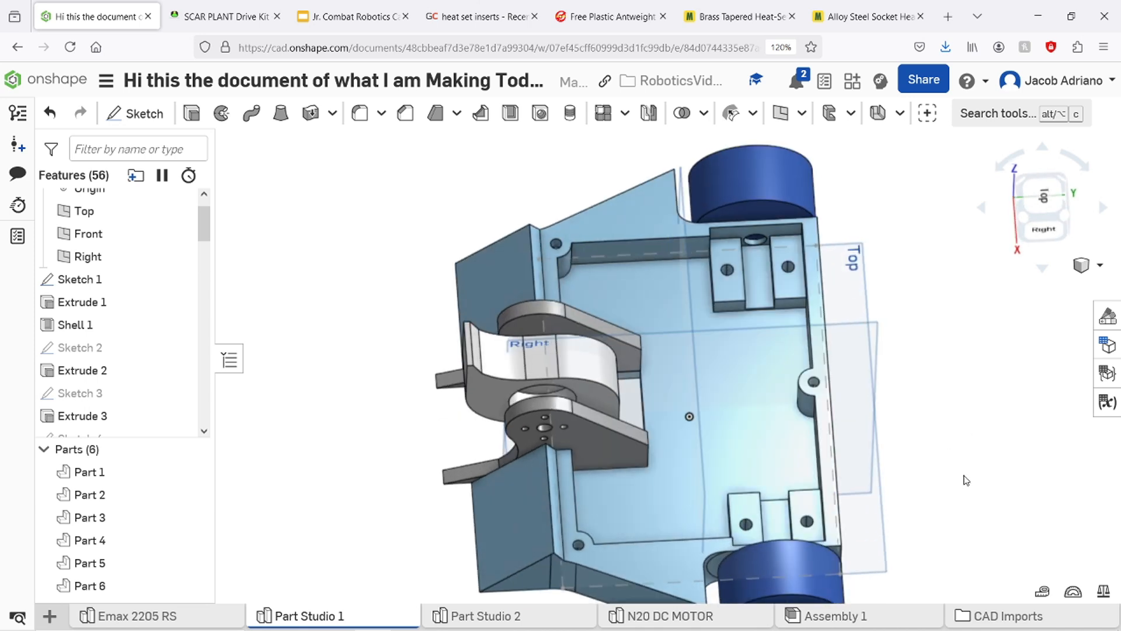
Start a sketch on the chassis's top rim face and trace its rear edge, right side and right wing with straight lines.
click(135, 113)
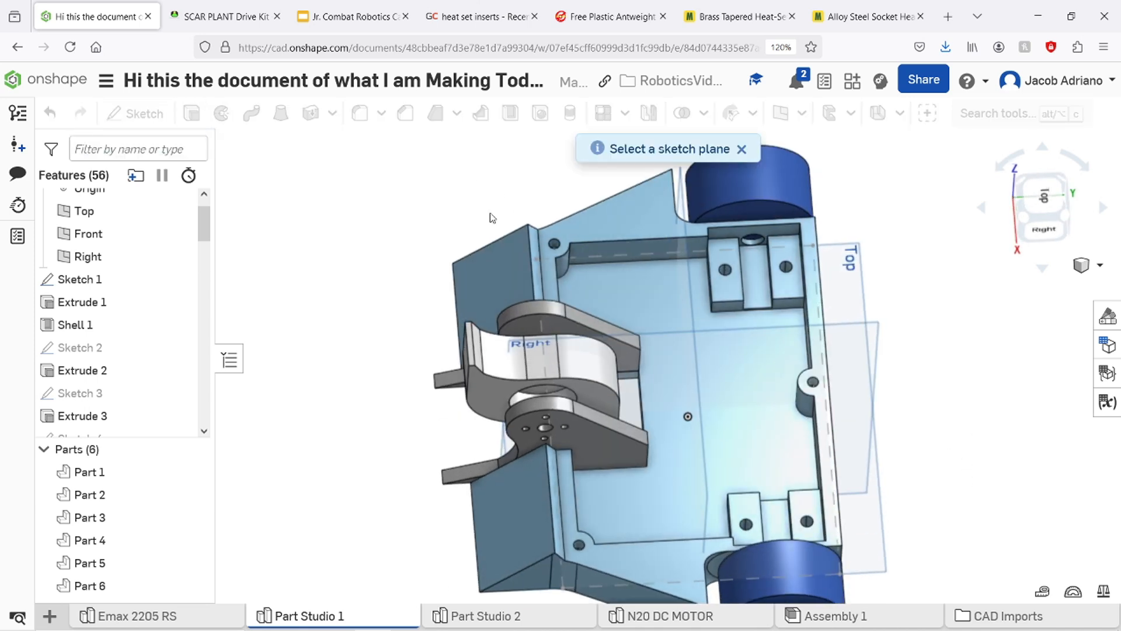
click(620, 228)
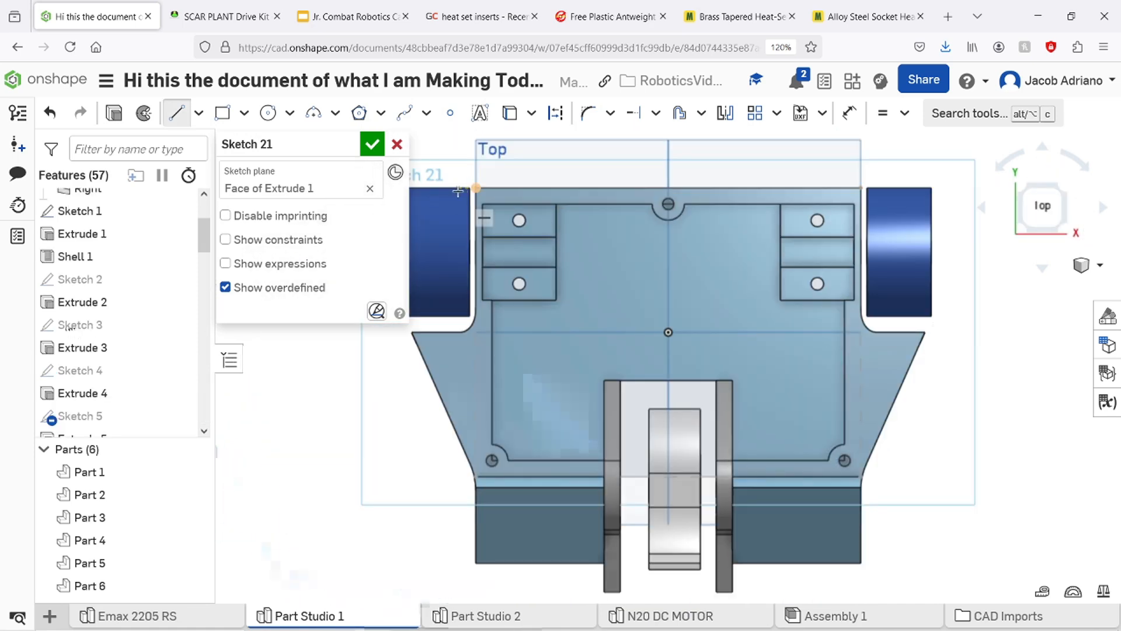
click(477, 188)
click(861, 188)
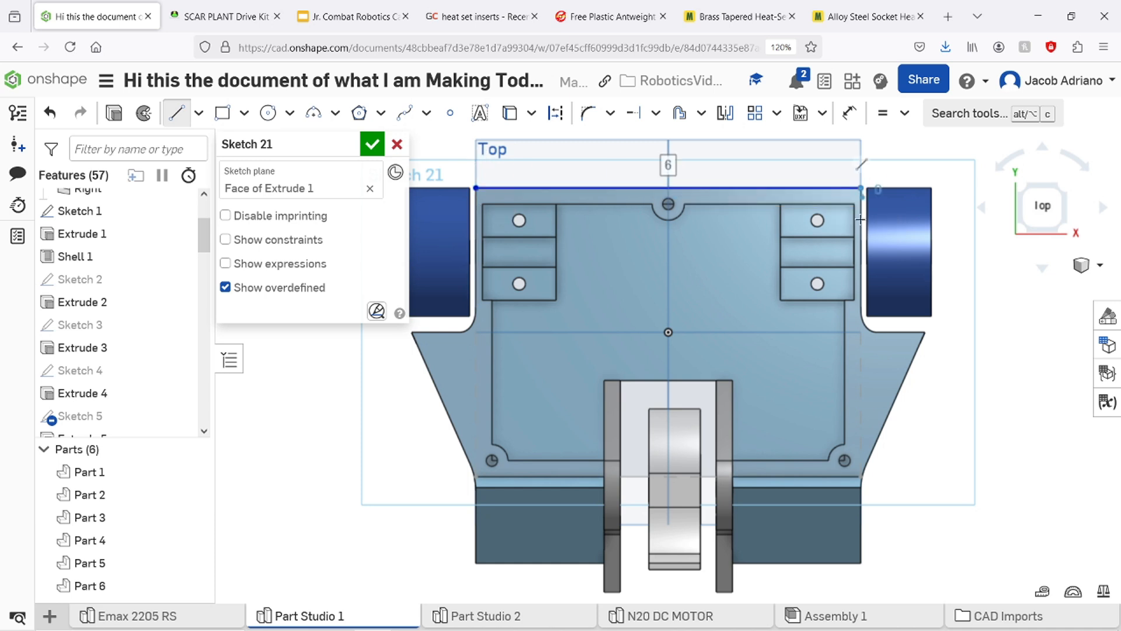
click(861, 307)
click(878, 332)
click(925, 332)
click(863, 477)
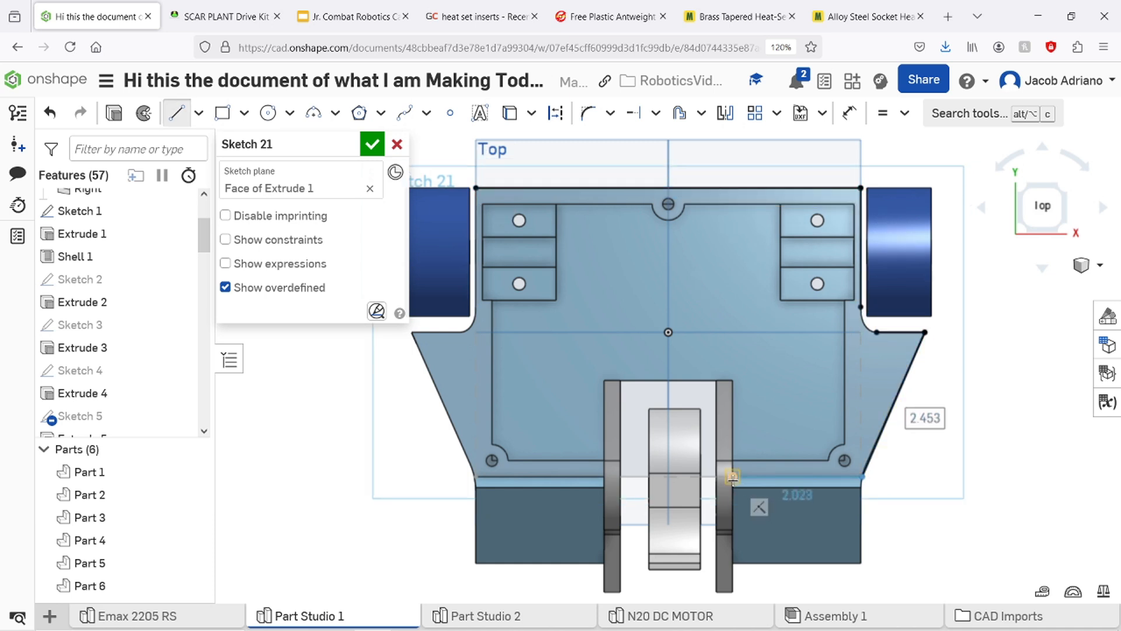
Trace the front edges, the 1.5 in deep weapon slot, and the left wing and side, leaving the rounded corners open.
click(733, 477)
click(732, 381)
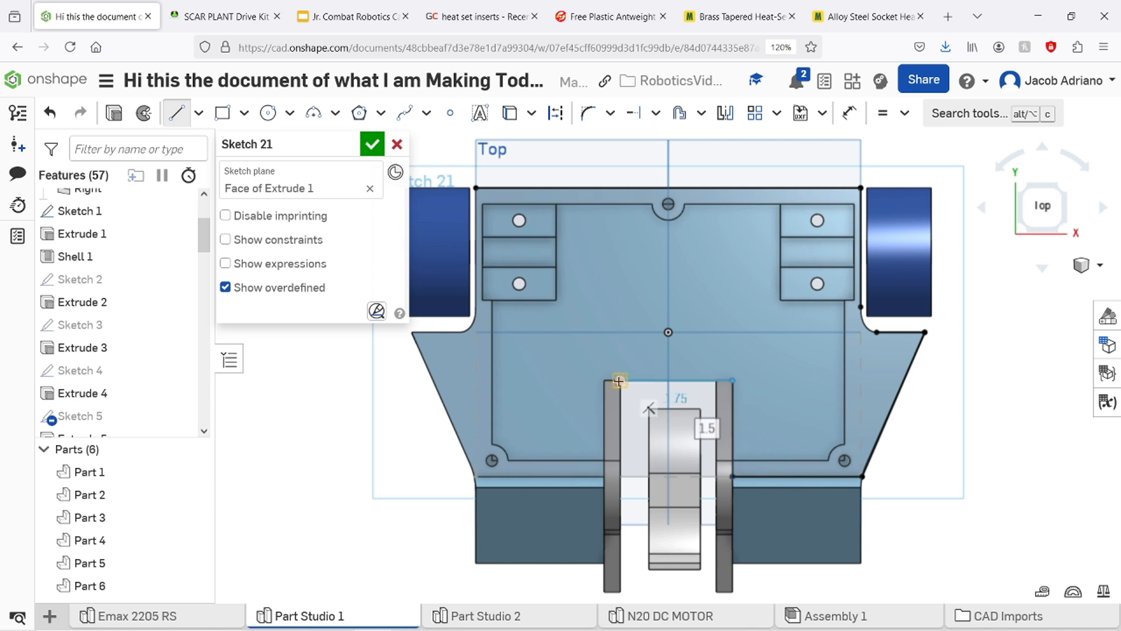
click(604, 381)
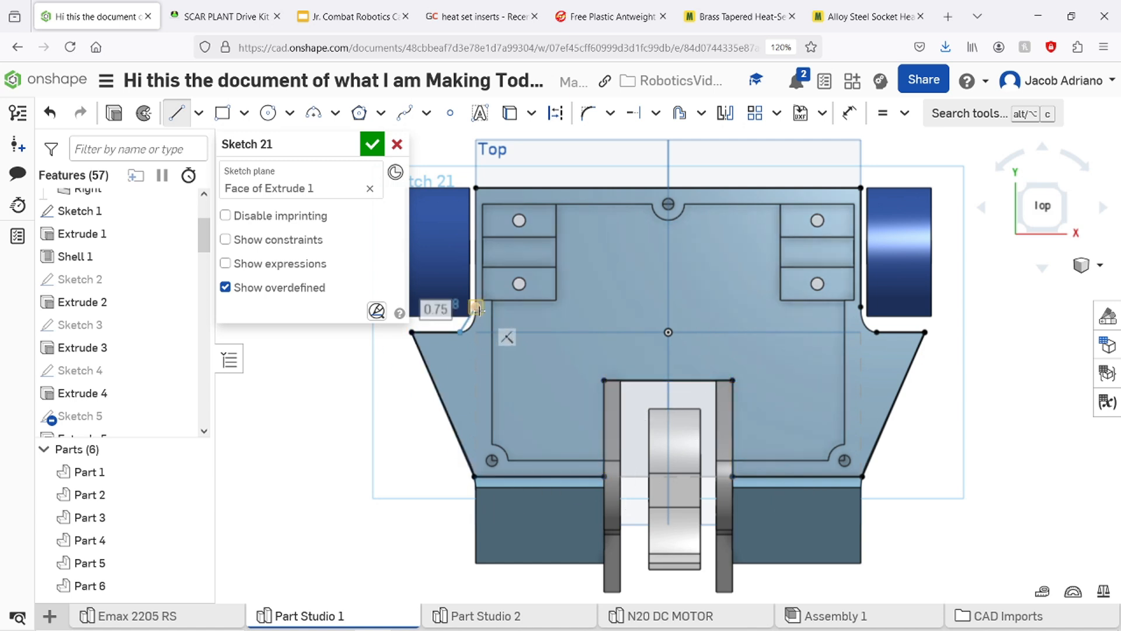
key(Escape)
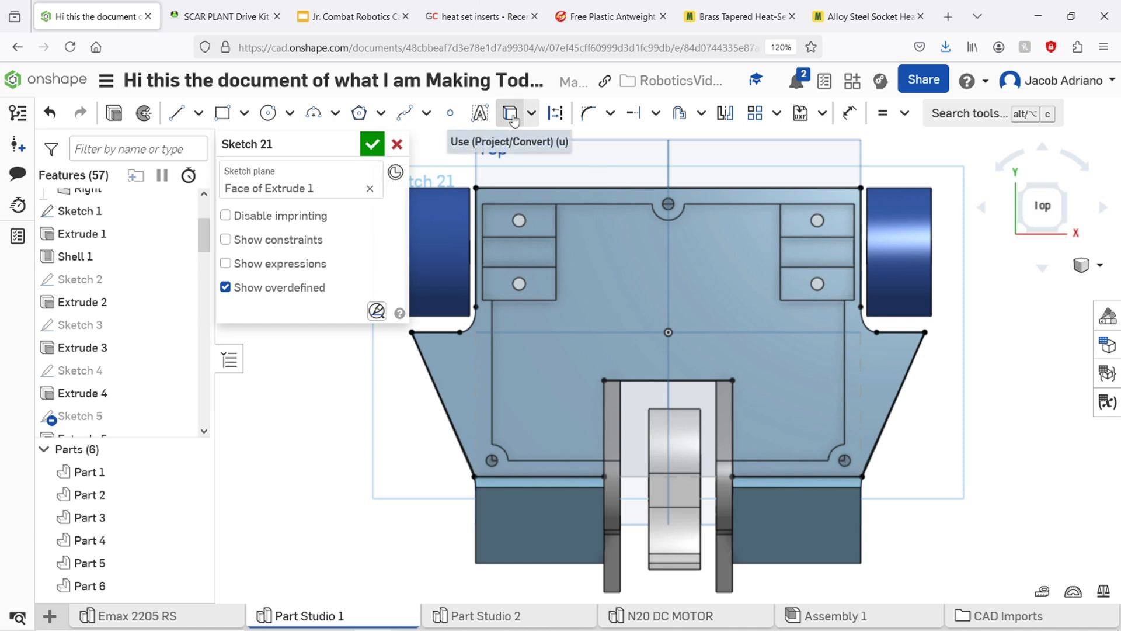
Project the two rounded corners between the chassis's sides and wings into the sketch to close the outline.
click(510, 113)
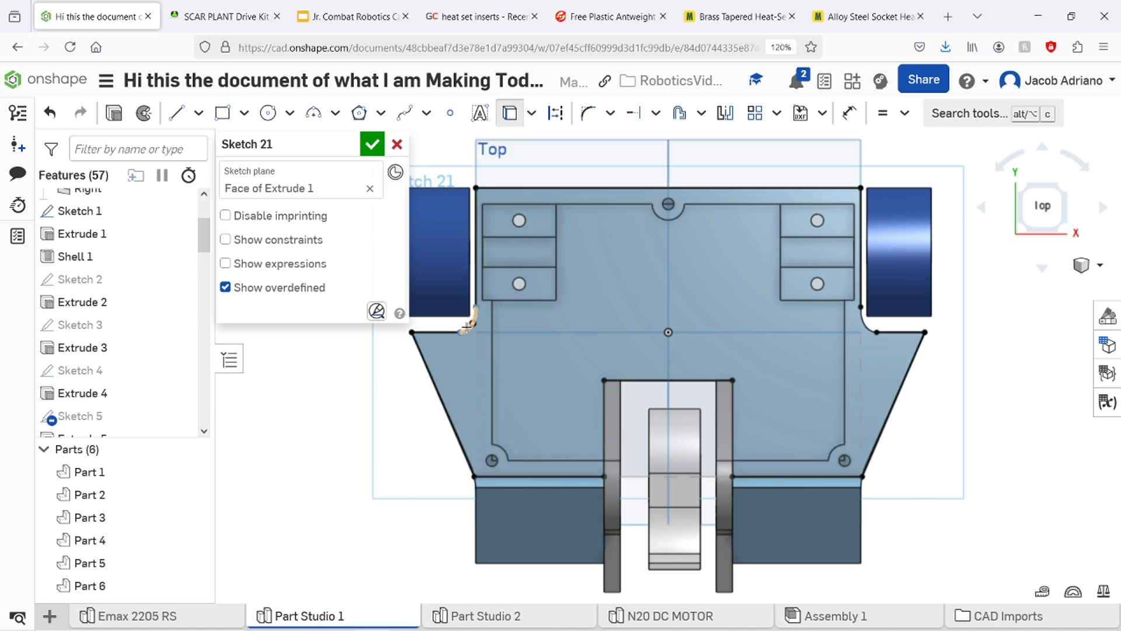
scroll(467, 323, up, 3)
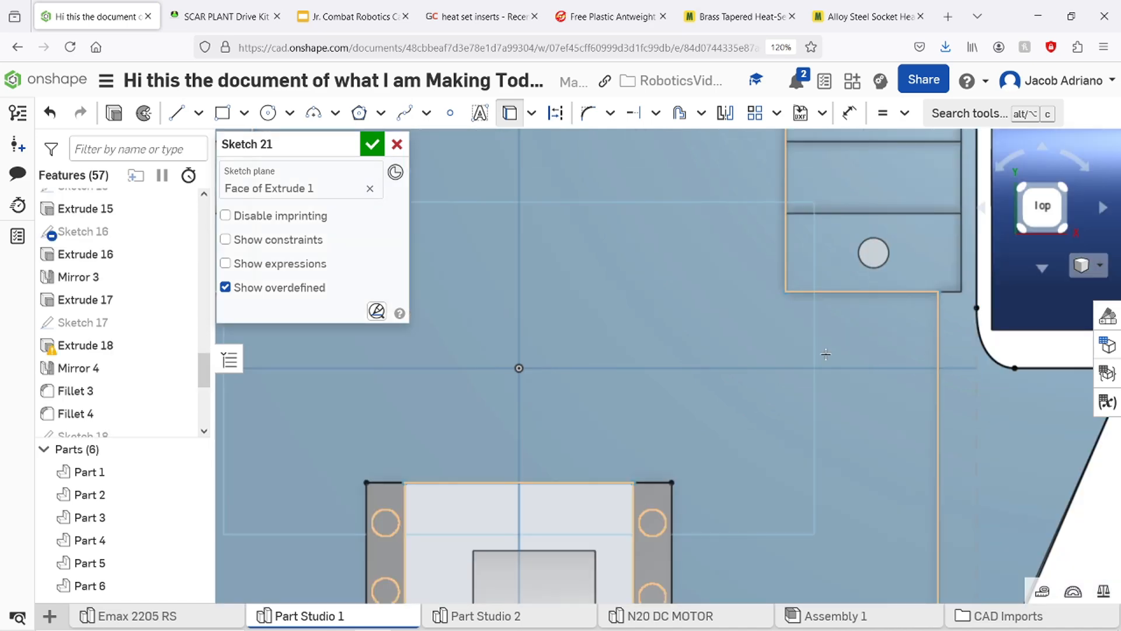
scroll(771, 351, down, 6)
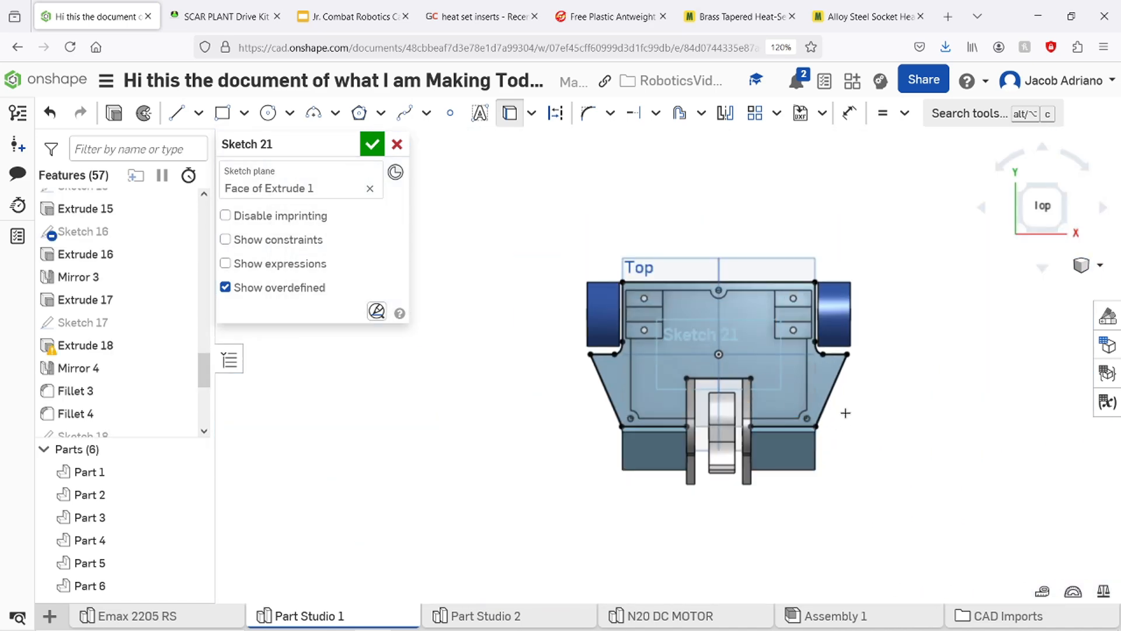
mouse_move(858, 440)
right_down()
mouse_move(871, 386)
mouse_move(864, 419)
right_up()
click(997, 293)
click(1042, 210)
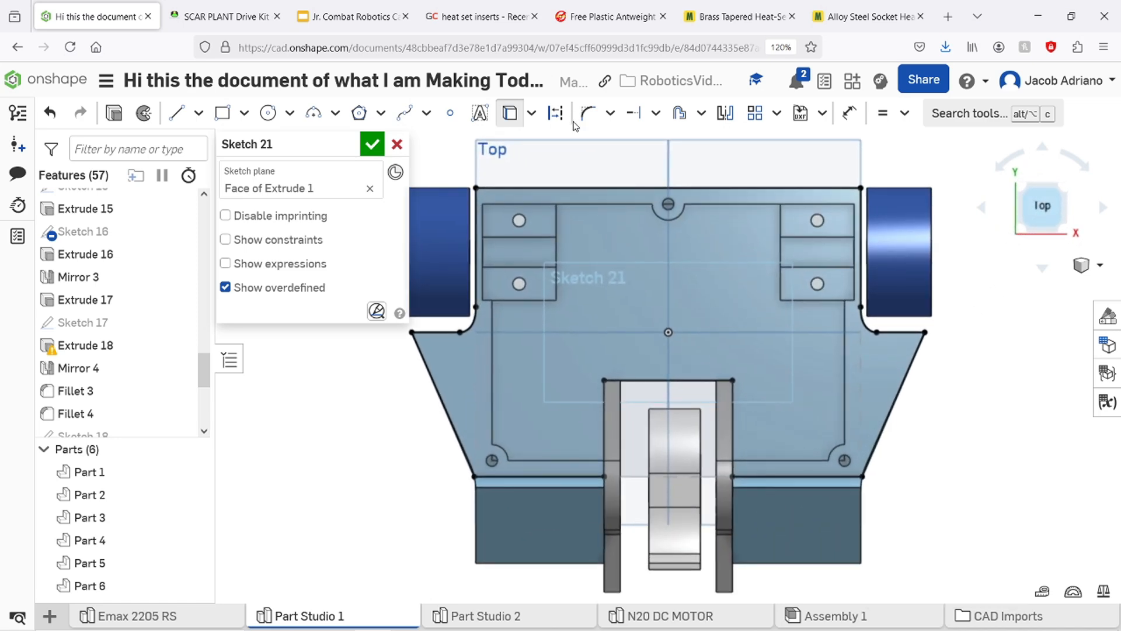
Project the chassis's three lid screw holes, one at the rear middle and two at the front corners, into the sketch.
scroll(669, 208, up, 3)
scroll(669, 202, down, 3)
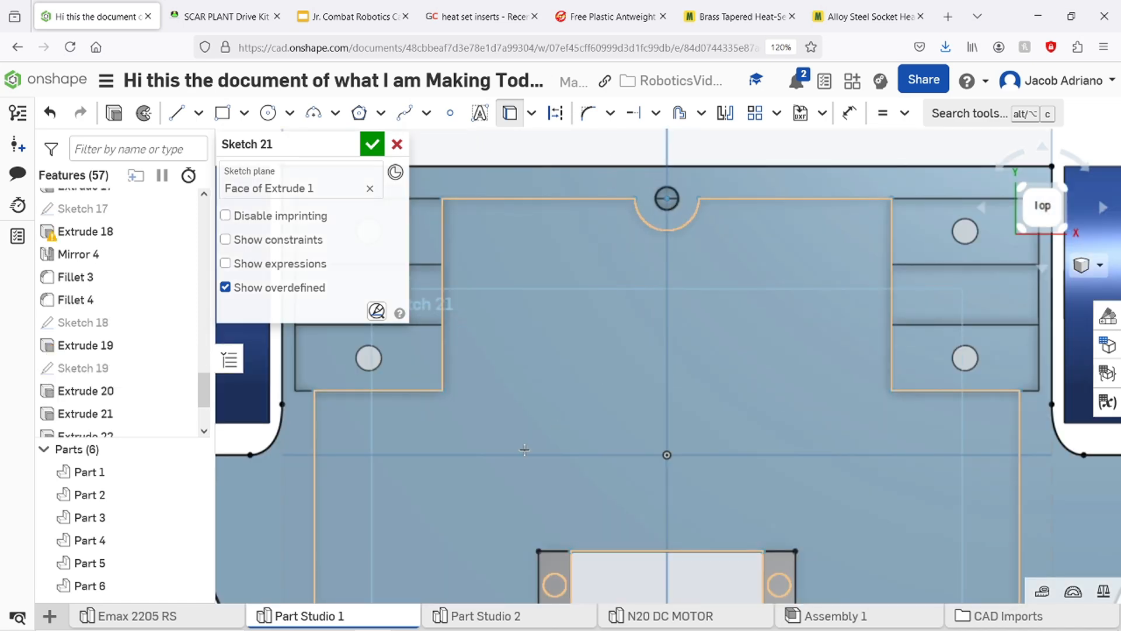
scroll(535, 433, up, 3)
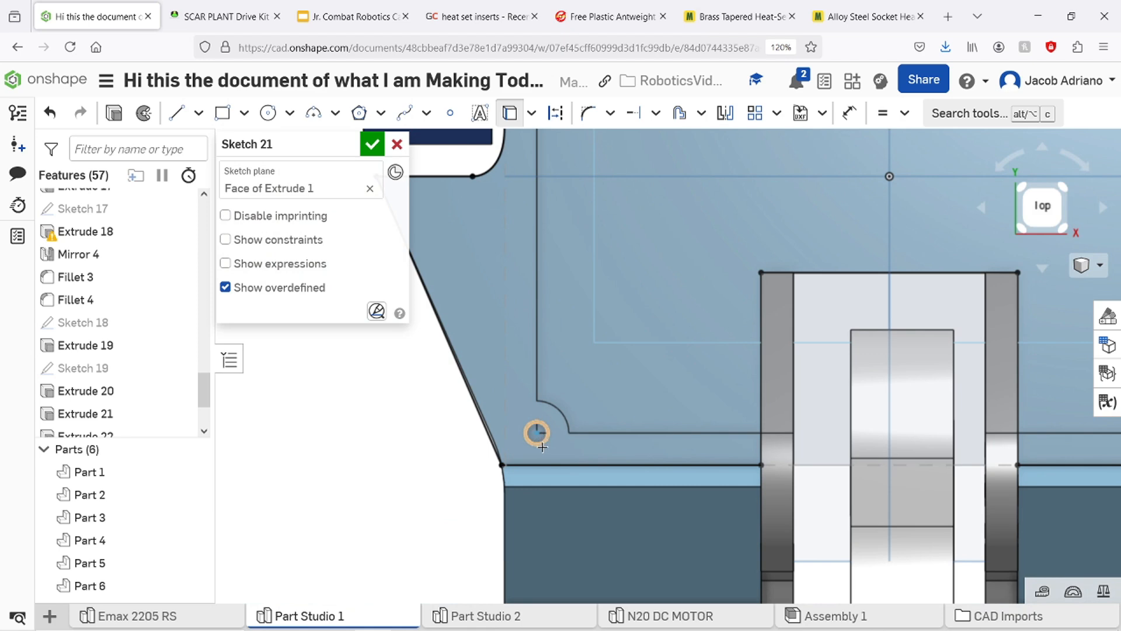
middle_drag(771, 432, 332, 416)
click(805, 427)
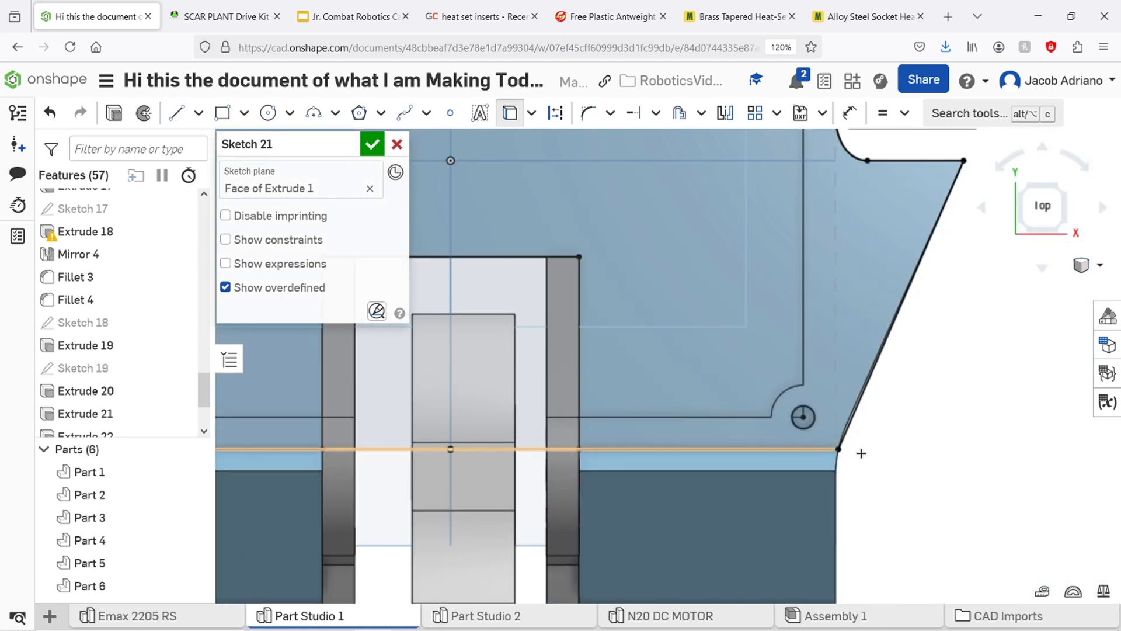
right_drag(931, 463, 891, 457)
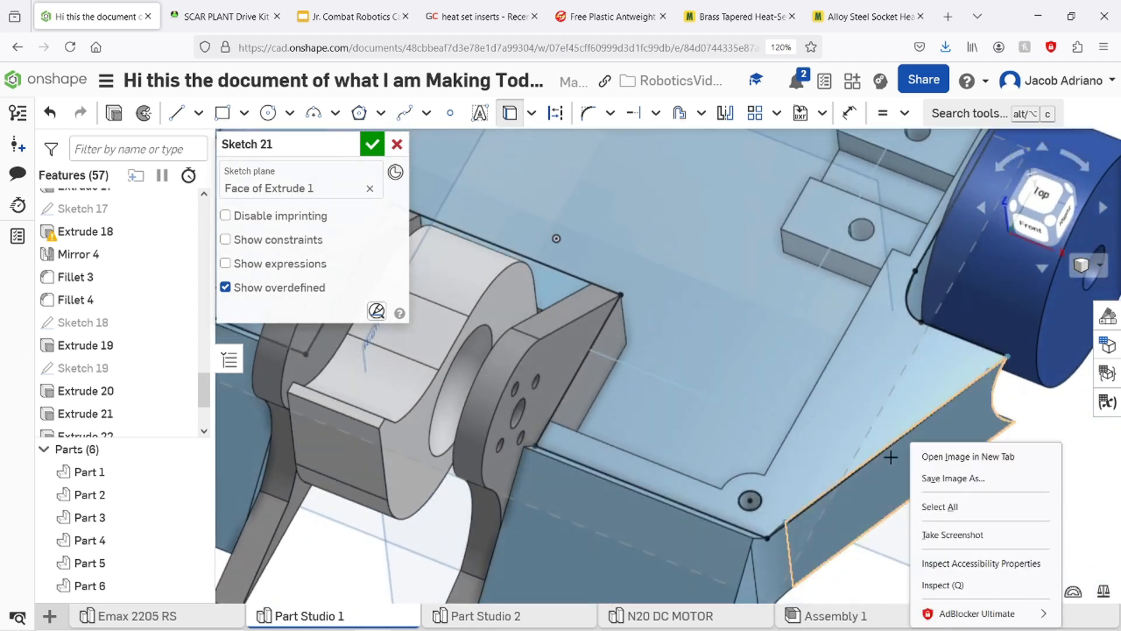
click(876, 560)
scroll(871, 561, down, 3)
scroll(862, 559, up, 3)
scroll(861, 559, down, 3)
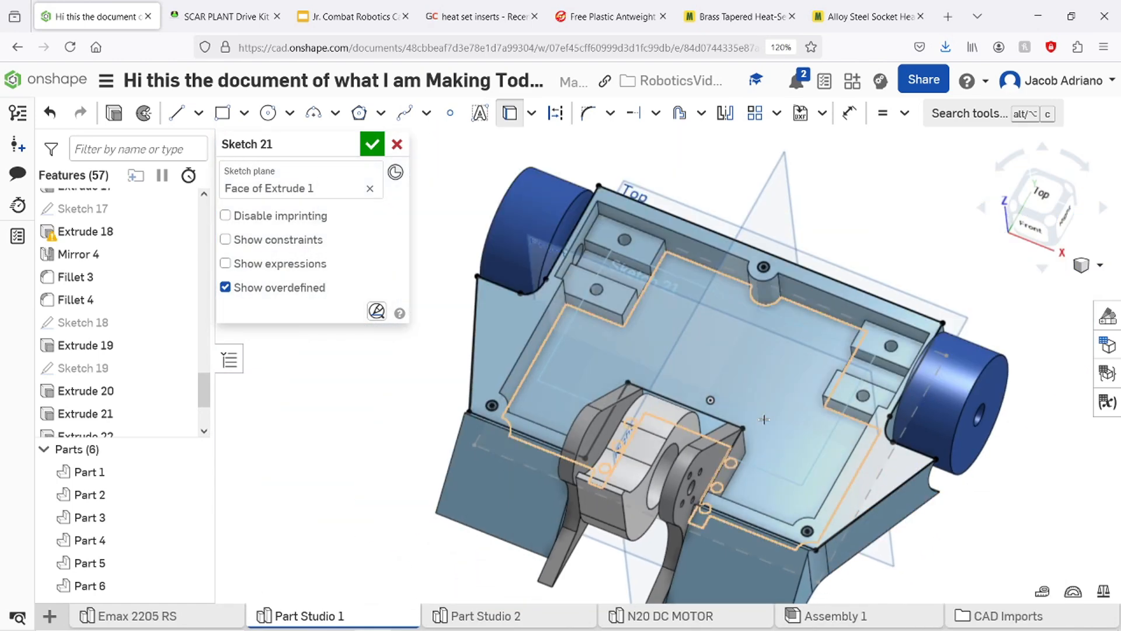
key(shift+w)
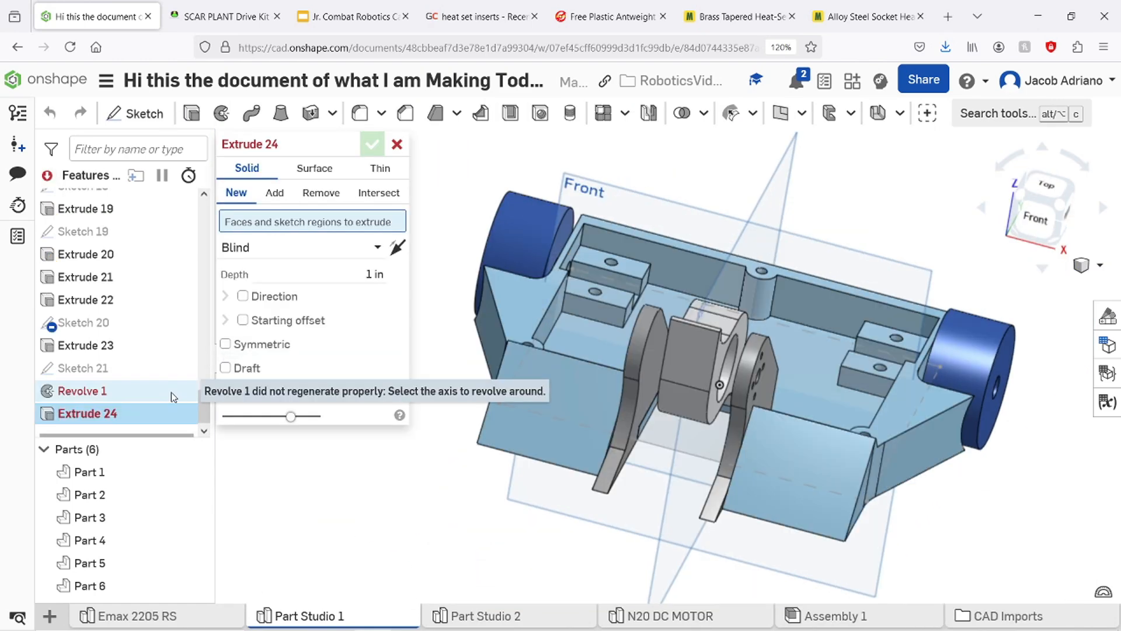
key(Escape)
right_click(144, 396)
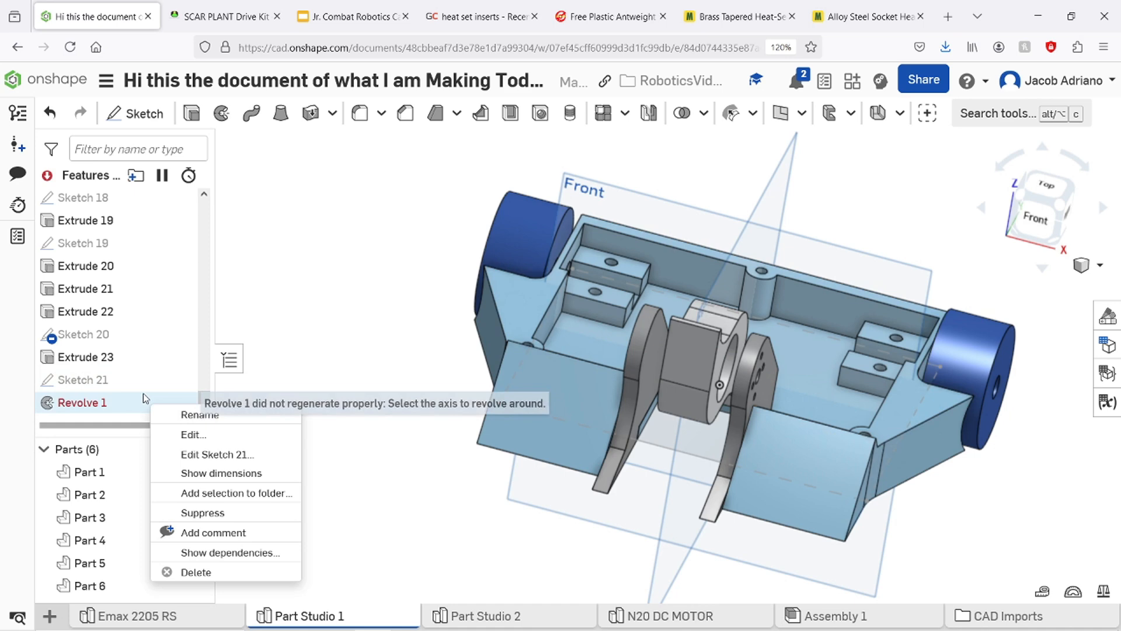
click(194, 571)
Extrude the chassis outline sketch 1/8 in as a new solid part to form the top plate.
click(95, 401)
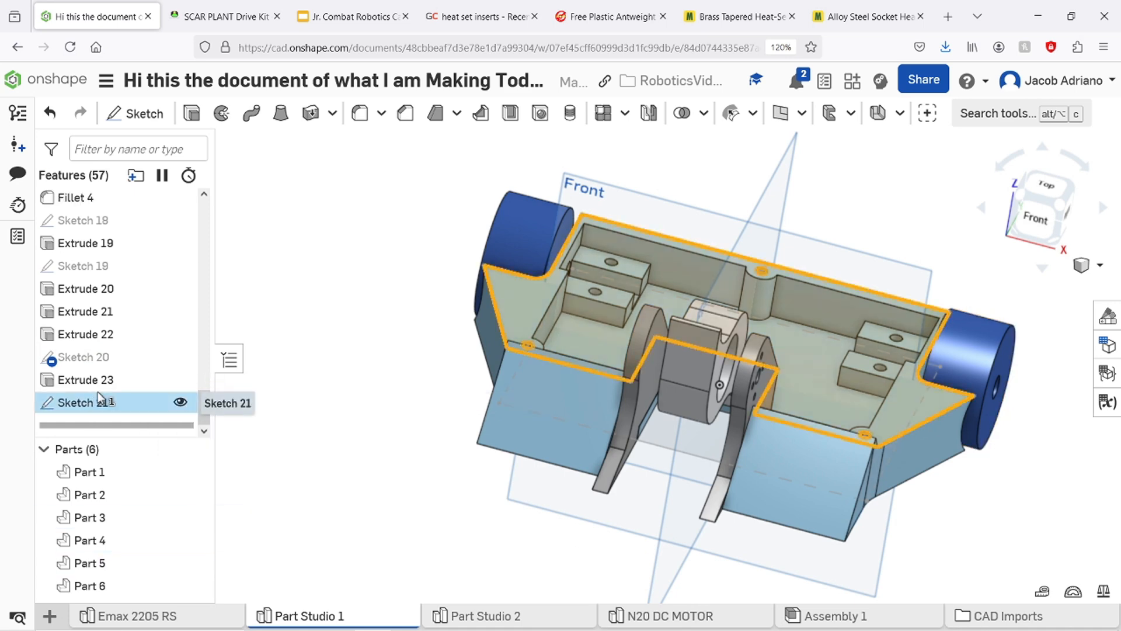
key(shift+e)
mouse_move(854, 518)
right_down()
mouse_move(880, 470)
mouse_move(830, 511)
mouse_move(729, 523)
mouse_move(751, 514)
right_up()
click(368, 289)
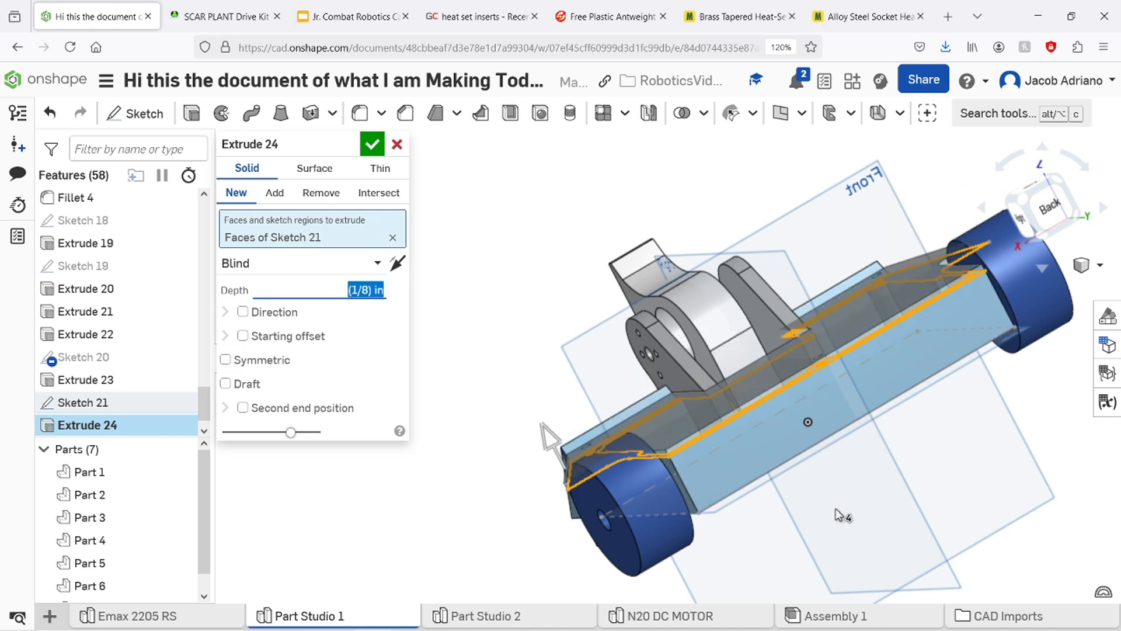
click(372, 153)
Examine the new top plate and the whole robot from above, the front and other angles.
right_drag(488, 230, 589, 368)
click(926, 298)
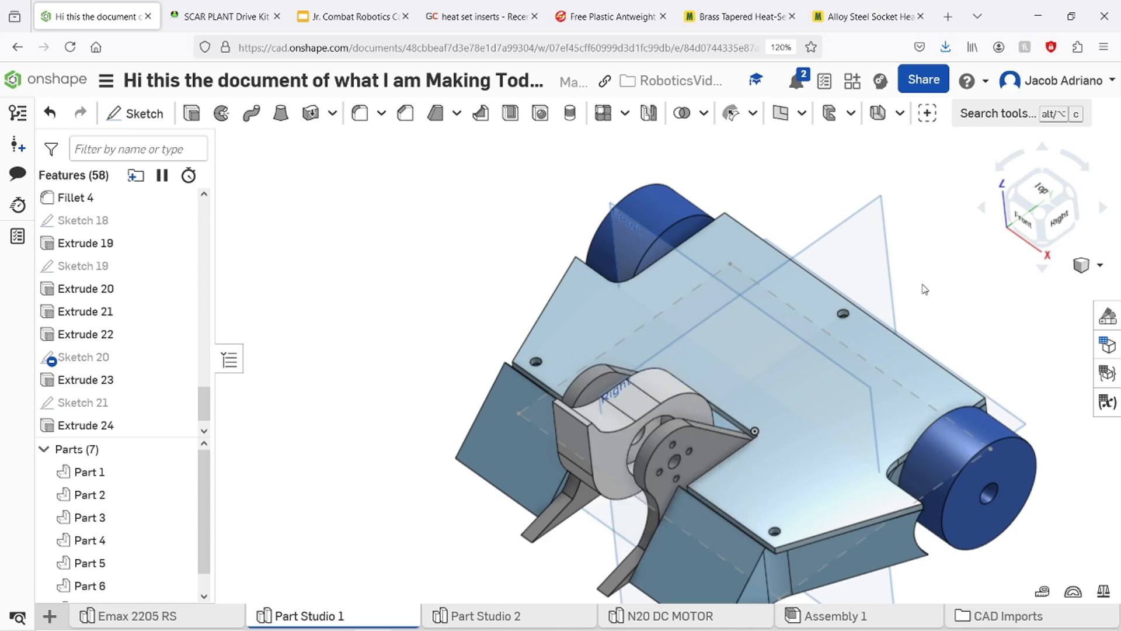
mouse_move(1051, 520)
right_down()
mouse_move(1049, 467)
mouse_move(1009, 536)
mouse_move(1056, 525)
right_up()
click(955, 561)
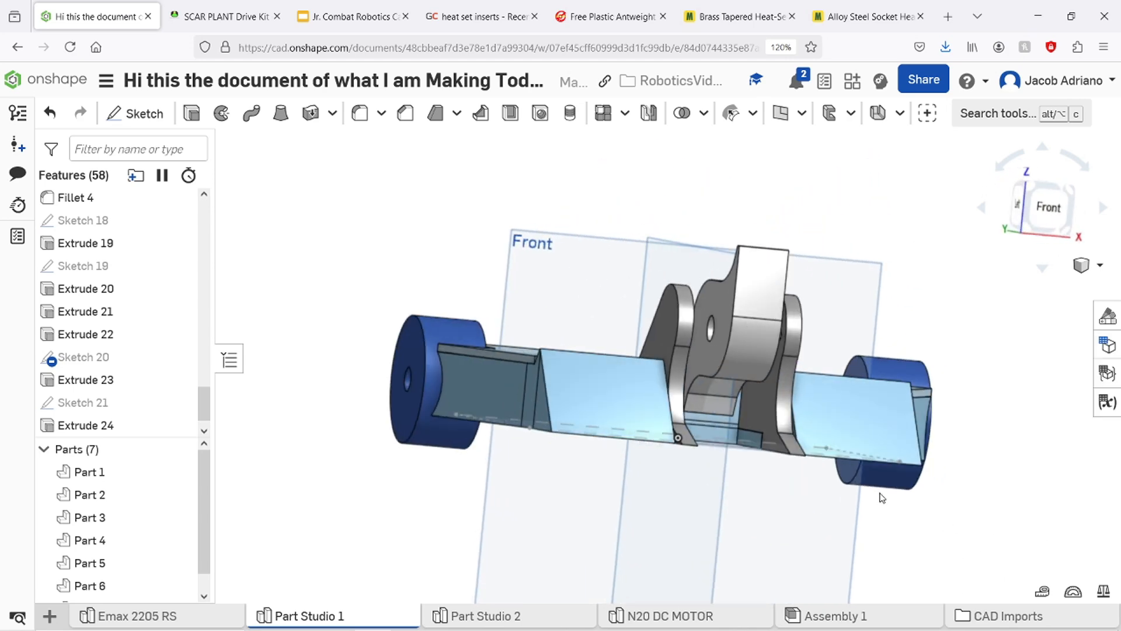
right_drag(881, 496, 947, 512)
click(642, 418)
right_drag(649, 420, 504, 267)
right_drag(448, 555, 351, 436)
Open Assembly 1 and view the assembled robot straight from the front.
click(835, 617)
right_drag(928, 468, 893, 489)
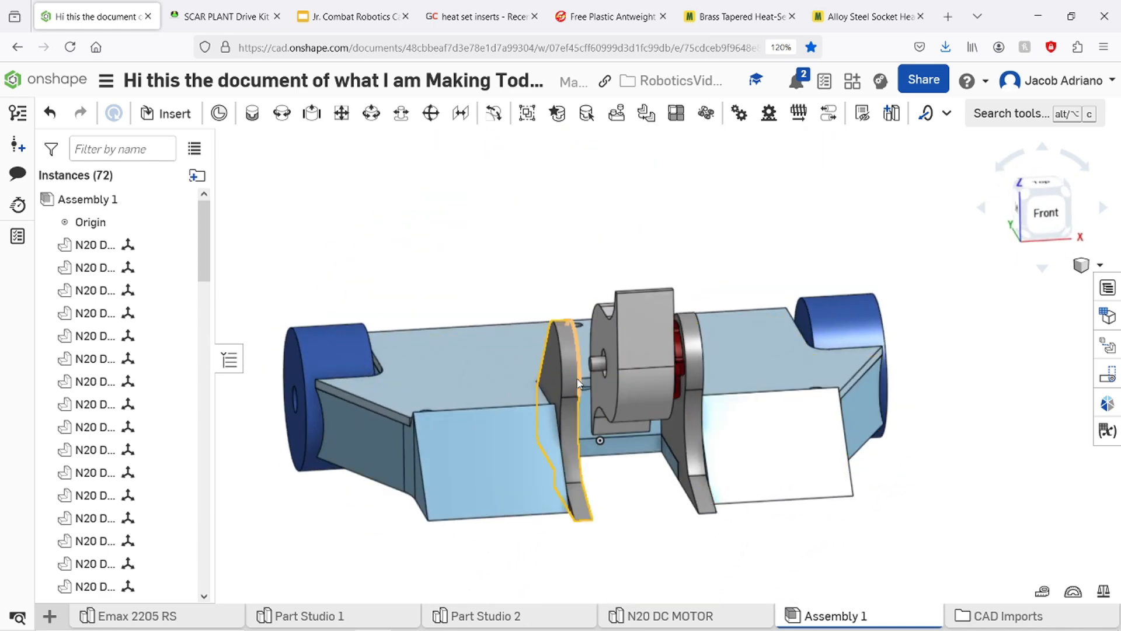
click(567, 334)
click(669, 527)
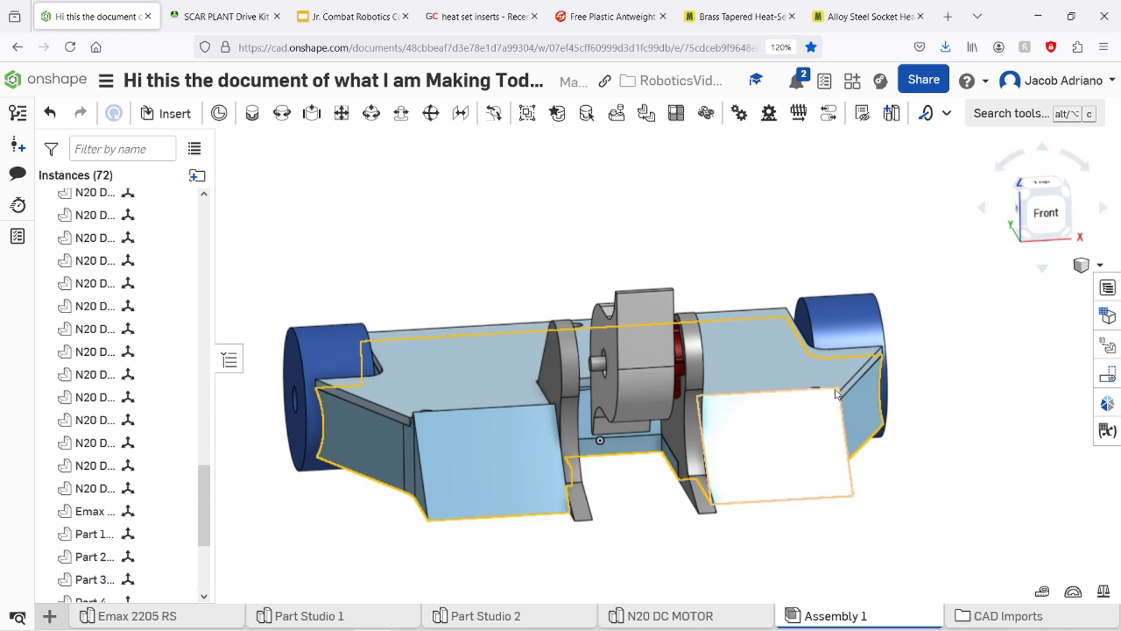
click(1058, 212)
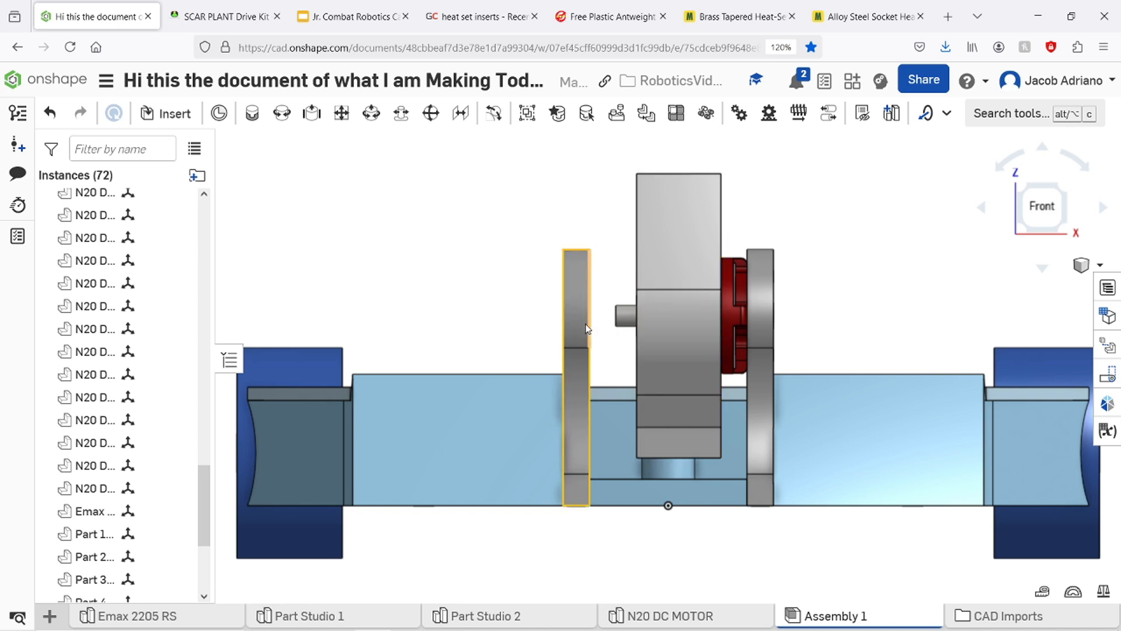
Try moving the weapon support plate opposite the motor inward toward the weapon, and undo the move.
drag(580, 331, 618, 325)
click(631, 316)
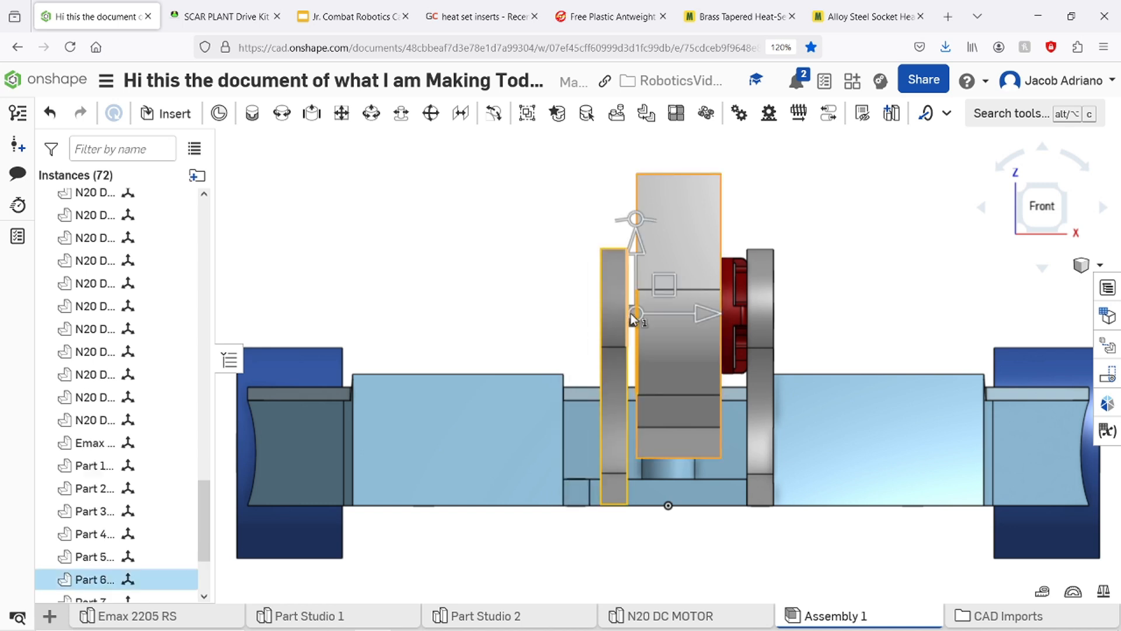
click(806, 262)
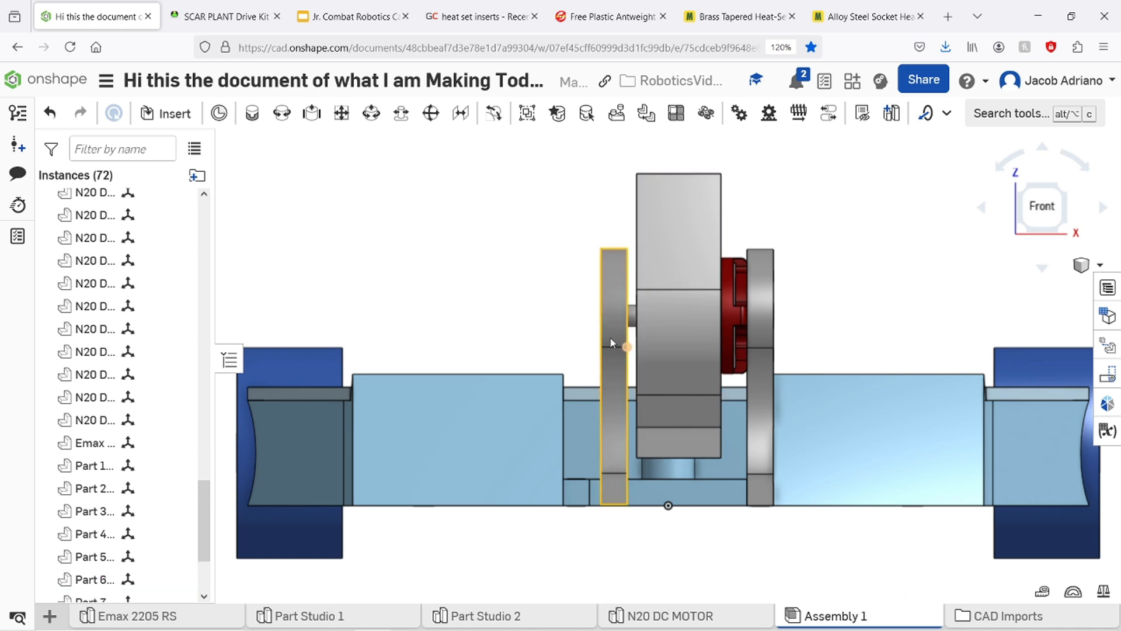
key(ctrl+z)
right_drag(638, 279, 565, 269)
key(ctrl+z)
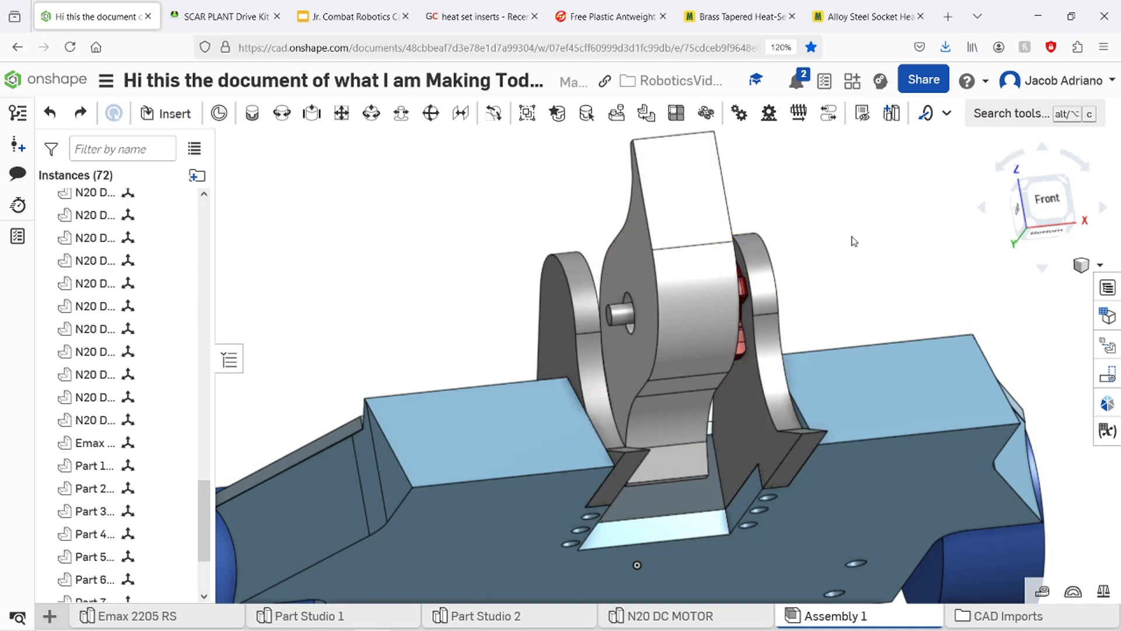
Examine the assembled robot with its top plate from the left, front and right sides.
right_drag(851, 240, 822, 520)
scroll(932, 593, down, 3)
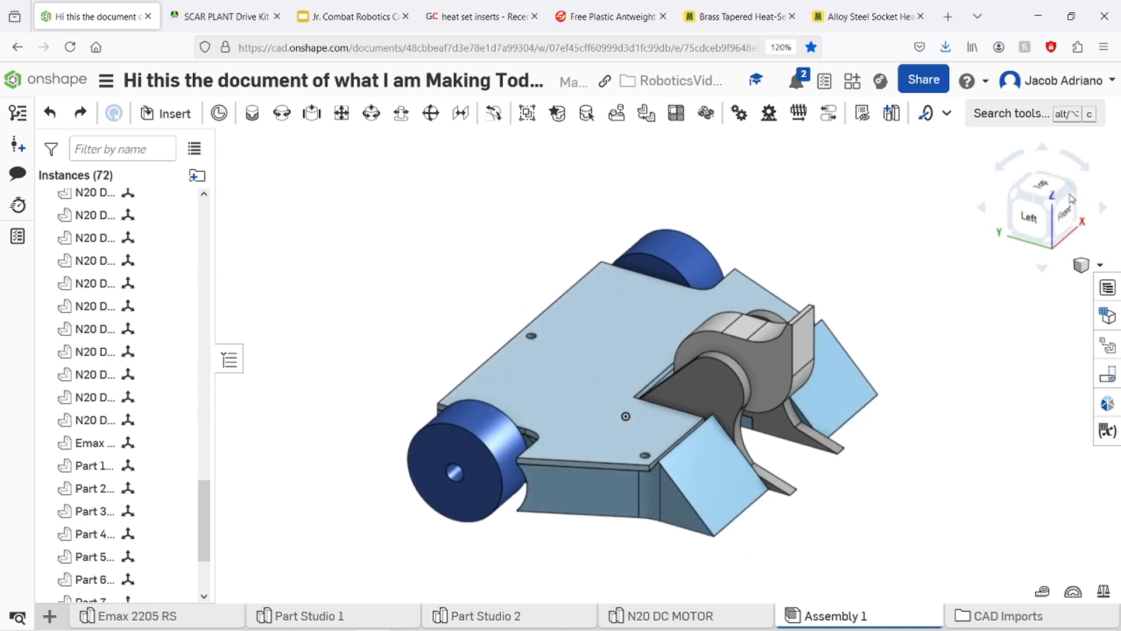
click(1072, 198)
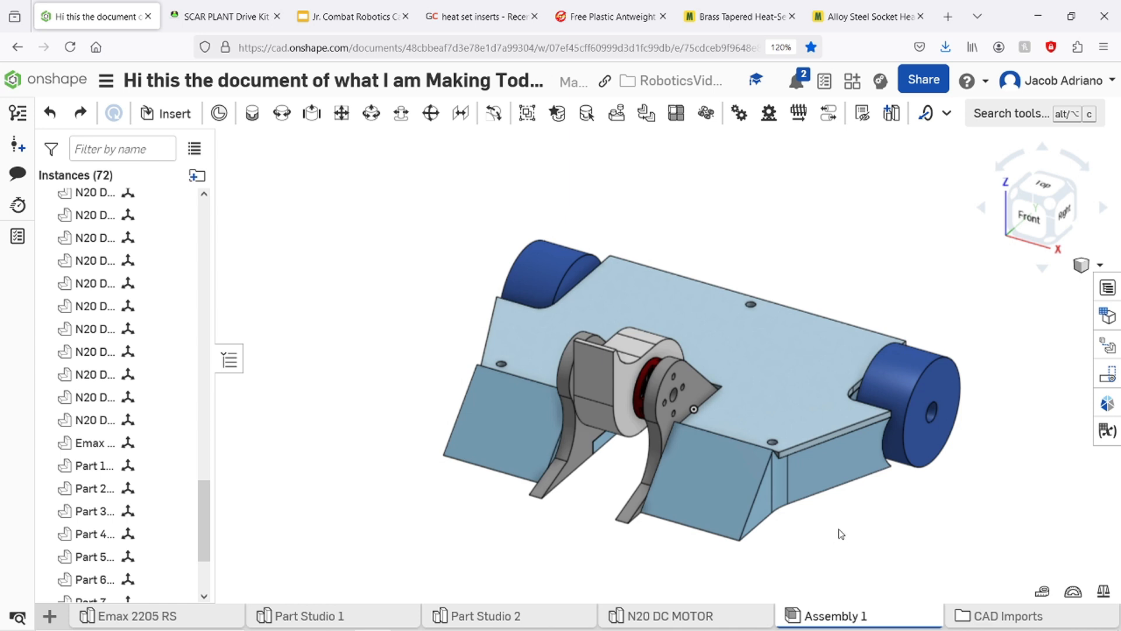
right_drag(846, 299, 905, 349)
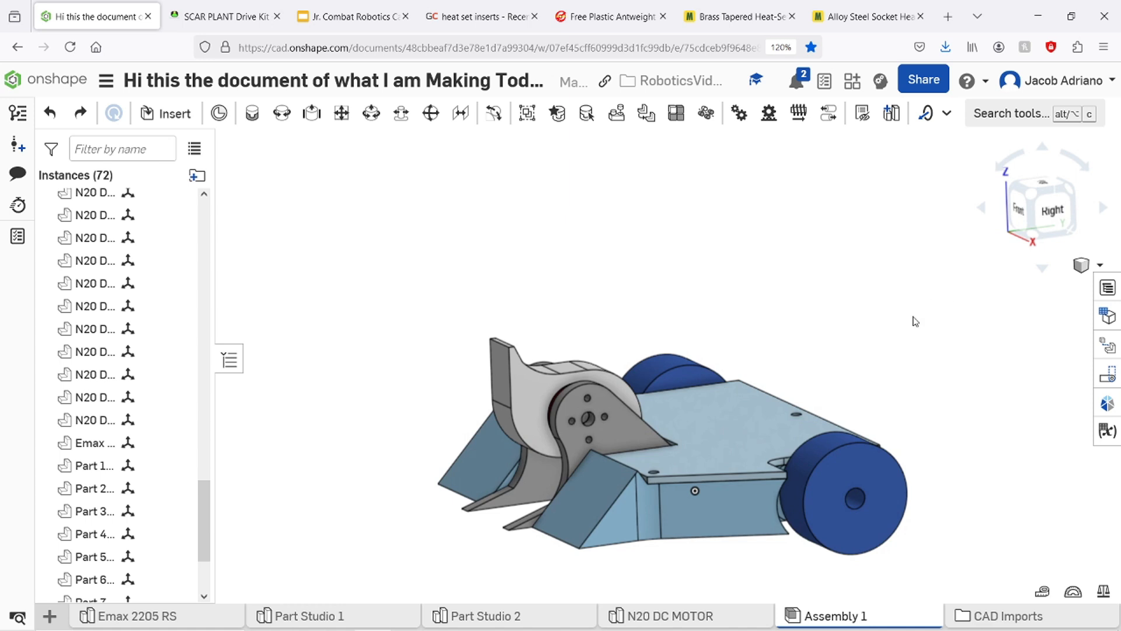
right_drag(798, 374, 905, 330)
Examine the weapon, motor and shaft between the two support plates up close from the front.
click(1048, 218)
scroll(621, 338, up, 5)
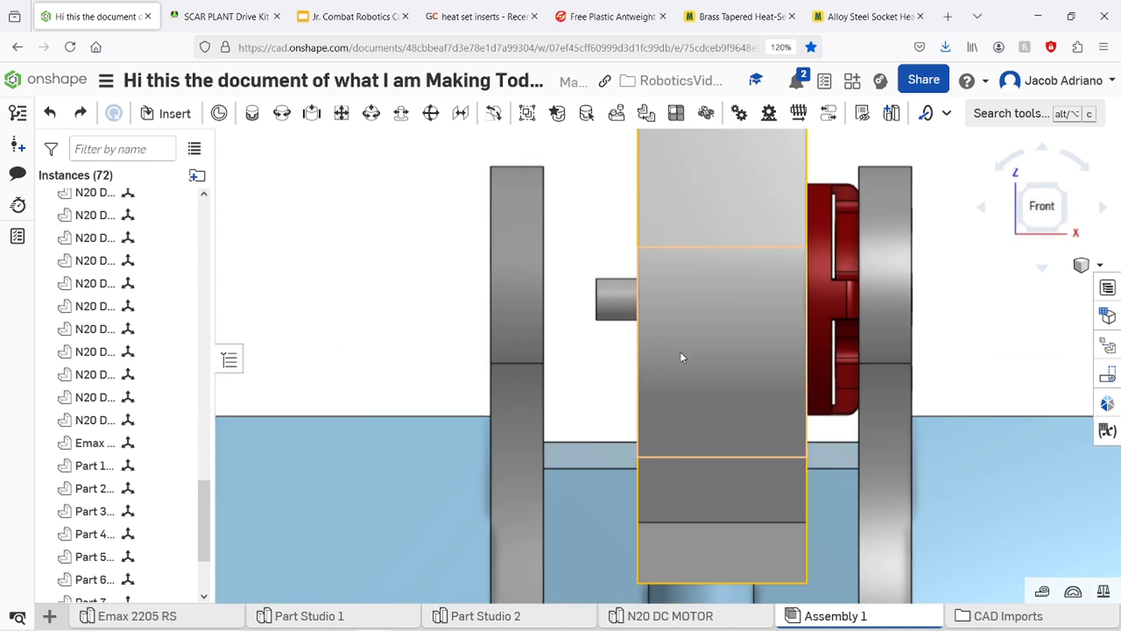
scroll(940, 340, up, 4)
scroll(905, 345, down, 5)
right_drag(939, 321, 799, 394)
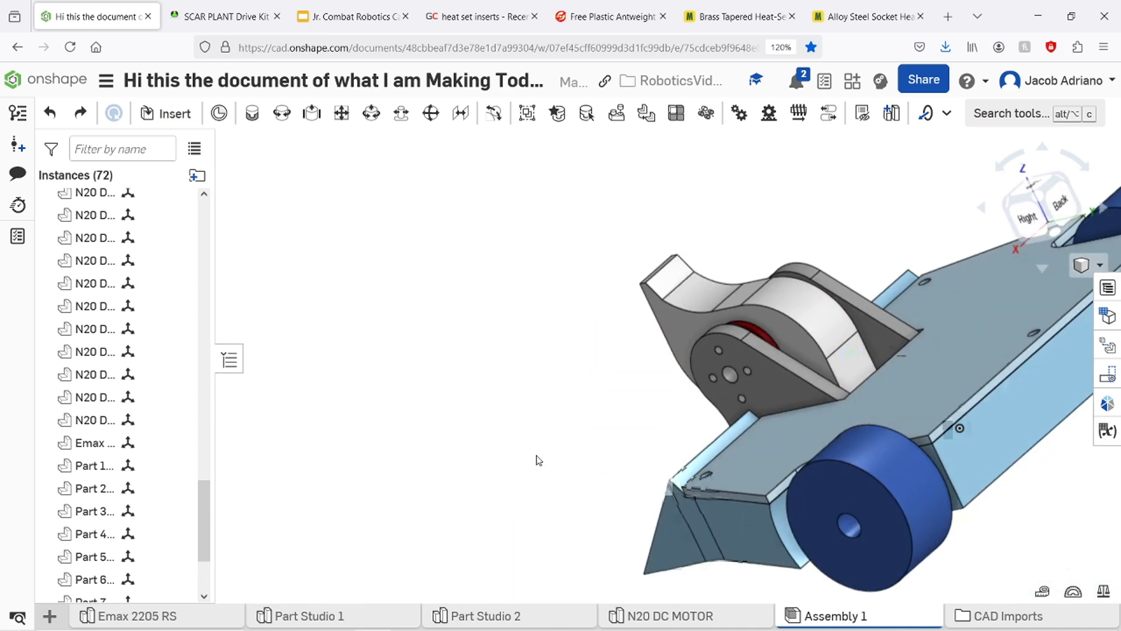
Examine the top plate's fit around the wheels, weapon slot and screw holes from the rear and above.
middle_drag(585, 457, 343, 425)
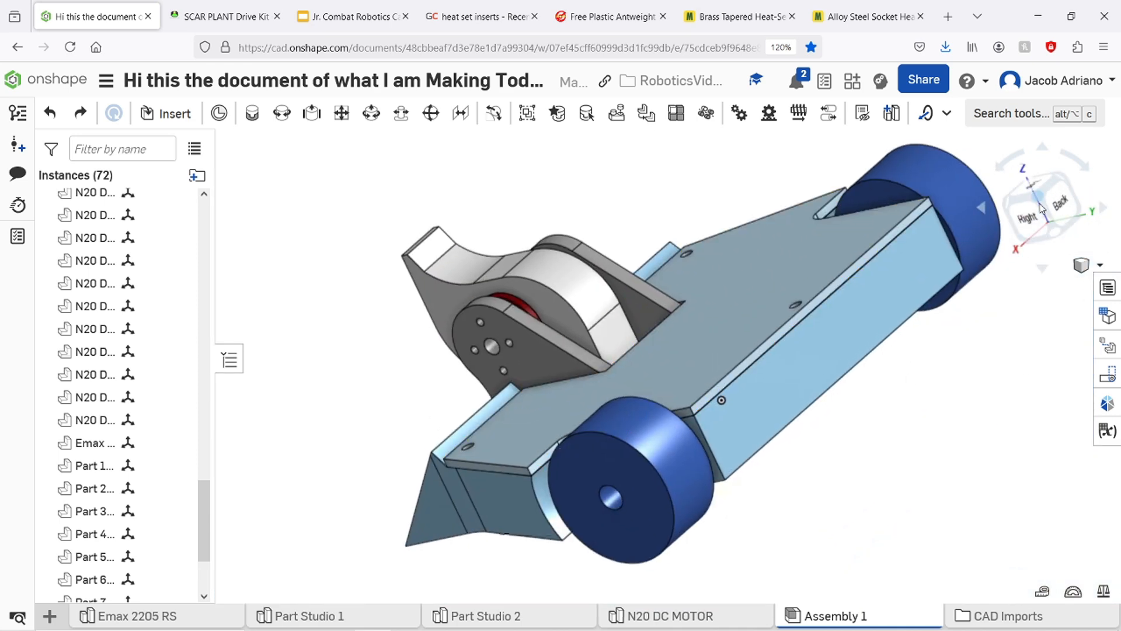
right_drag(1043, 208, 881, 370)
right_drag(839, 425, 701, 389)
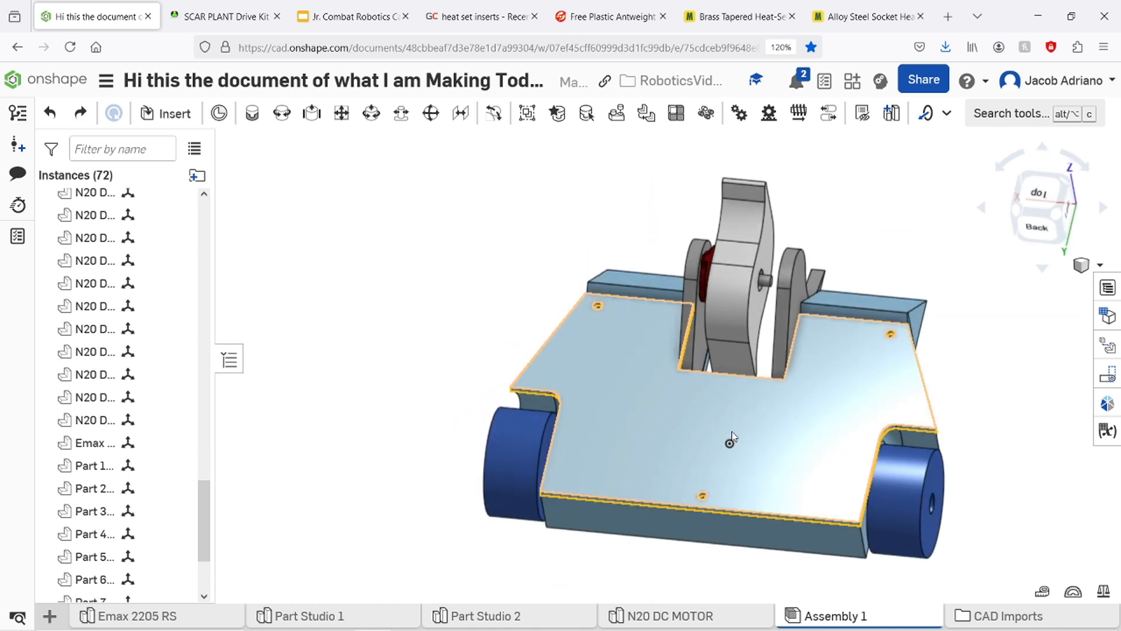
right_drag(1003, 378, 575, 347)
right_drag(1090, 299, 1042, 316)
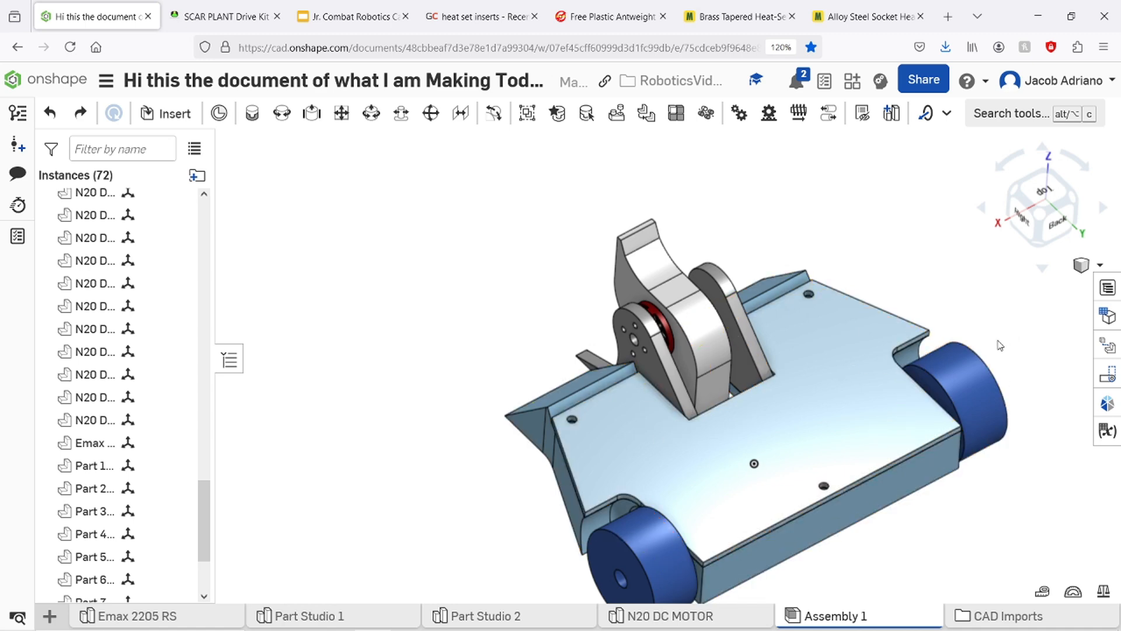
right_drag(948, 545, 926, 569)
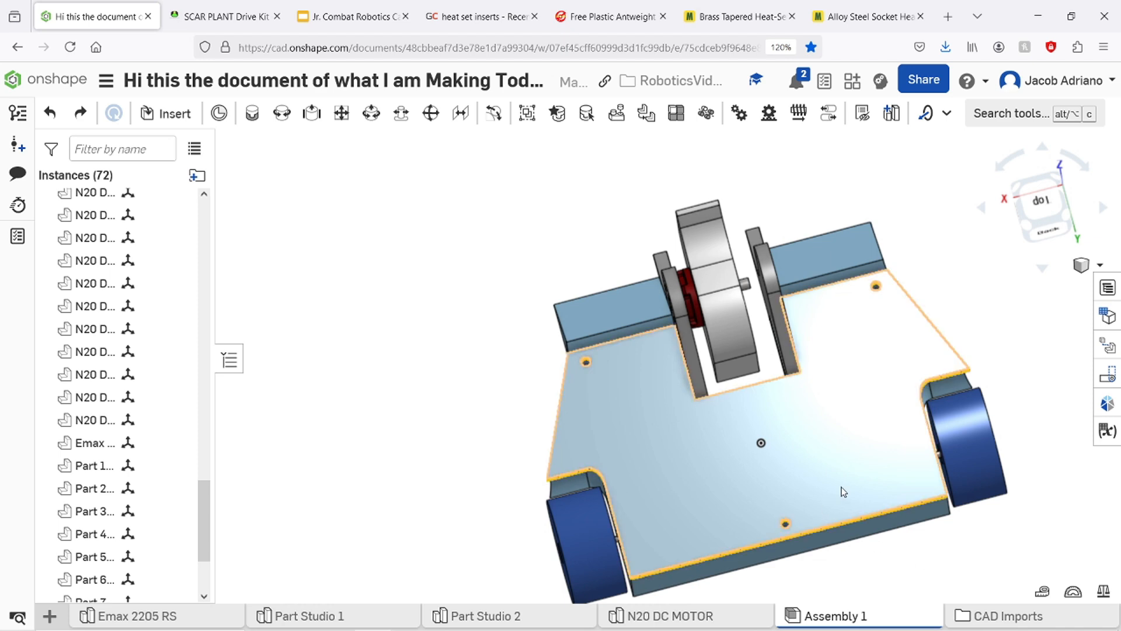
right_drag(899, 509, 885, 444)
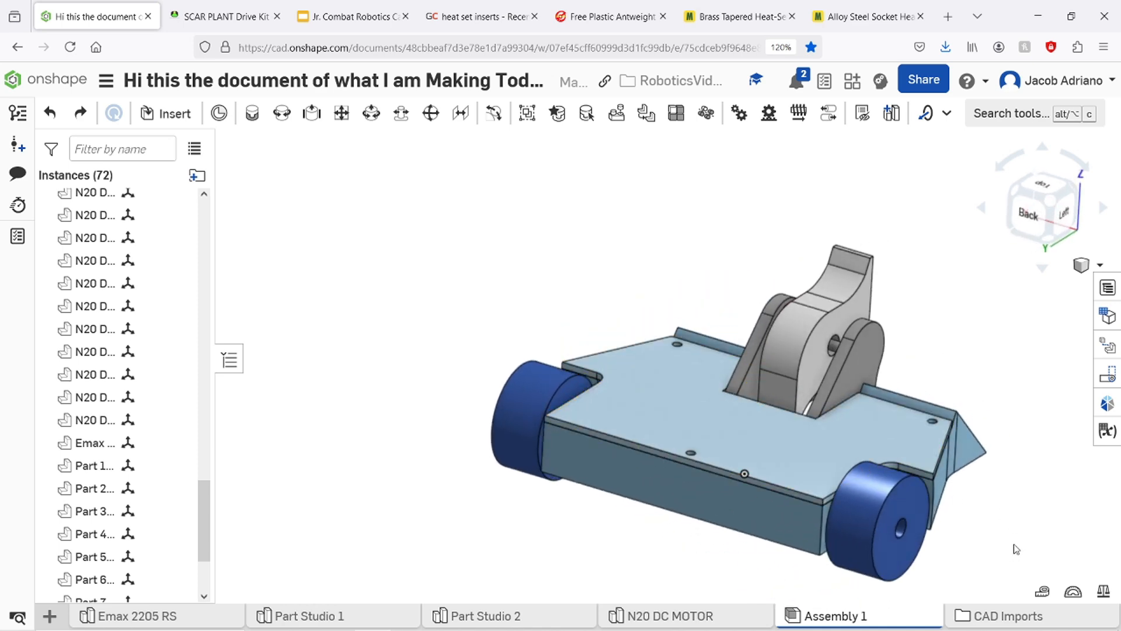
right_drag(1016, 549, 756, 521)
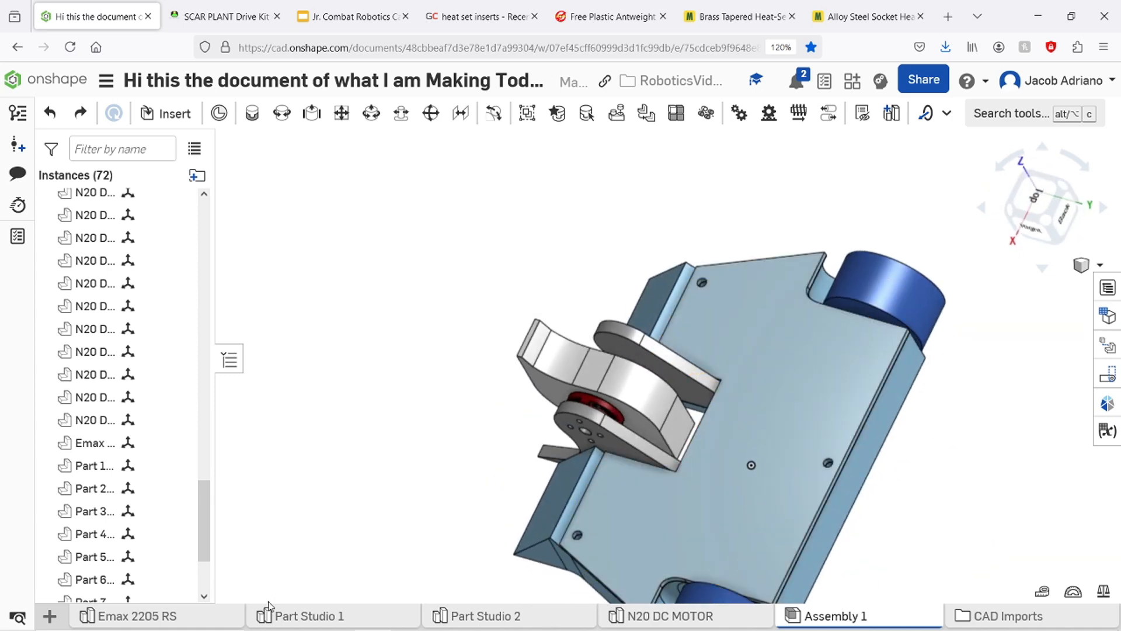
Return to Part Studio 1 and examine the top plate from above and from the front.
click(291, 613)
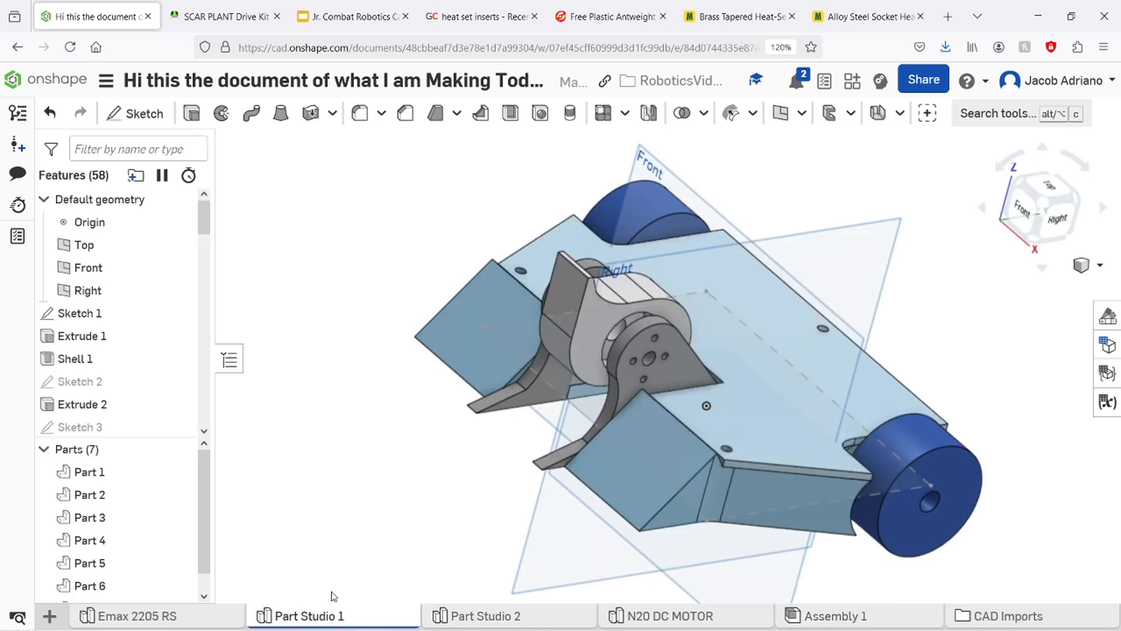
right_drag(981, 361, 888, 421)
click(733, 422)
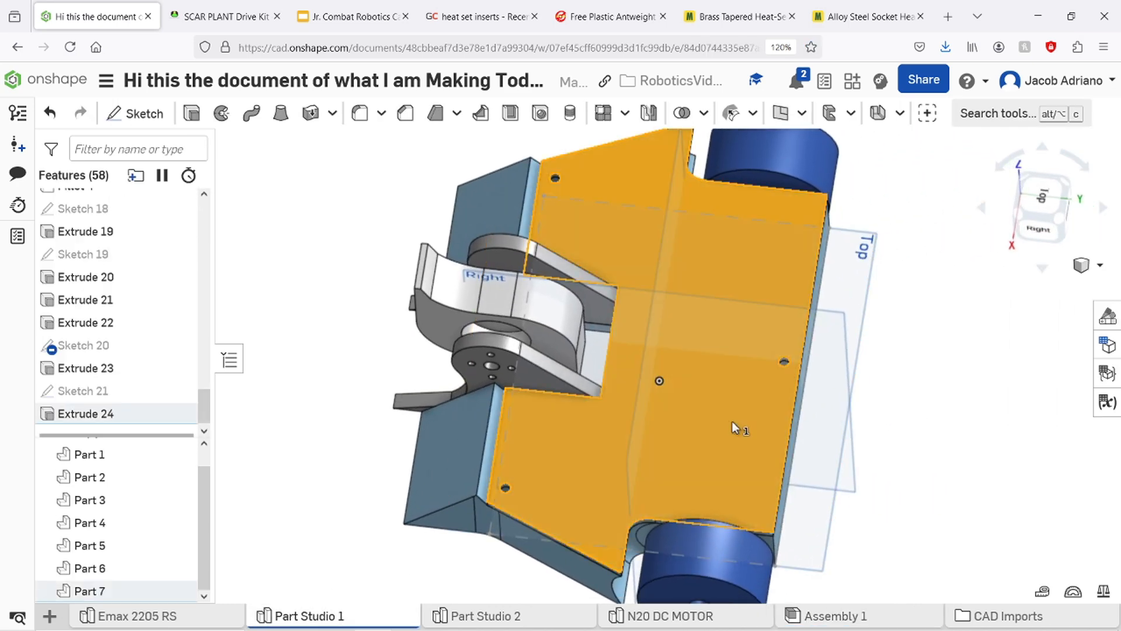
drag(75, 451, 188, 392)
right_drag(873, 423, 975, 421)
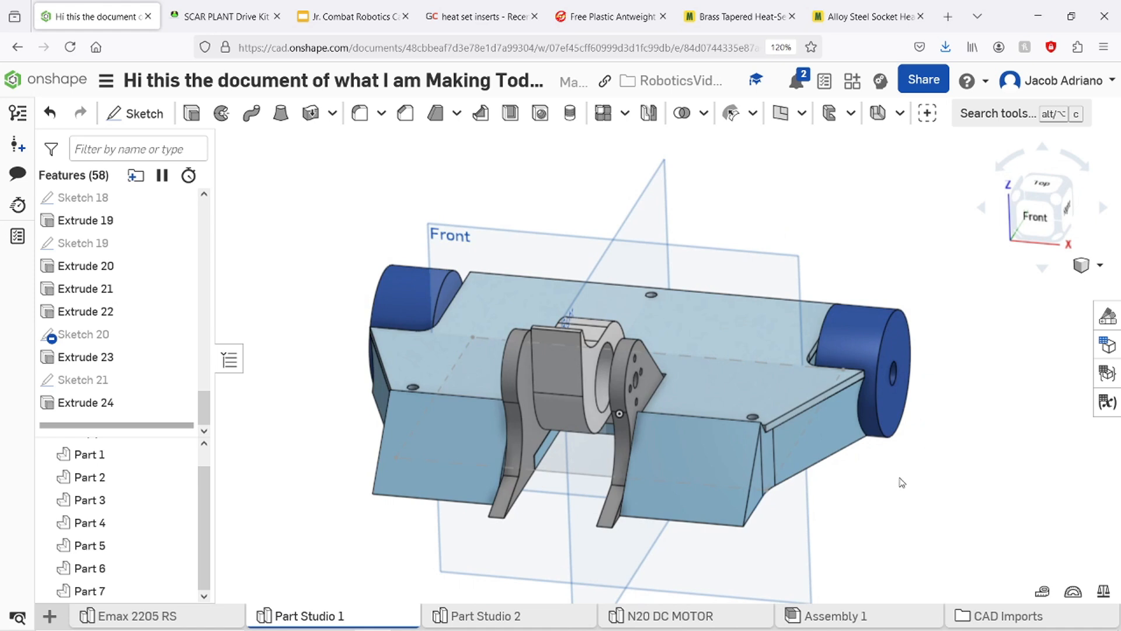
Examine the chassis, top plate and weapon supports in Part Studio 1 from the front-right corner.
middle_drag(906, 491, 935, 496)
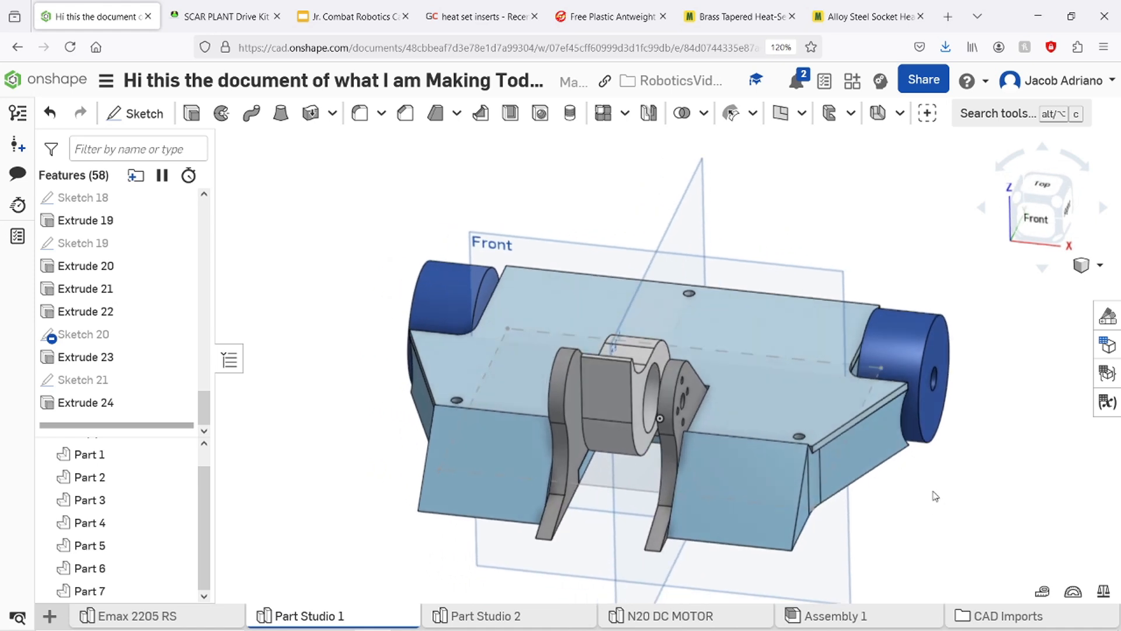
click(1062, 205)
middle_drag(844, 482, 853, 558)
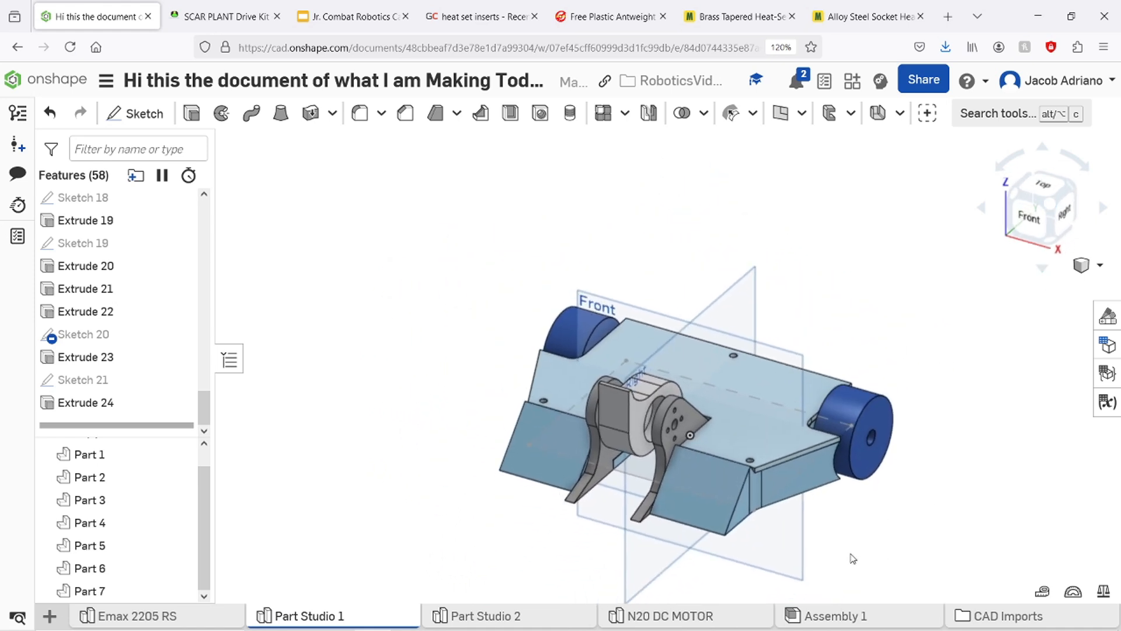
scroll(805, 561, up, 3)
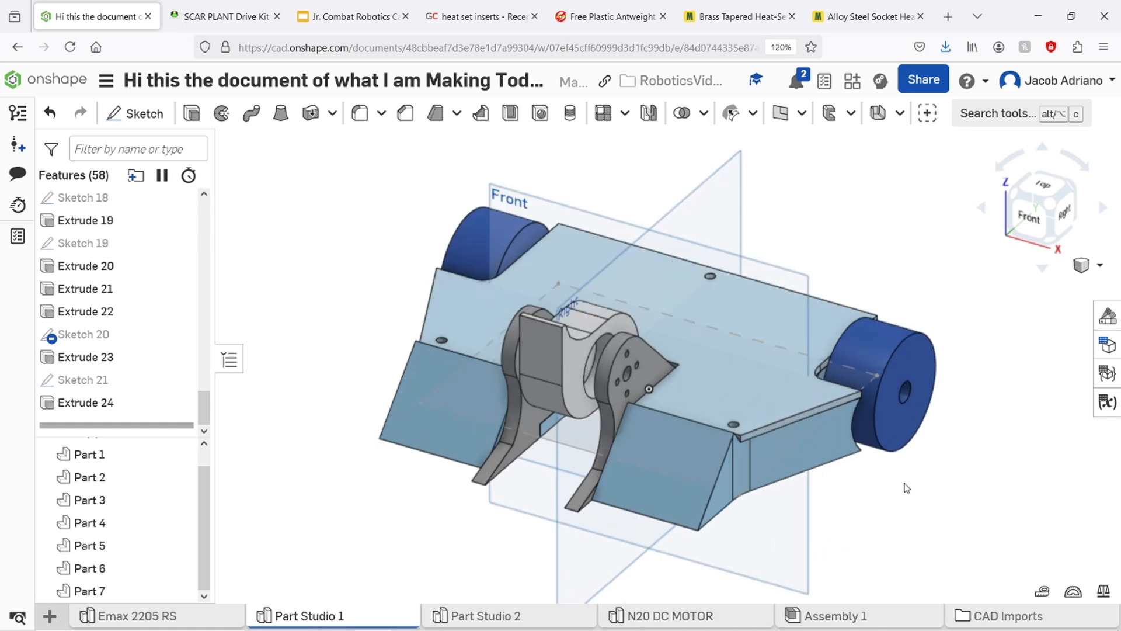
Open Assembly 1 and examine the complete robot with its top plate from the front-right corner.
click(885, 618)
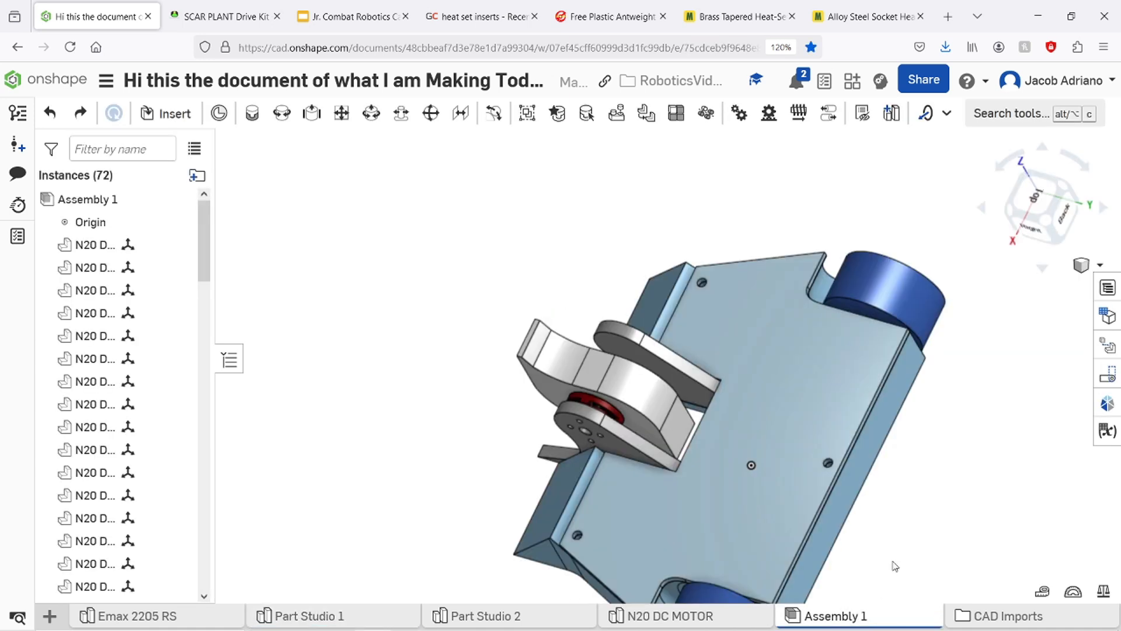
right_drag(882, 562, 1029, 446)
click(935, 531)
right_drag(911, 536, 848, 543)
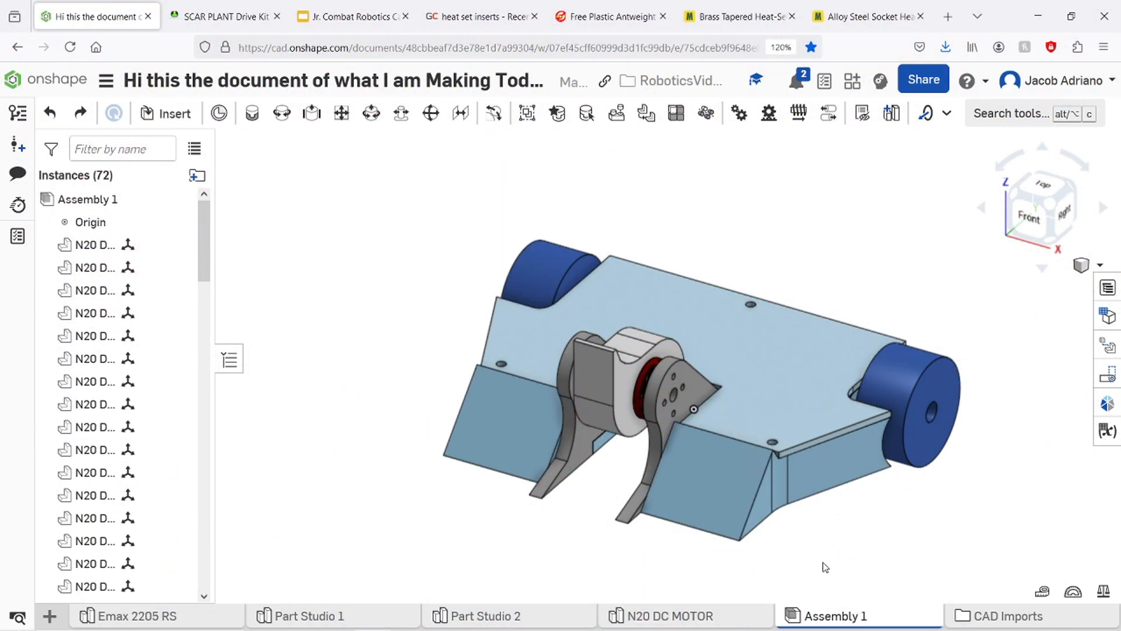
Switch to the Jr. Combat Robotics Camp SlideDeck in Google Slides and browse back to the spinner archetype slides.
click(330, 7)
scroll(107, 400, up, 2)
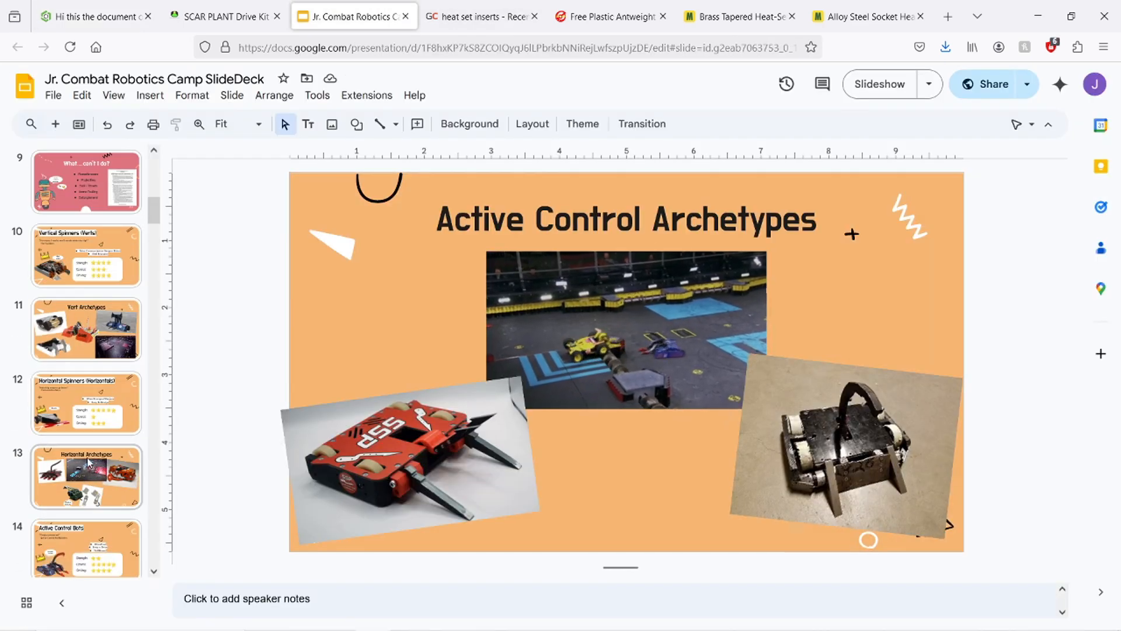